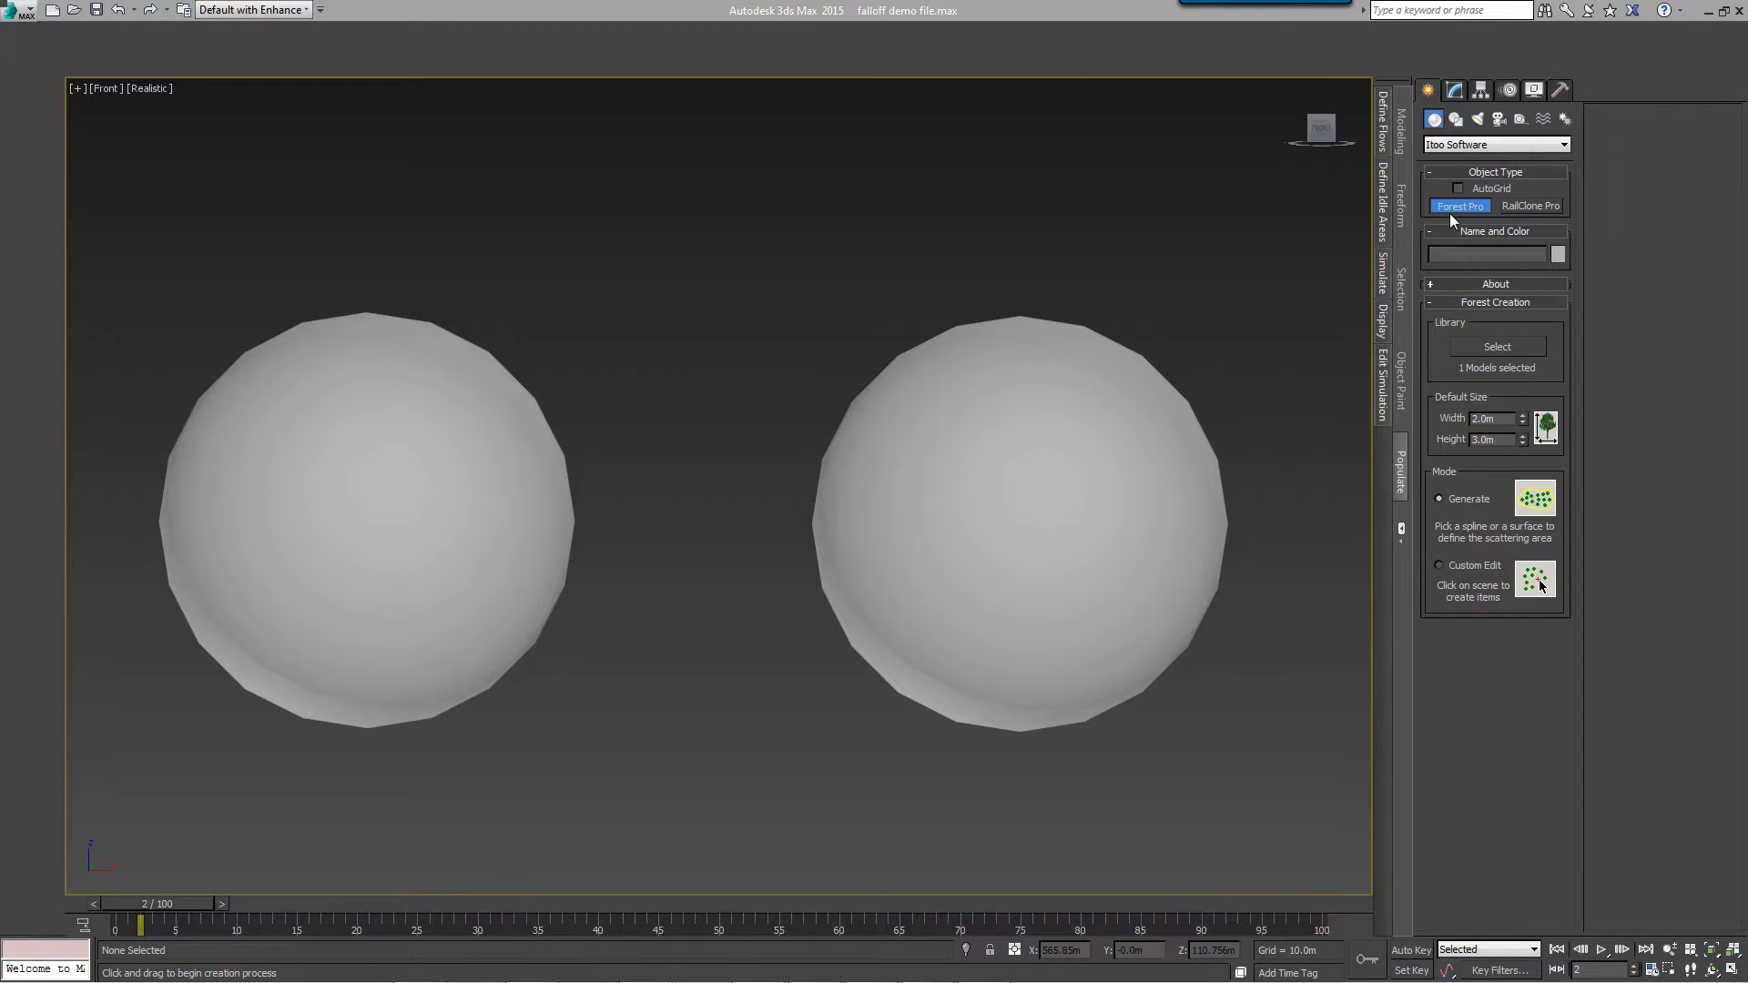
# Scatter a Forest Pack forest on the left sphere with no camera limit, and expand its Surface settings.
pyautogui.click(482, 532)
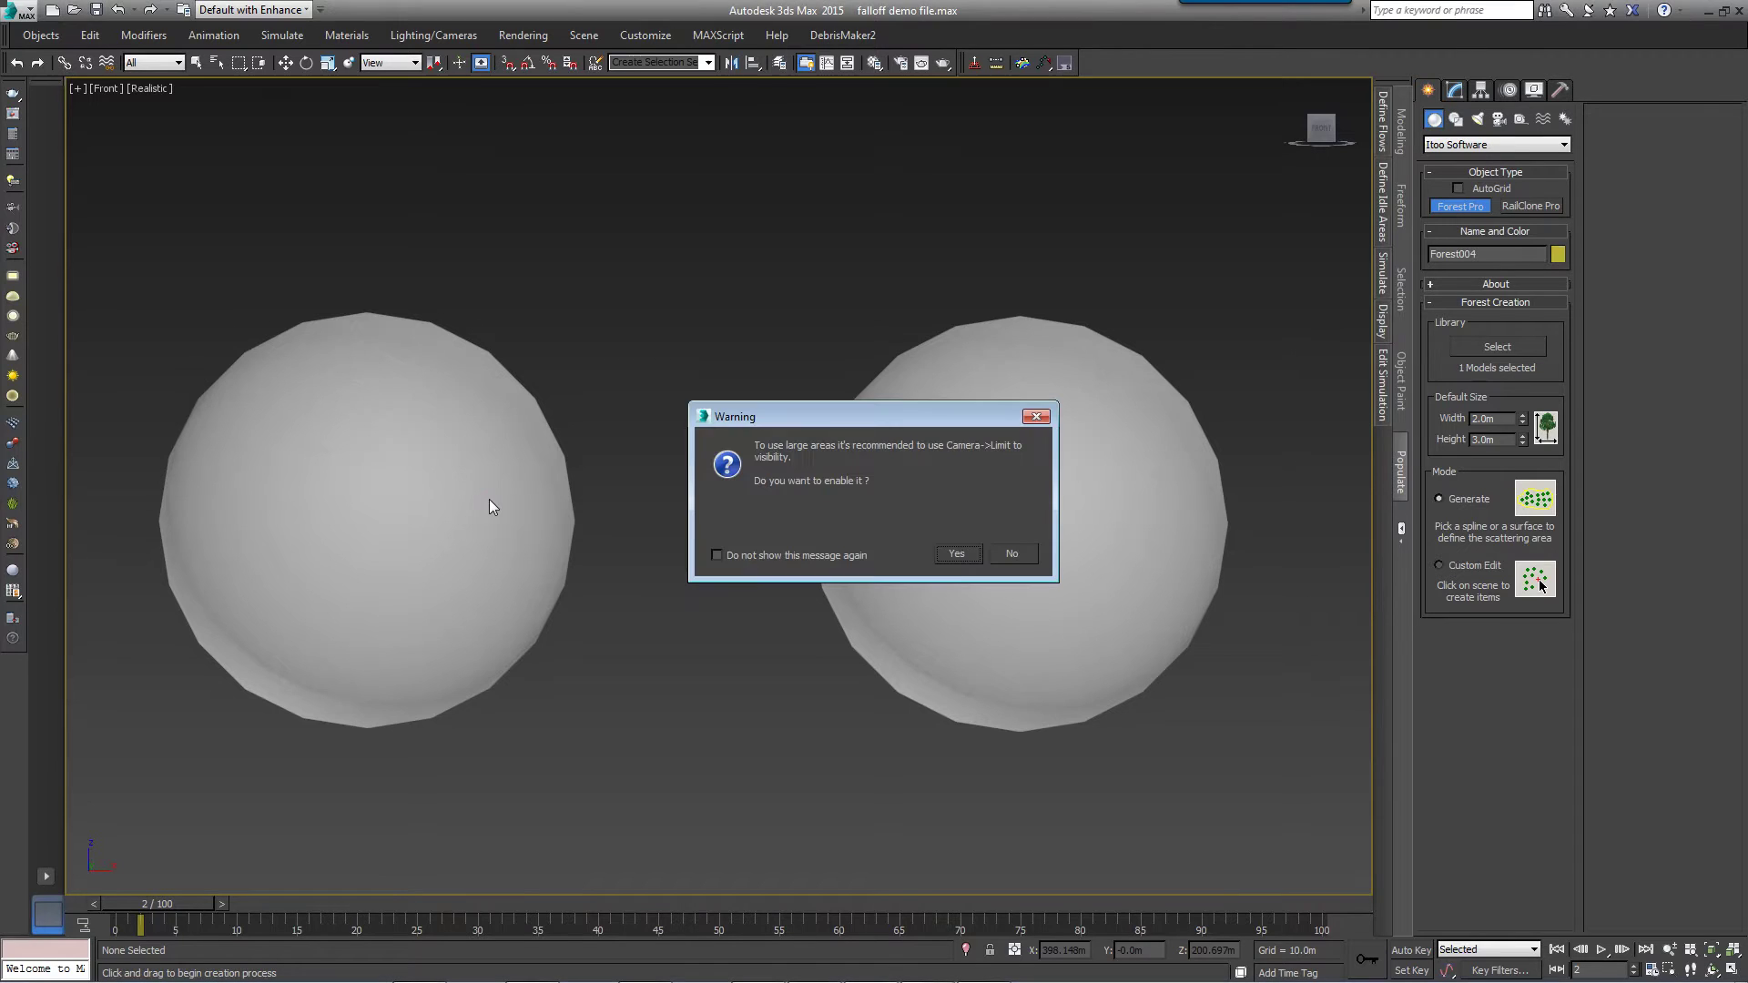
pyautogui.click(1011, 553)
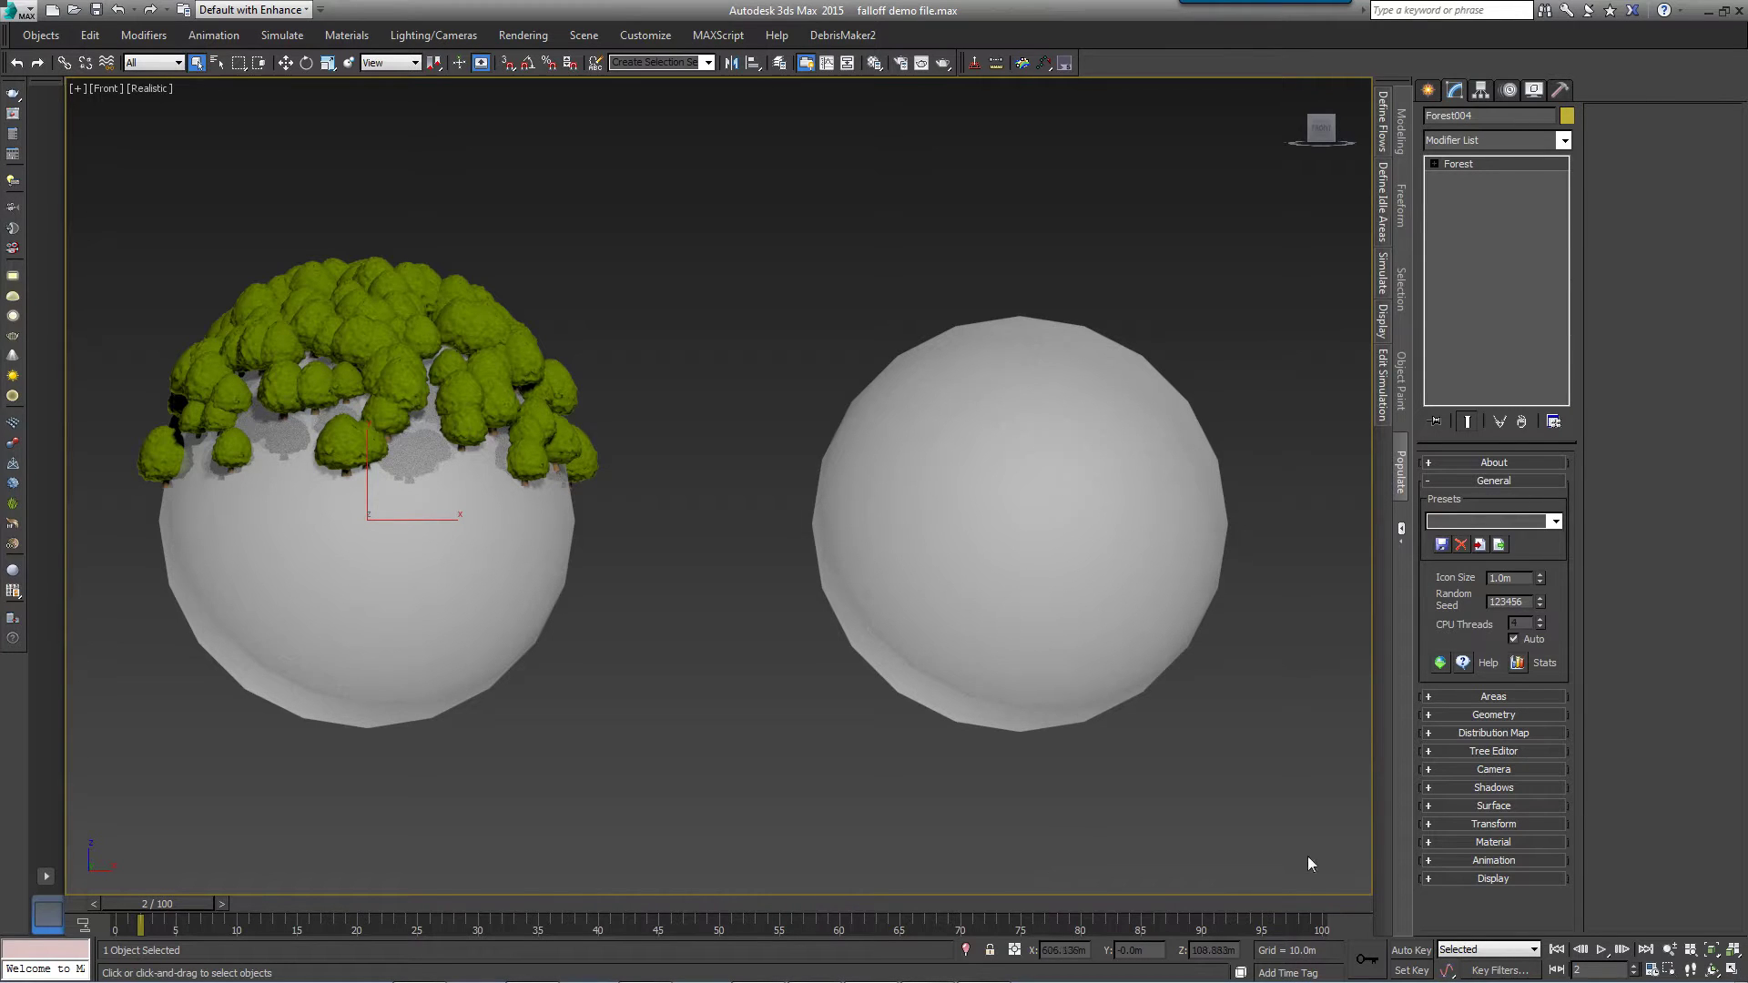
pyautogui.click(1486, 807)
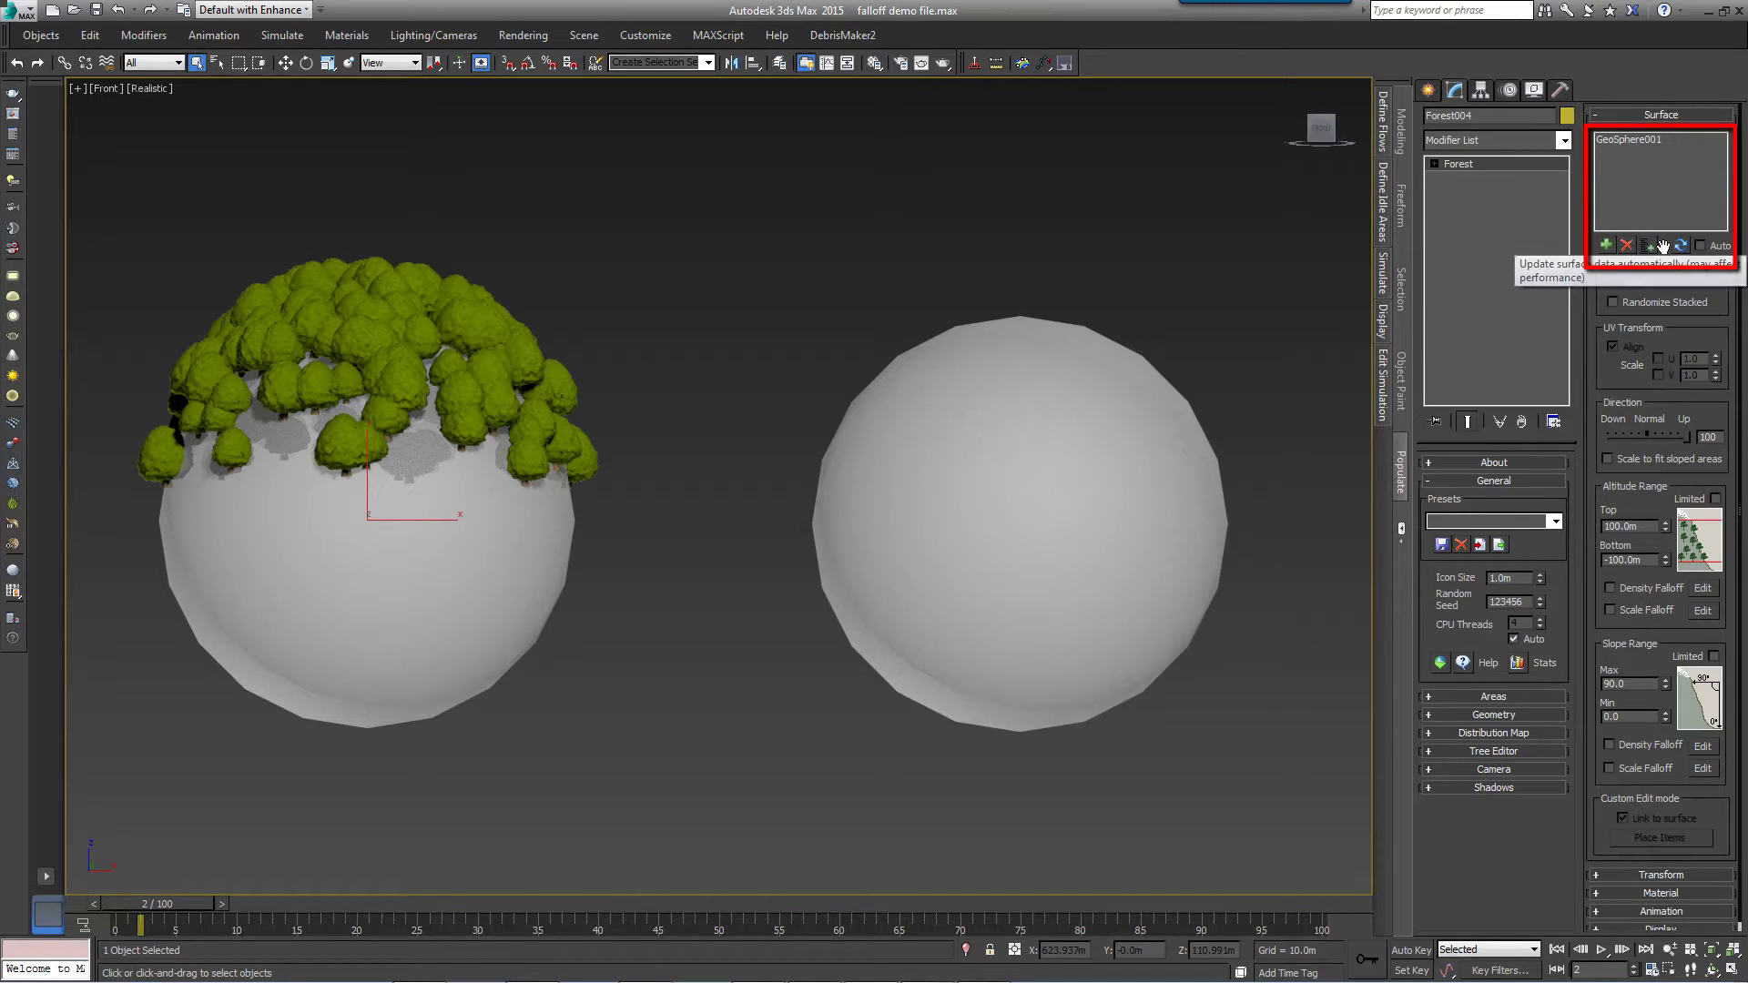
# Add GeoSphere002 as a second surface of Forest004.
pyautogui.click(1607, 245)
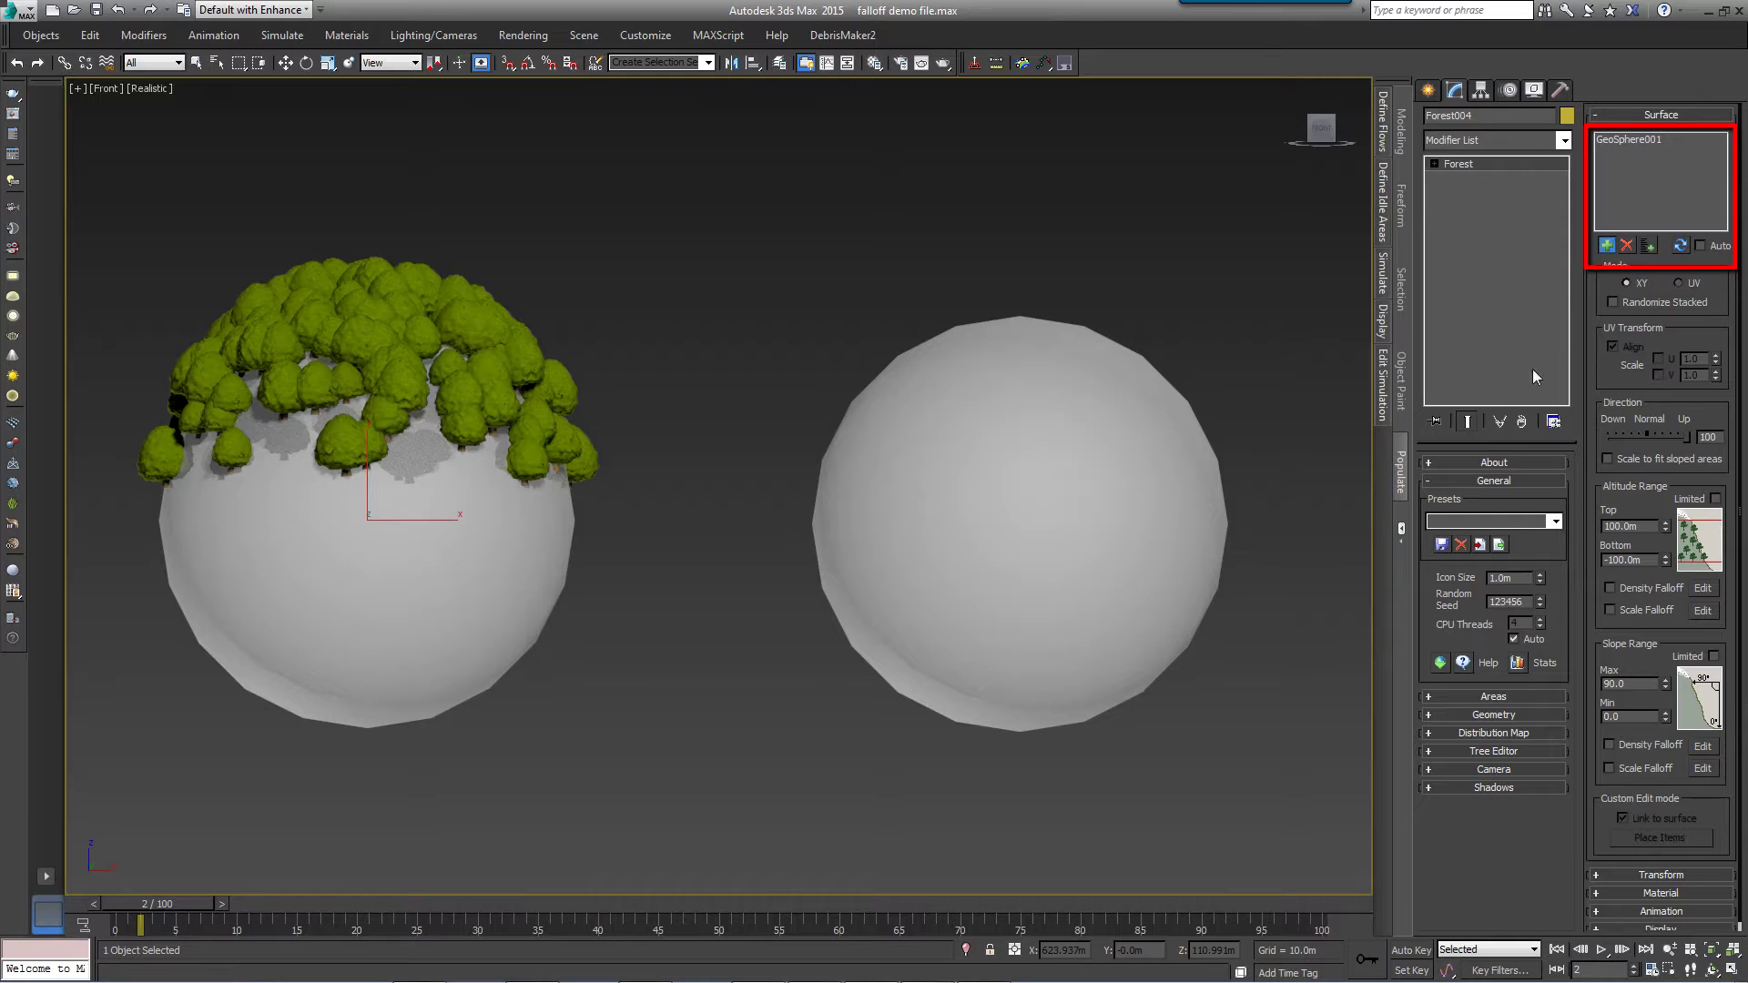
pyautogui.click(1110, 445)
pyautogui.click(1648, 245)
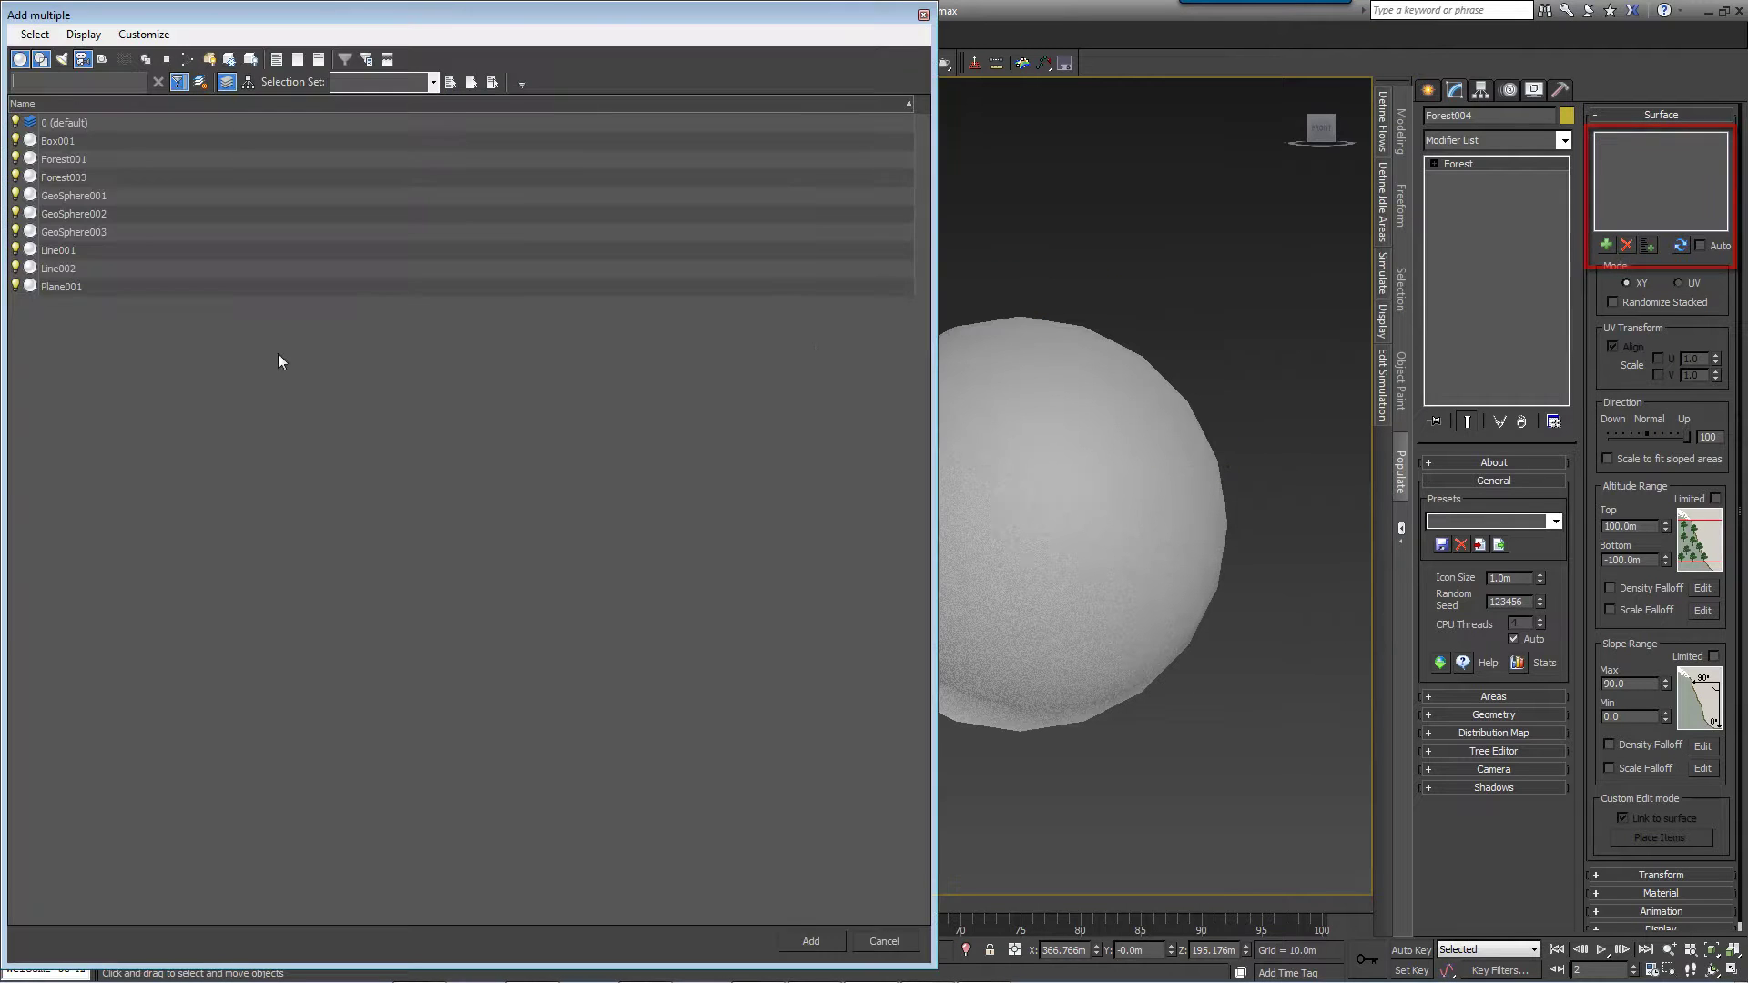
pyautogui.click(133, 194)
pyautogui.keyDown('ctrl'); pyautogui.click(133, 209); pyautogui.keyUp('ctrl')
pyautogui.click(800, 941)
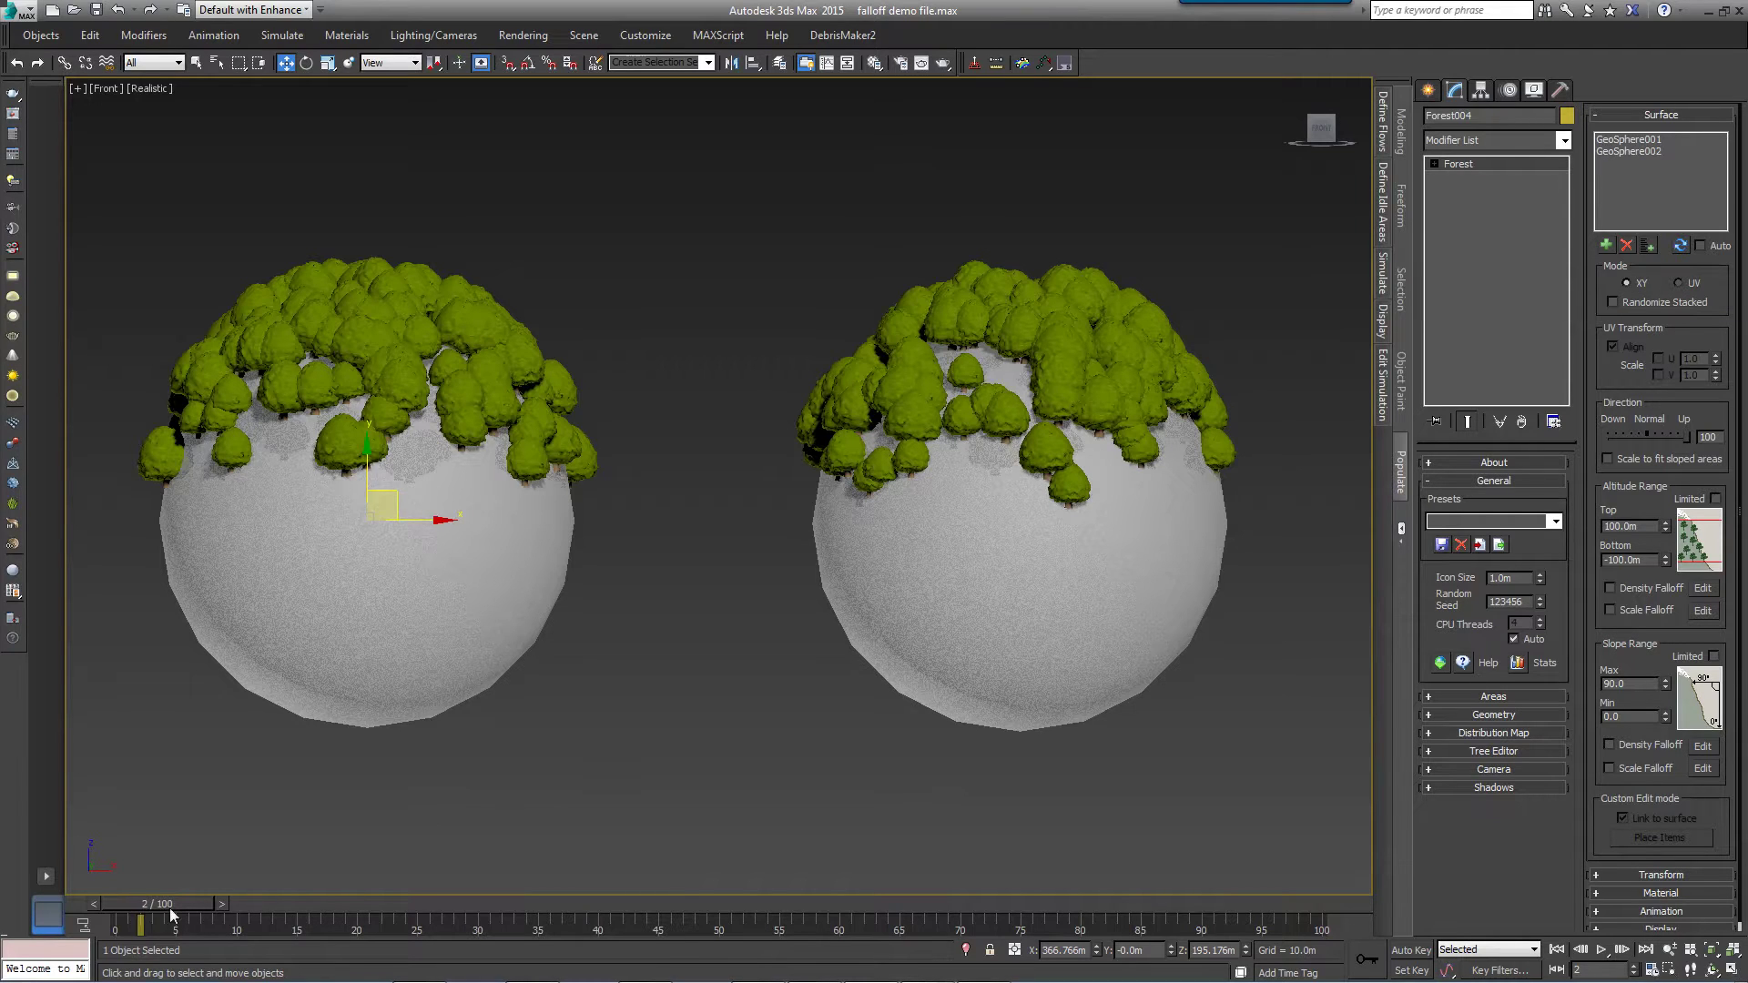
# Refresh the trees at frame 29 so they follow the left sphere's deformation.
pyautogui.moveTo(155, 907); pyautogui.dragTo(462, 897)
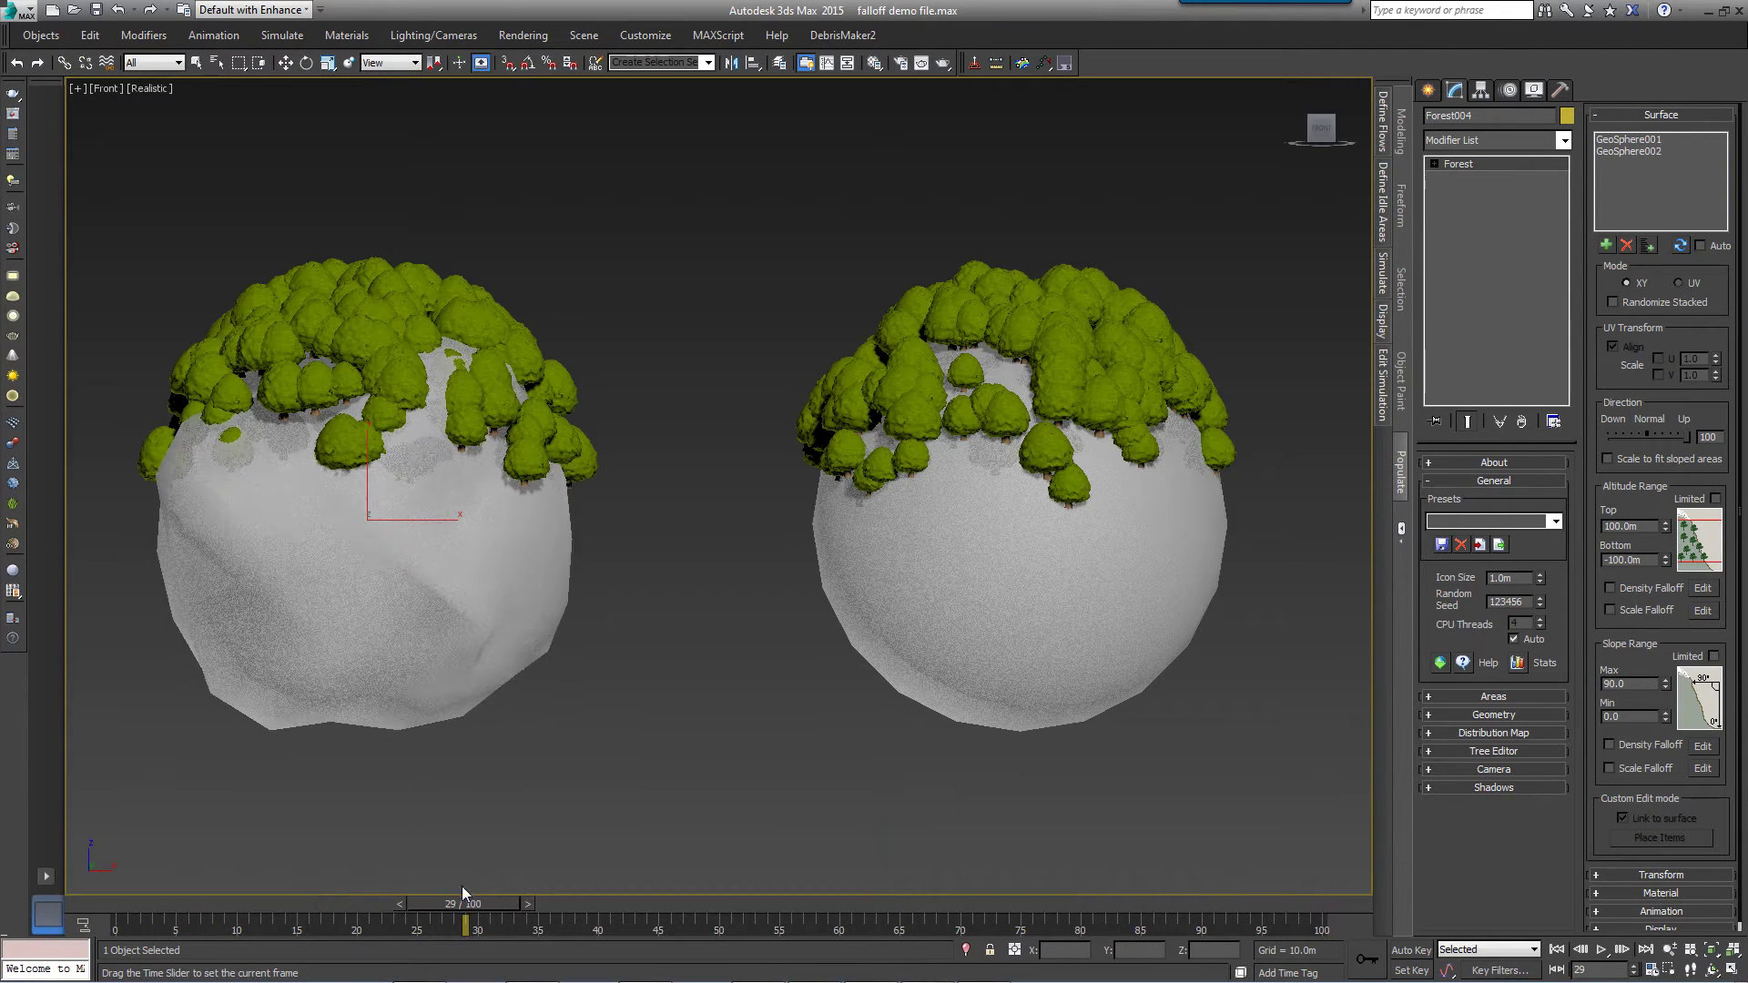
pyautogui.click(1680, 245)
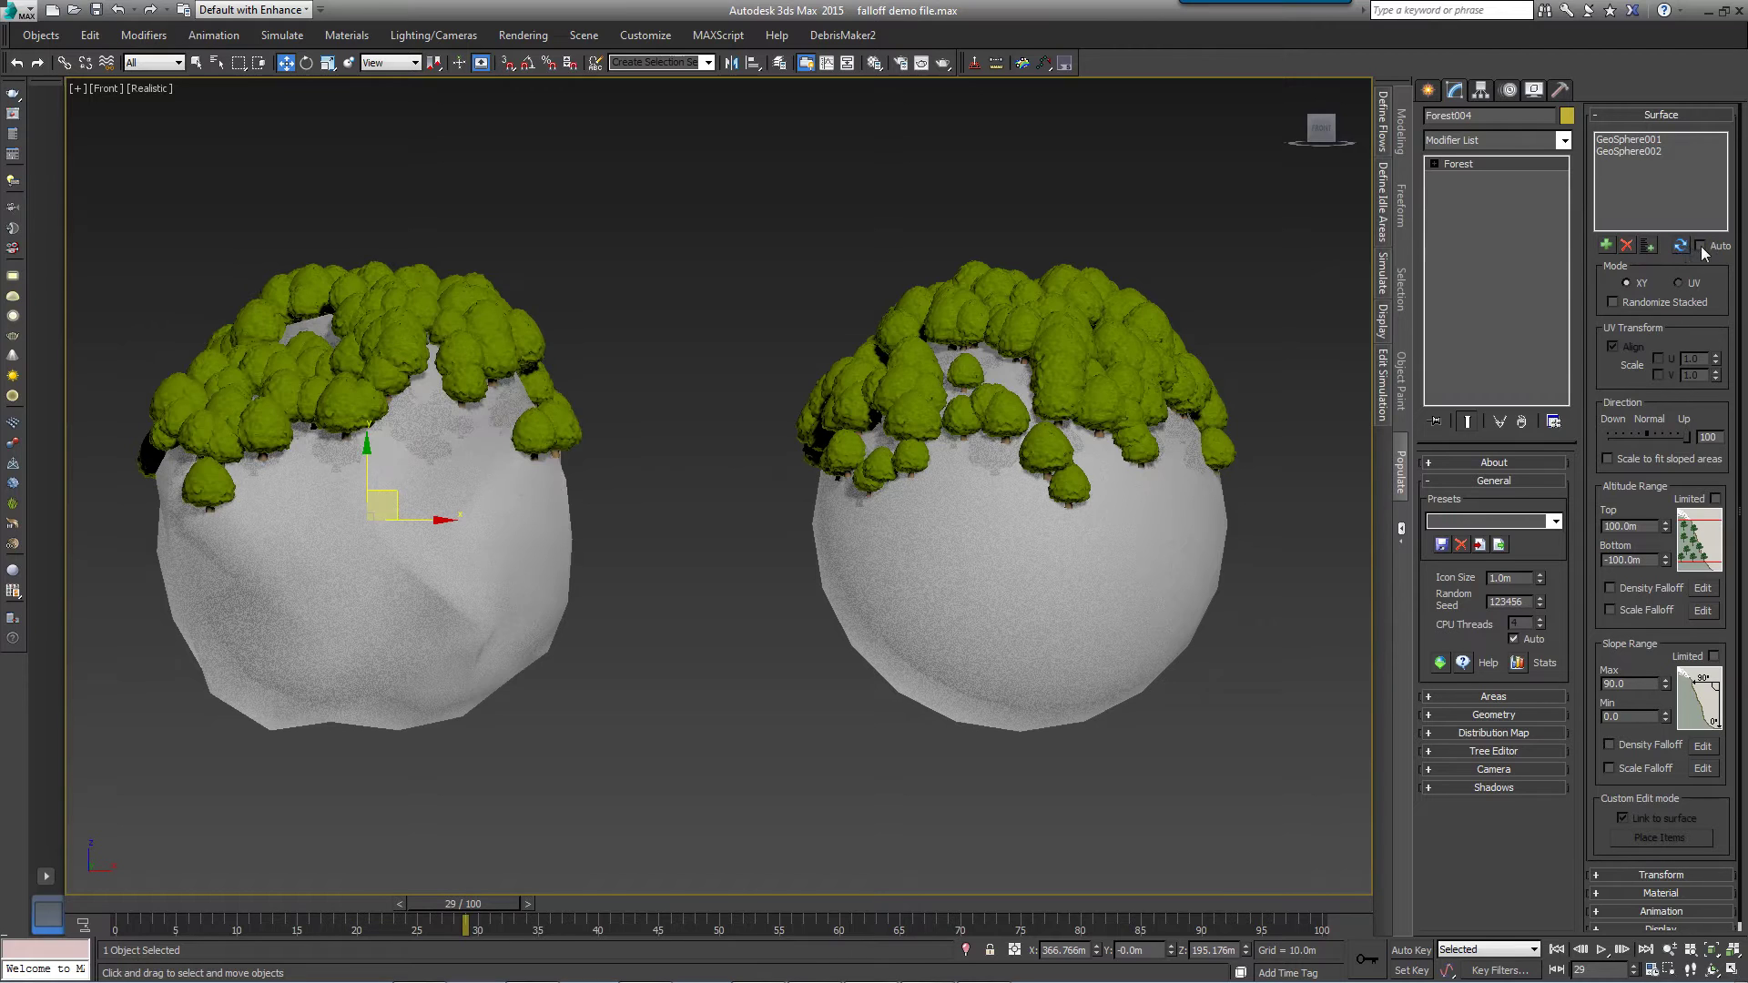
pyautogui.moveTo(474, 906); pyautogui.dragTo(1250, 845)
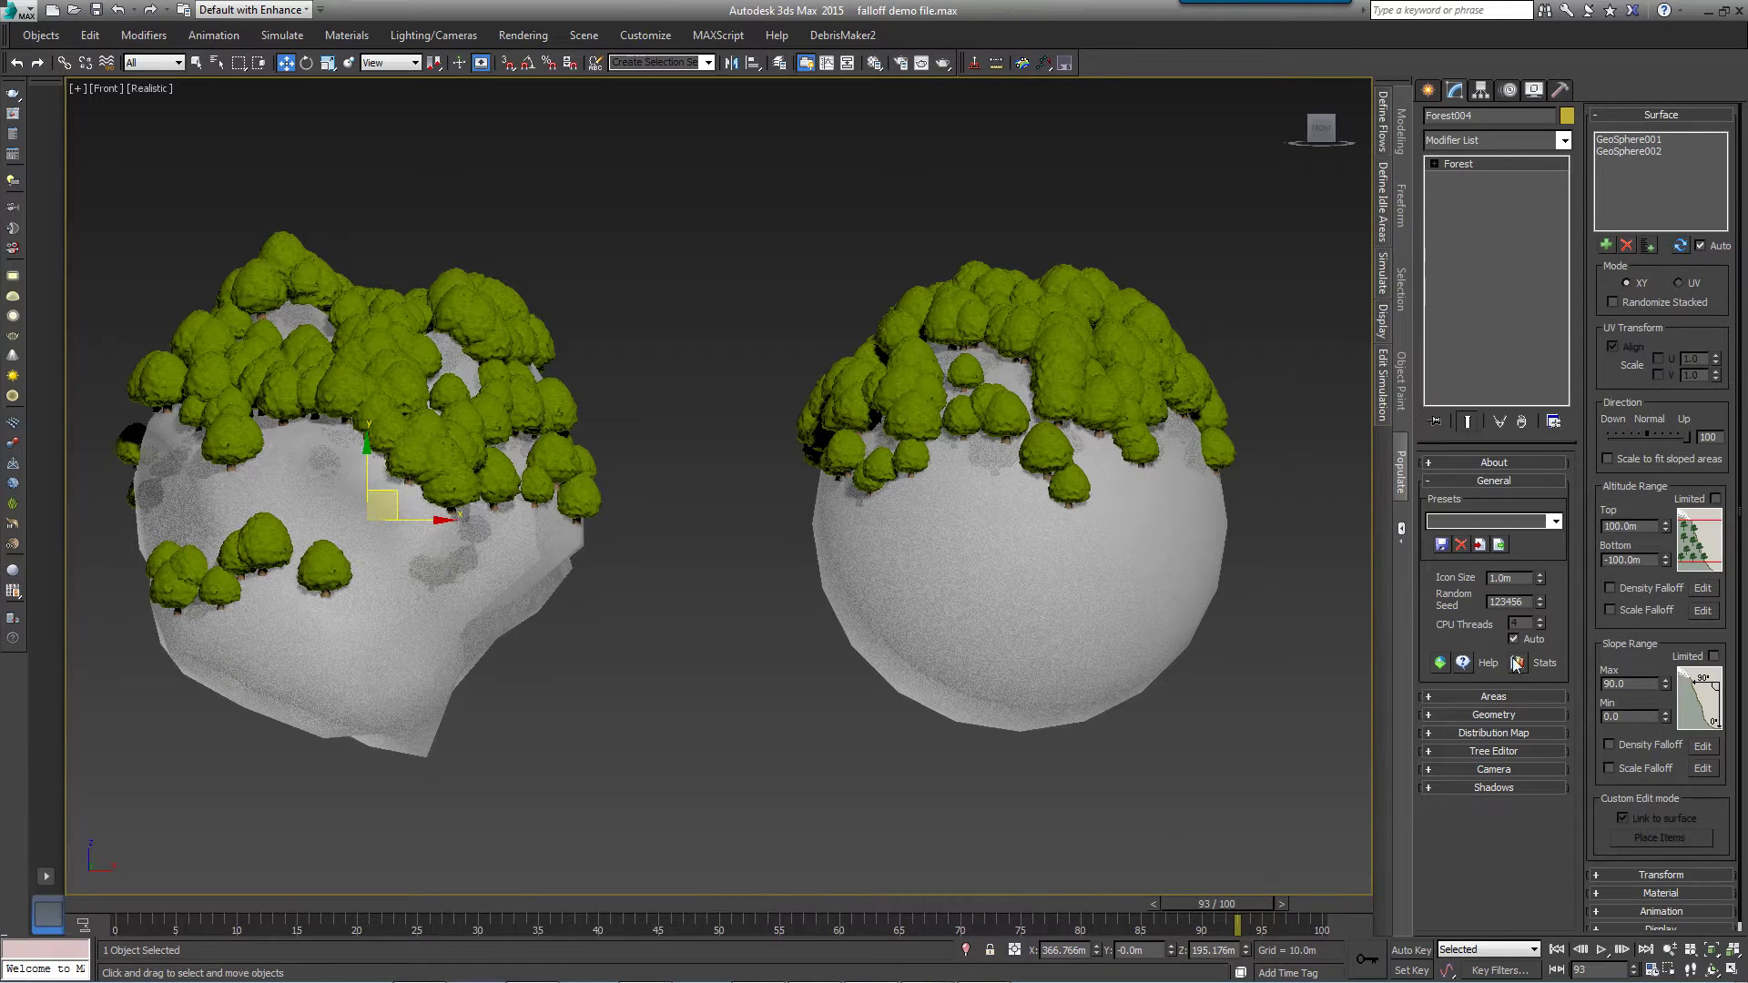
# At frame 0, turn off Auto update, switch Surface Mode to UV and set Direction to 4.
pyautogui.press('Home')
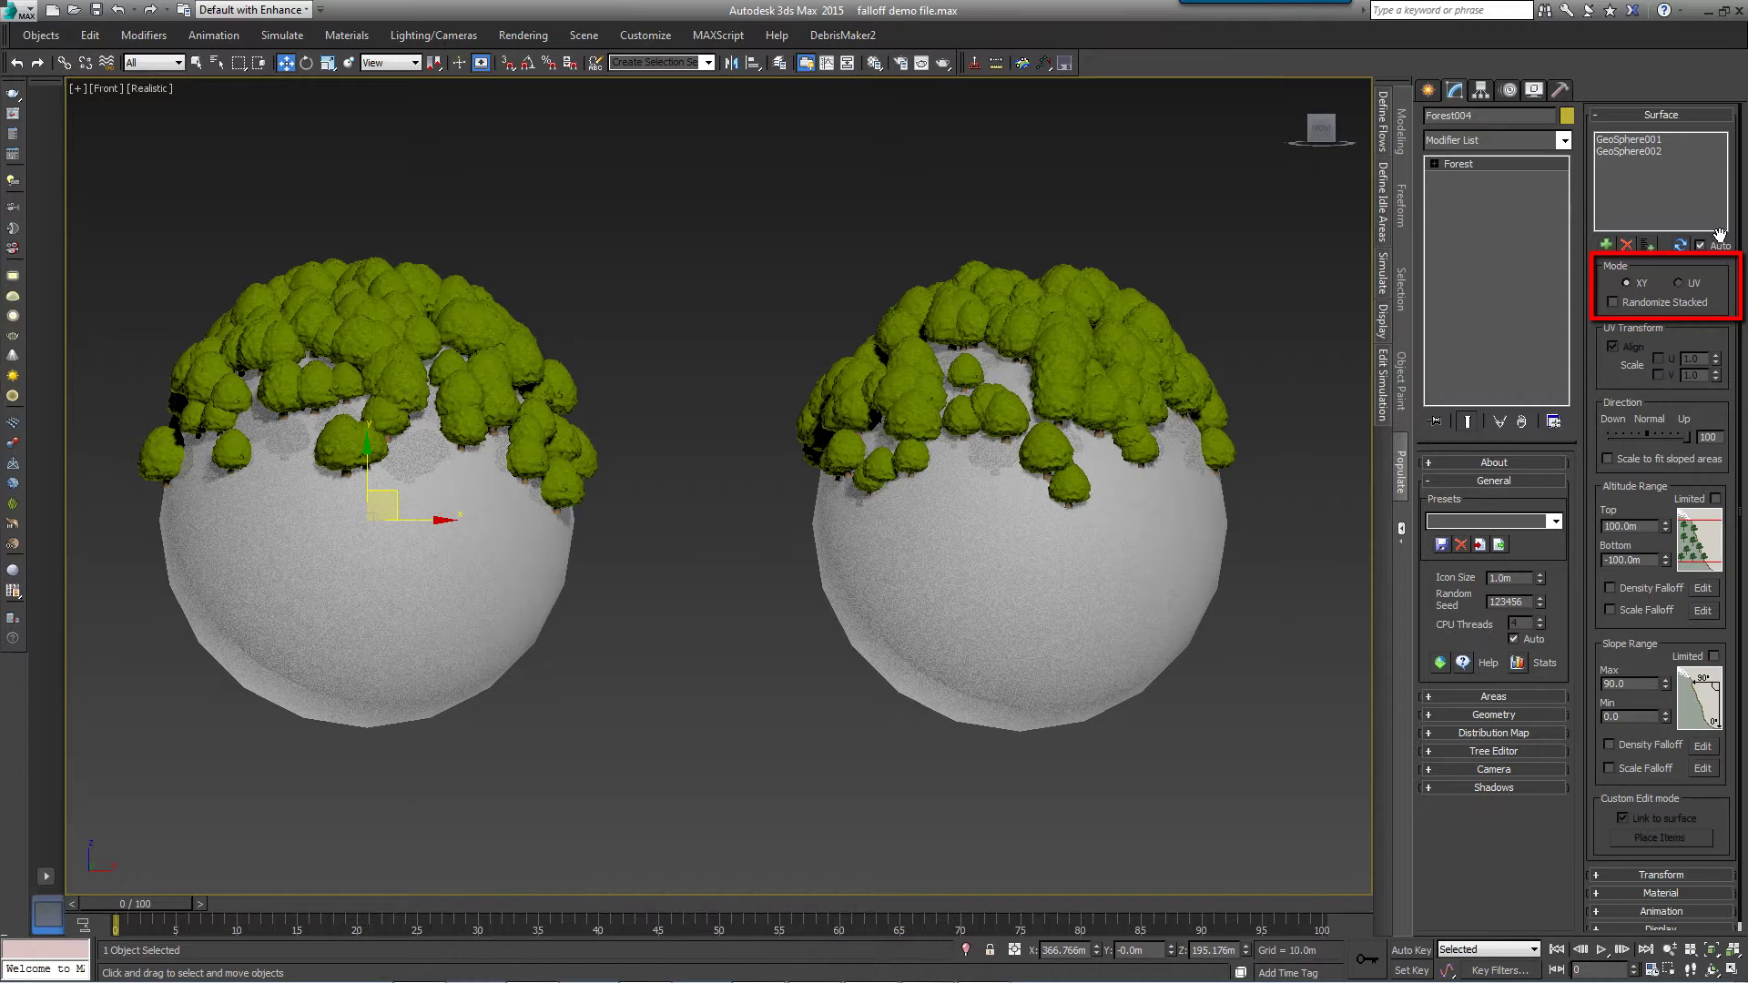
pyautogui.click(1715, 244)
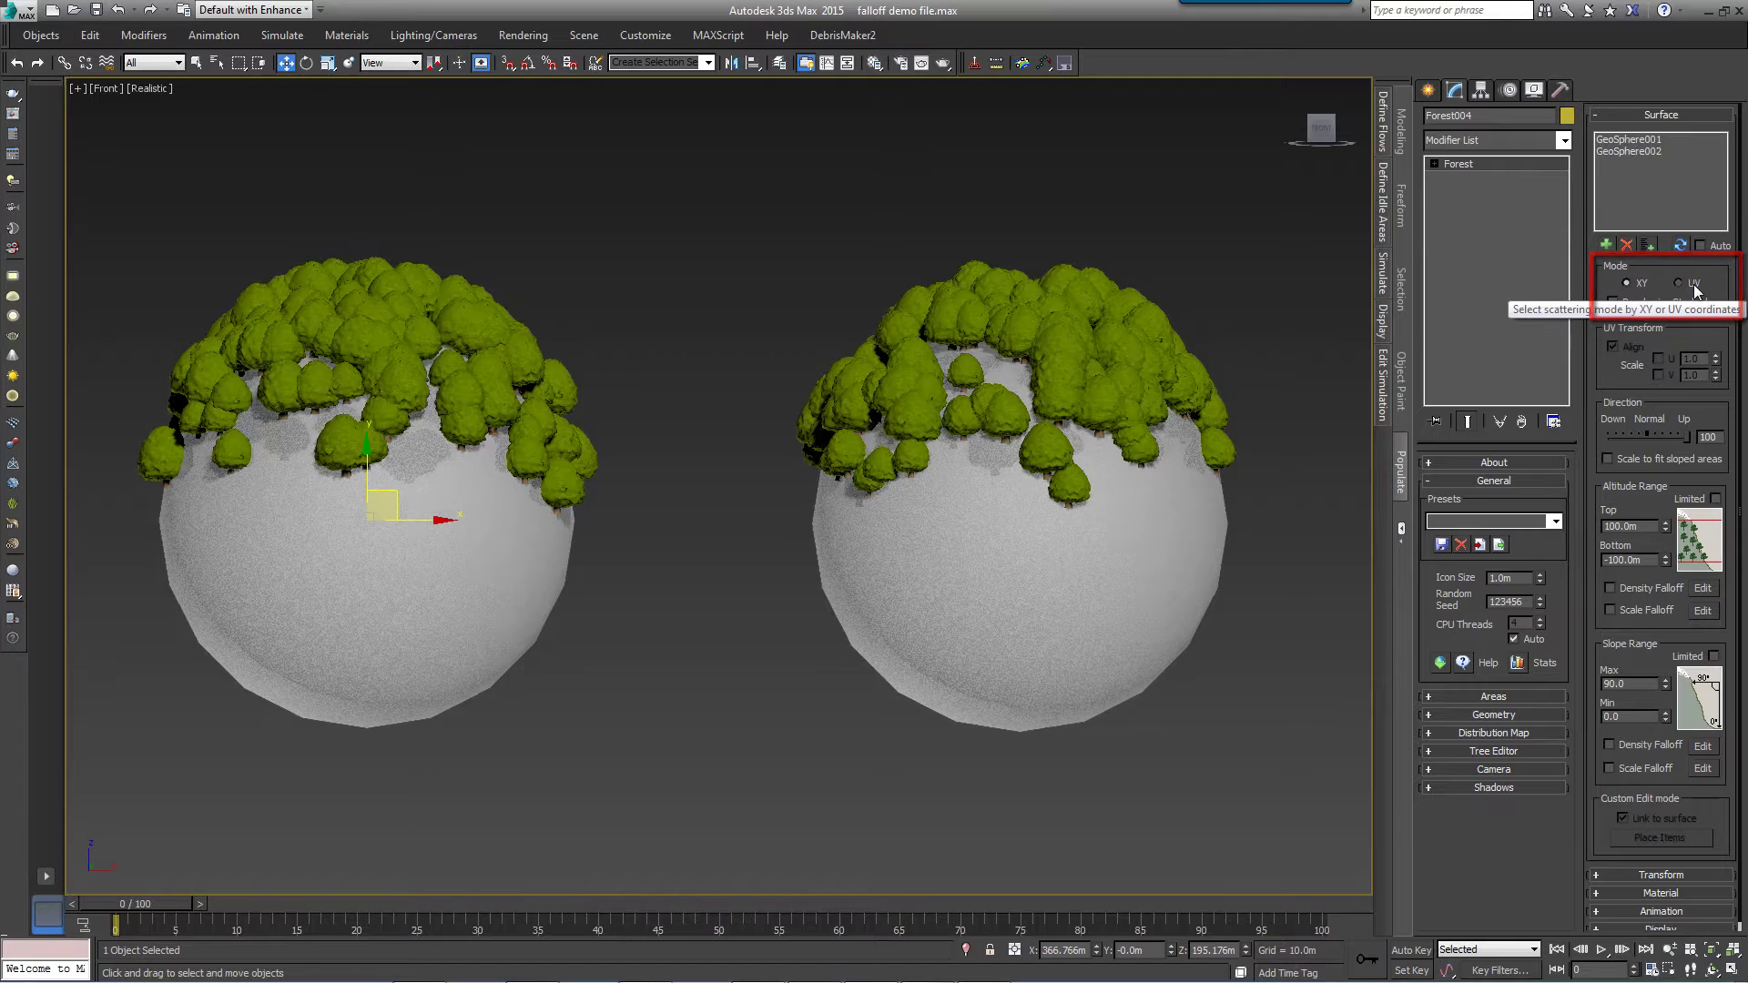
pyautogui.click(1694, 284)
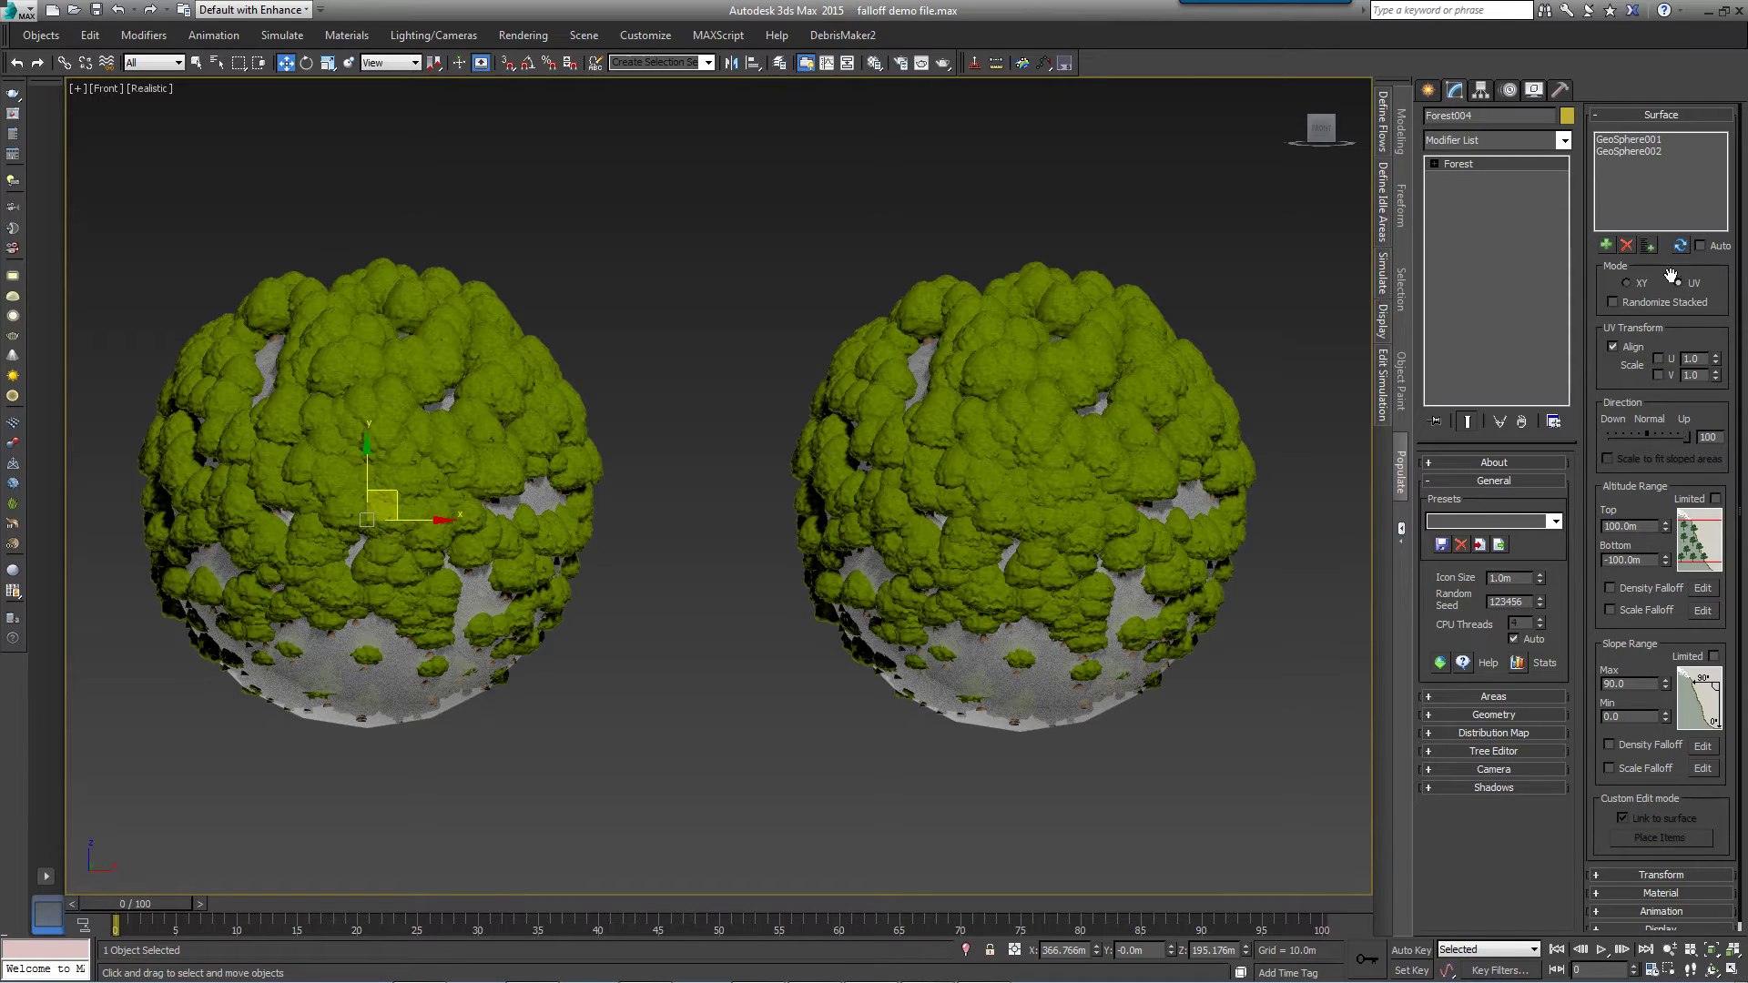
pyautogui.moveTo(1653, 433); pyautogui.dragTo(1681, 435)
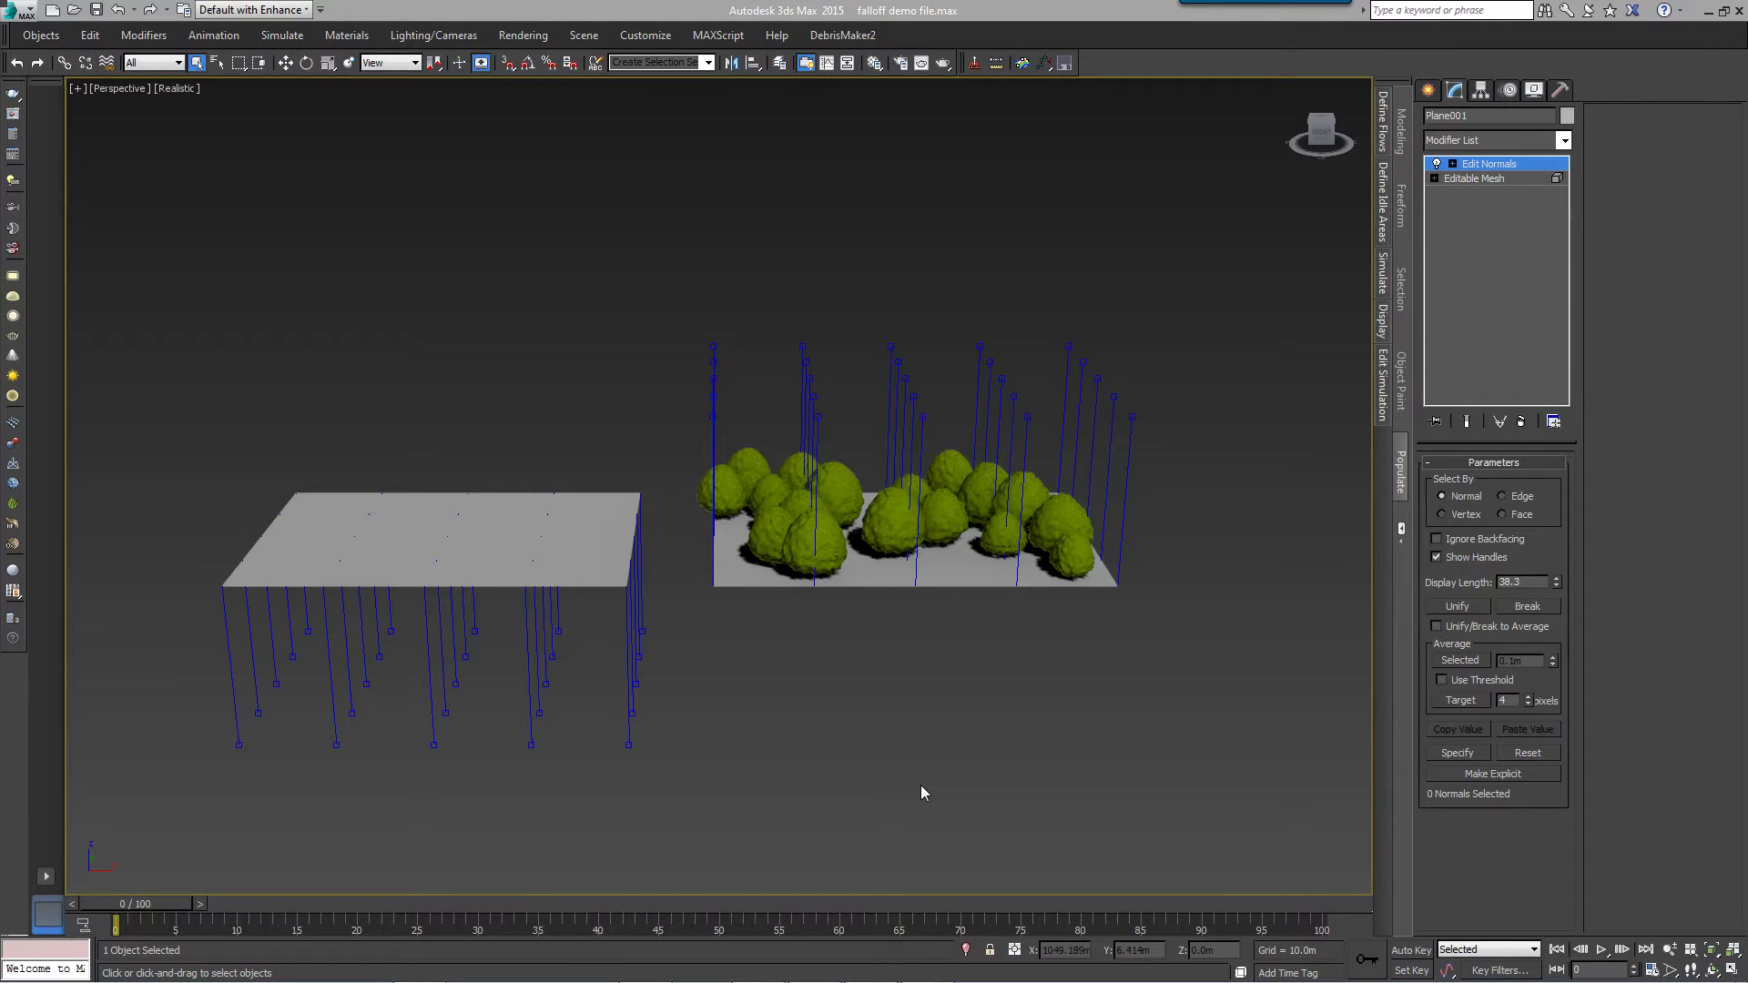
# Flip the left plane's mesh faces in Editable Mesh, then reselect the Edit Normals modifier.
pyautogui.click(1460, 178)
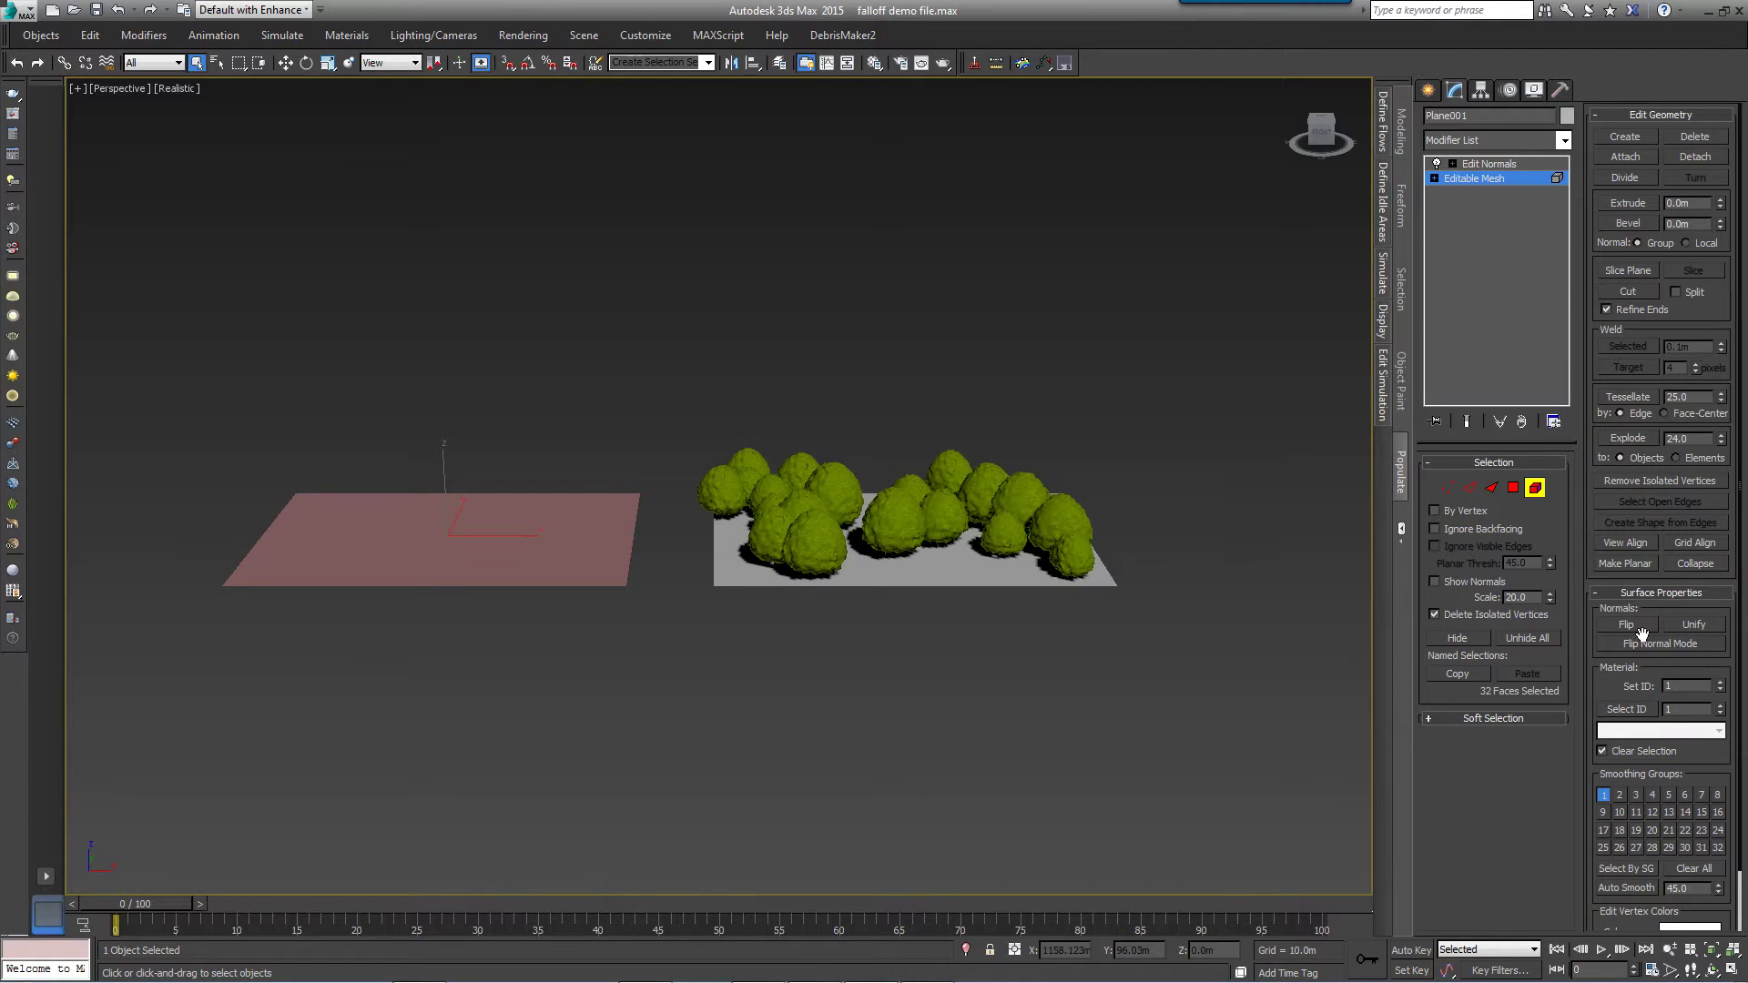
pyautogui.click(1627, 624)
pyautogui.click(1539, 489)
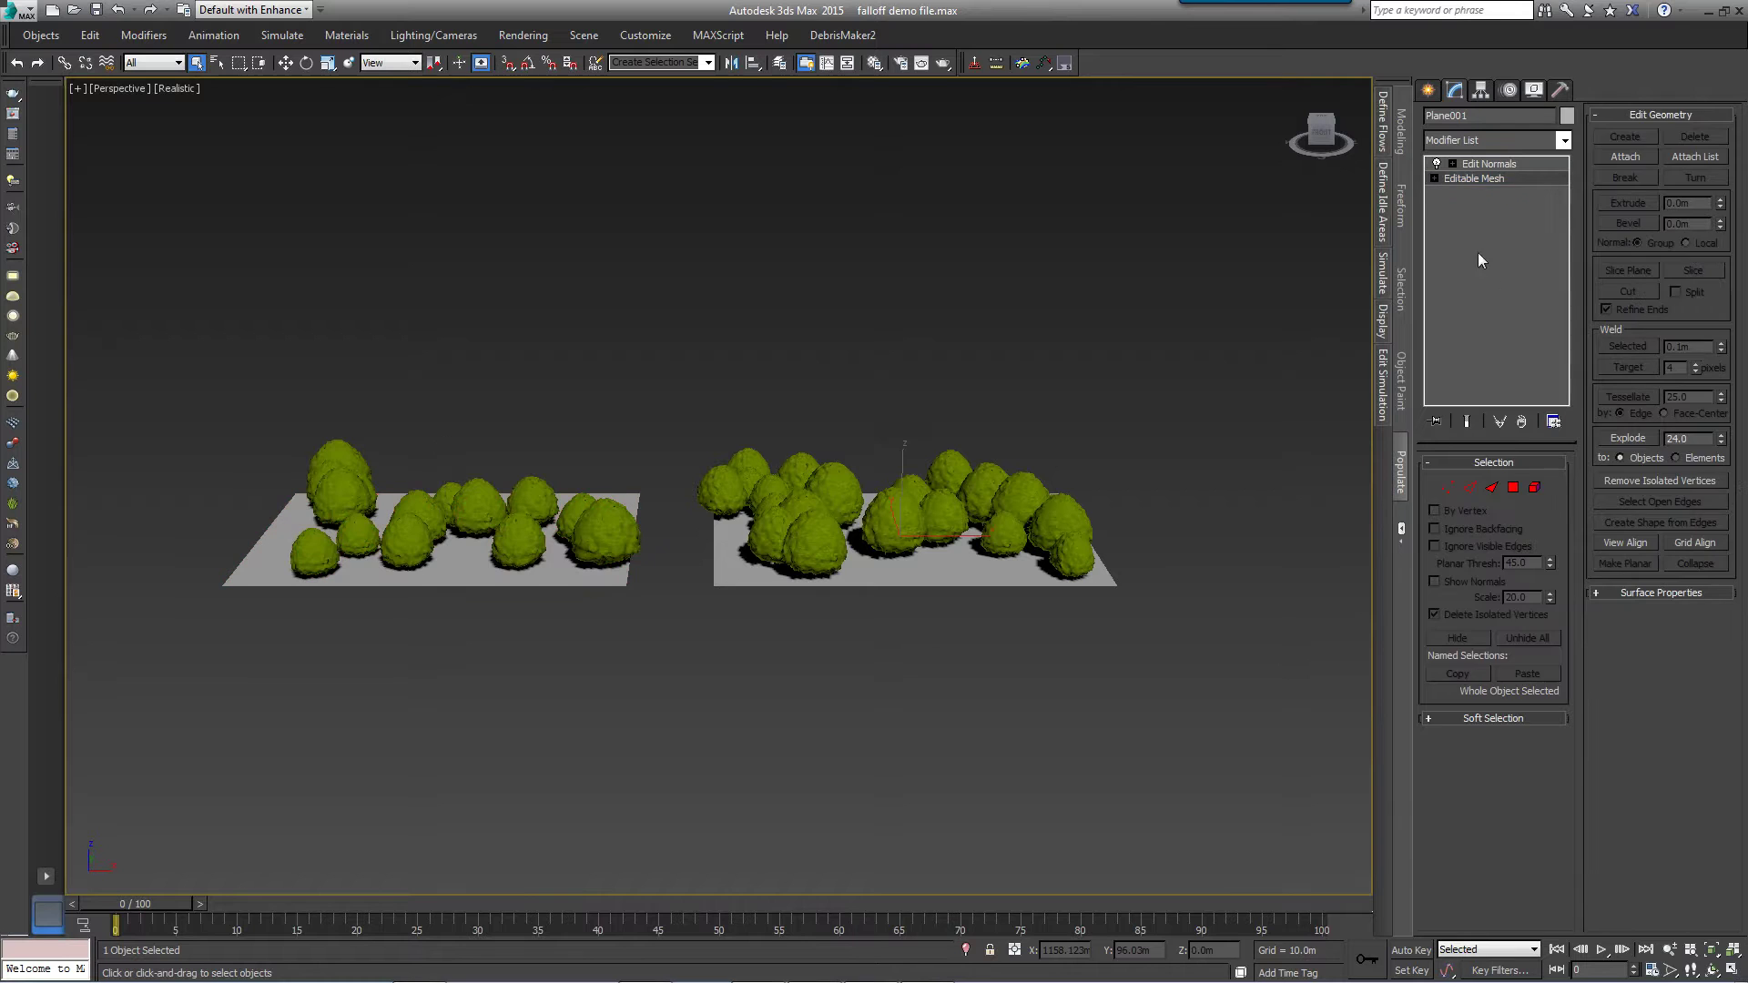
pyautogui.click(1484, 164)
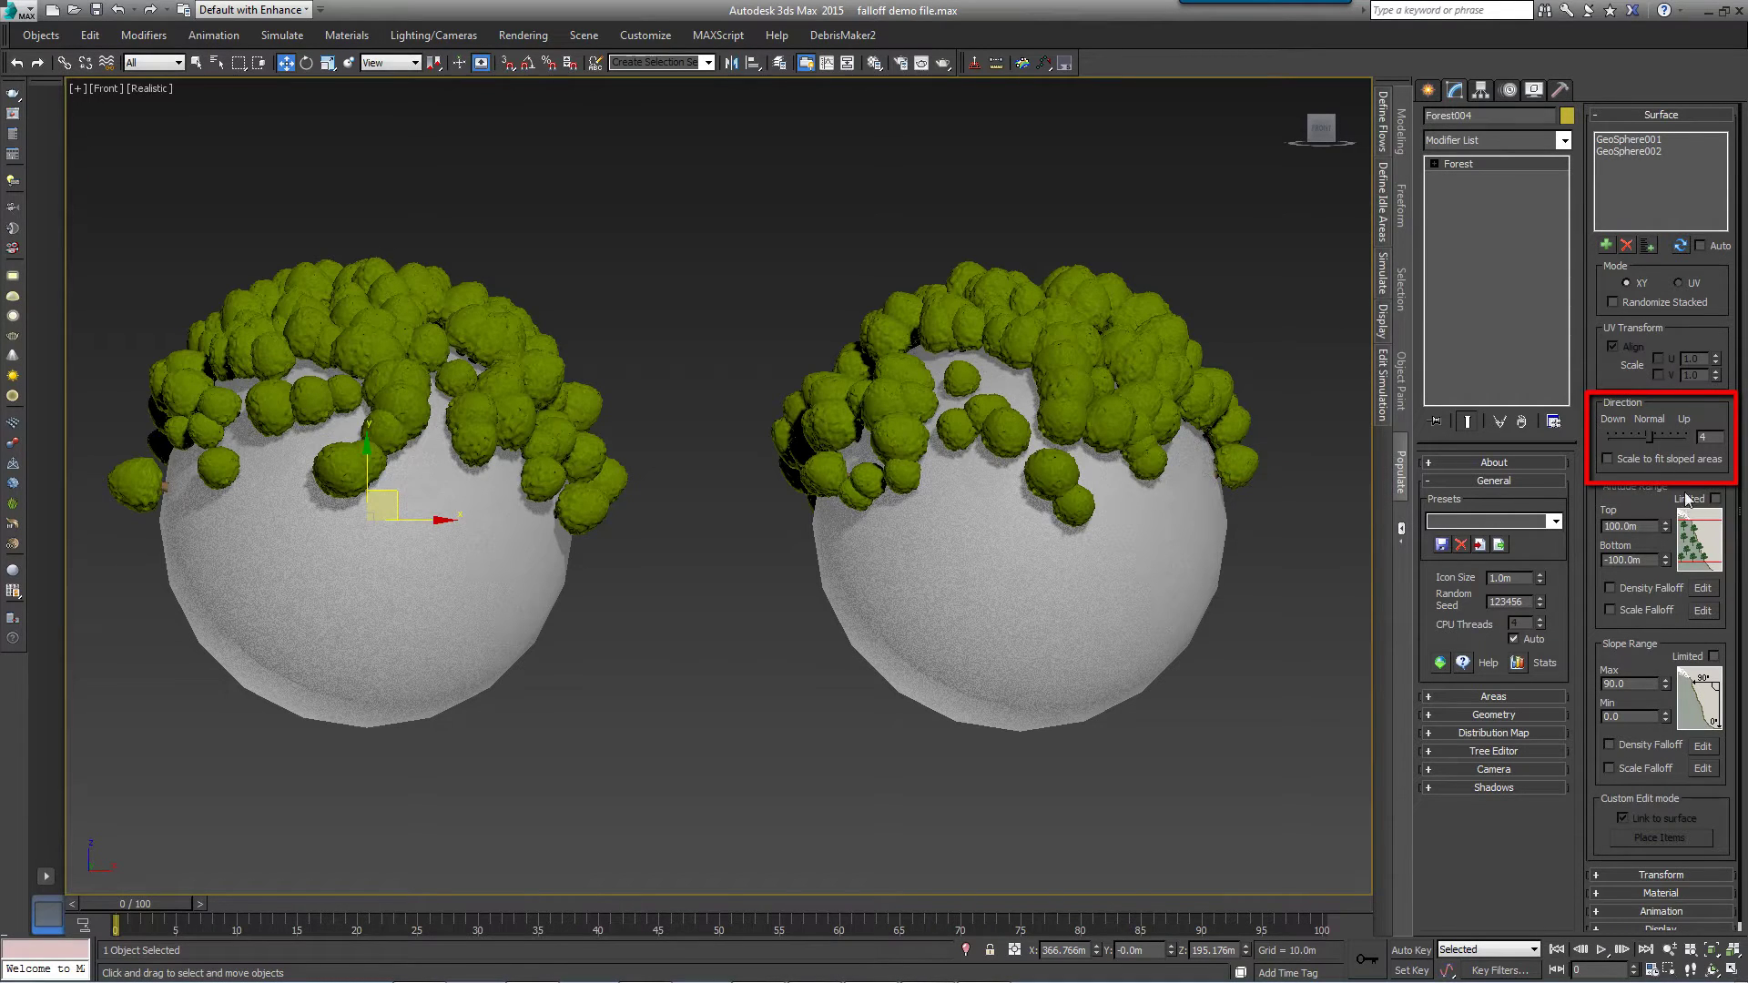
# Raise the forest's Surface Direction value from 4 to 6.
pyautogui.moveTo(1660, 446)
pyautogui.moveTo(1649, 441)
pyautogui.mouseDown()
pyautogui.moveTo(1736, 433)
pyautogui.moveTo(1602, 437)
pyautogui.mouseUp()
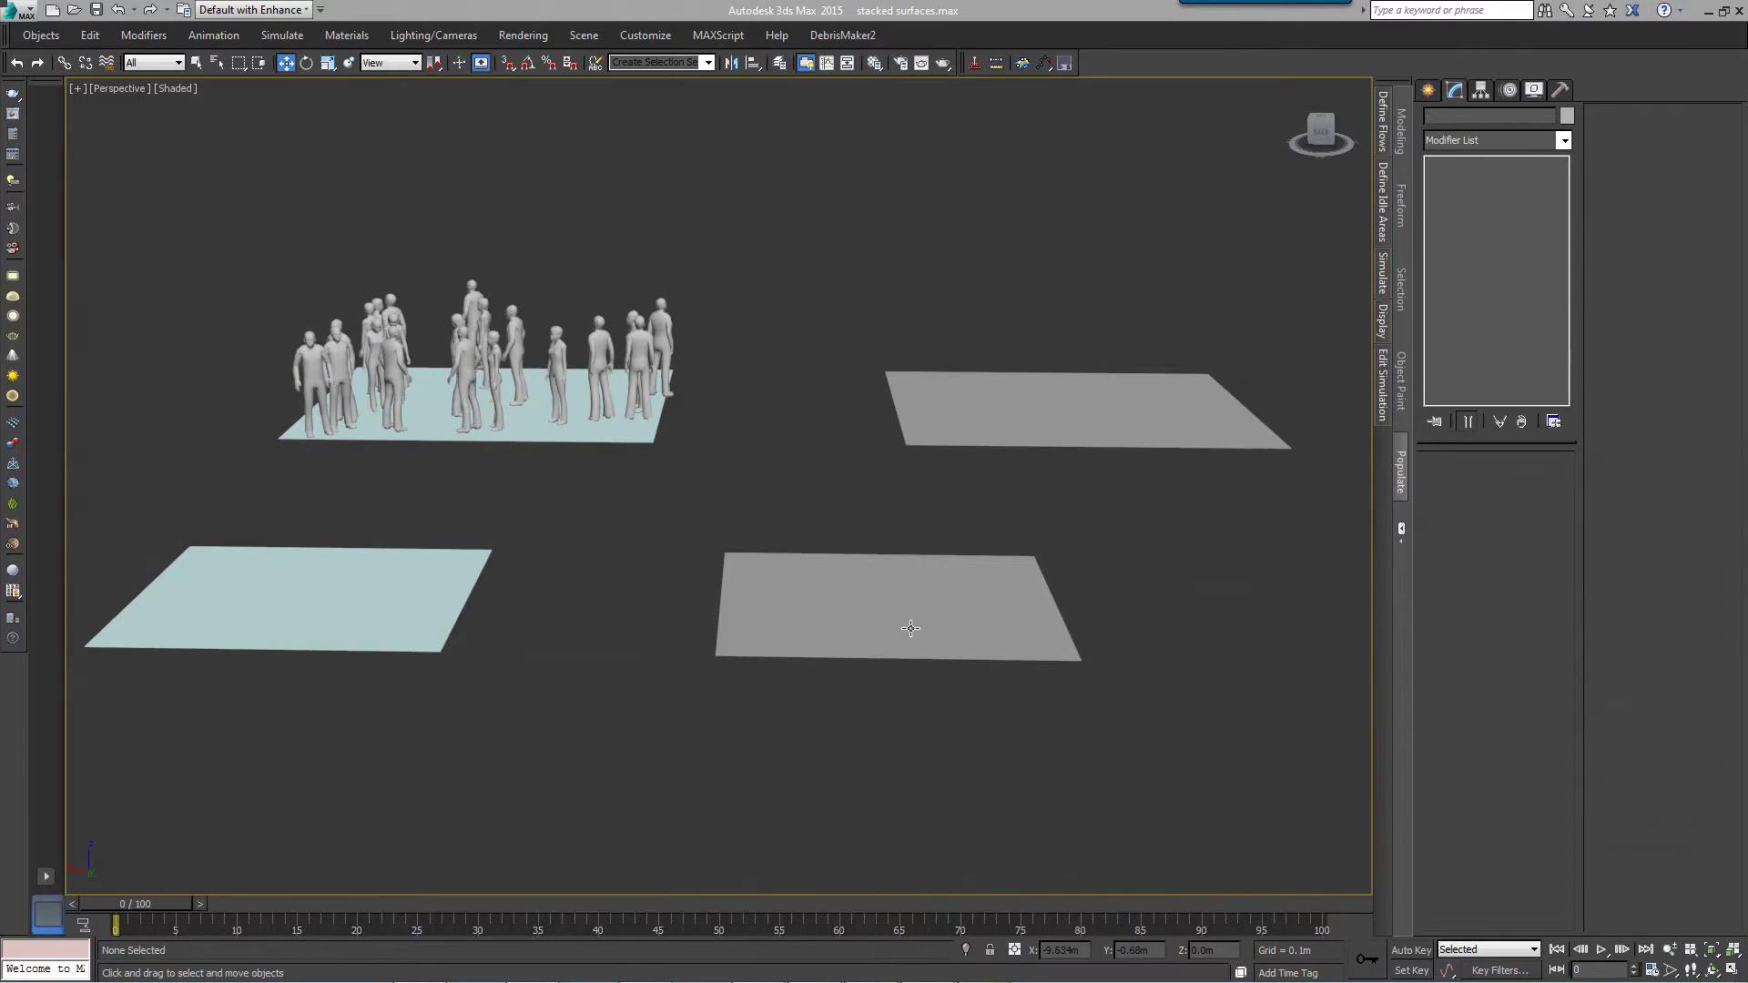
# Inspect the scene's planes, then select the crowd scatter object Forest001.
pyautogui.click(911, 622)
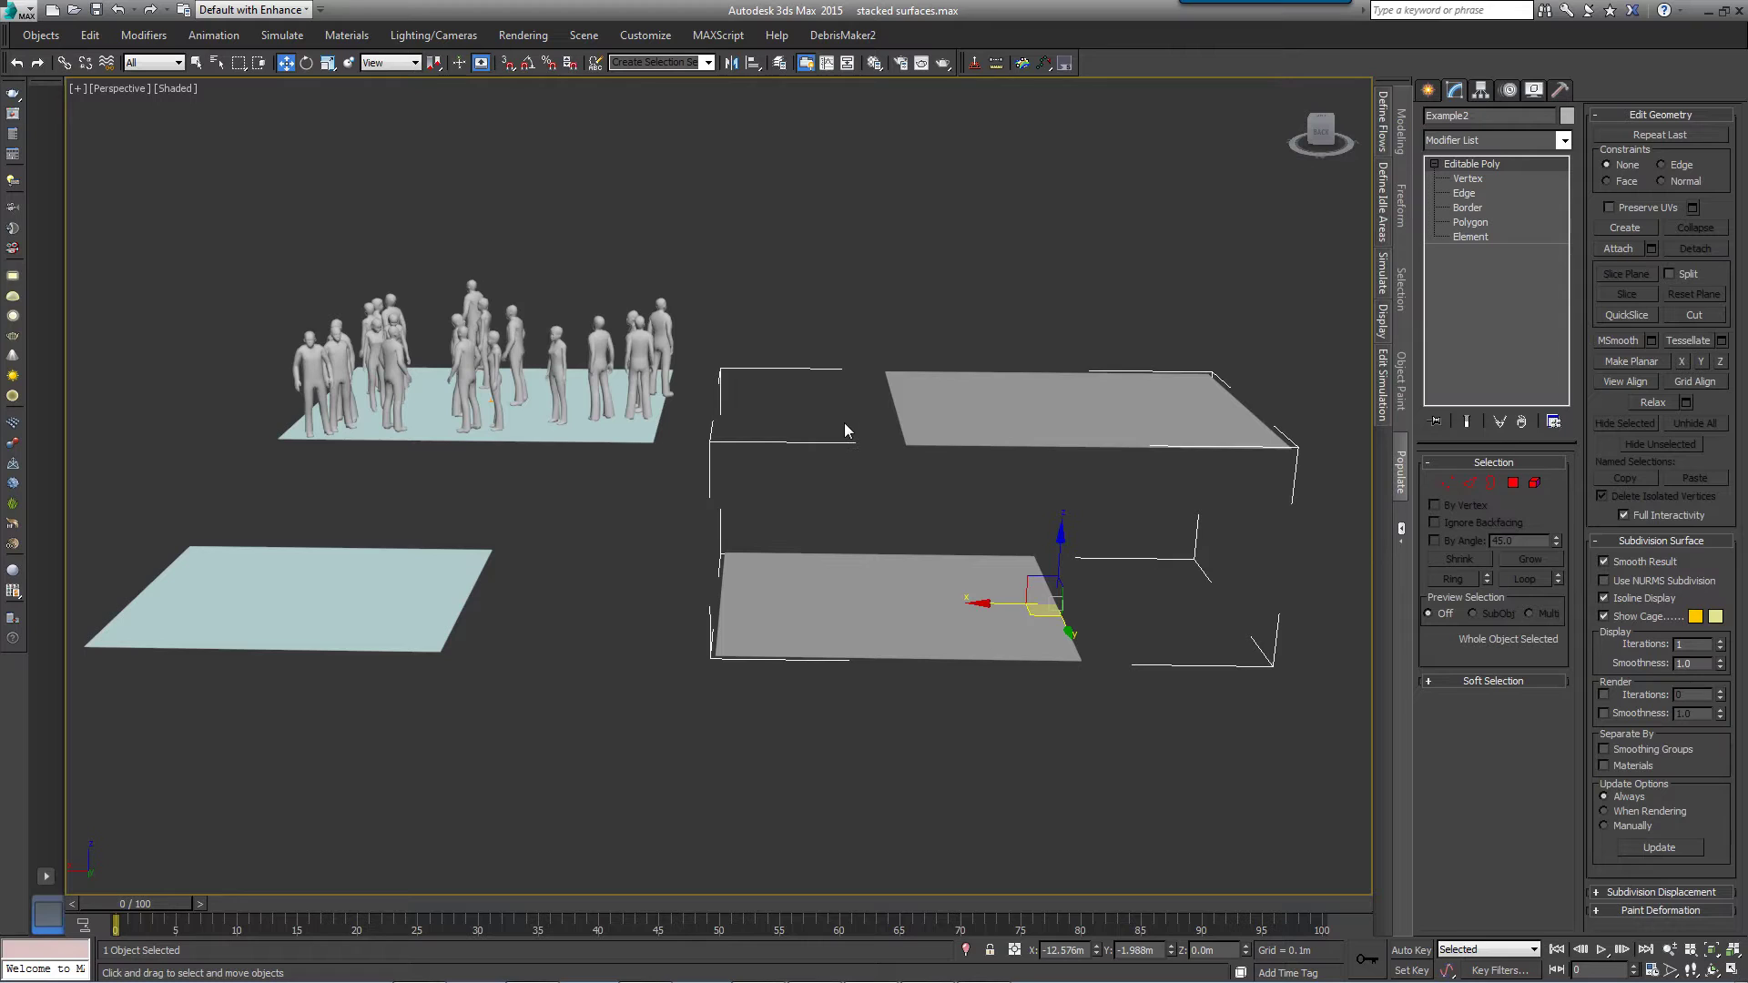
pyautogui.click(525, 430)
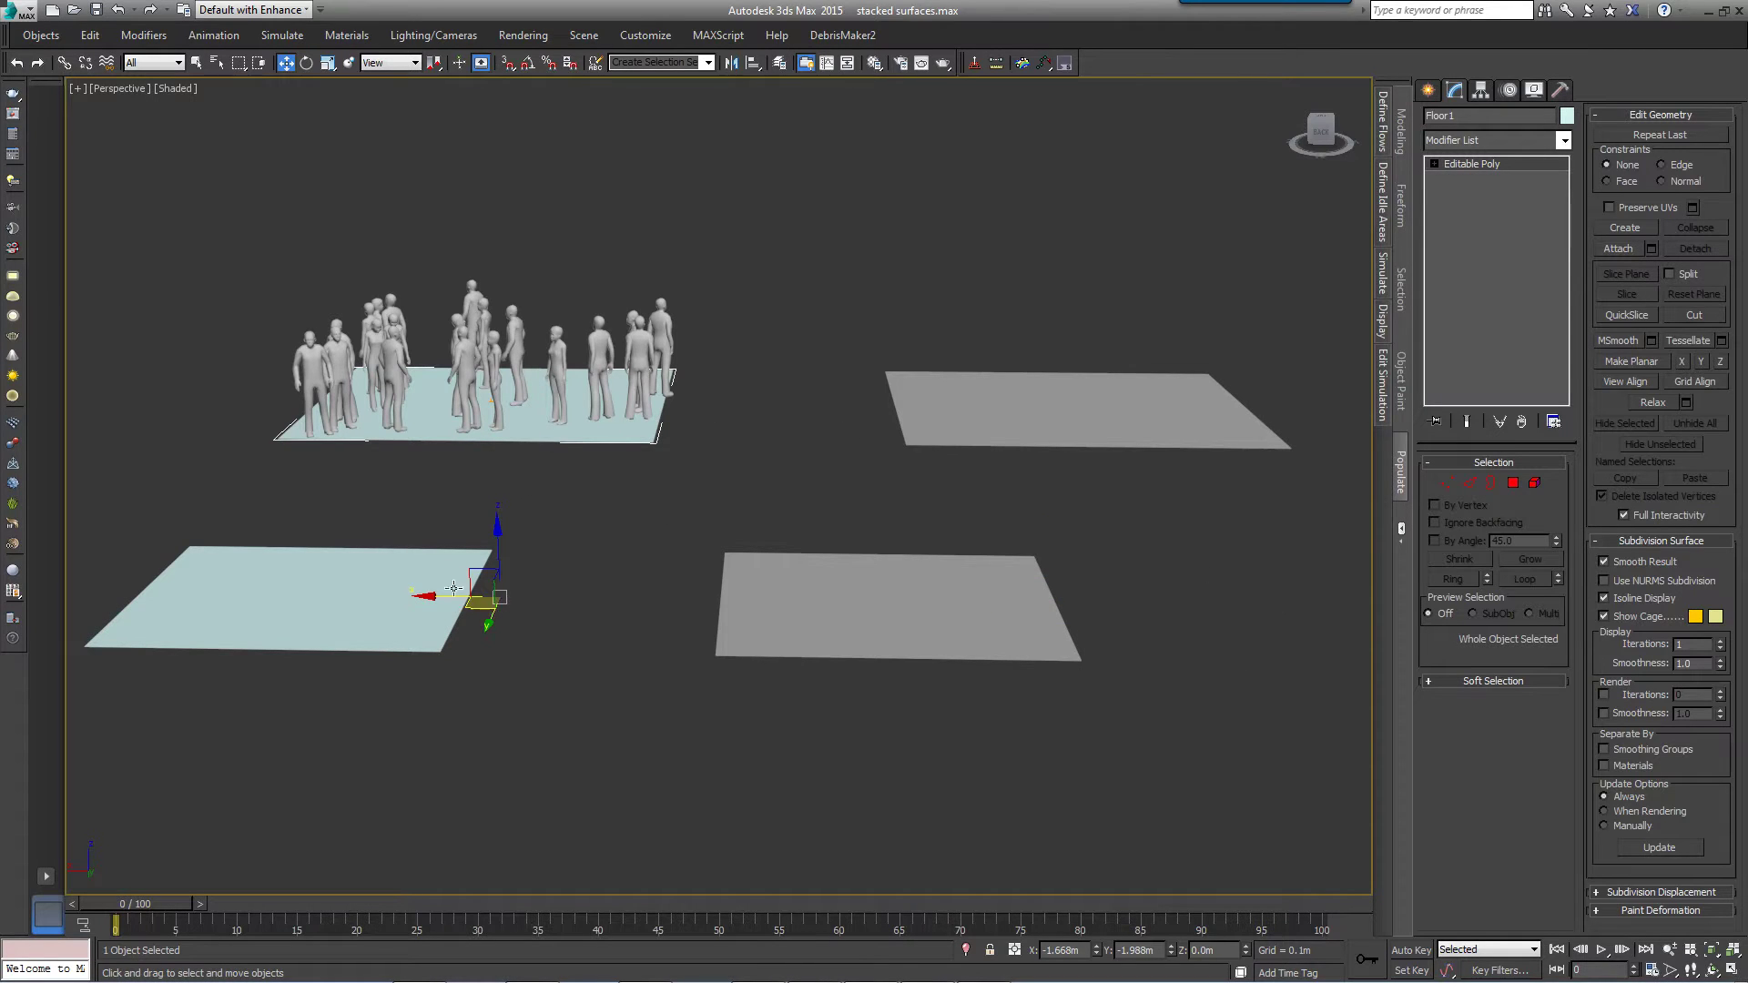
pyautogui.click(383, 610)
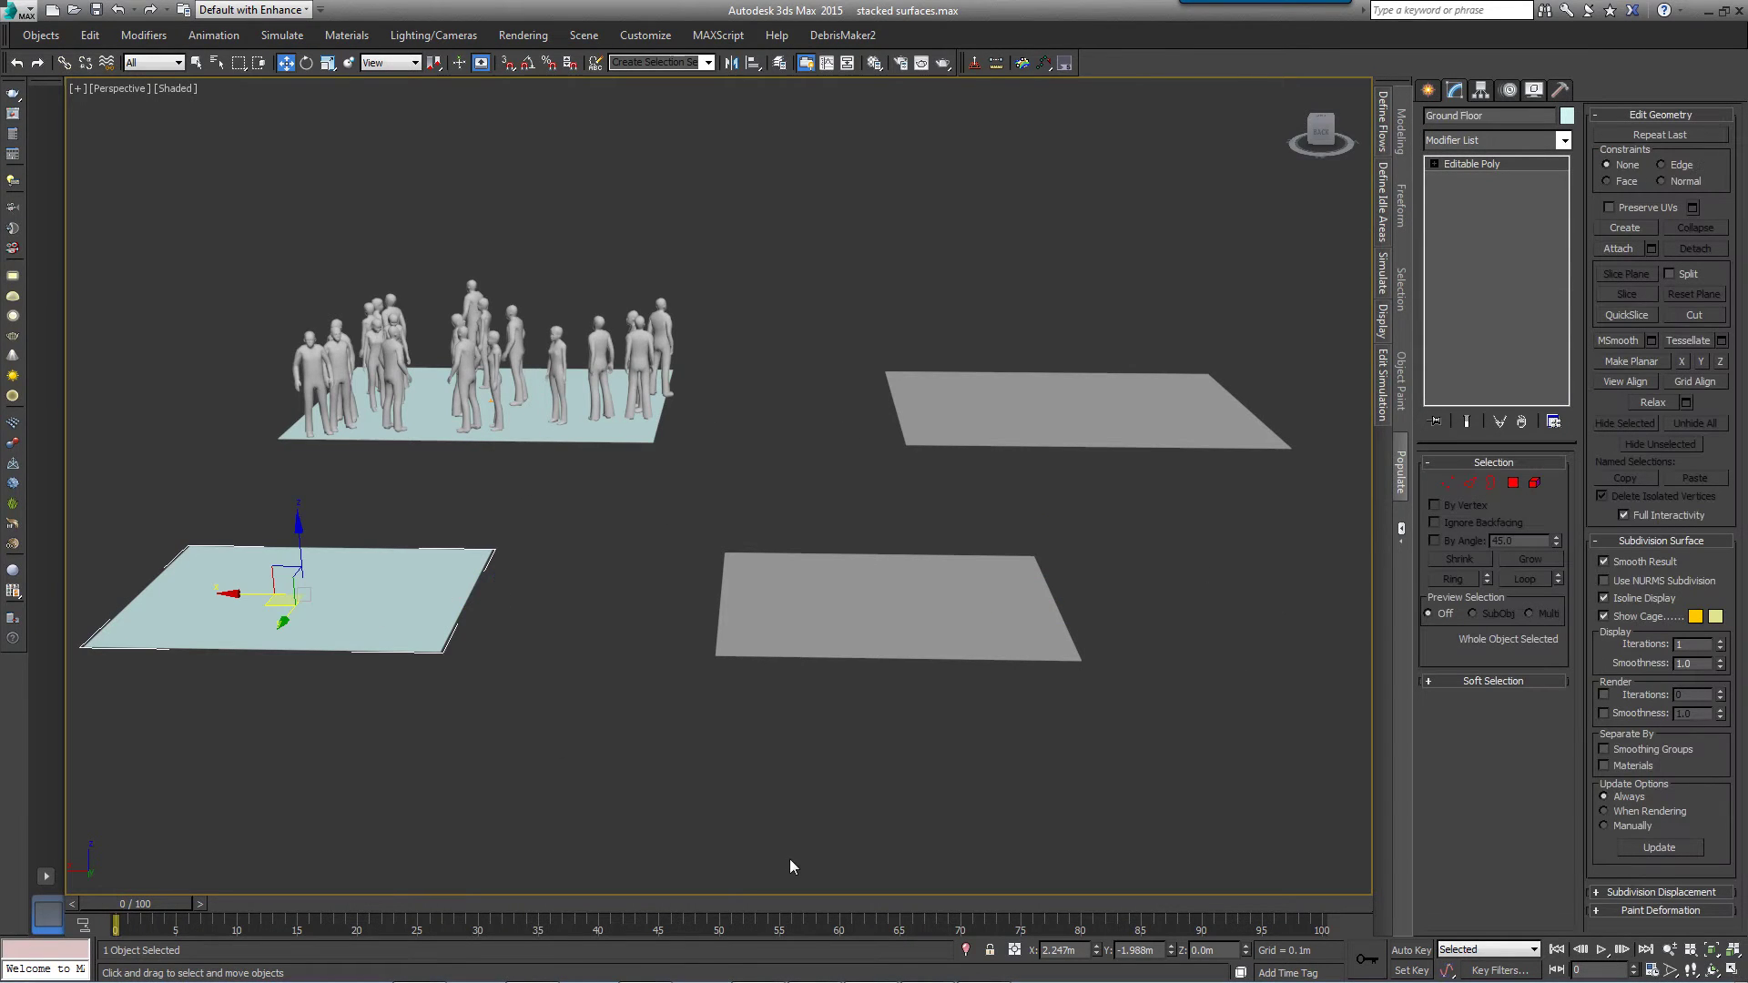
pyautogui.click(662, 320)
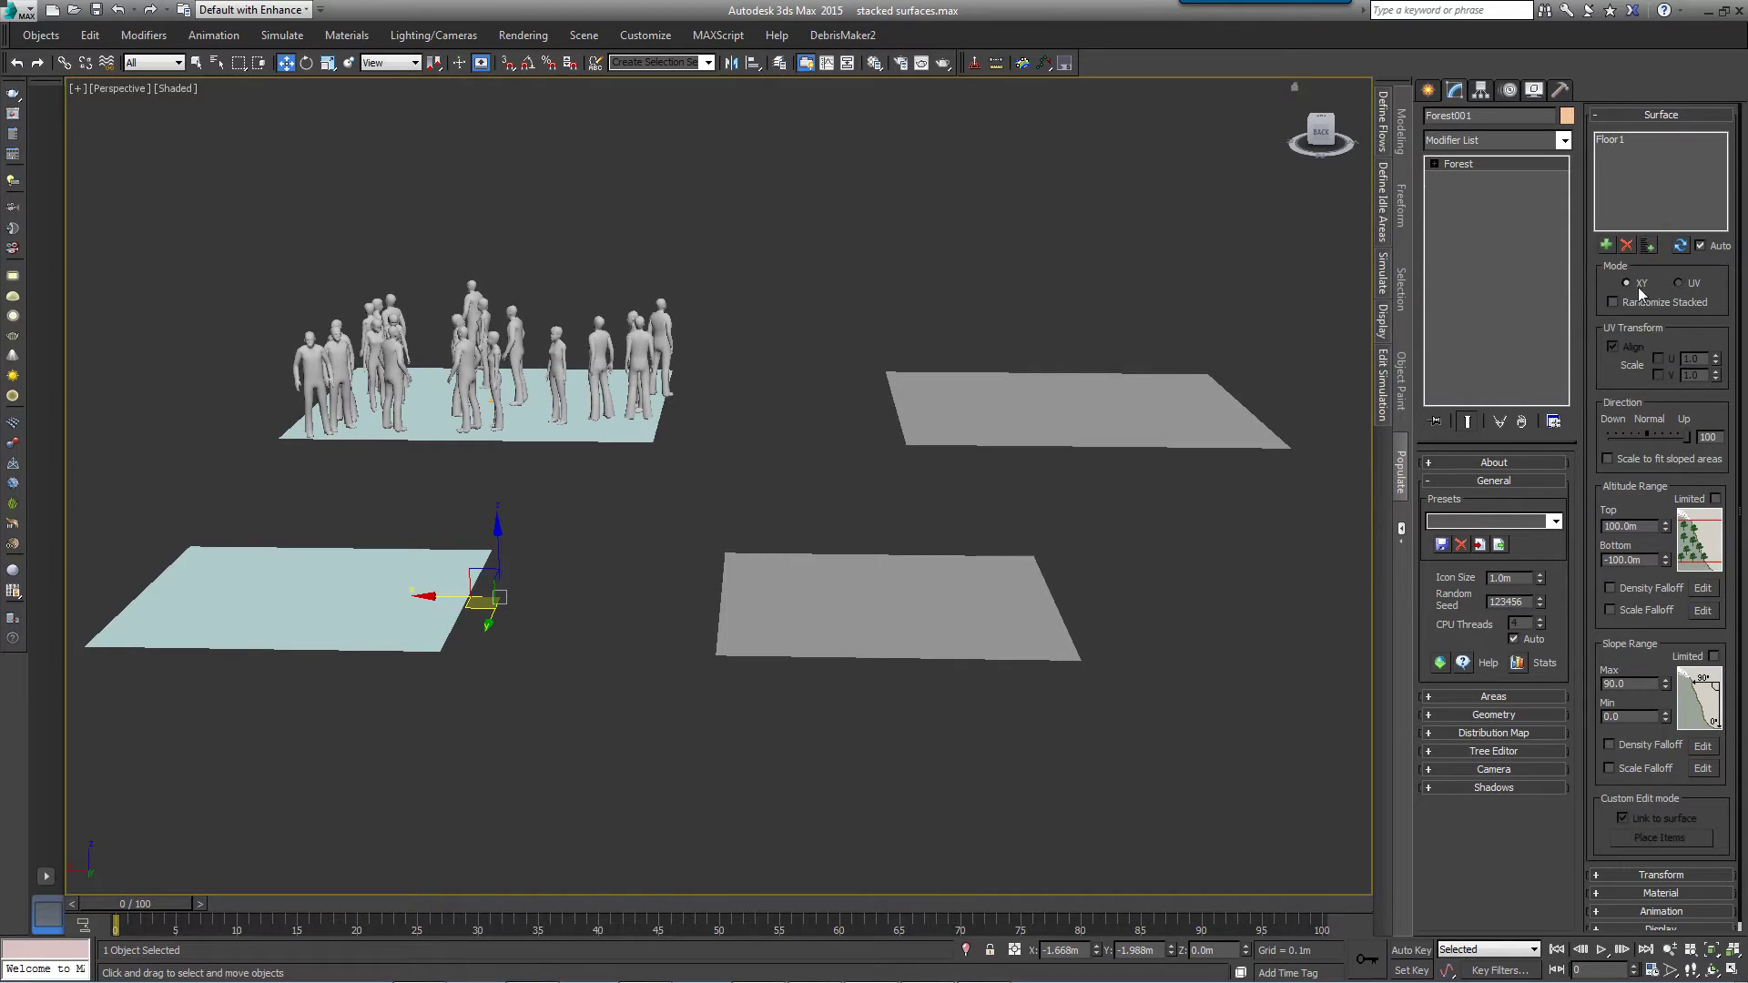
# Add Ground Floor and Example2 as surfaces of the crowd scatter.
pyautogui.click(1606, 245)
pyautogui.click(425, 597)
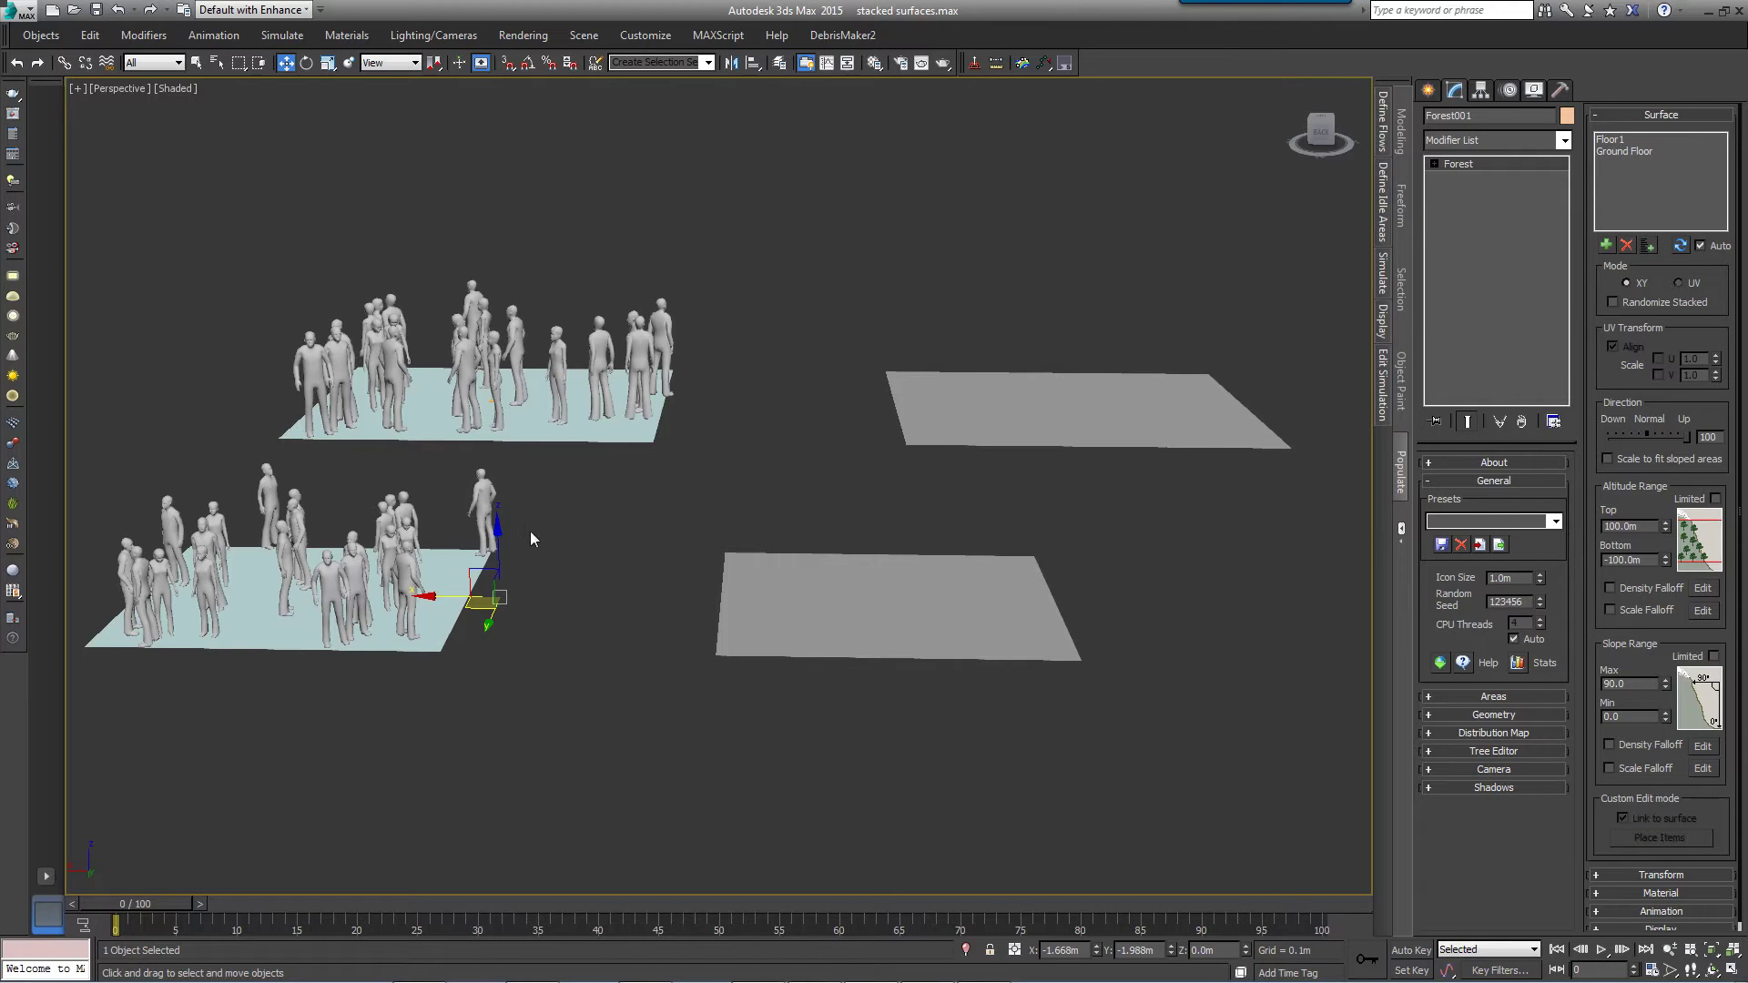
pyautogui.click(1607, 246)
pyautogui.click(1128, 421)
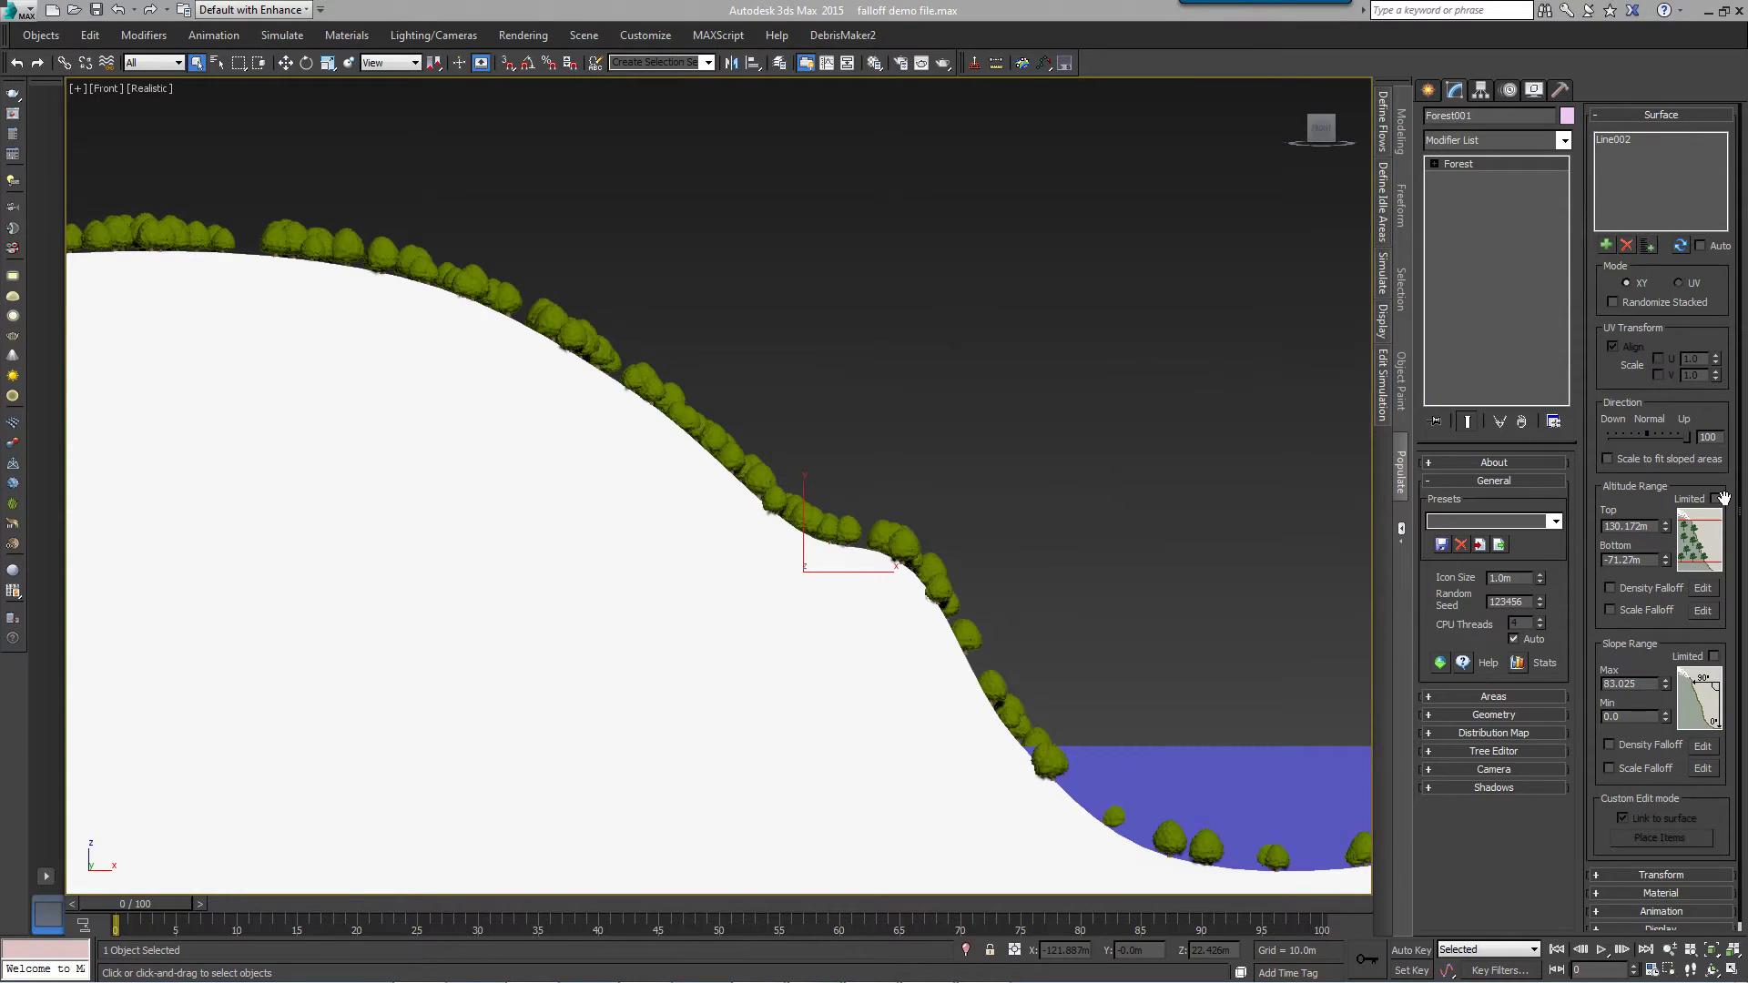
# Limit trees to an altitude range topping at 134.077m, with density falling off earlier near the top.
pyautogui.click(1716, 498)
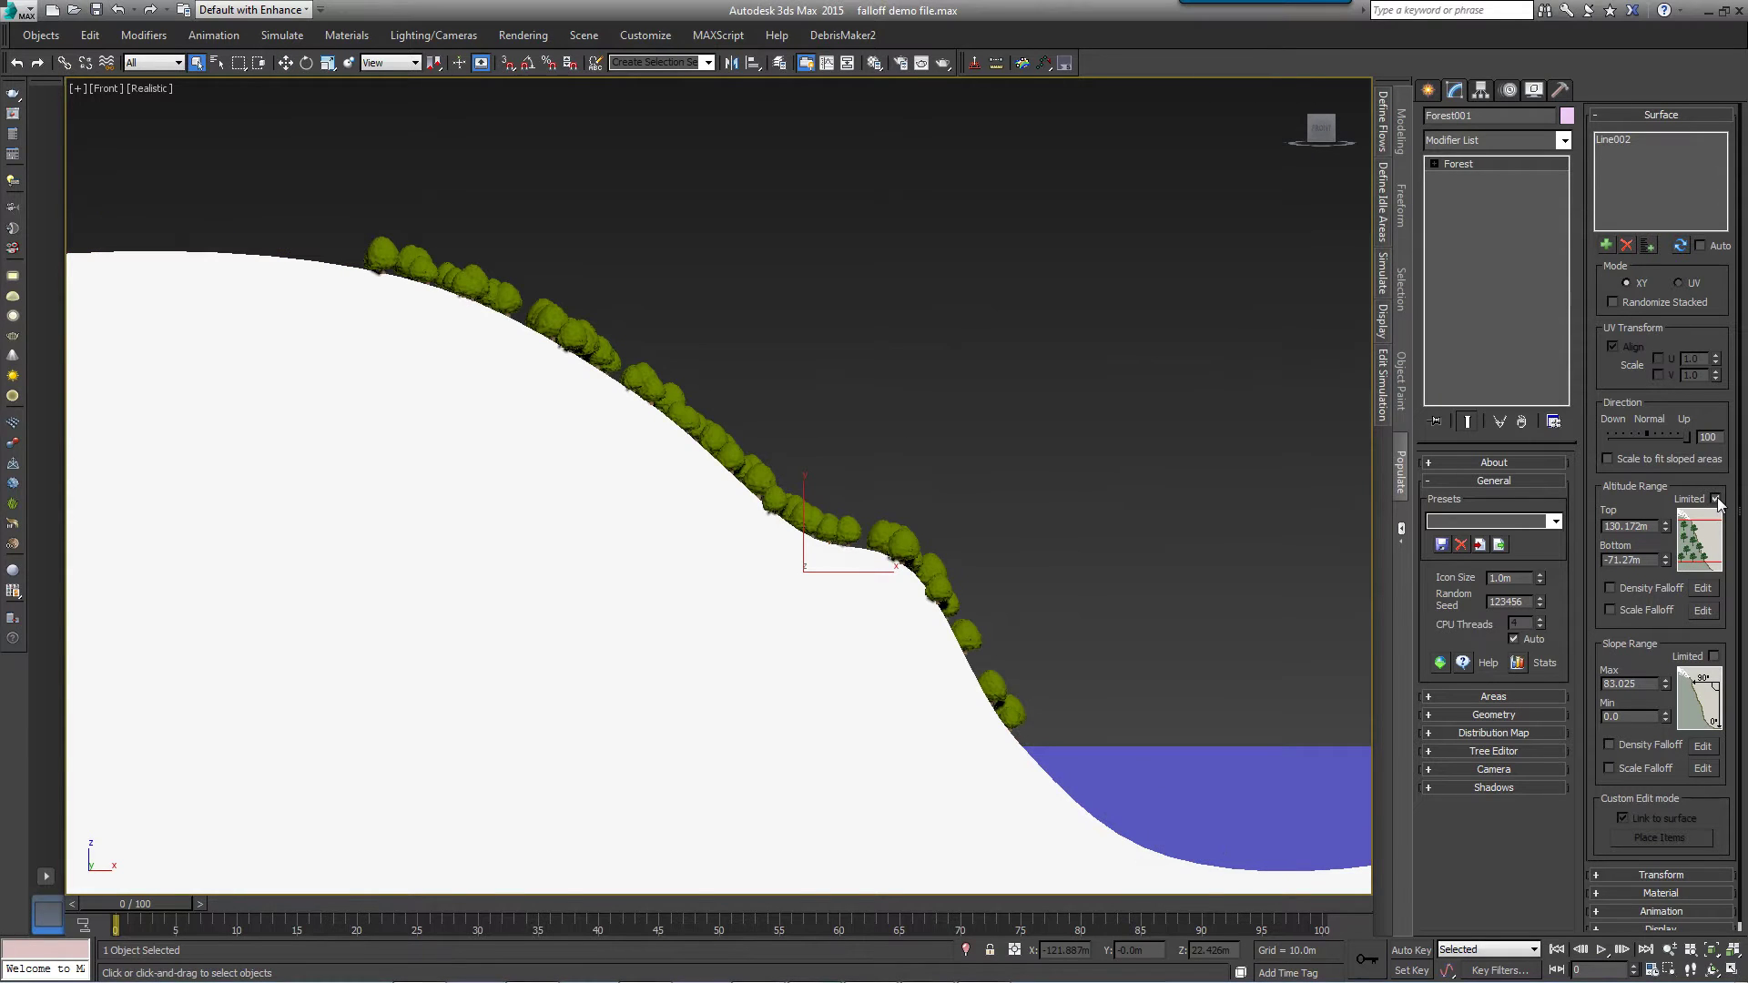
pyautogui.click(1666, 526)
pyautogui.moveTo(1665, 530)
pyautogui.mouseDown()
pyautogui.moveTo(1668, 512)
pyautogui.moveTo(1675, 588)
pyautogui.moveTo(1699, 618)
pyautogui.moveTo(1677, 539)
pyautogui.moveTo(1671, 557)
pyautogui.mouseUp()
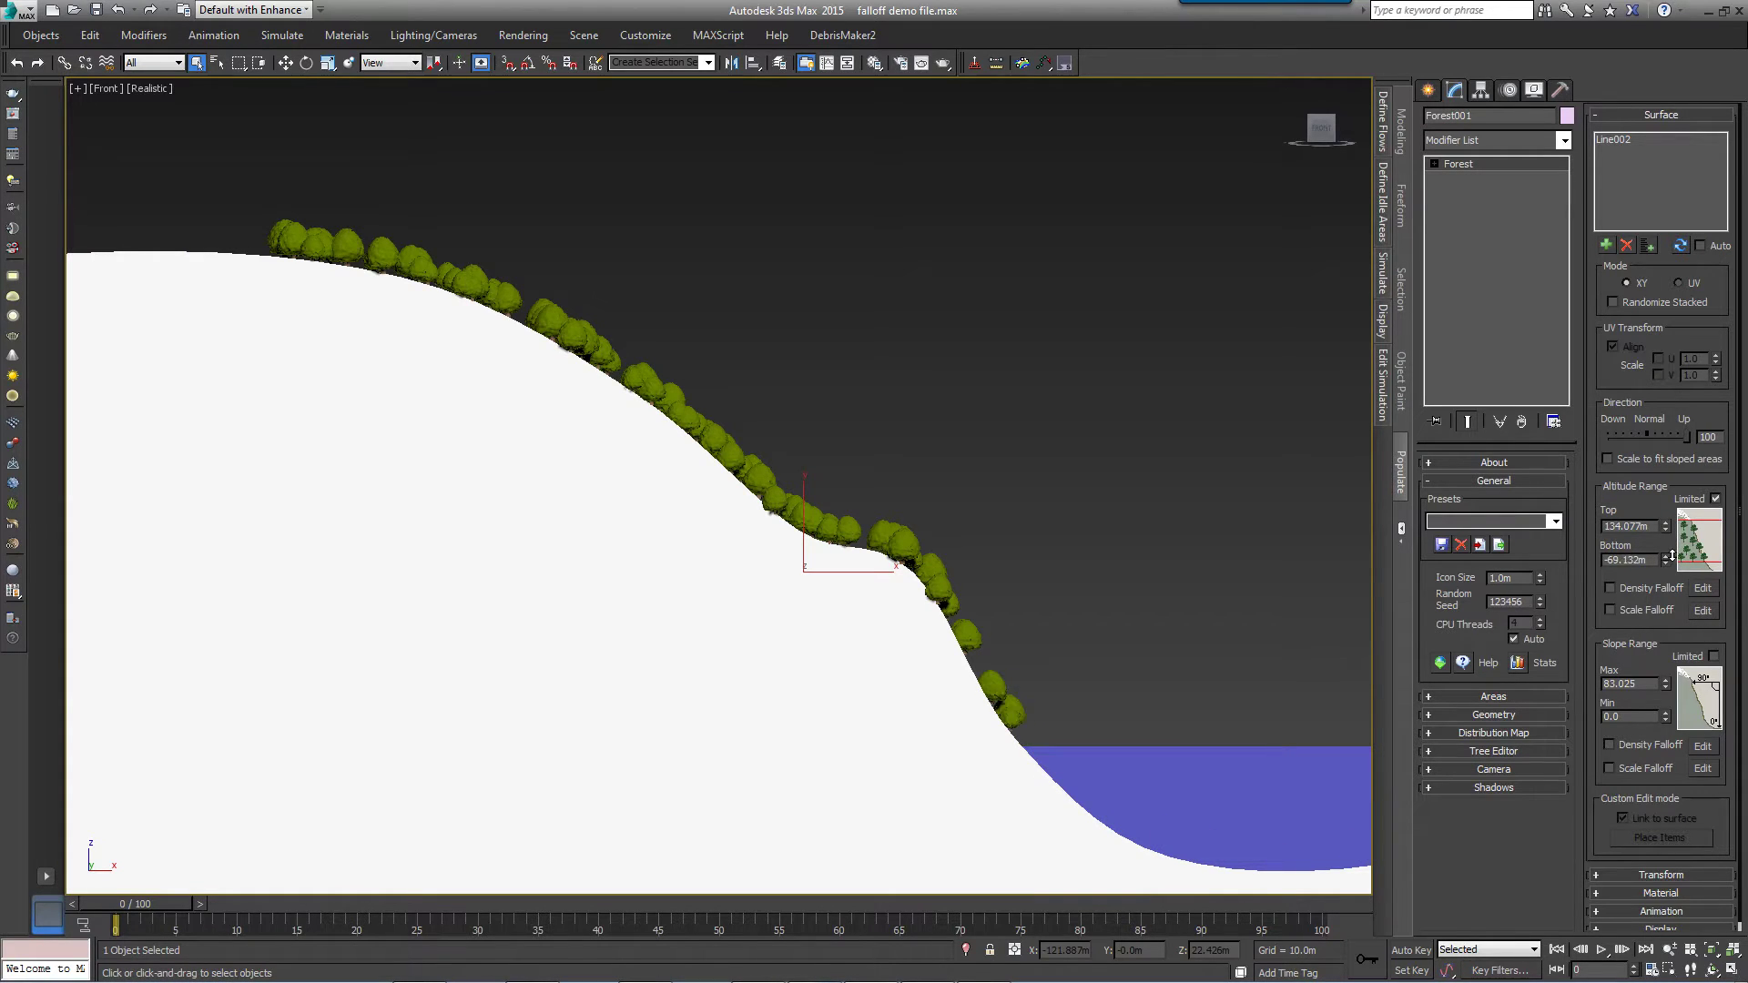
pyautogui.click(1705, 590)
pyautogui.click(1610, 589)
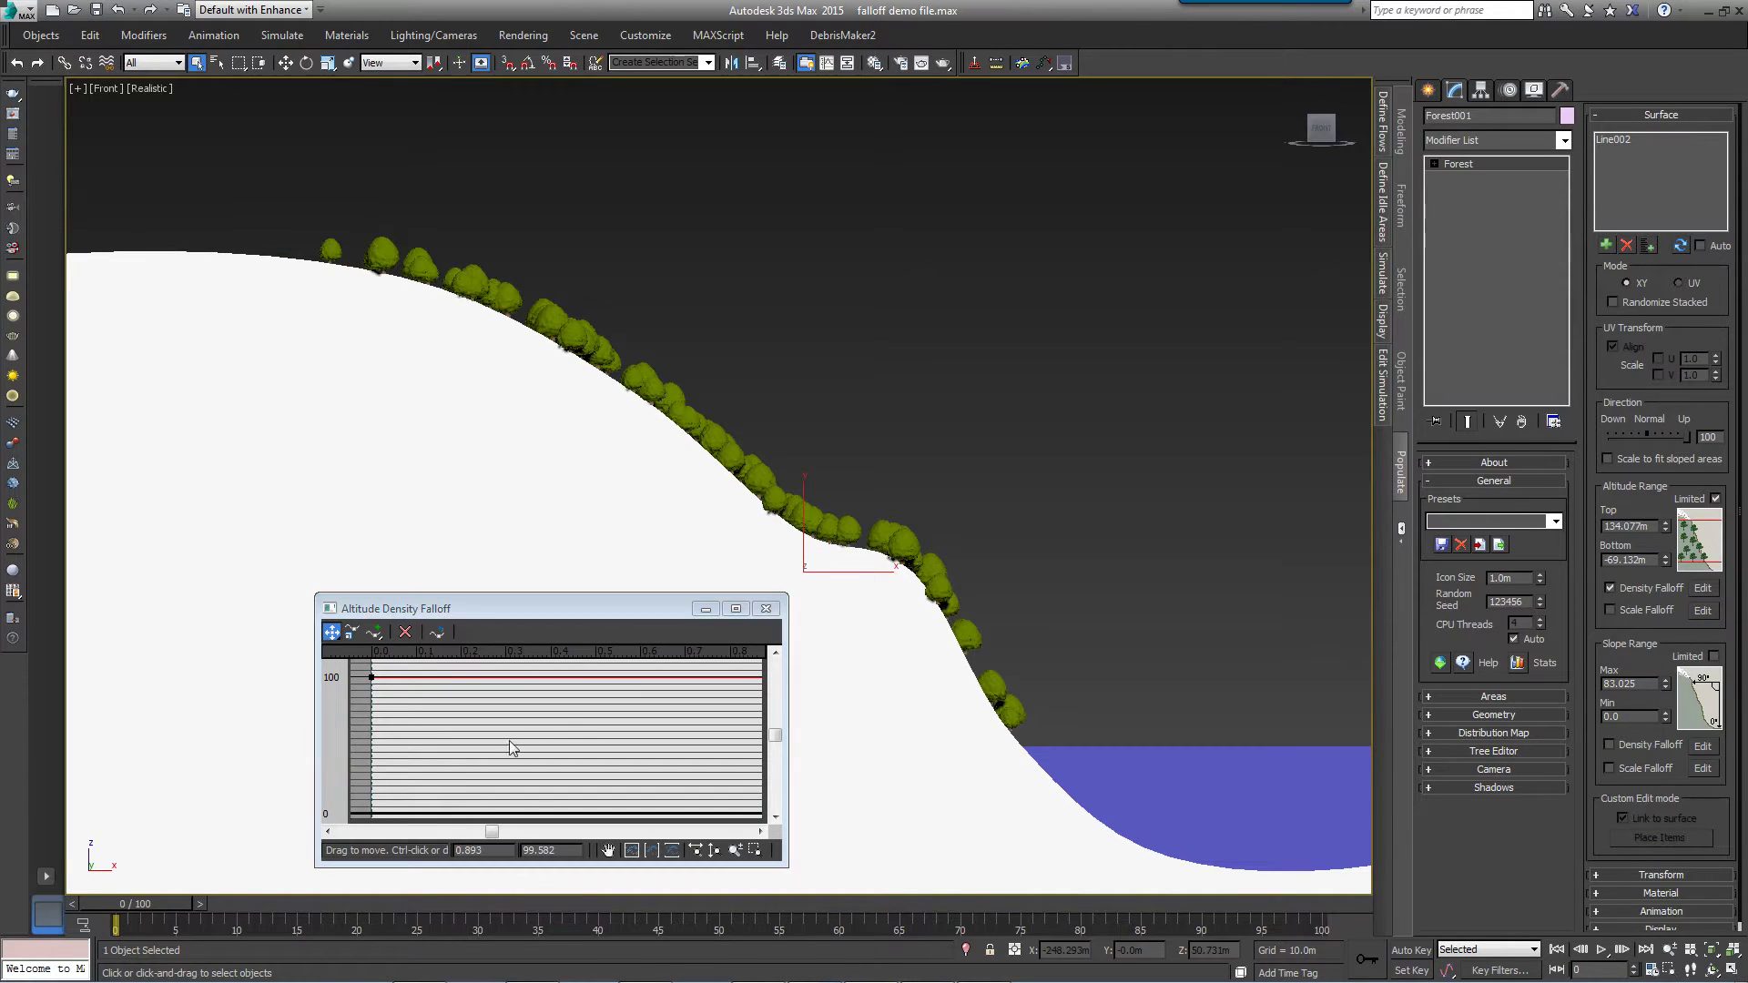
pyautogui.moveTo(691, 692)
pyautogui.mouseDown()
pyautogui.moveTo(434, 689)
pyautogui.moveTo(681, 692)
pyautogui.mouseUp()
pyautogui.click(766, 608)
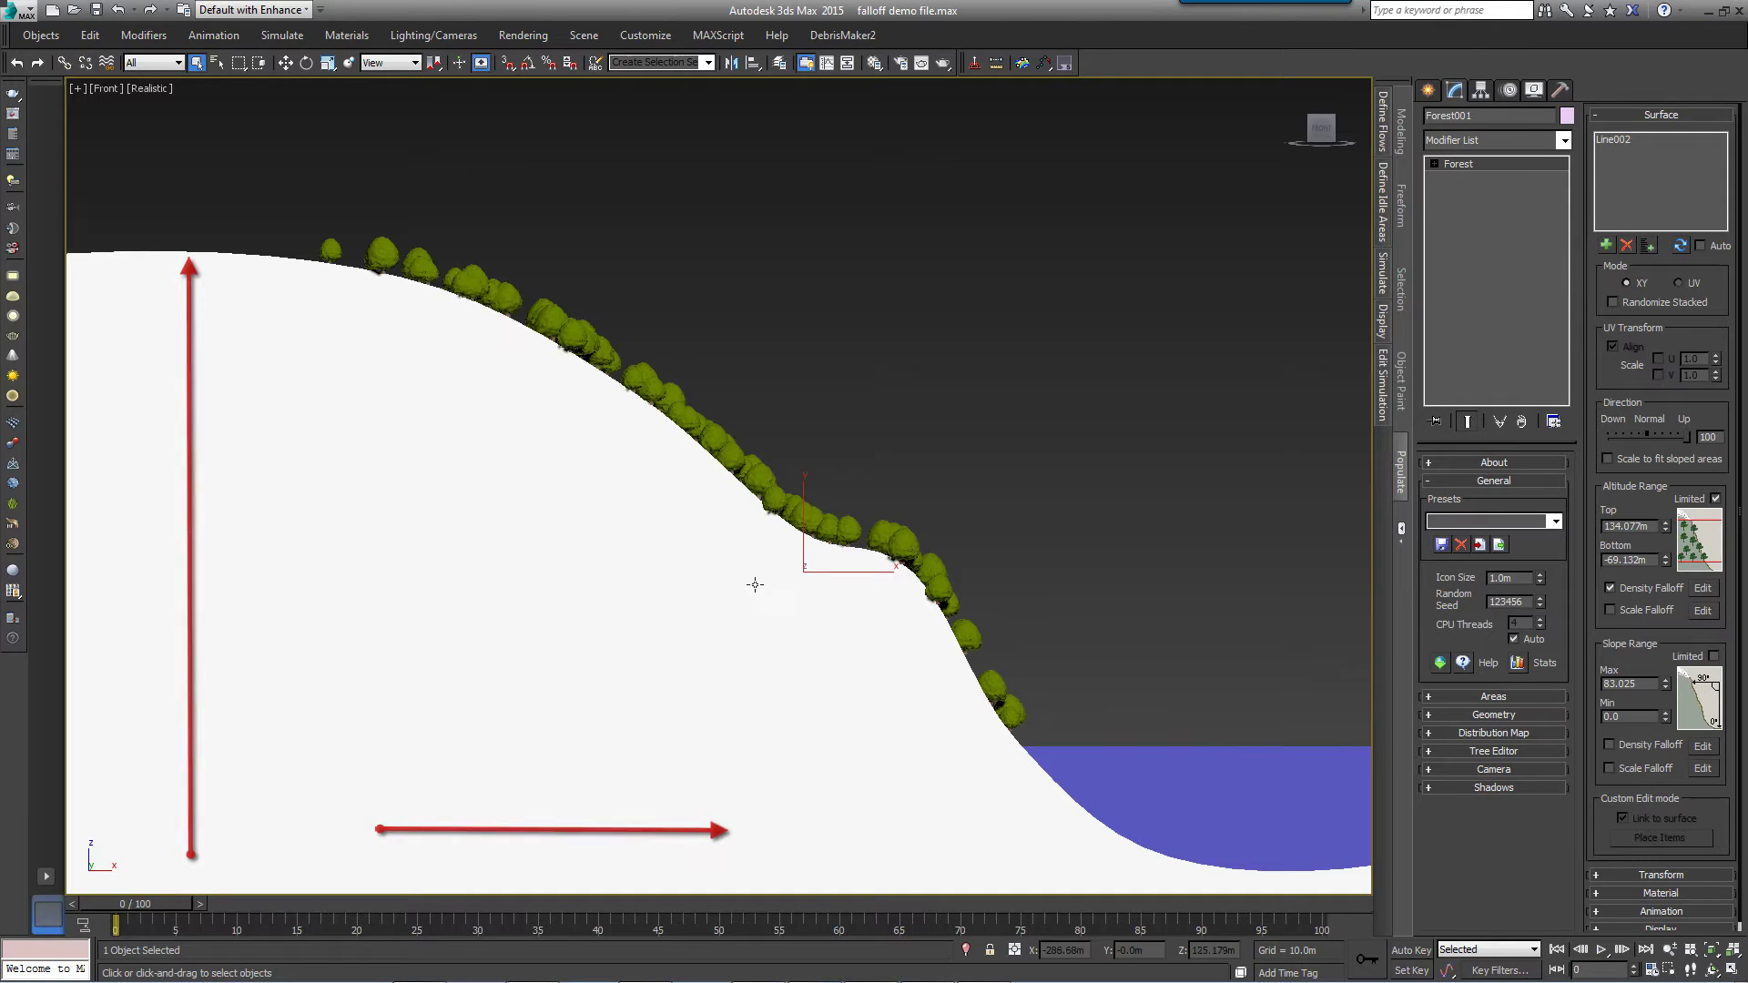
# Enable altitude scale falloff, holding full scale until about 0.755 on the curve.
pyautogui.click(1648, 611)
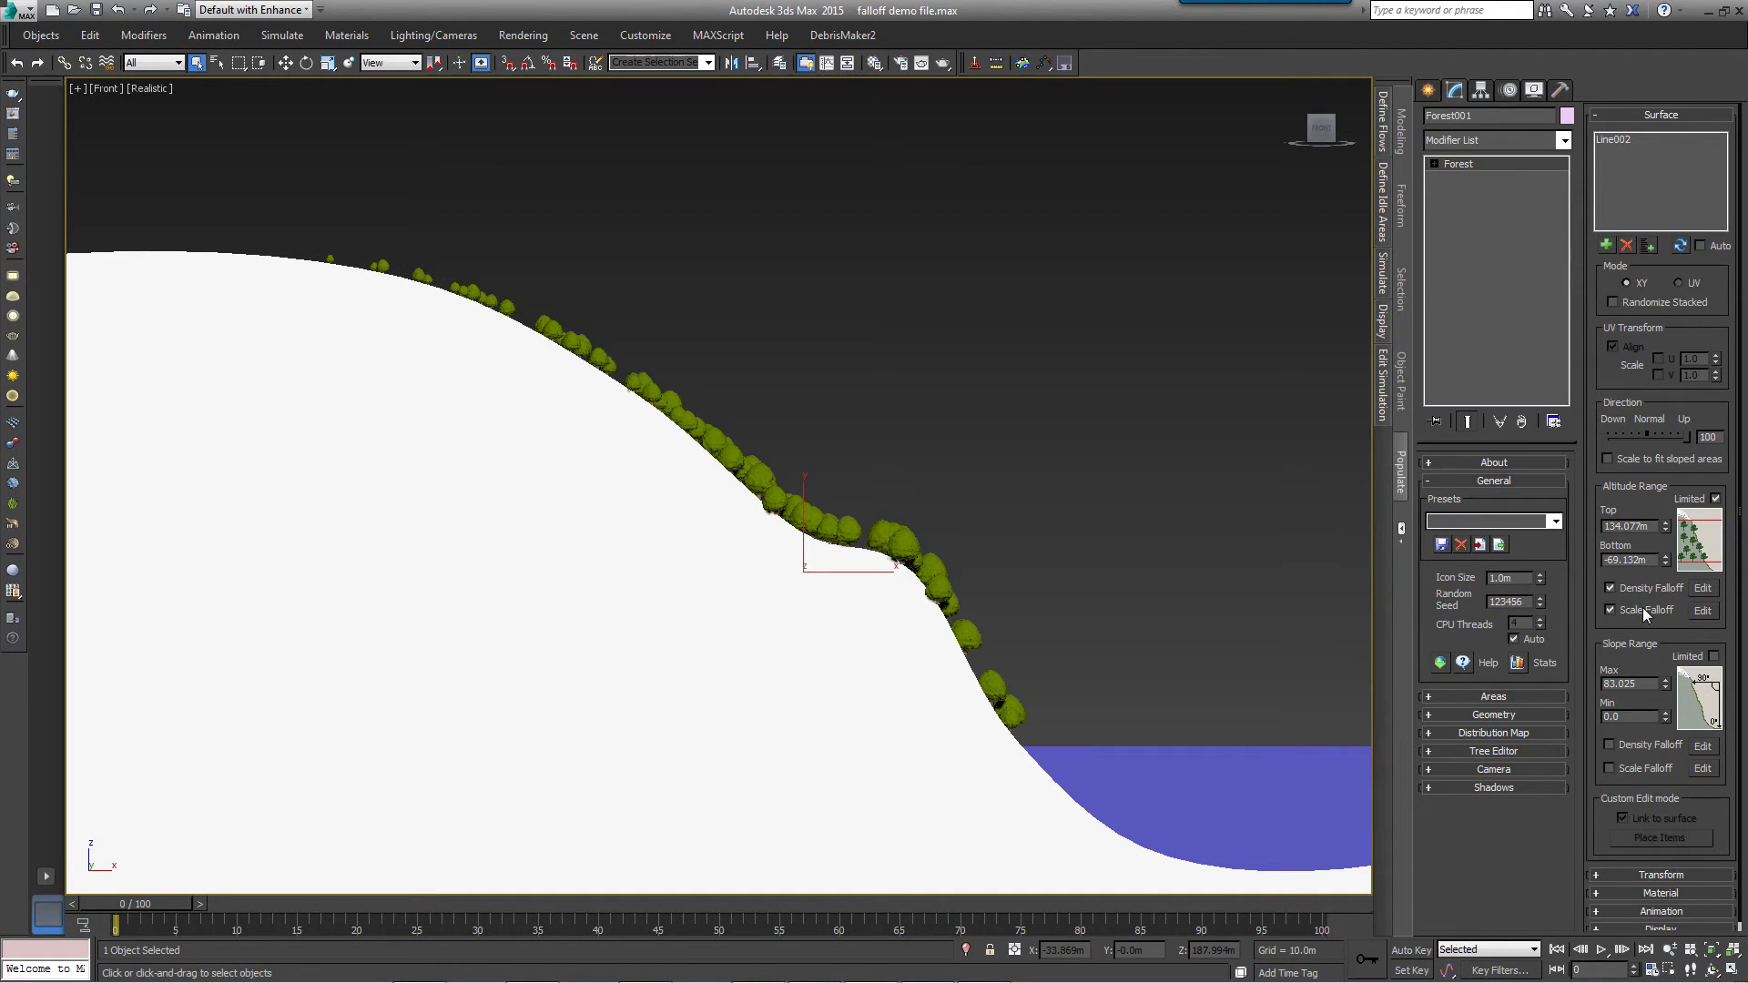
pyautogui.click(1702, 610)
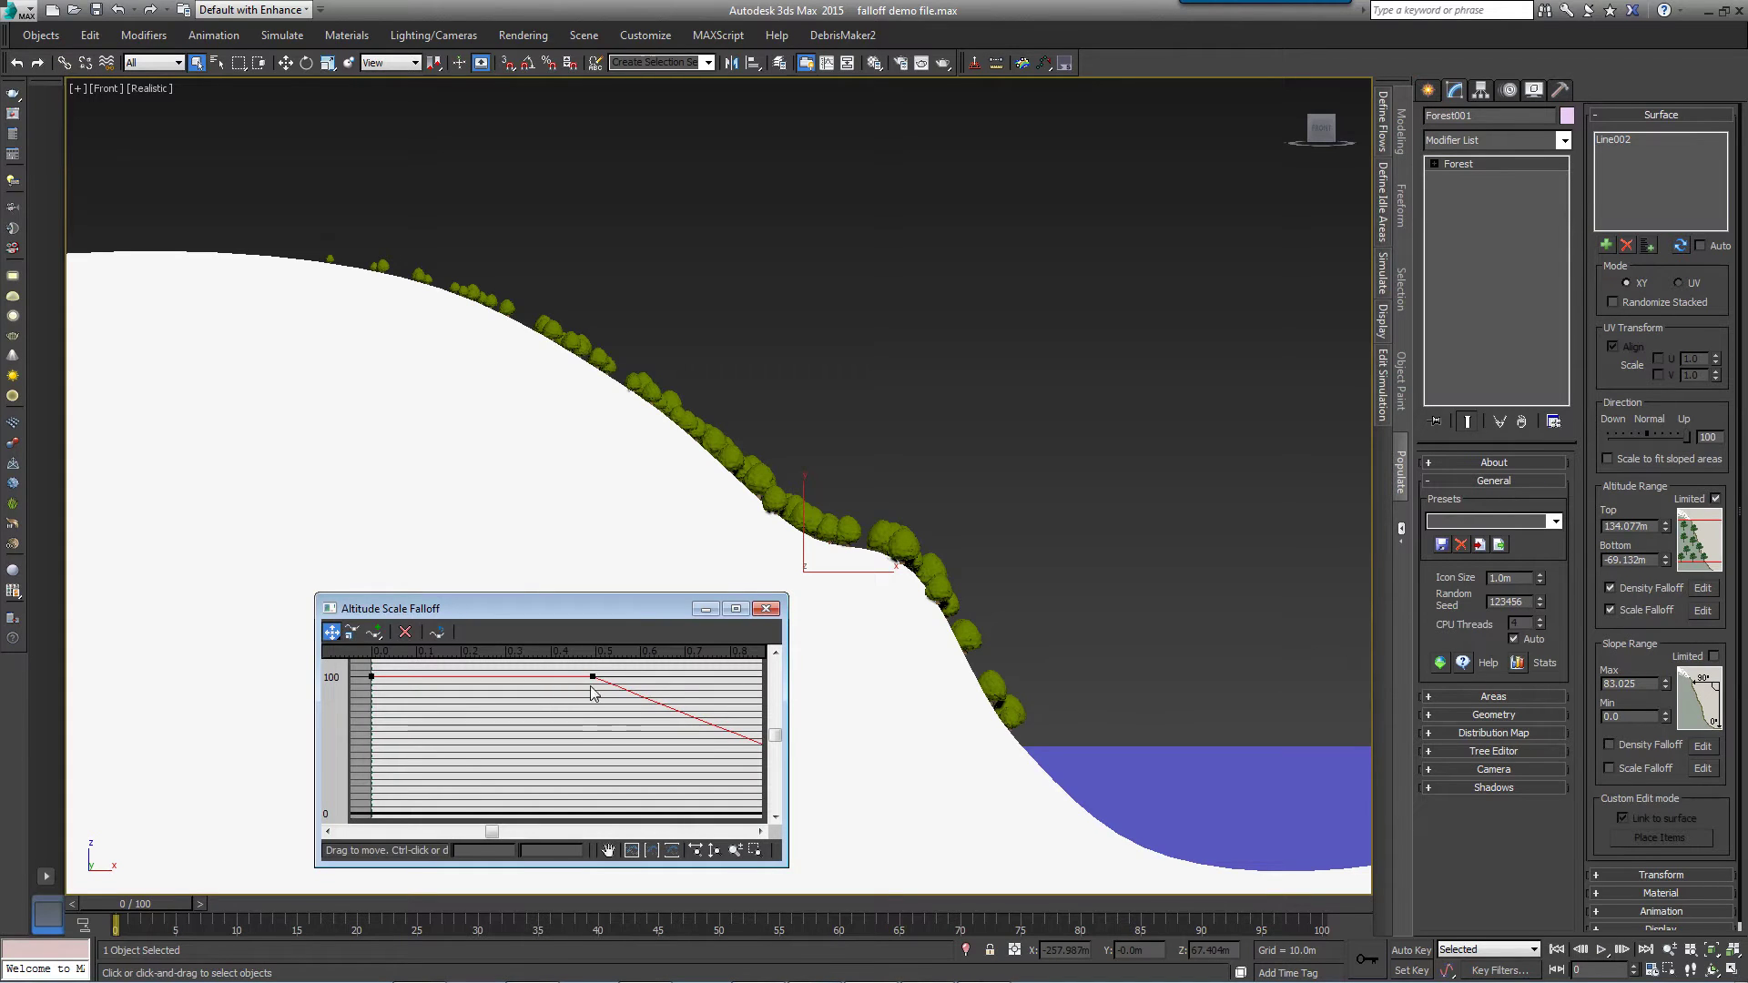
pyautogui.moveTo(591, 679); pyautogui.dragTo(708, 681)
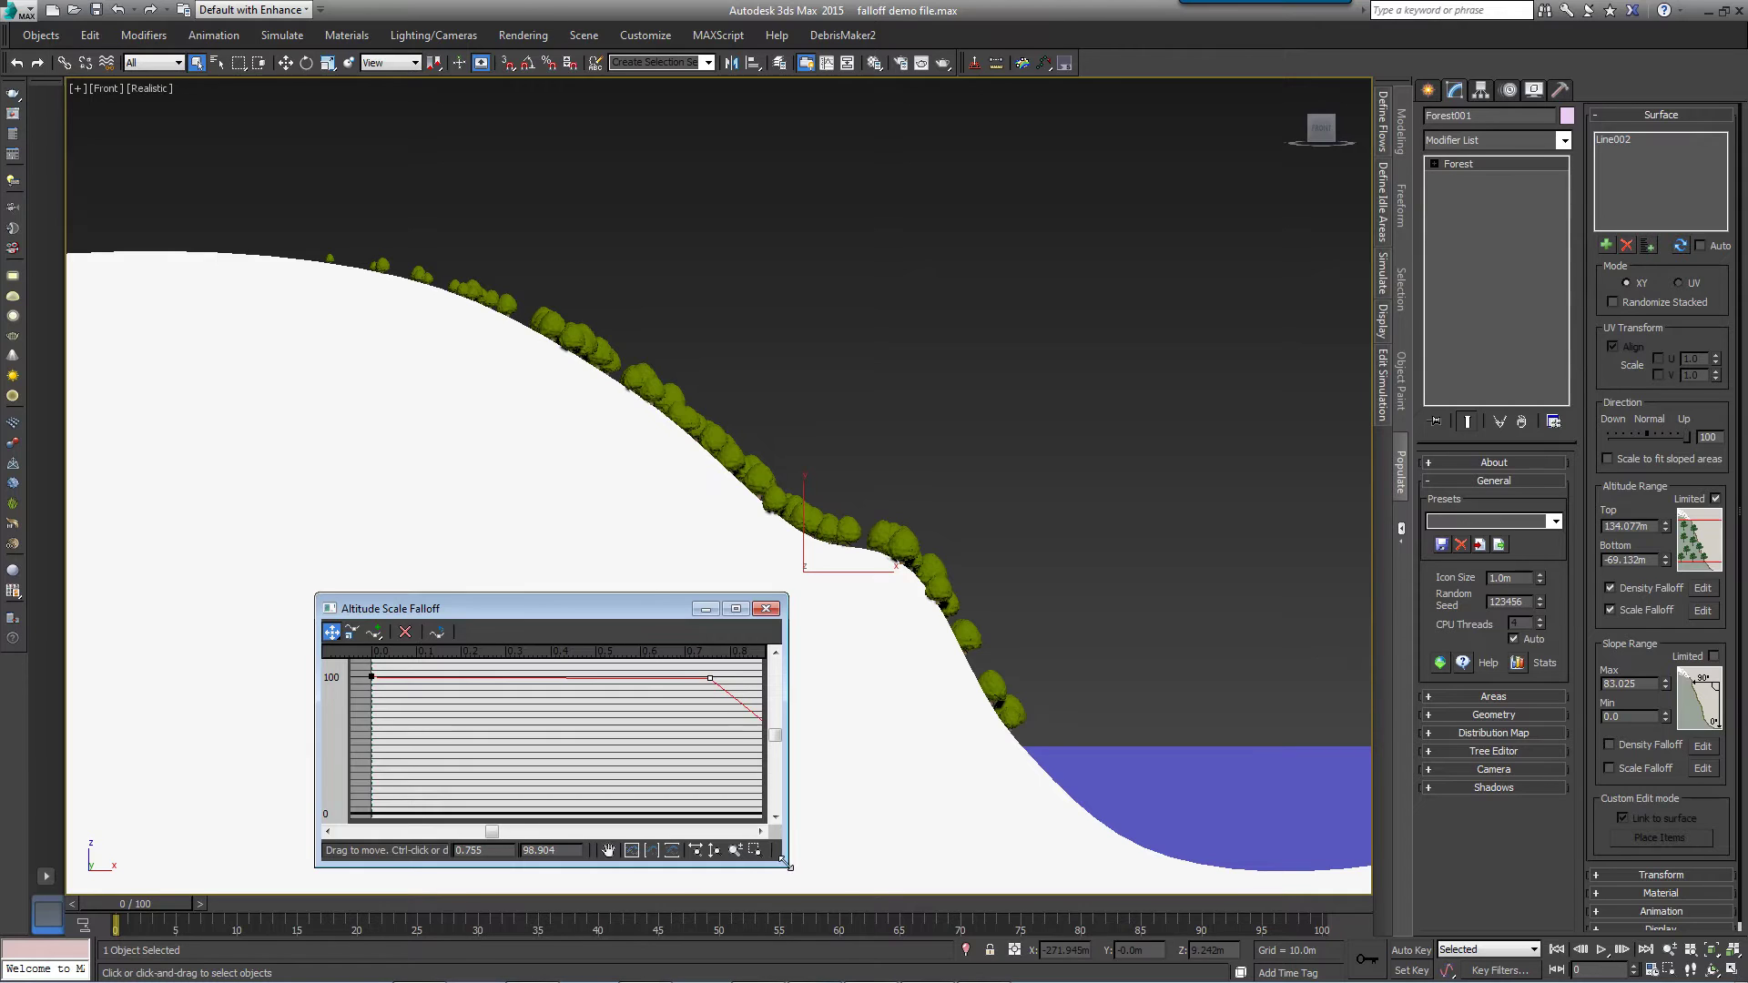
pyautogui.moveTo(787, 864); pyautogui.dragTo(1092, 905)
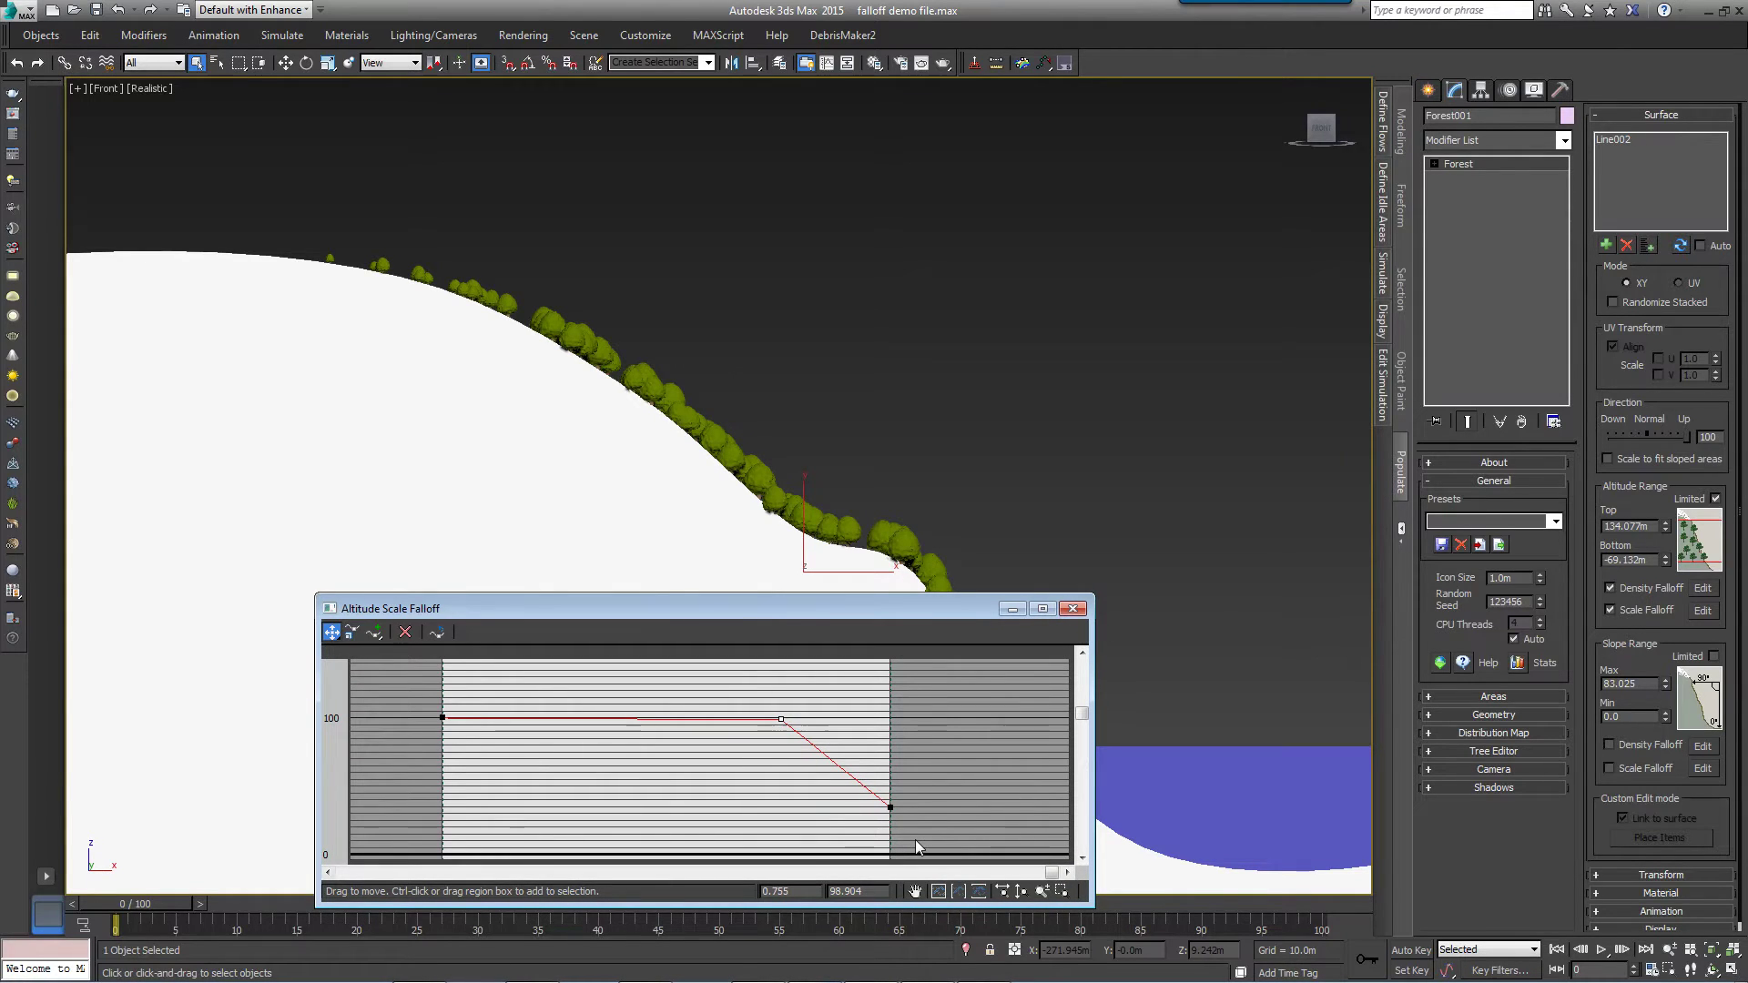
# Turn off the altitude range limit along with its density and scale falloffs.
pyautogui.click(1715, 498)
pyautogui.click(1716, 499)
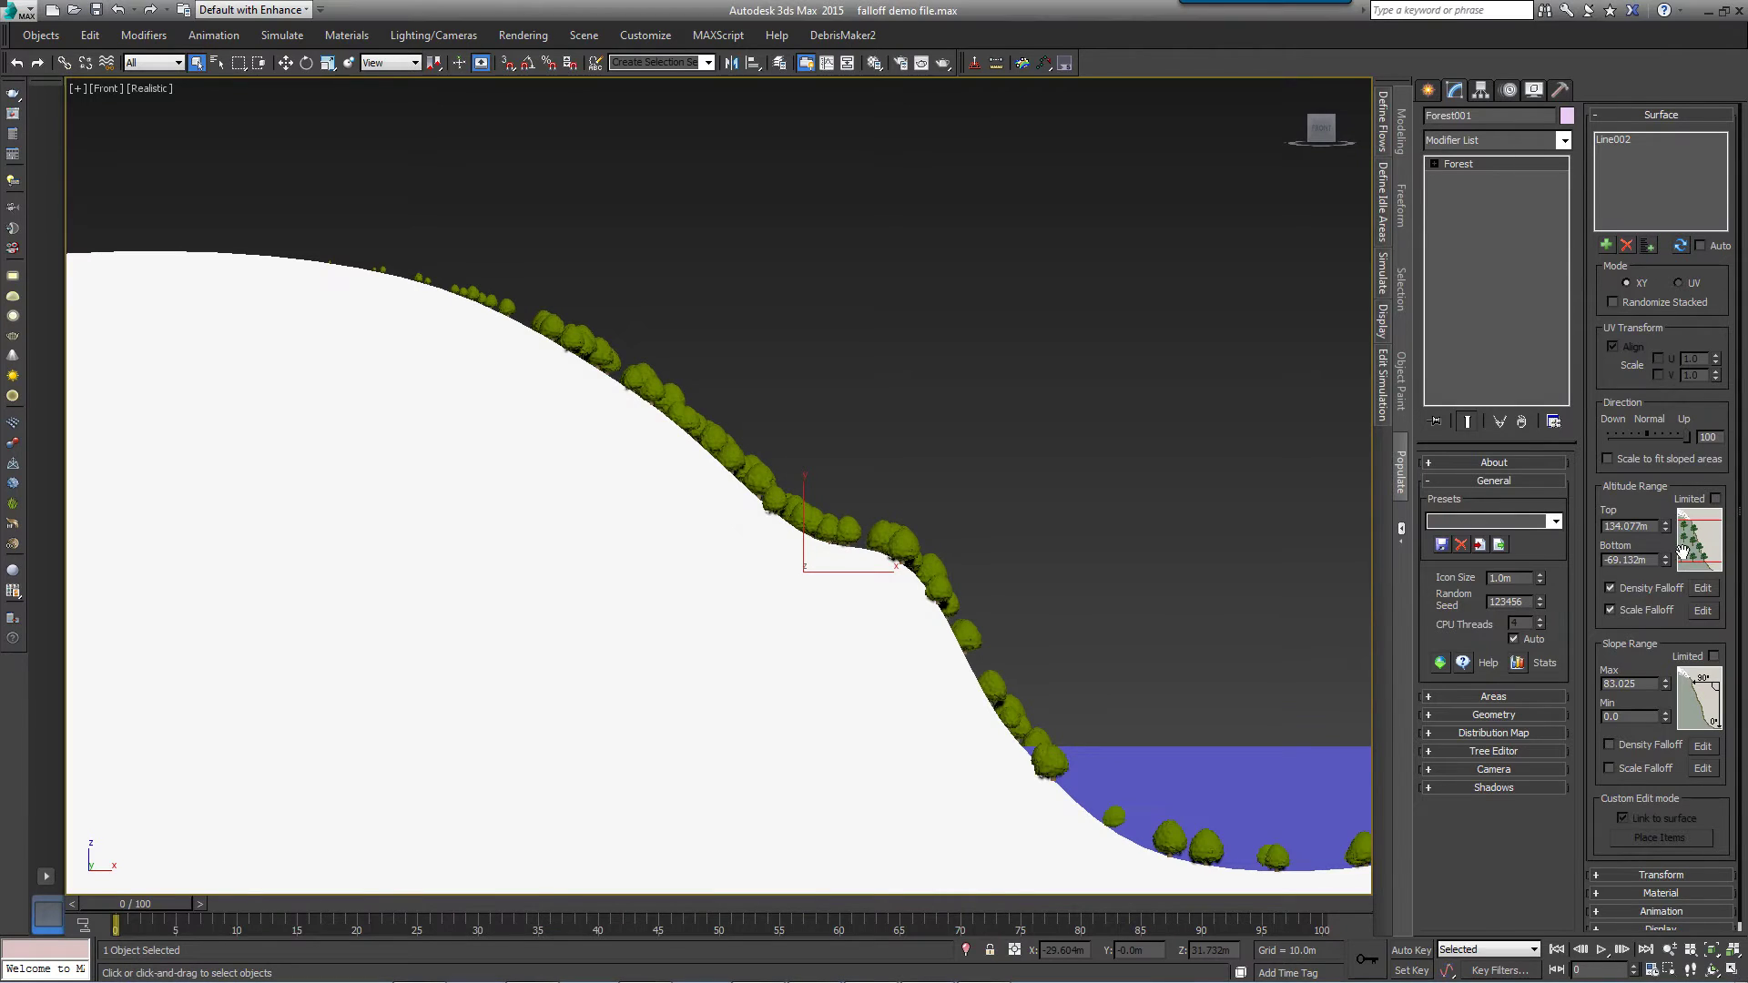
pyautogui.click(1629, 590)
pyautogui.click(1611, 611)
# Limit trees by slope with a maximum of 48.431, leaving density falloff off.
pyautogui.click(1714, 657)
pyautogui.moveTo(1666, 685); pyautogui.dragTo(1645, 731)
pyautogui.click(1609, 745)
pyautogui.click(1705, 747)
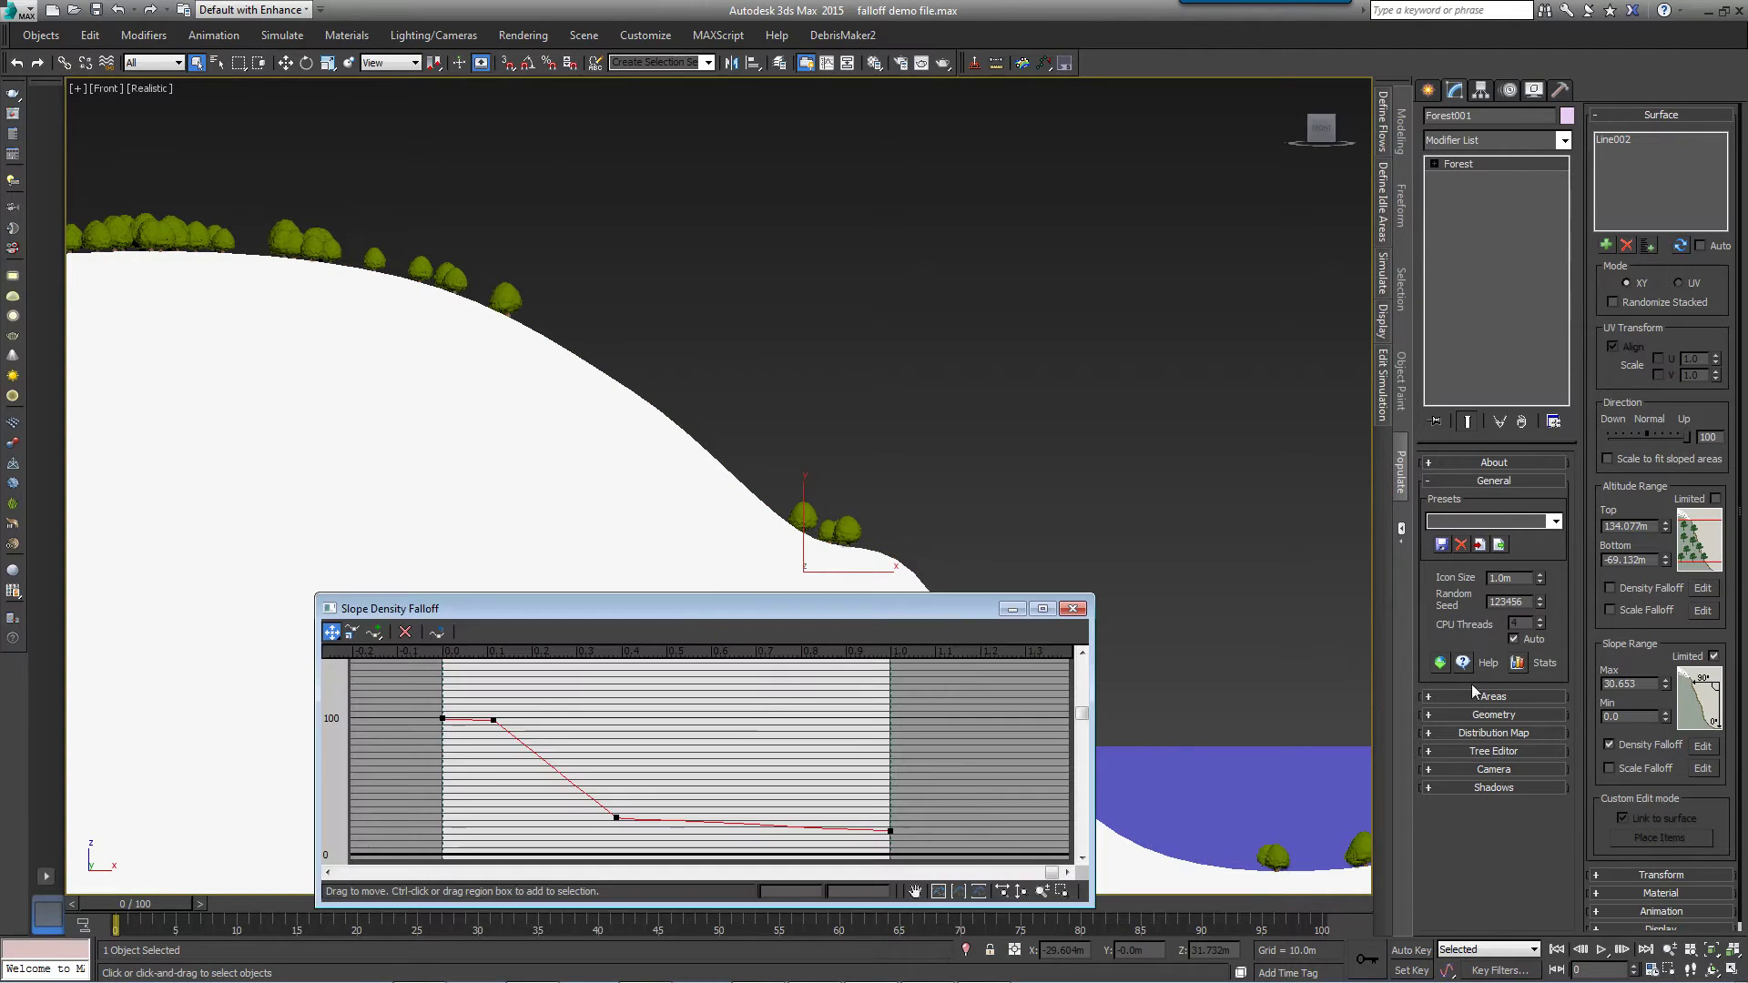
pyautogui.moveTo(625, 834); pyautogui.dragTo(602, 732)
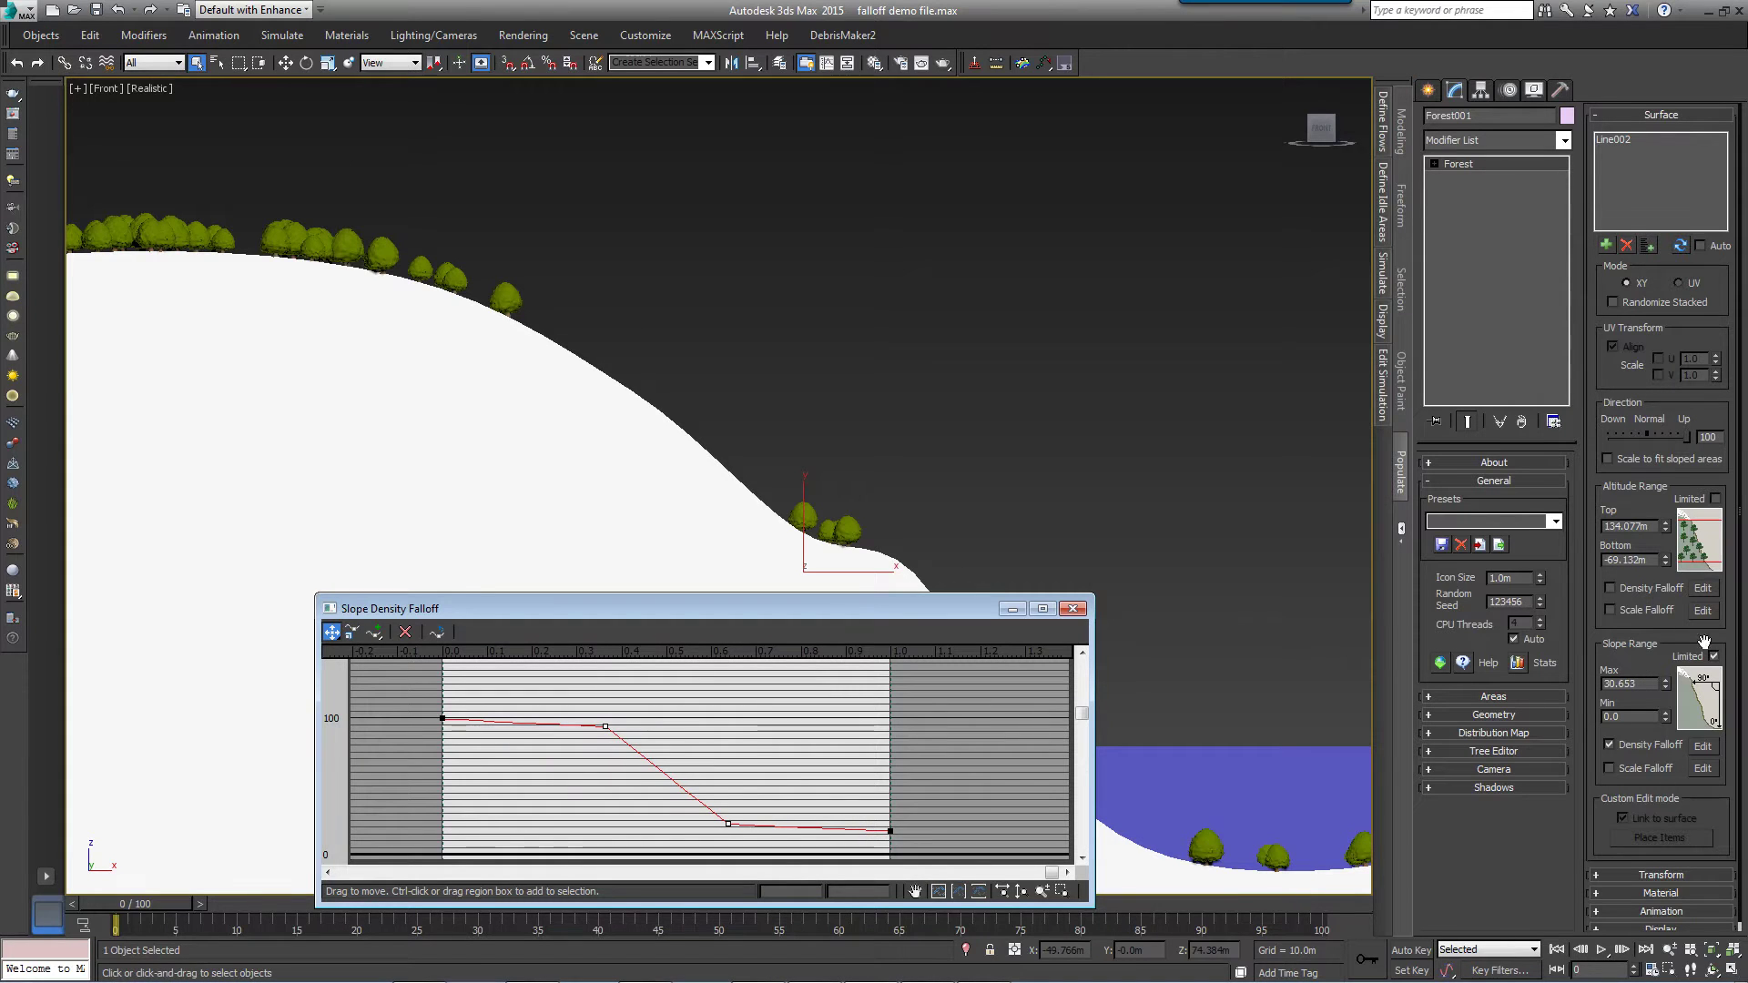
pyautogui.moveTo(1665, 684); pyautogui.dragTo(1653, 637)
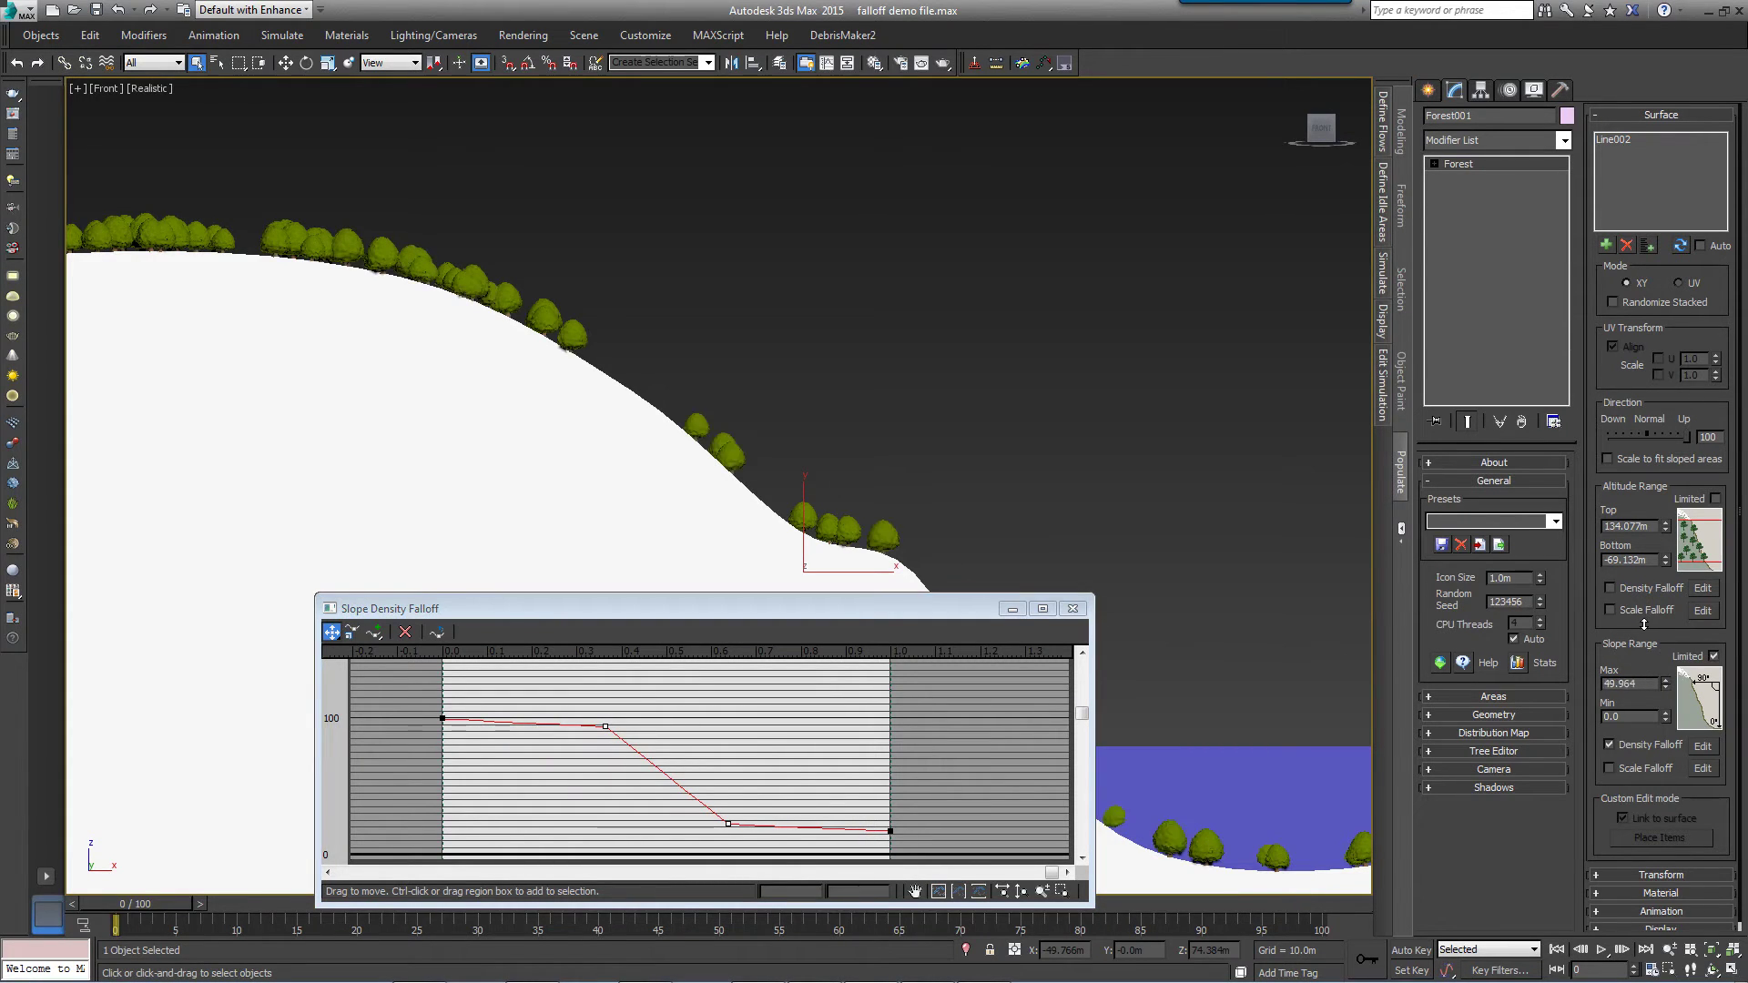
pyautogui.click(1073, 608)
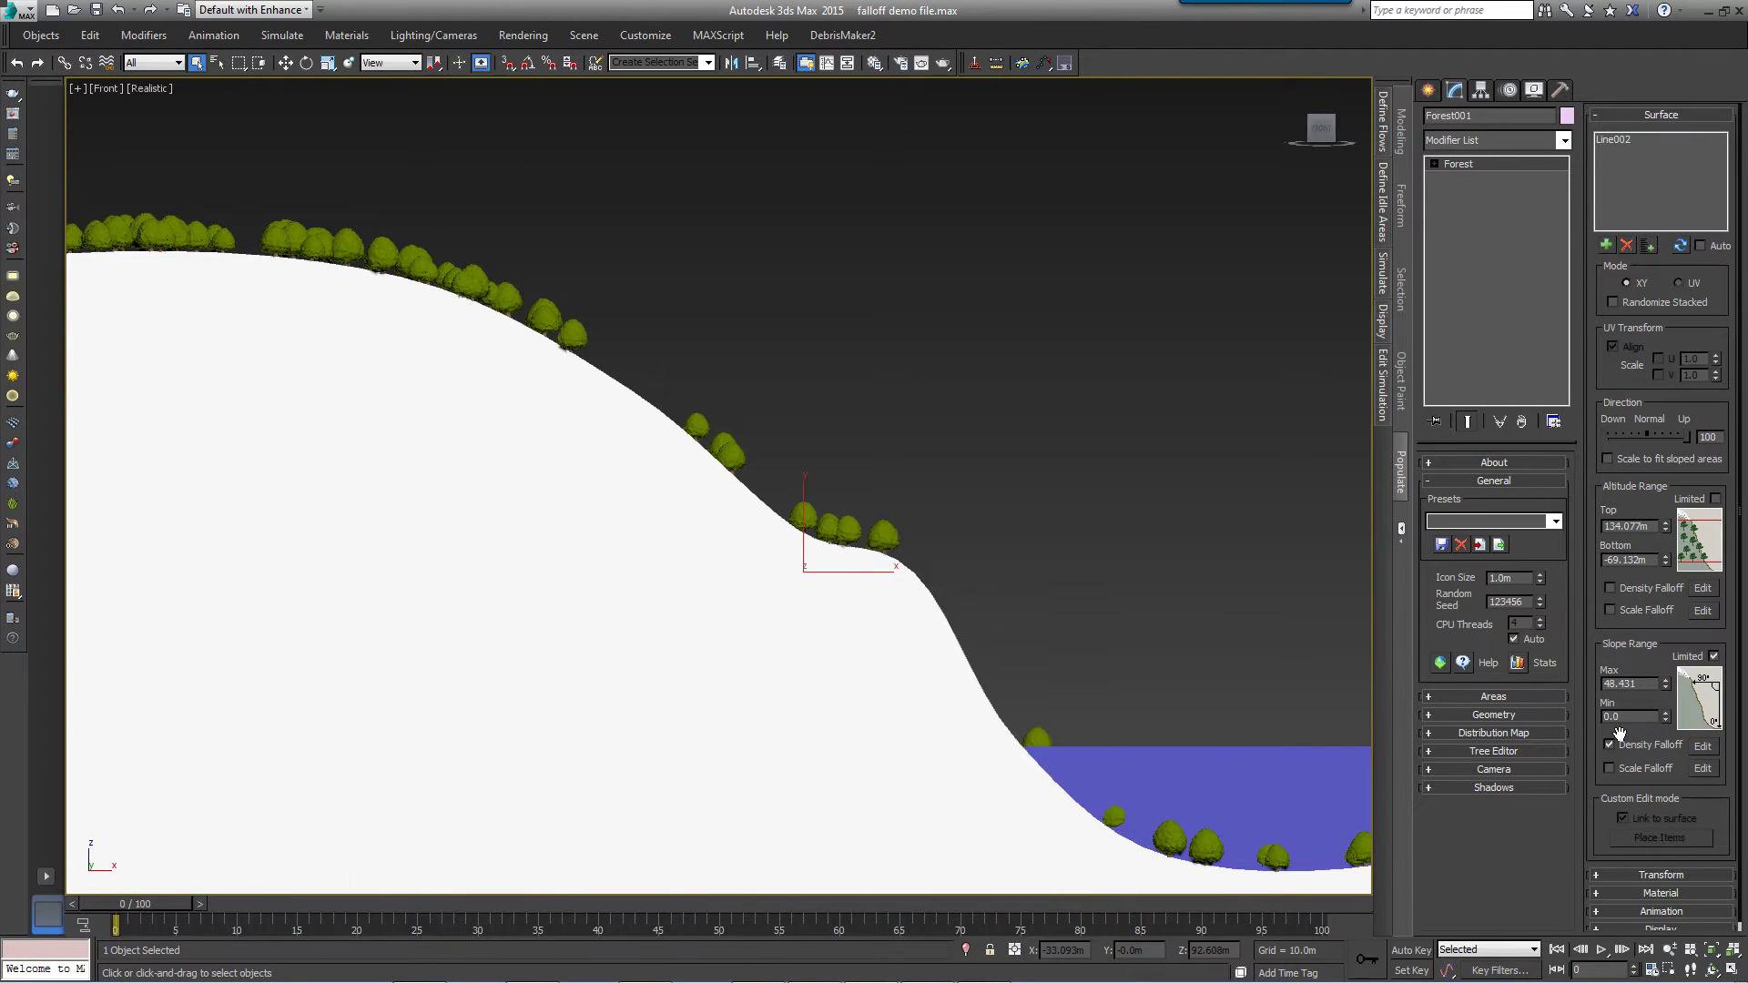
pyautogui.click(1609, 745)
# Enable slope scale falloff, shrinking trees on the steepest slopes to about 25.
pyautogui.click(1608, 768)
pyautogui.click(1703, 767)
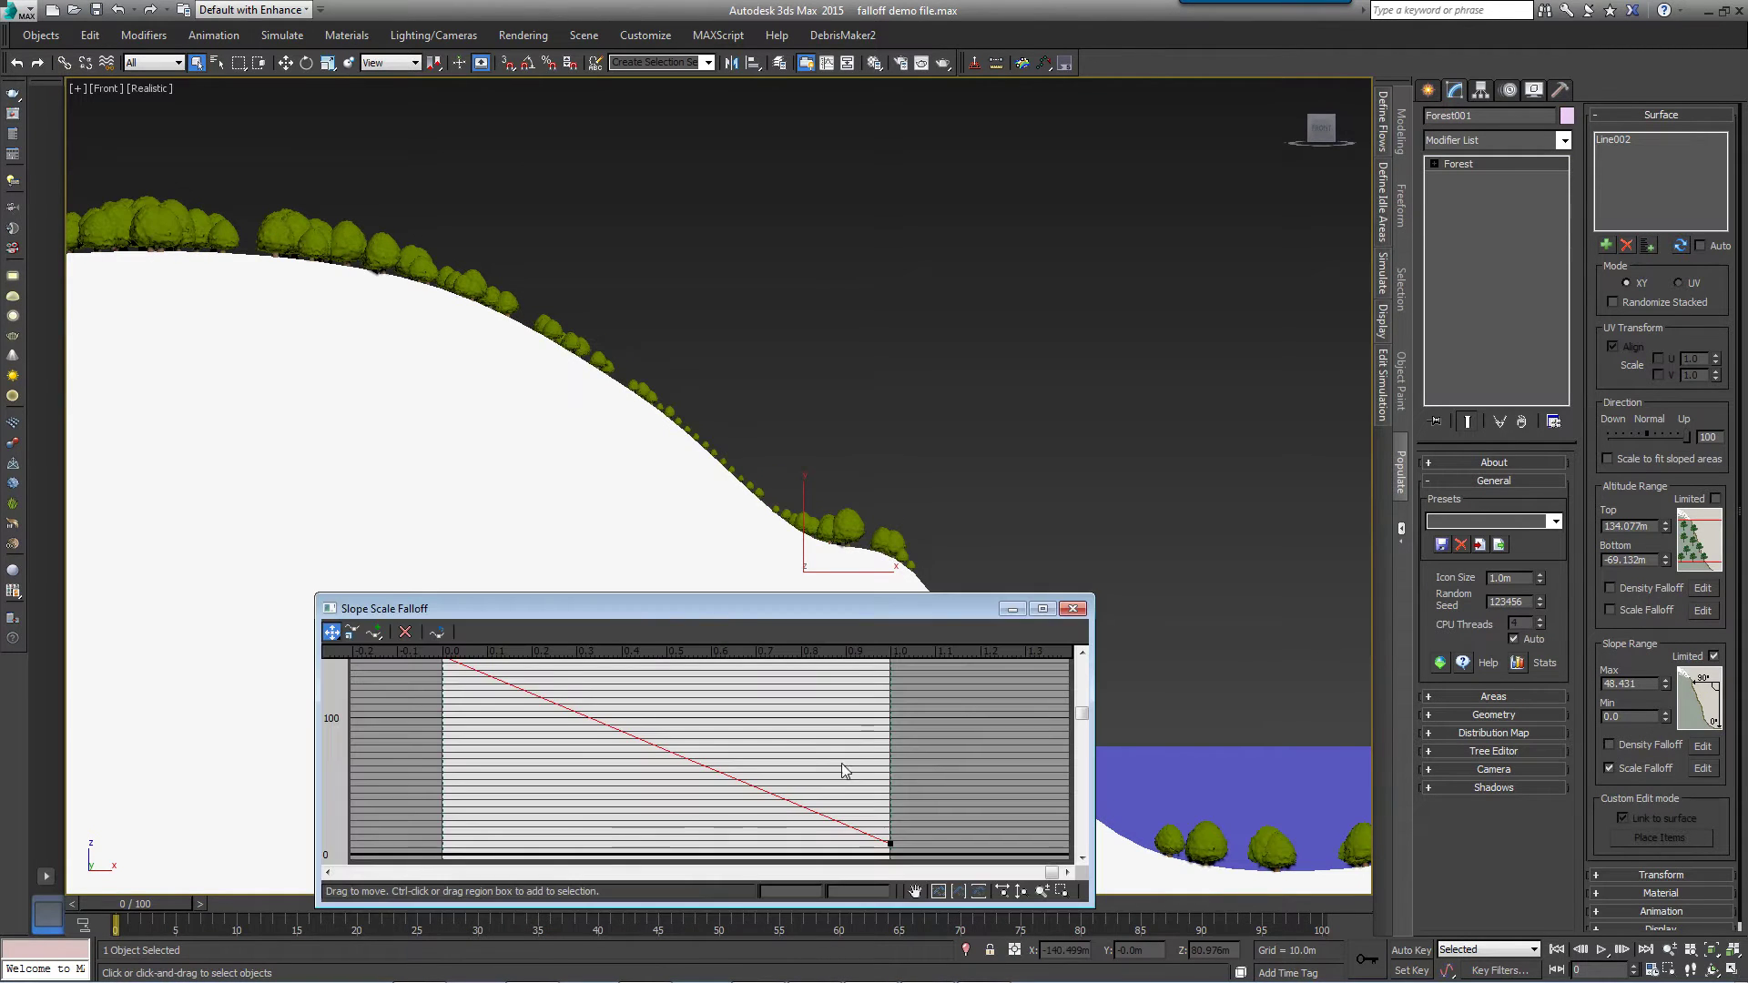
pyautogui.moveTo(891, 840); pyautogui.dragTo(801, 552)
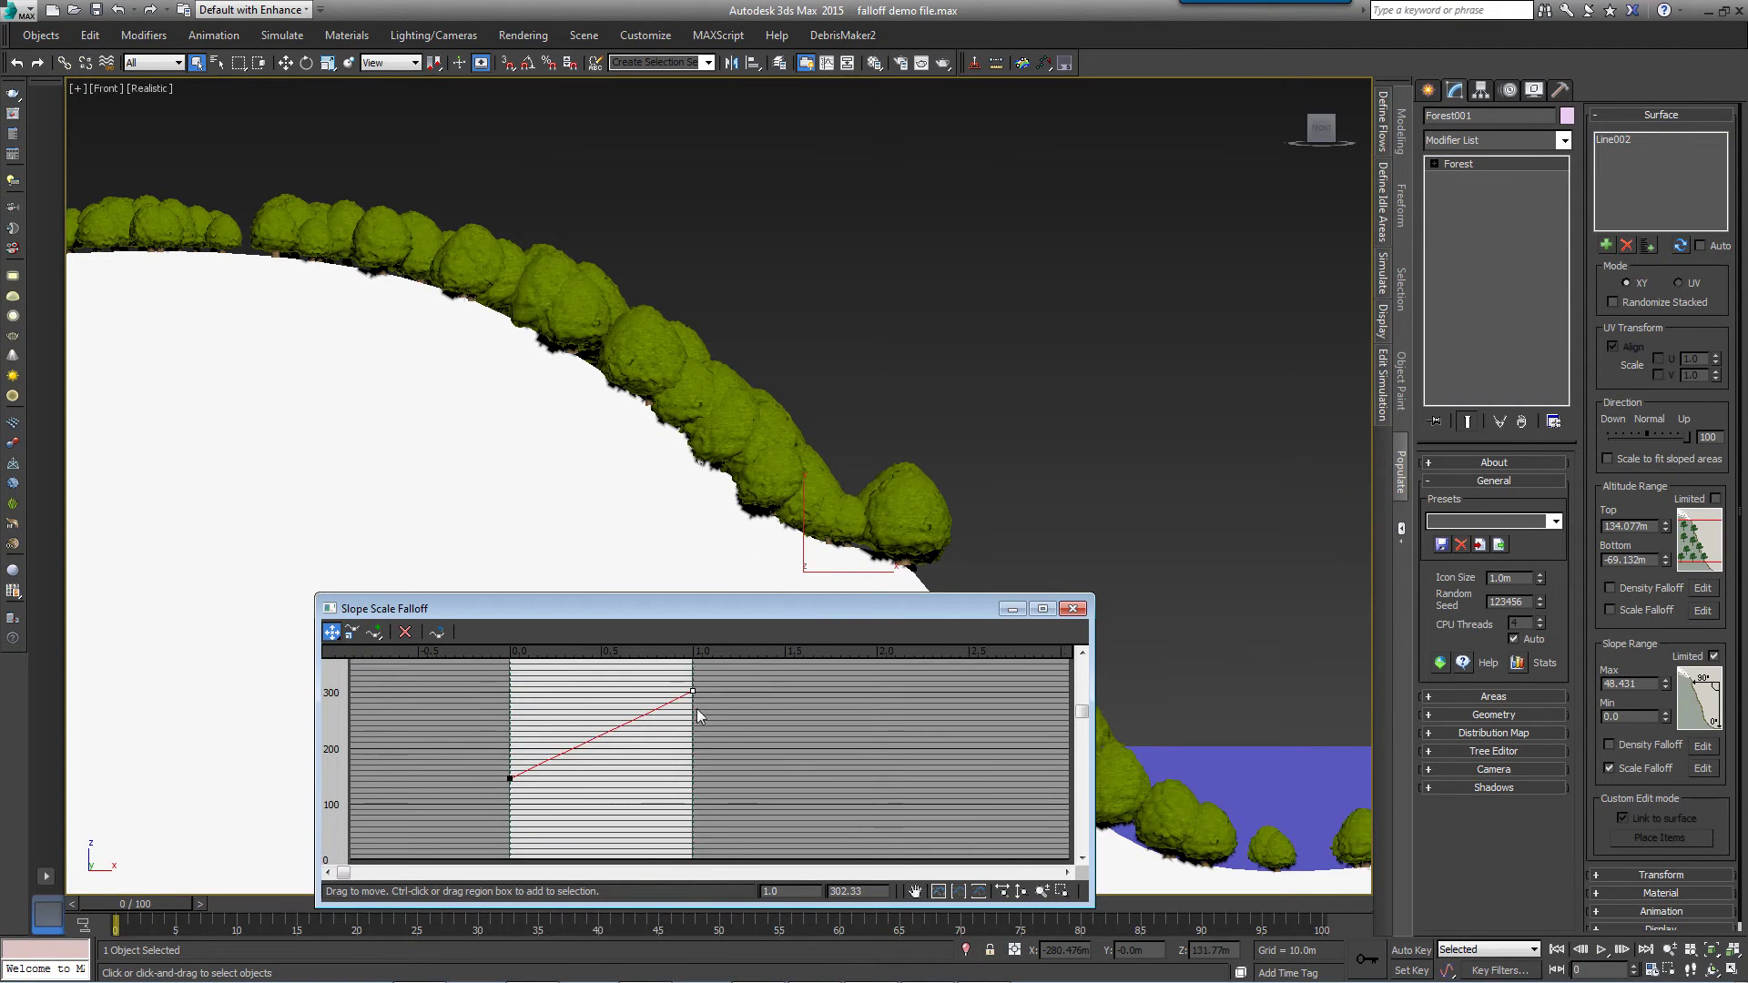
pyautogui.moveTo(698, 711); pyautogui.dragTo(693, 820)
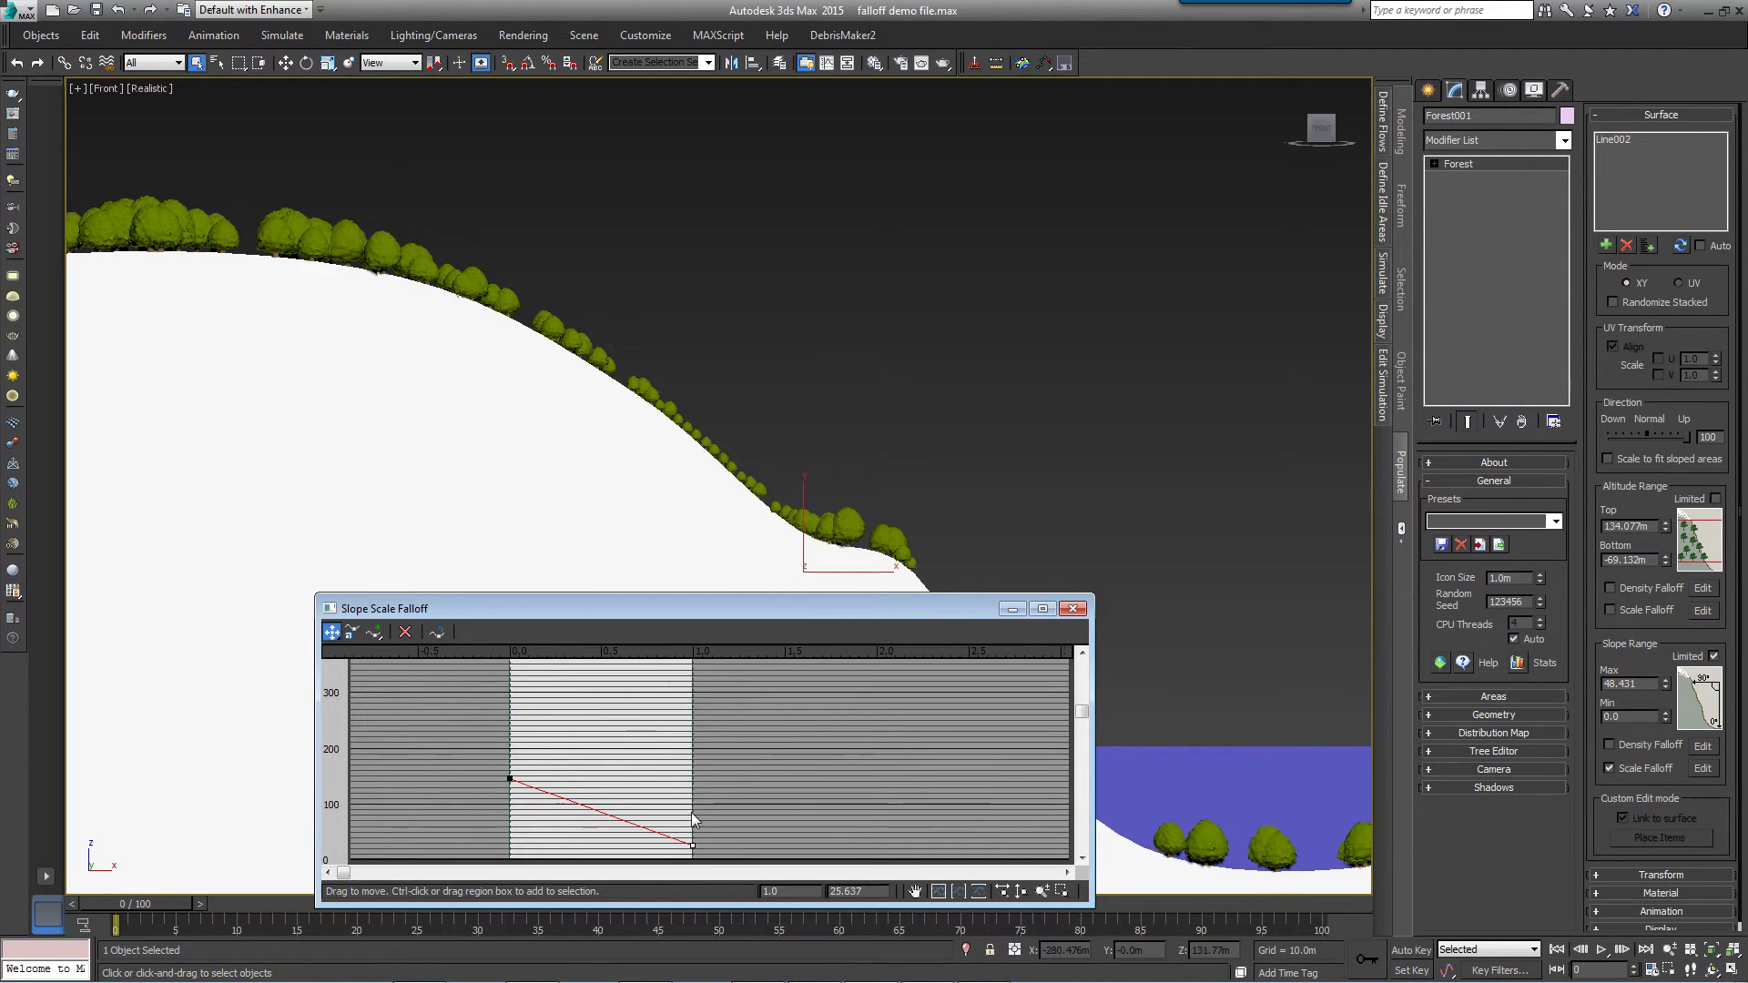
pyautogui.click(1072, 609)
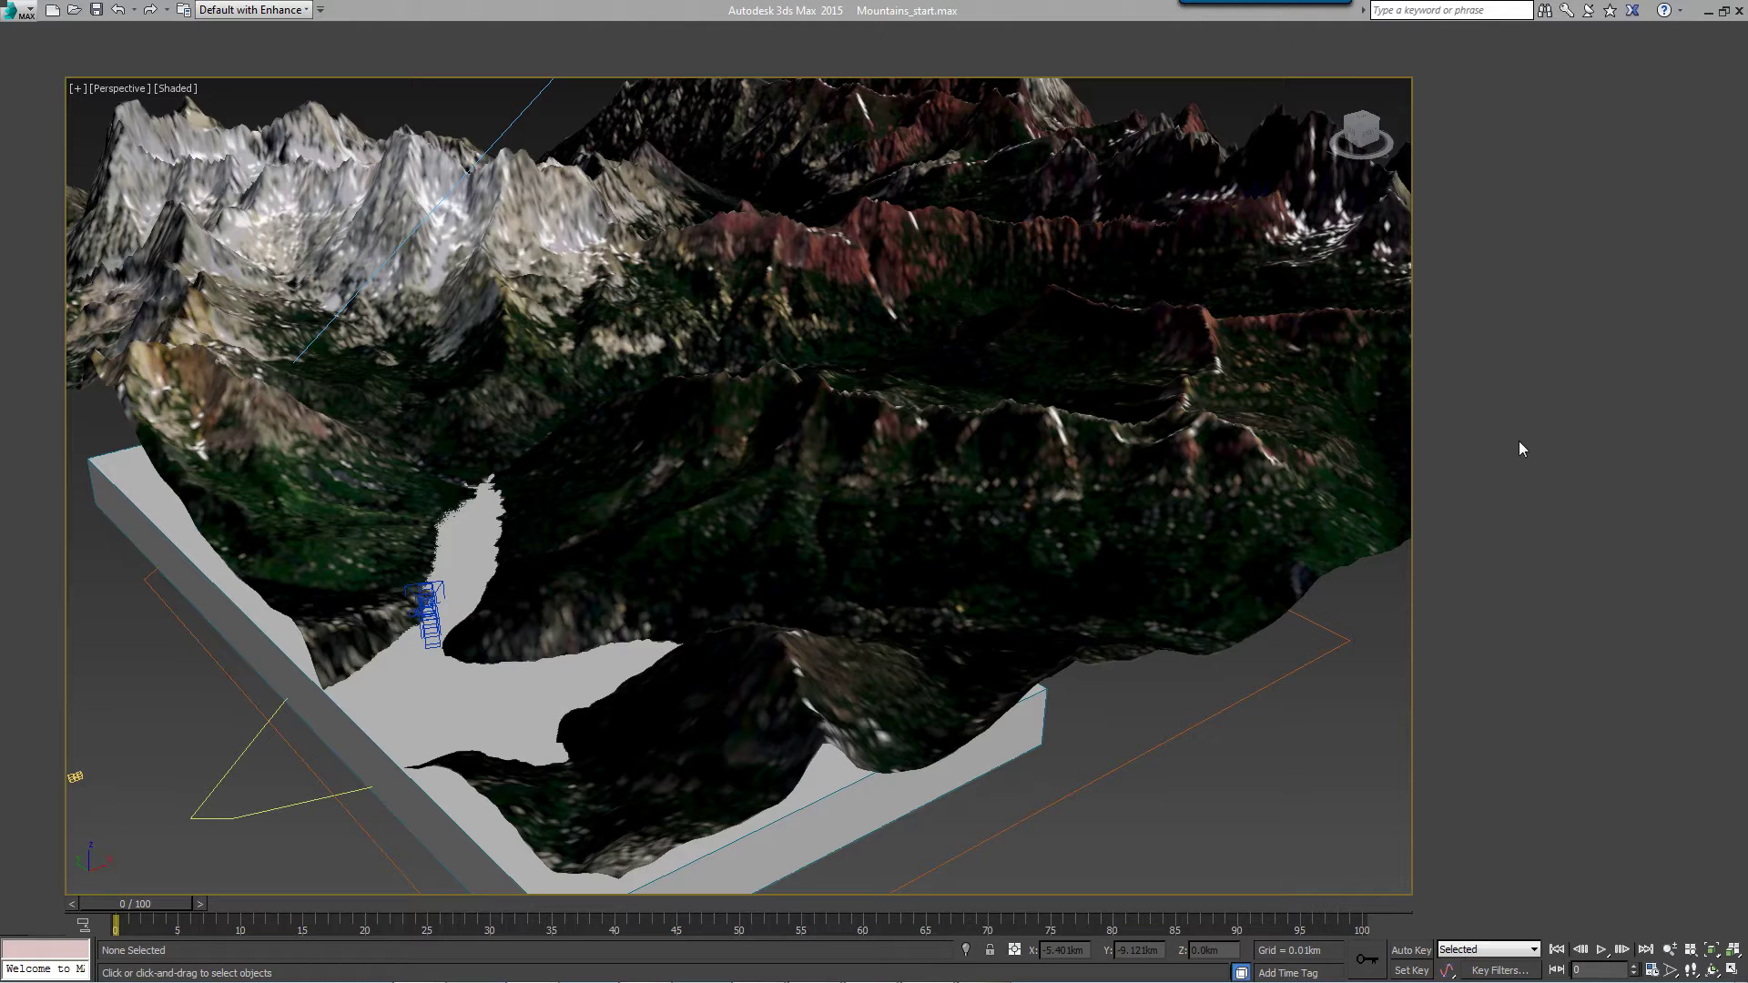
# Restore the full interface and create a Forest Pro object on the terrain plane Plane001.
pyautogui.hotkey('ctrl', 'x')
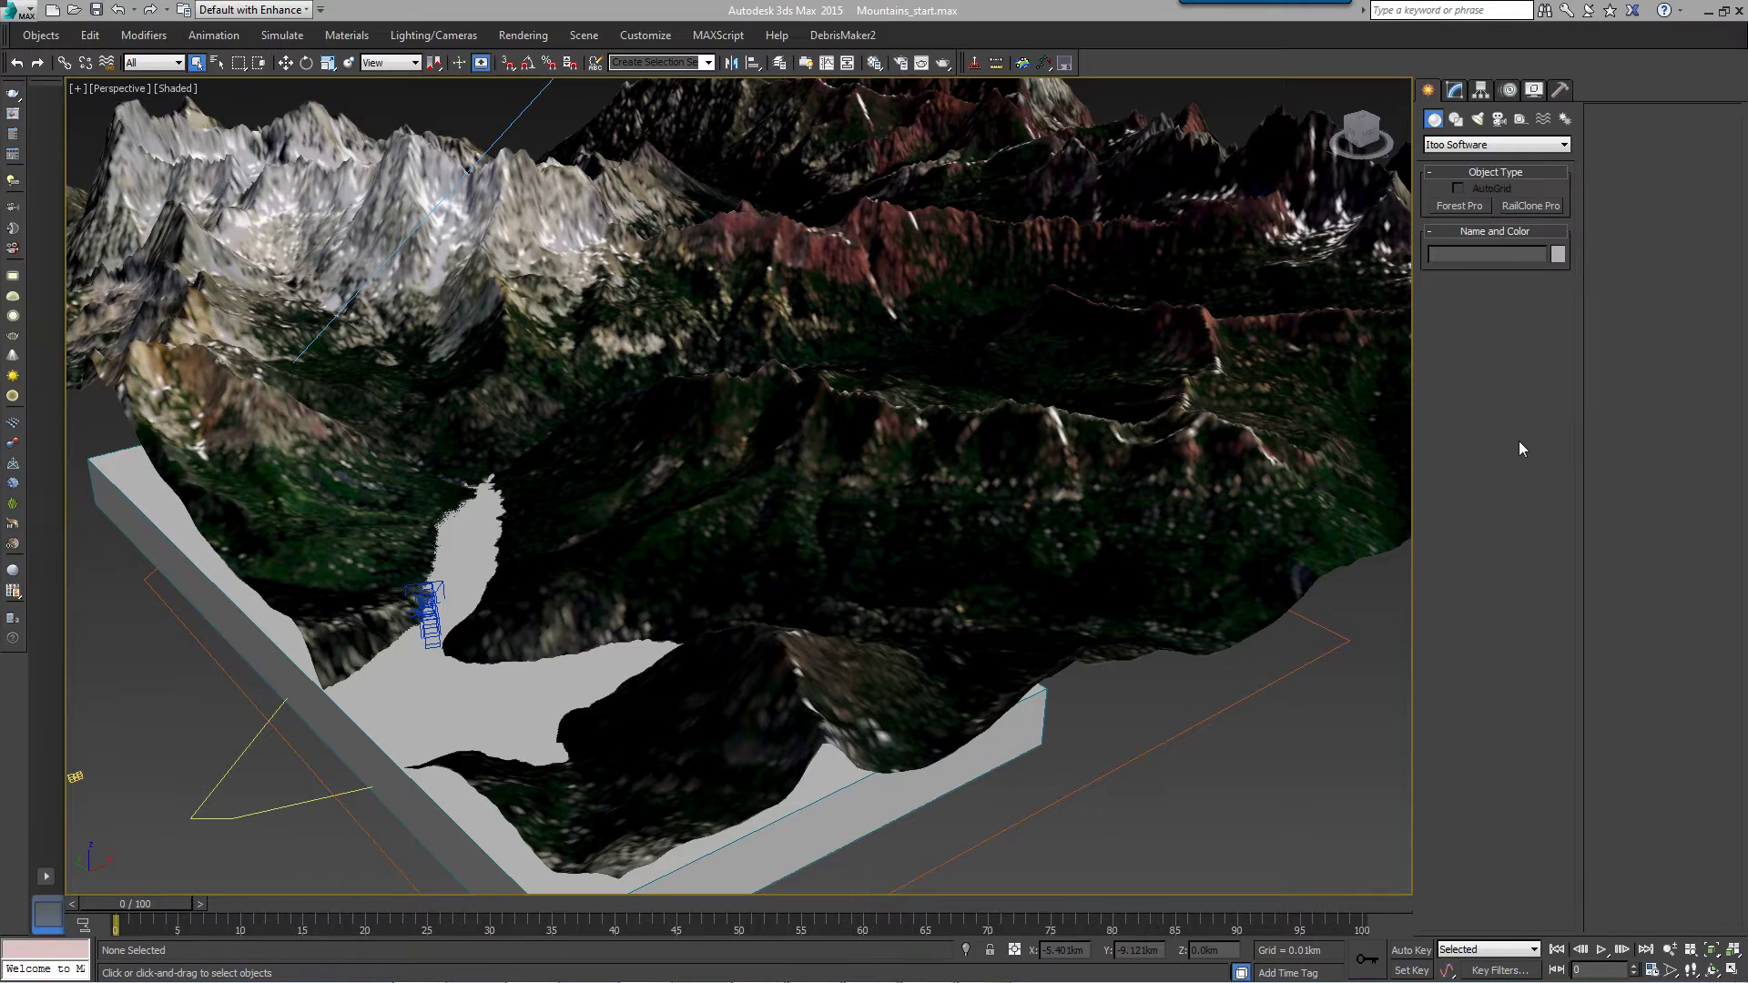
pyautogui.click(1461, 207)
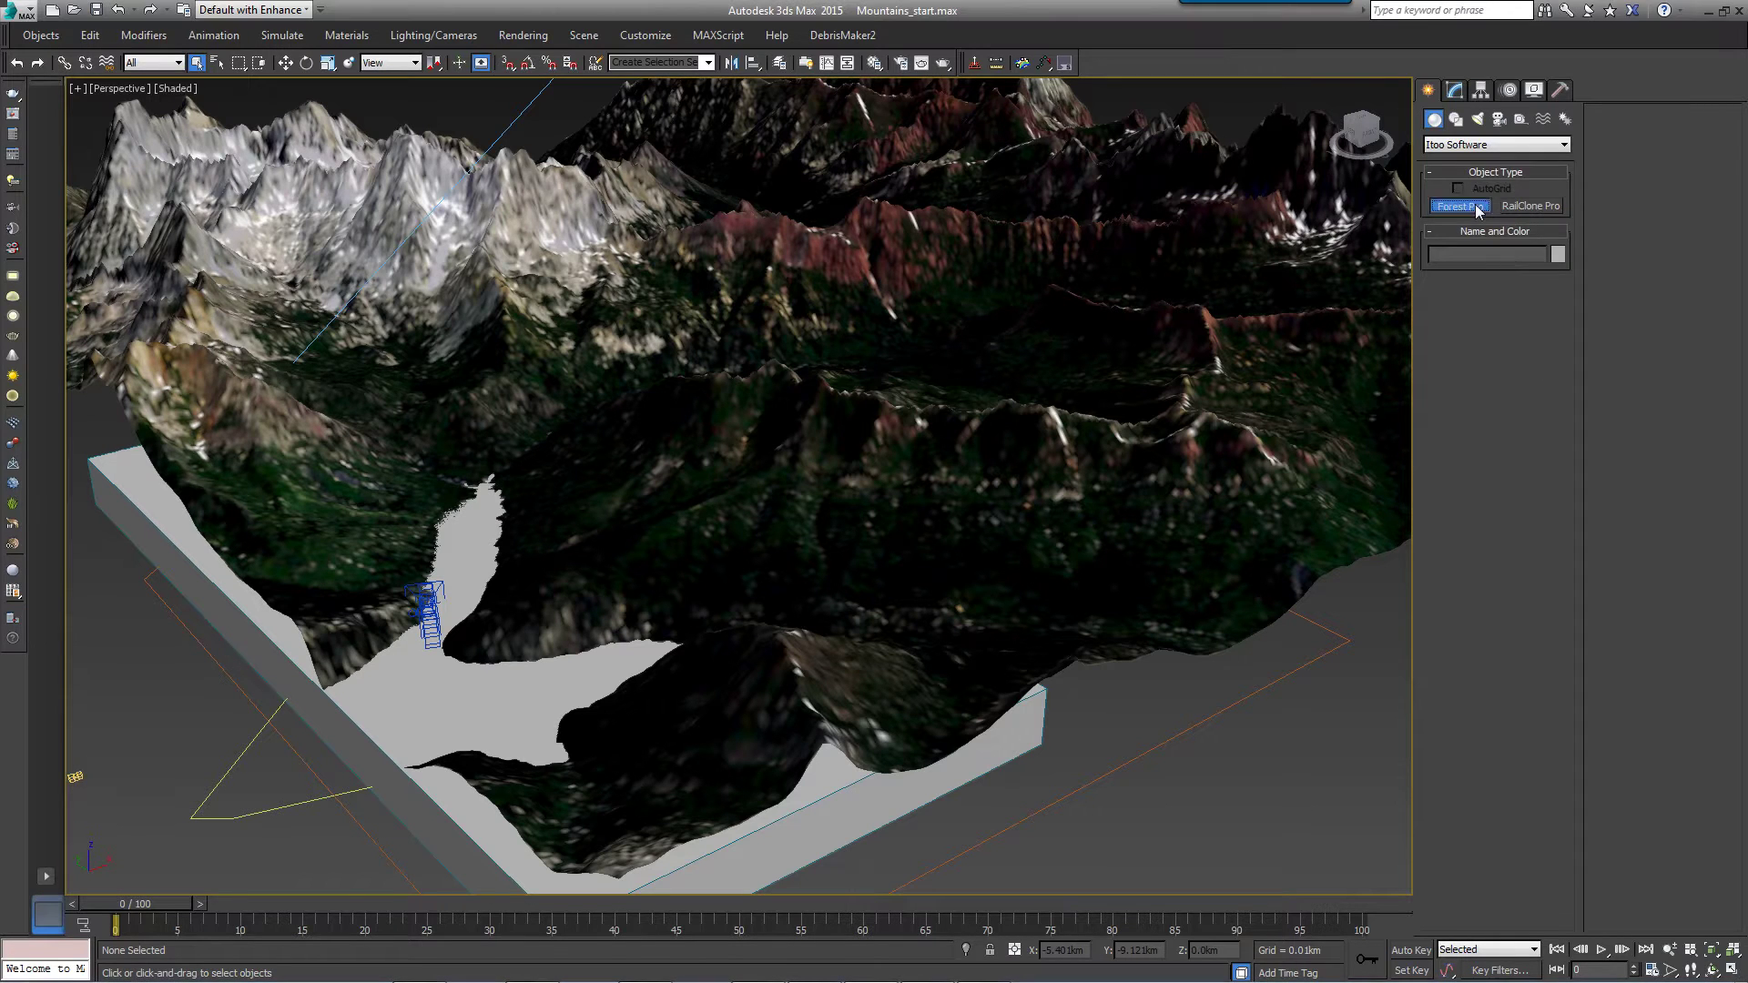
pyautogui.click(386, 341)
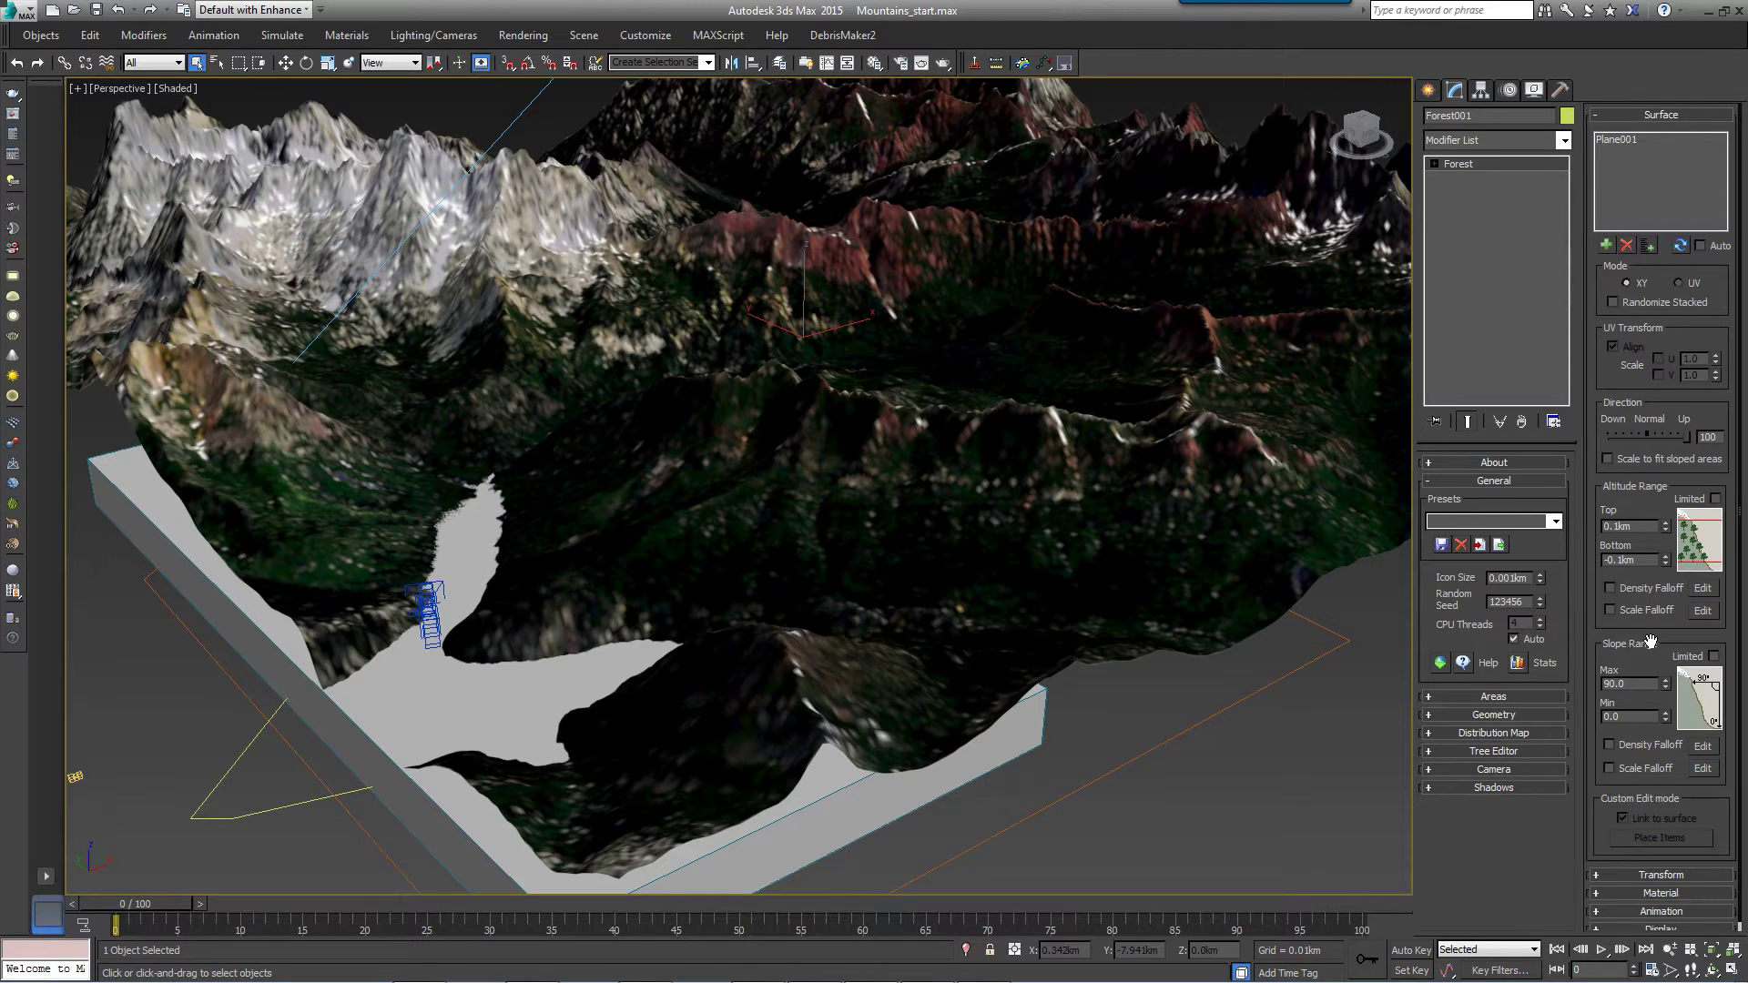
# Add Tree1, Tree2 and Tree3 to the forest's geometry list.
pyautogui.click(1503, 716)
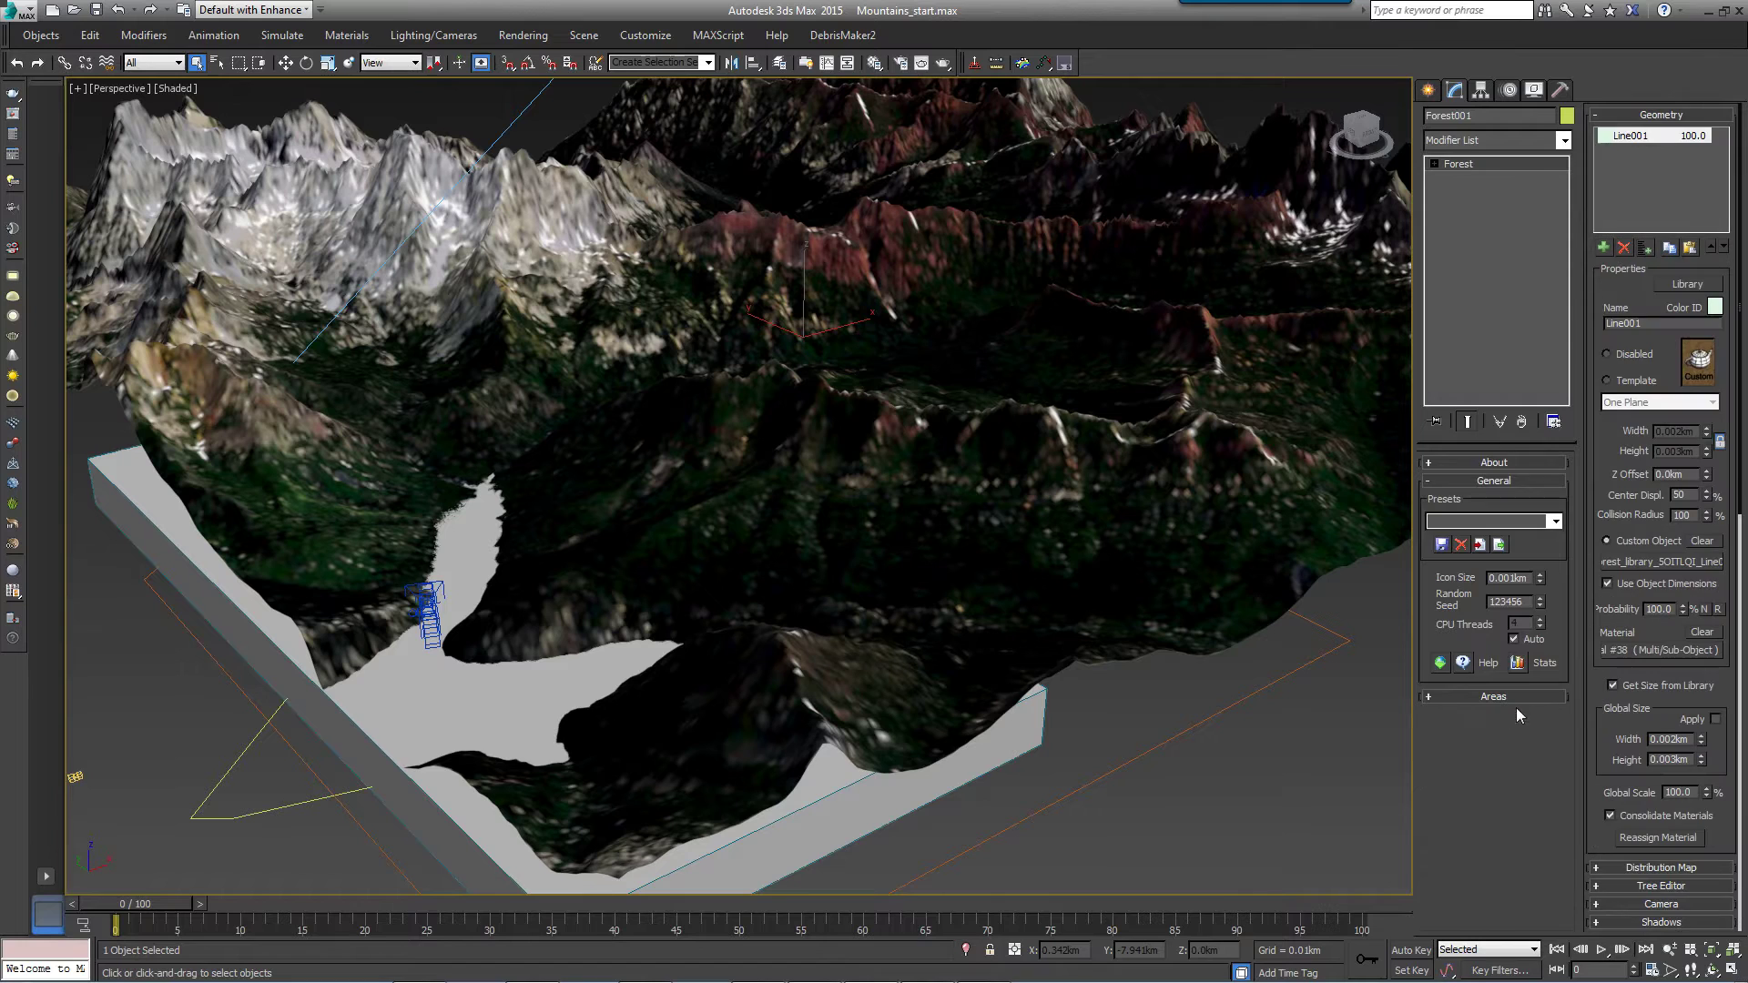
pyautogui.click(1644, 248)
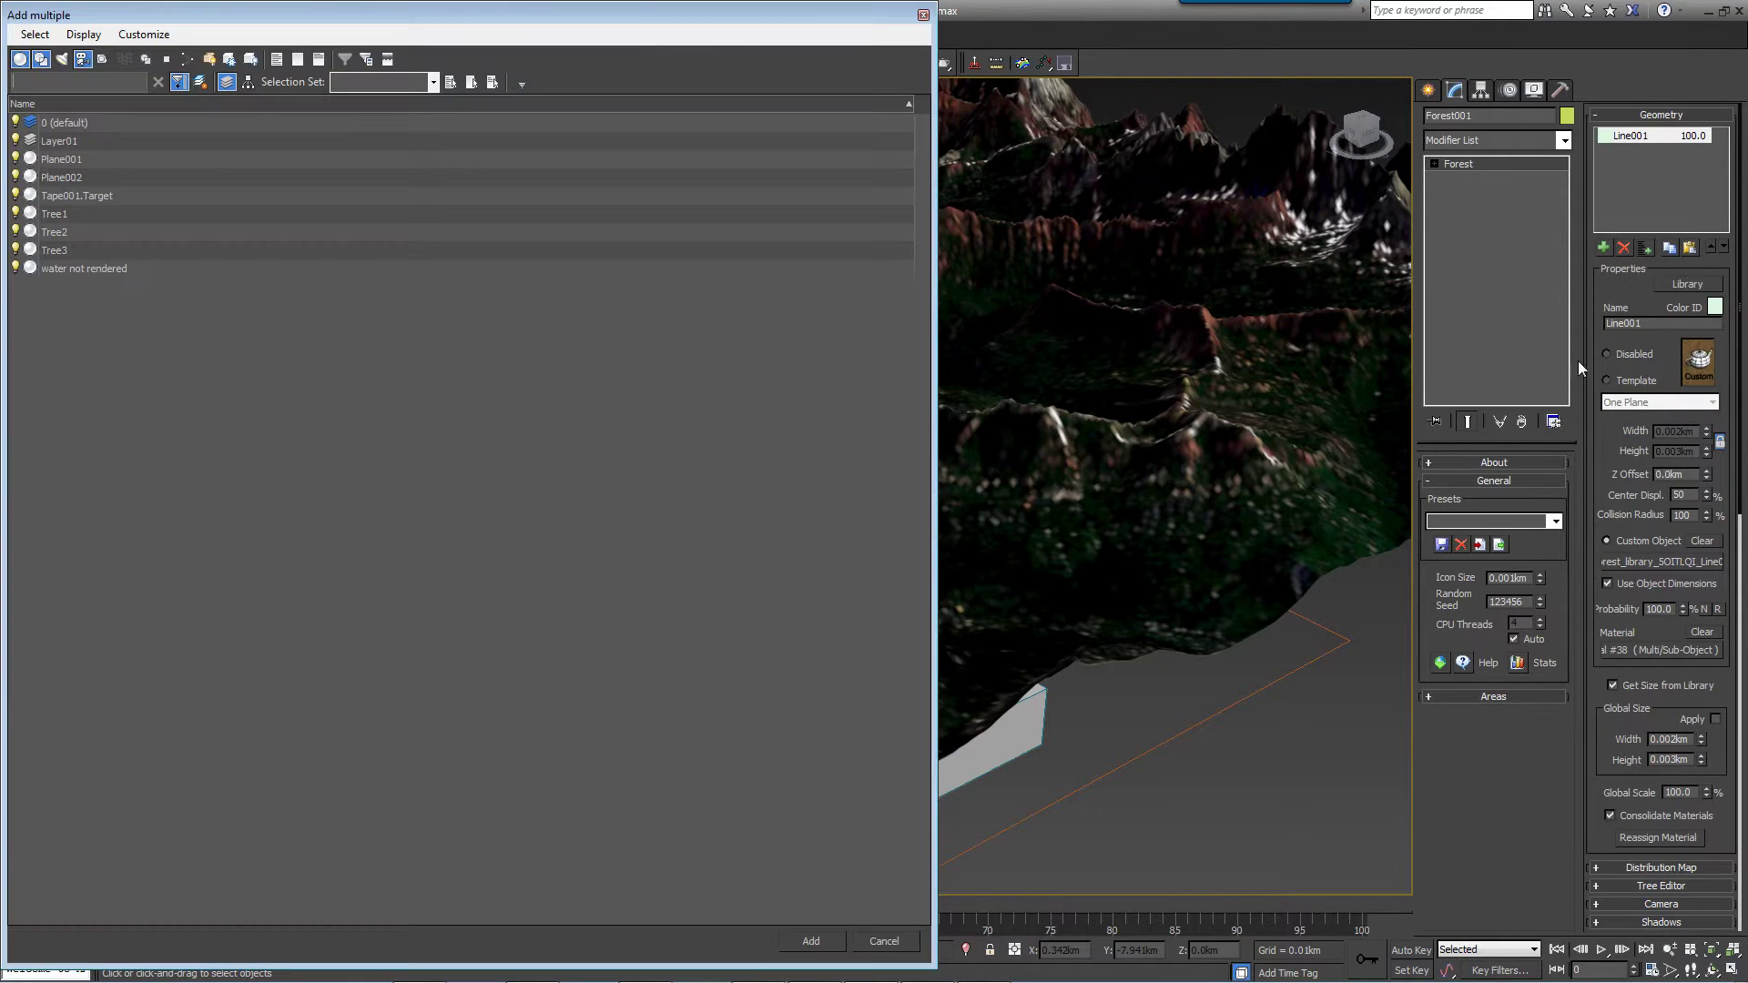
pyautogui.moveTo(53, 219); pyautogui.dragTo(56, 253)
pyautogui.click(807, 941)
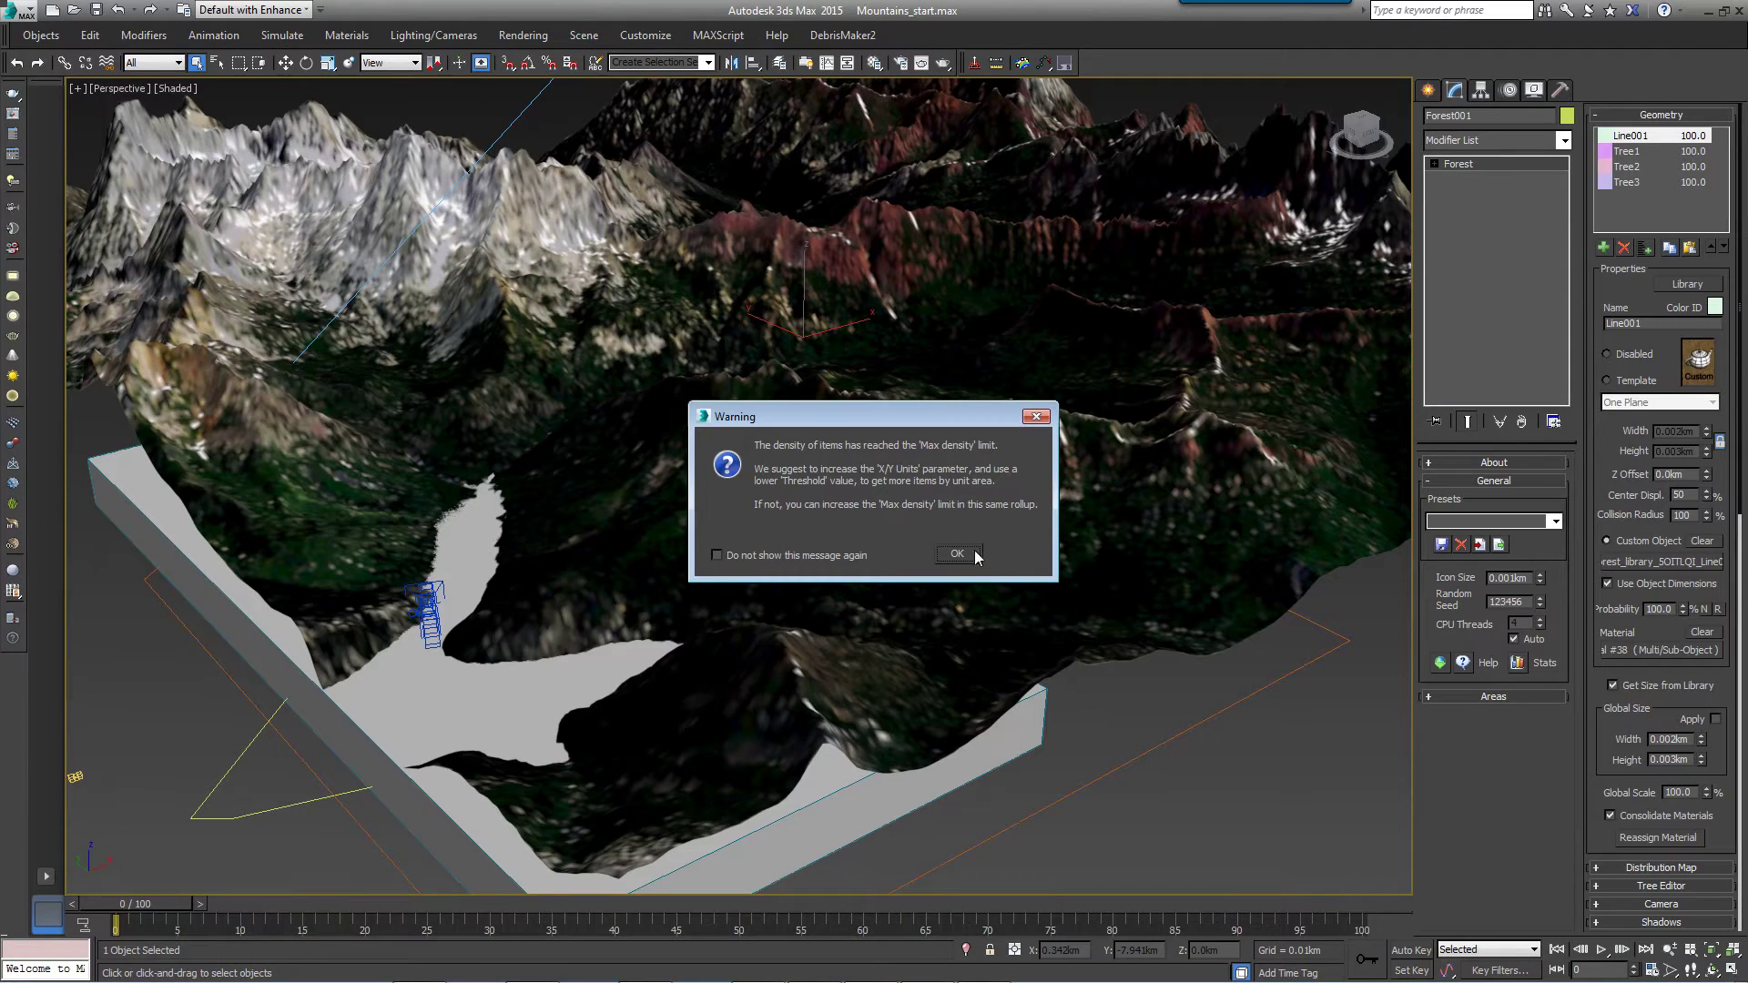
# Assign Camera002 as the forest's camera, dismissing the max density warnings.
pyautogui.click(957, 554)
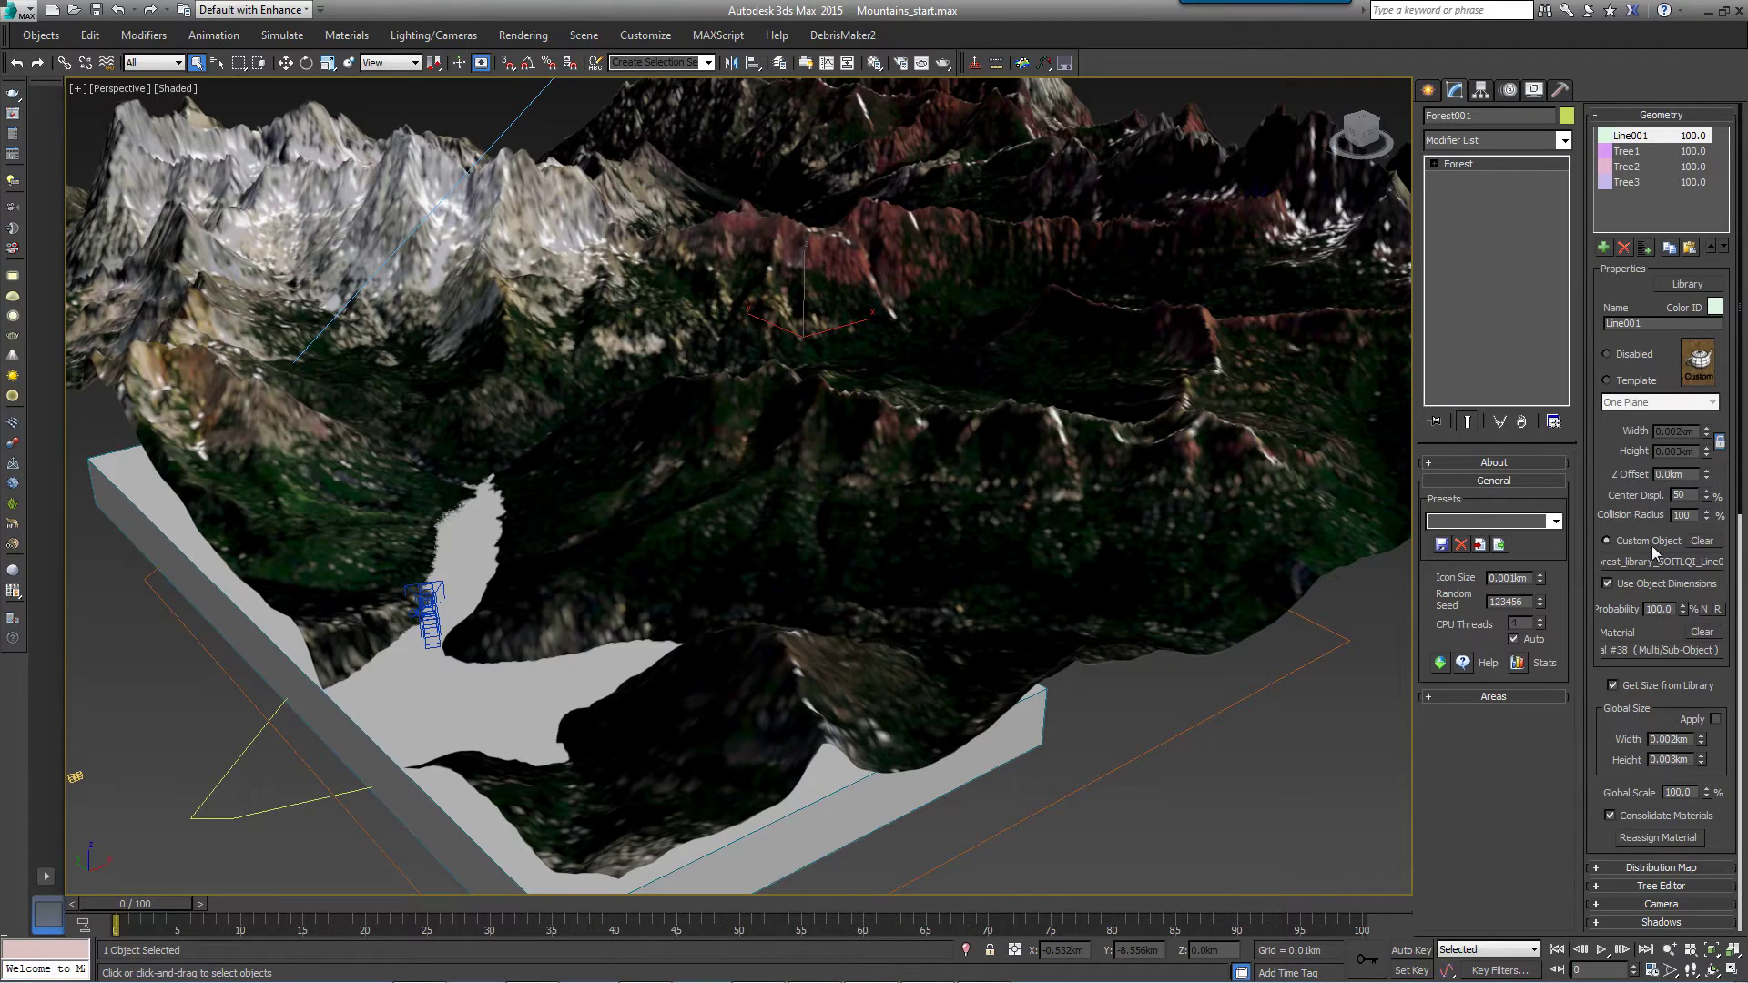
pyautogui.scroll(-5, 1619, 552)
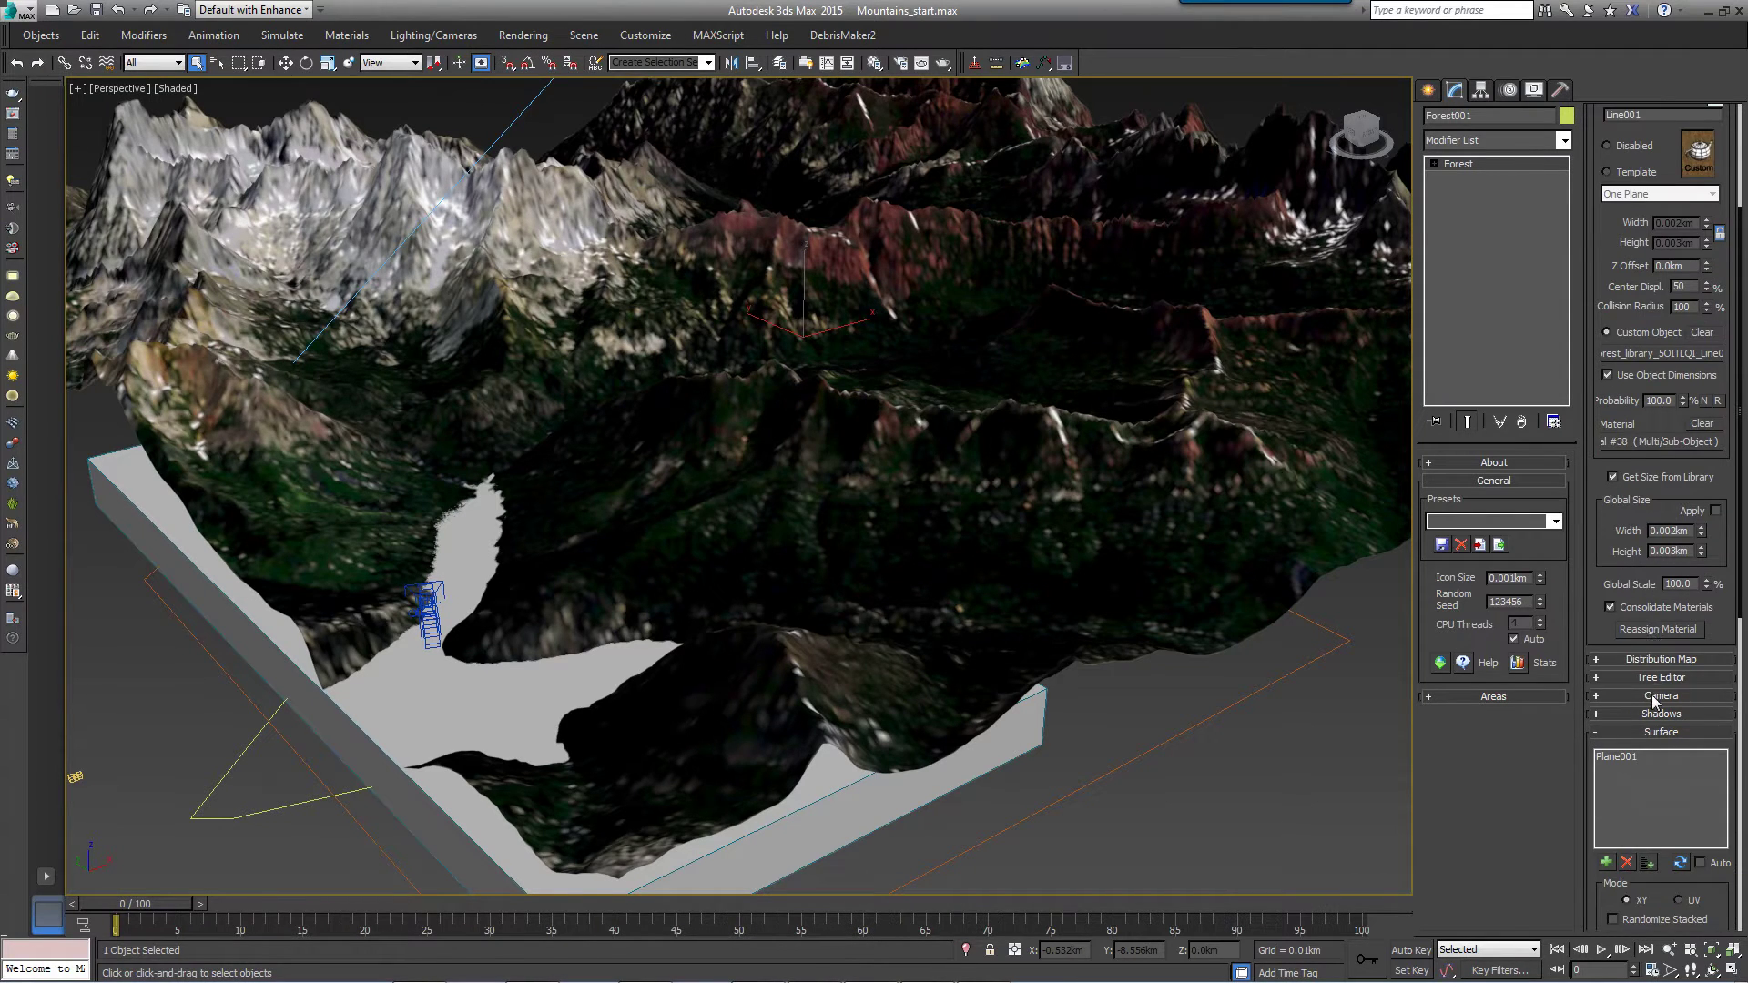
pyautogui.click(1655, 698)
pyautogui.click(1662, 440)
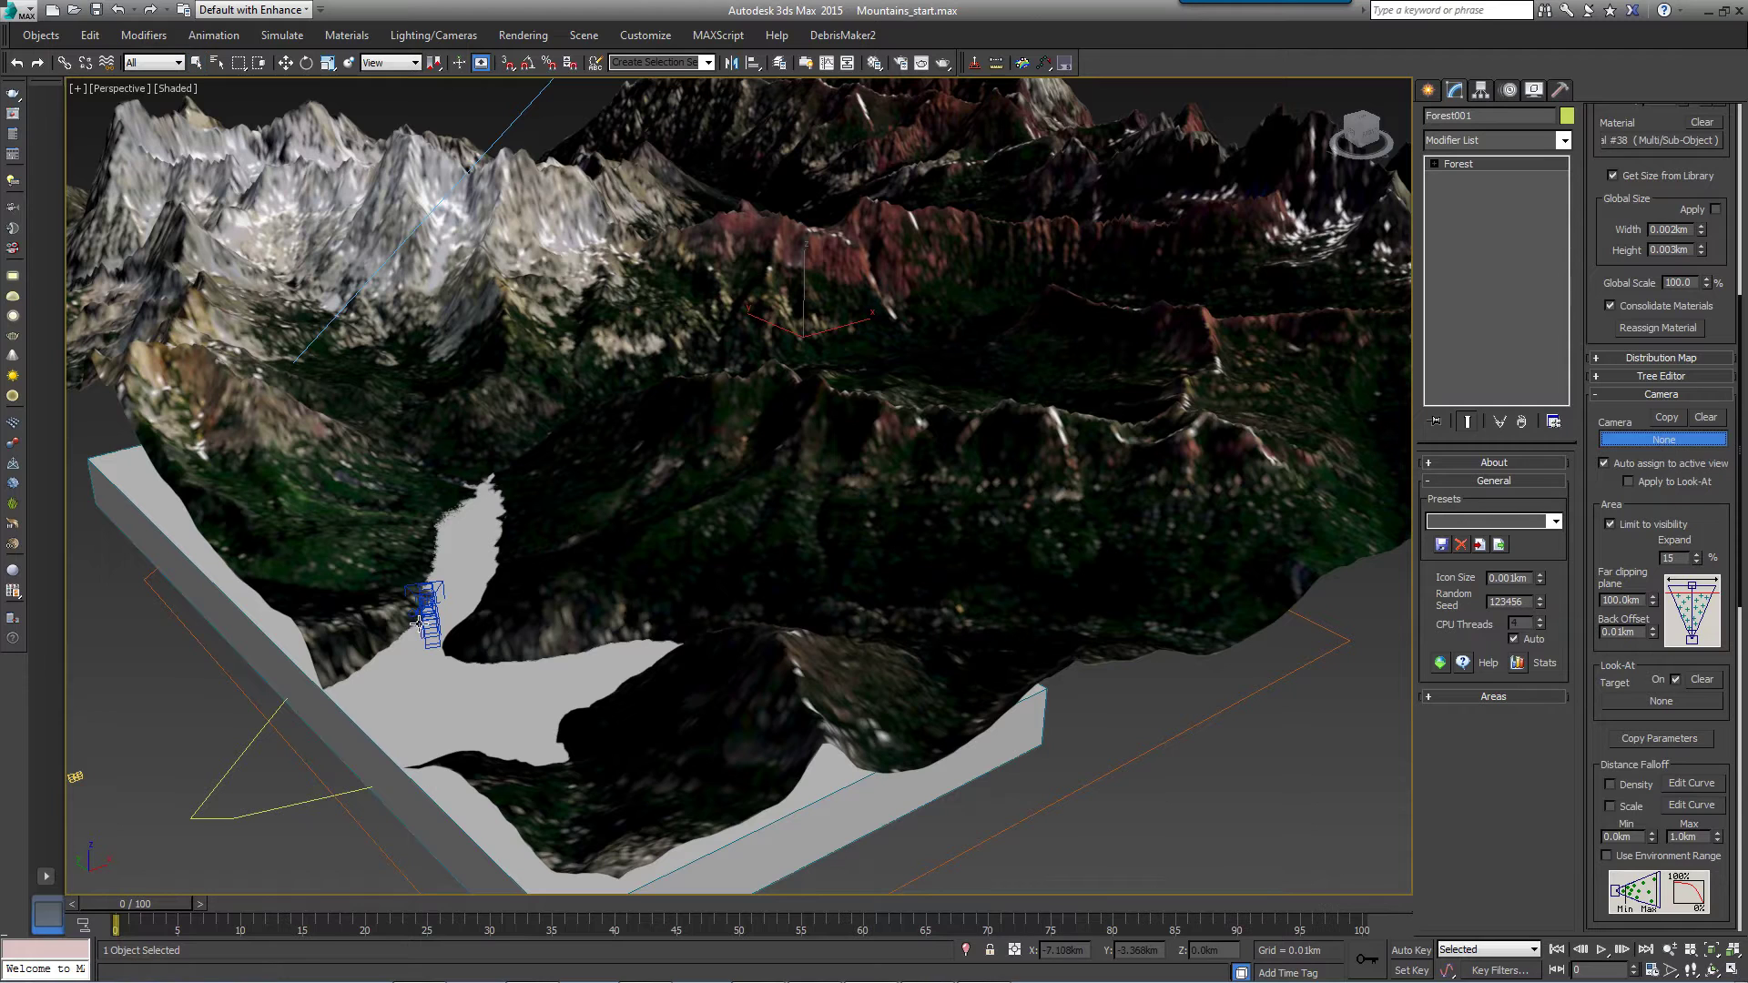
pyautogui.click(421, 622)
pyautogui.click(957, 554)
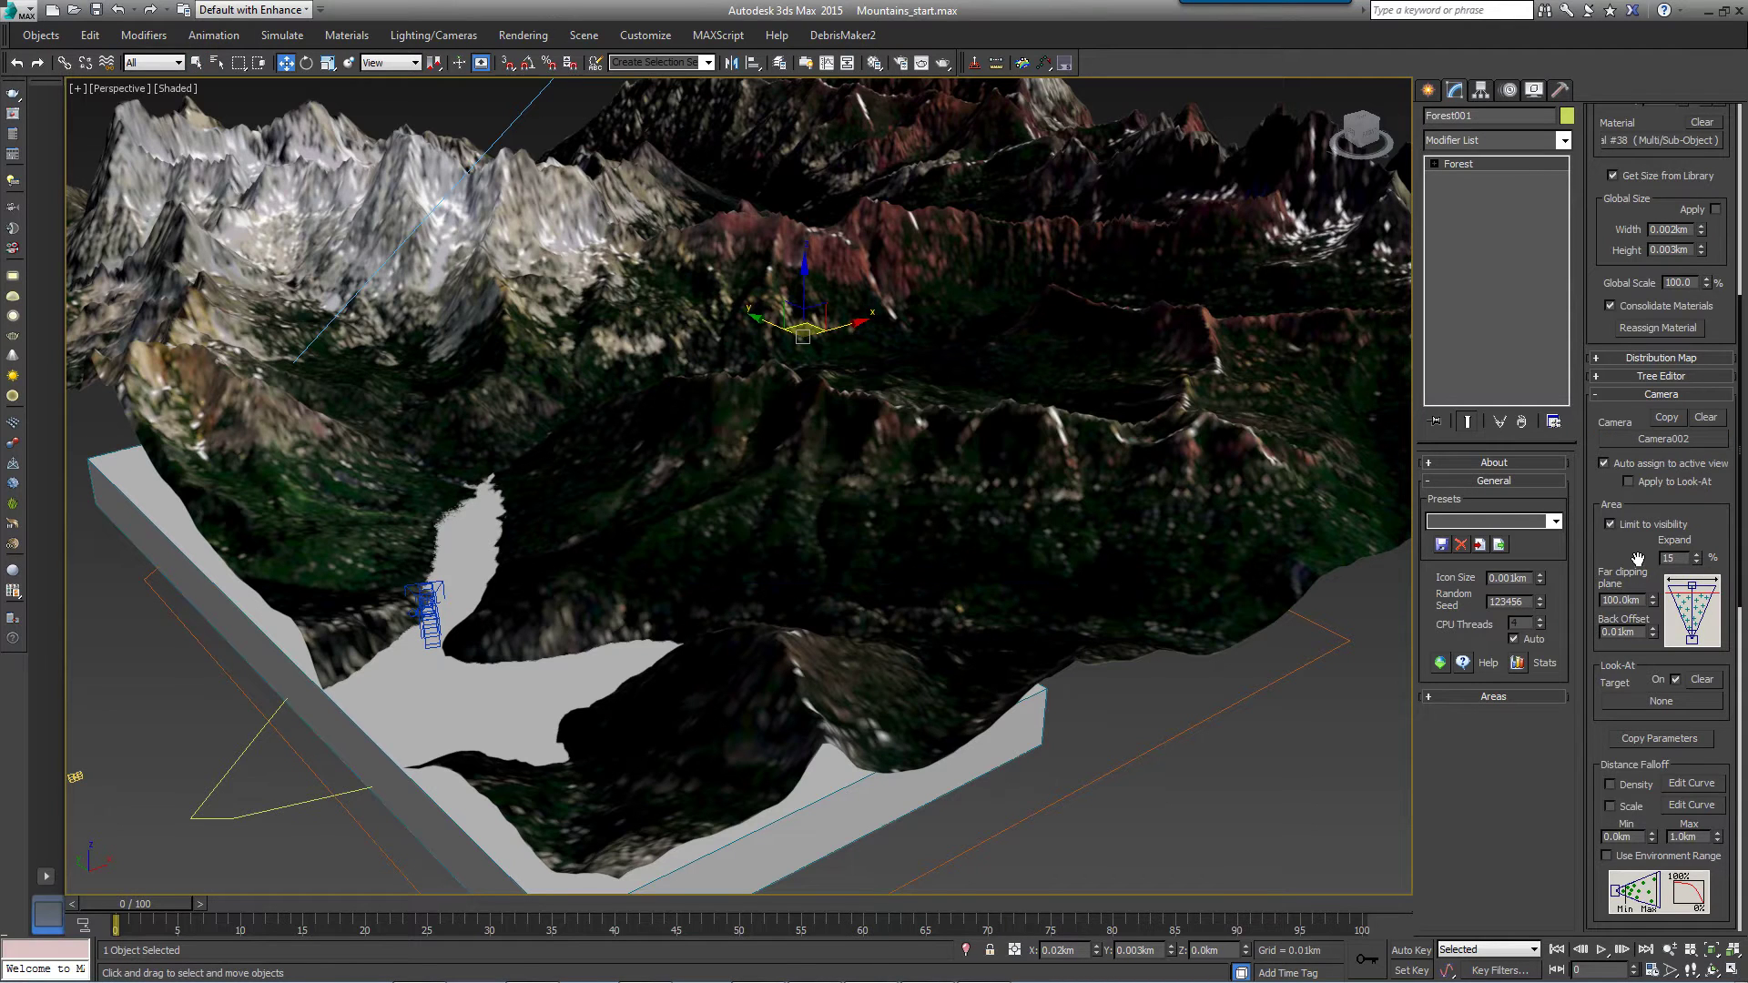
# Set far clipping to 6.0km and back offset to 0.5km, then scrub through the camera animation.
pyautogui.moveTo(1635, 557); pyautogui.dragTo(1635, 561)
pyautogui.click(1621, 602)
pyautogui.write('6')
pyautogui.press('Tab')
pyautogui.write('0.5')
pyautogui.press('Return')
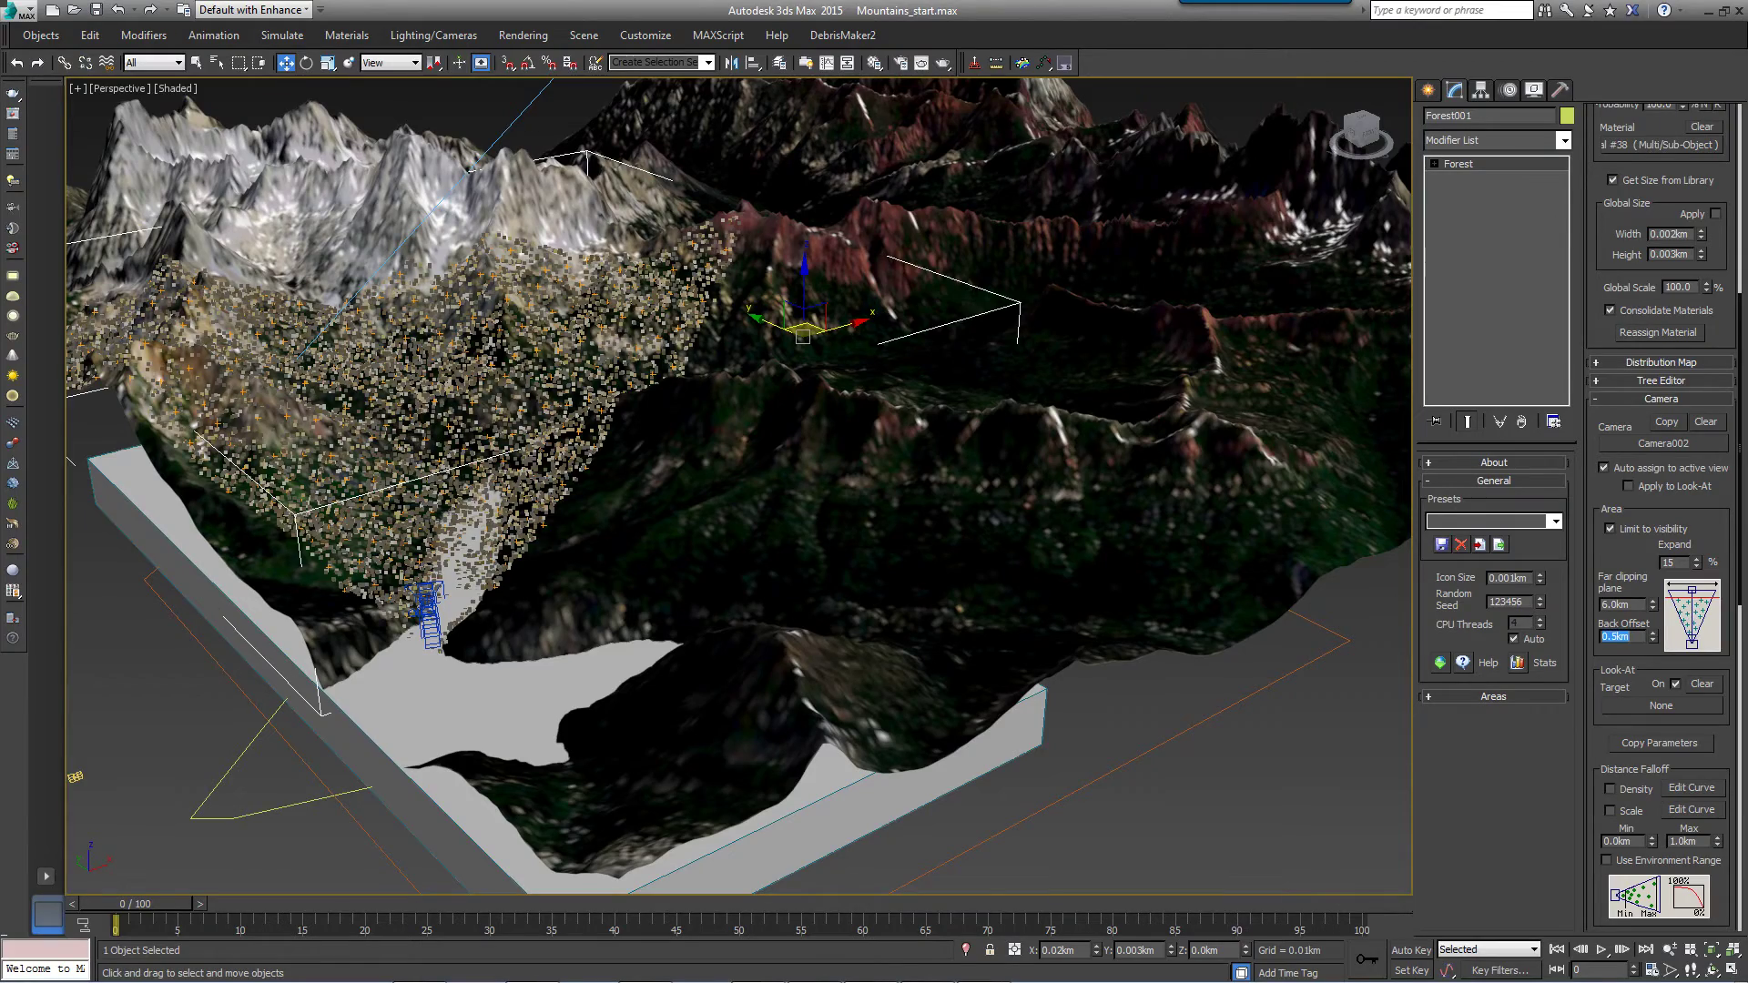
pyautogui.scroll(5, 1161, 477)
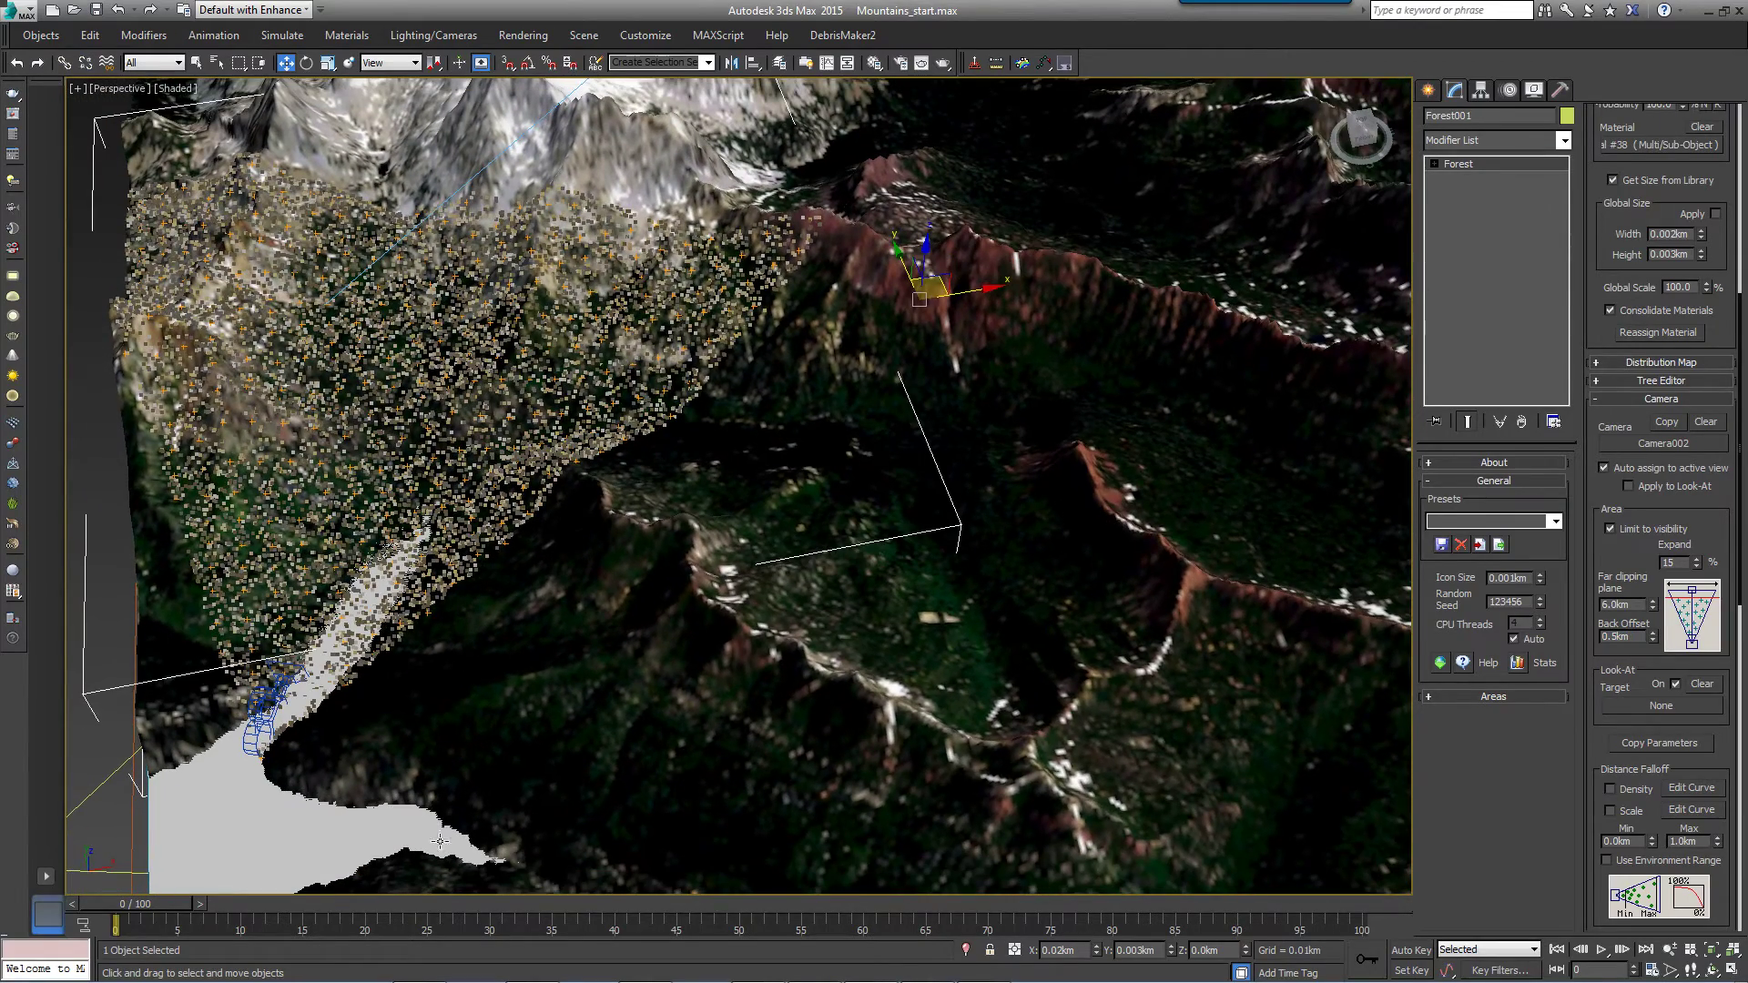
pyautogui.moveTo(107, 903); pyautogui.dragTo(336, 914)
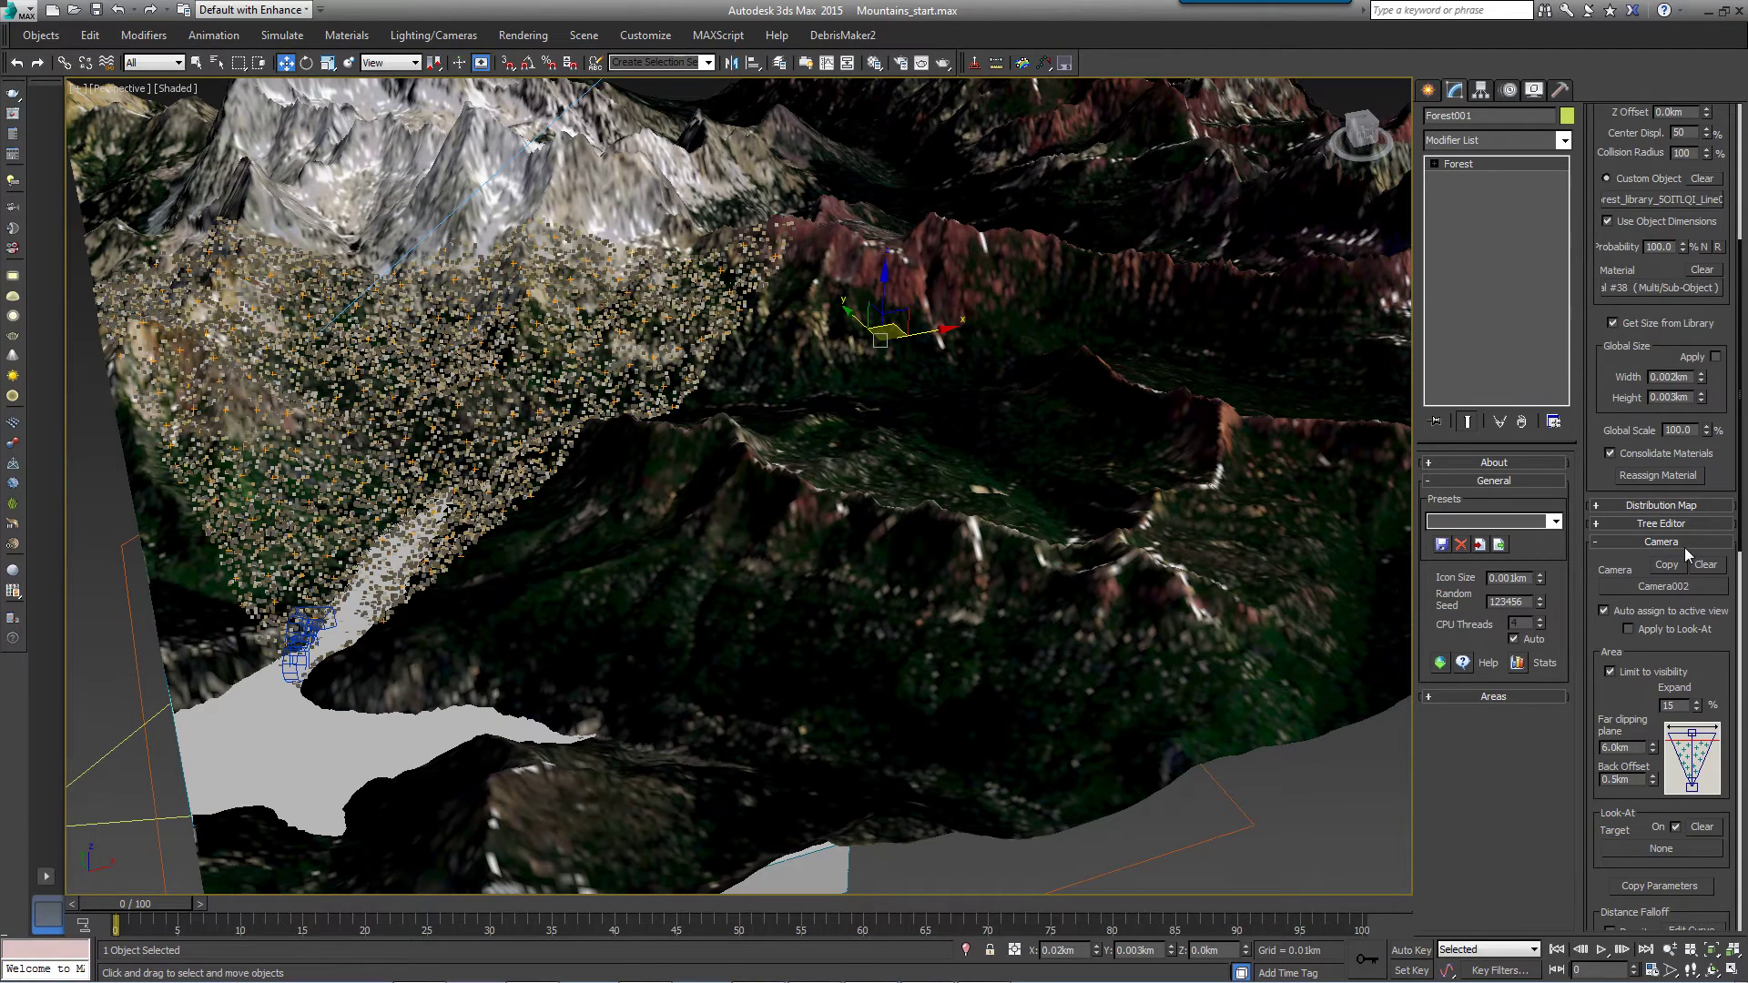
# Switch Forest001's distribution map to the Full preset with a 0.5km density width.
pyautogui.click(1661, 541)
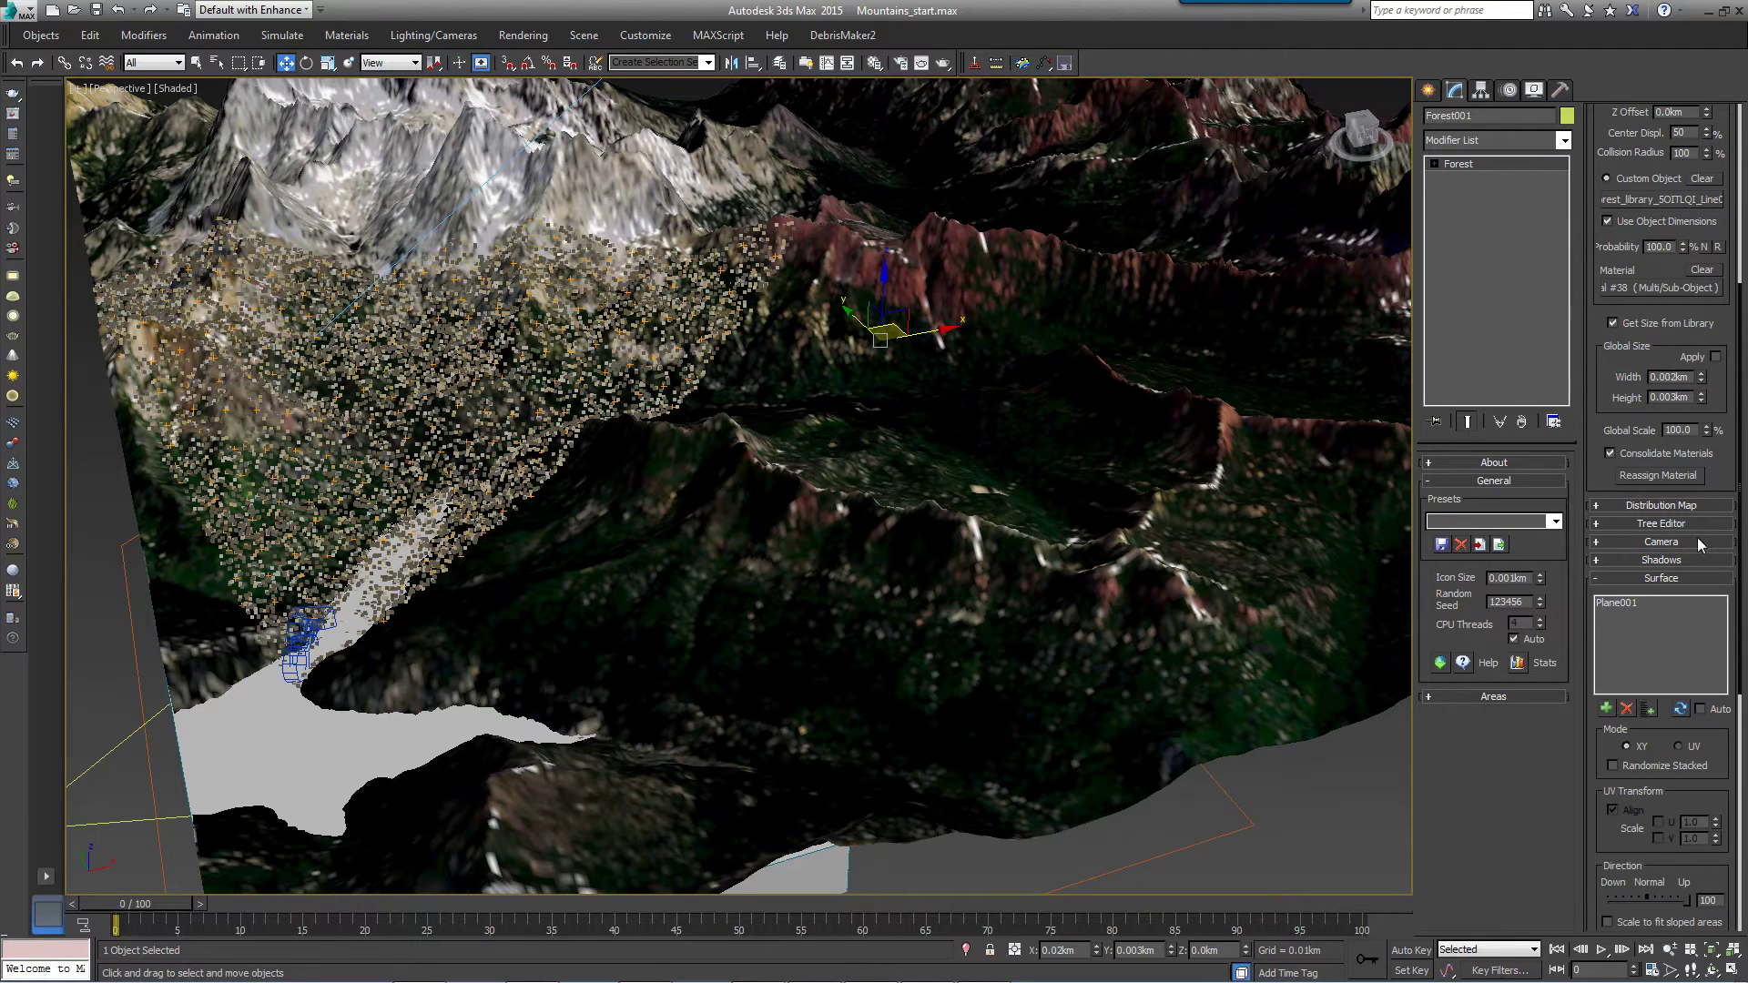
pyautogui.click(1669, 507)
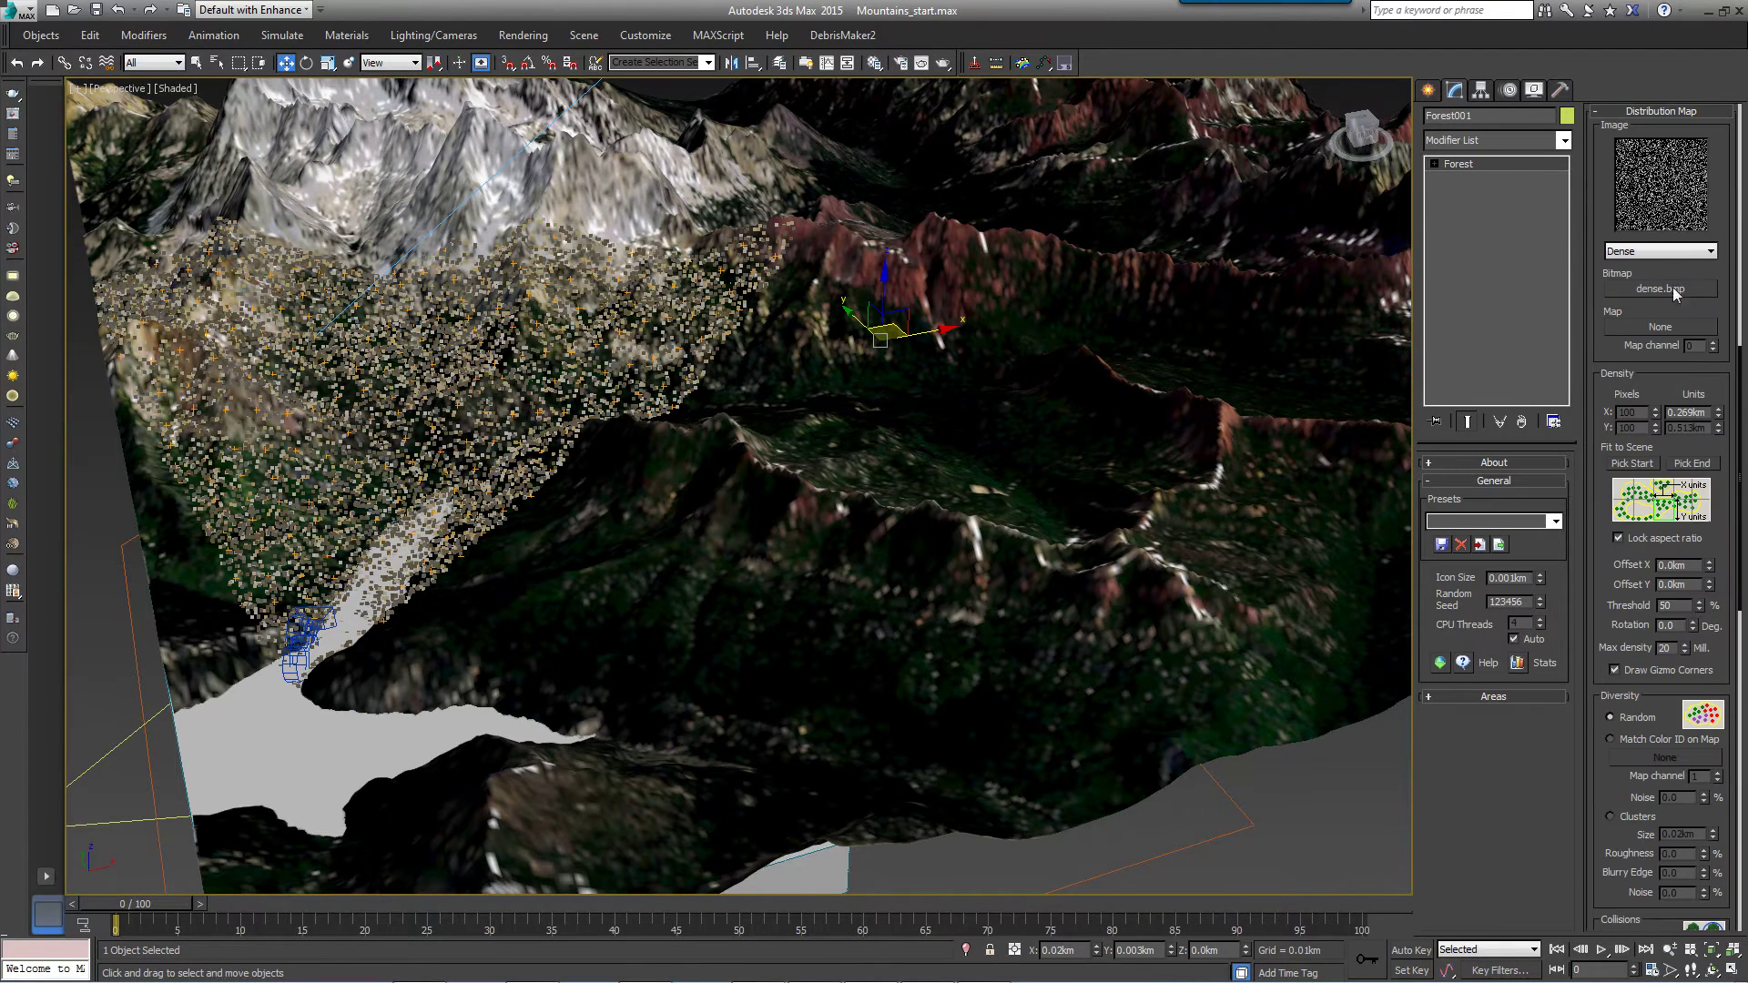
pyautogui.click(1682, 251)
pyautogui.click(1641, 350)
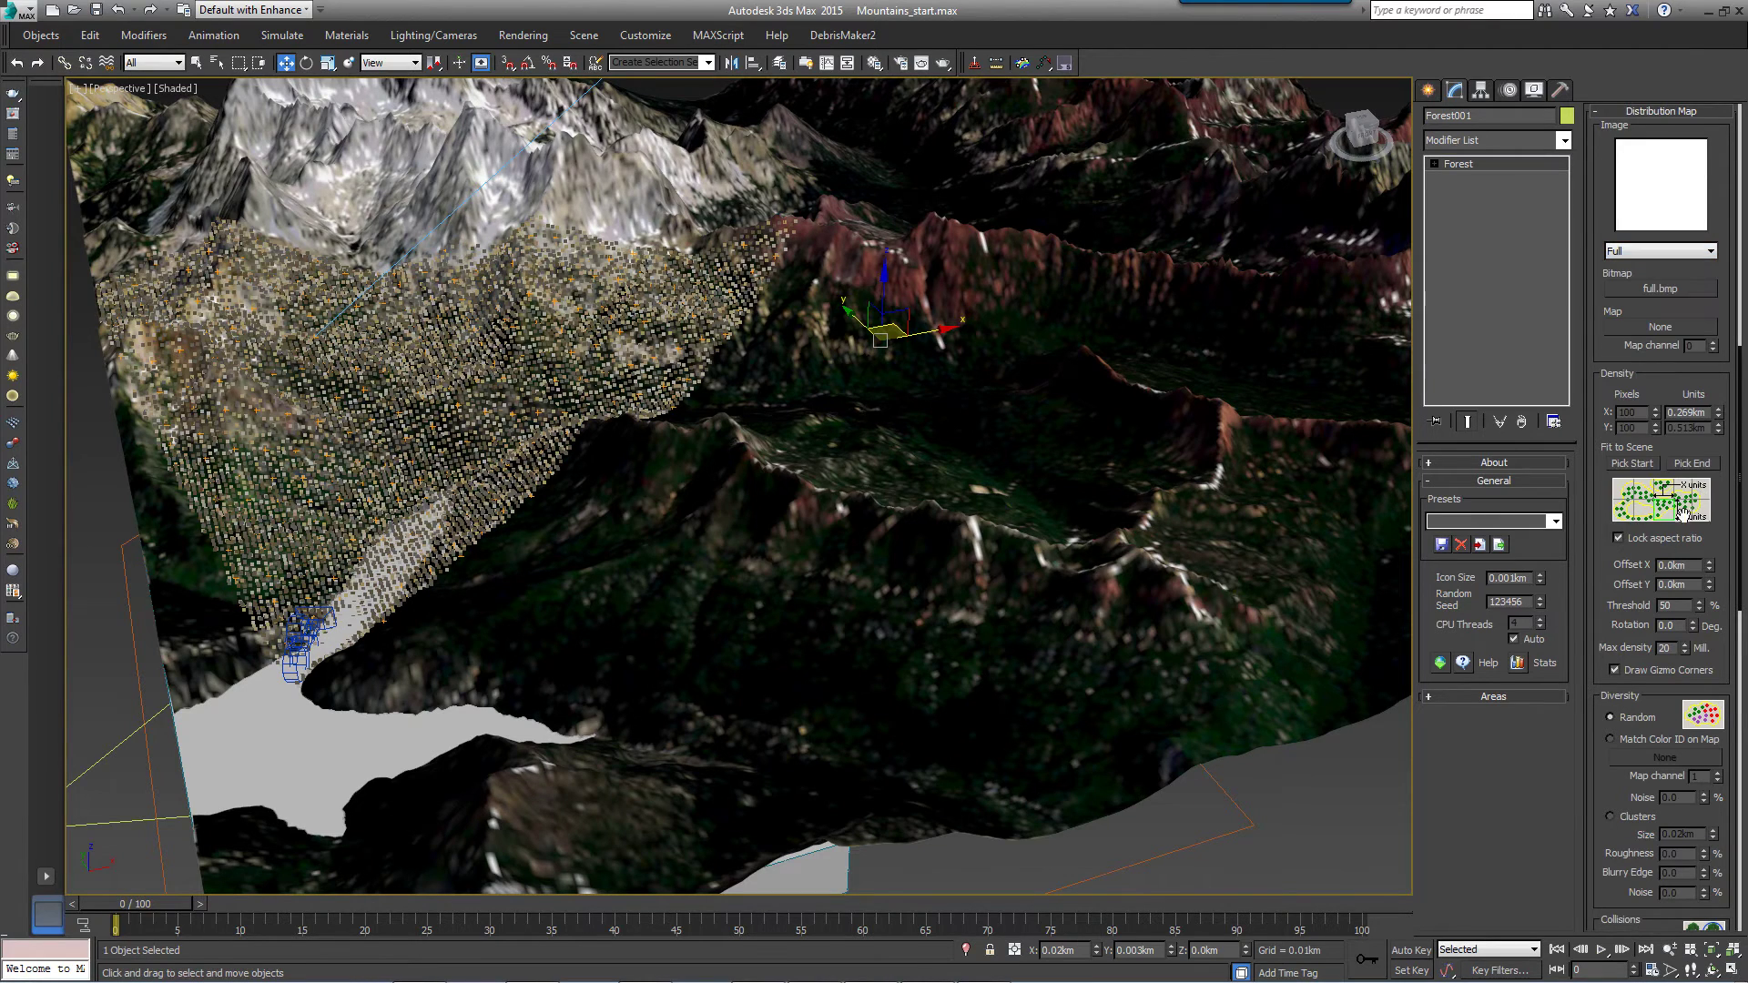
pyautogui.doubleClick(1699, 413)
pyautogui.write('0.5')
pyautogui.press('Return')
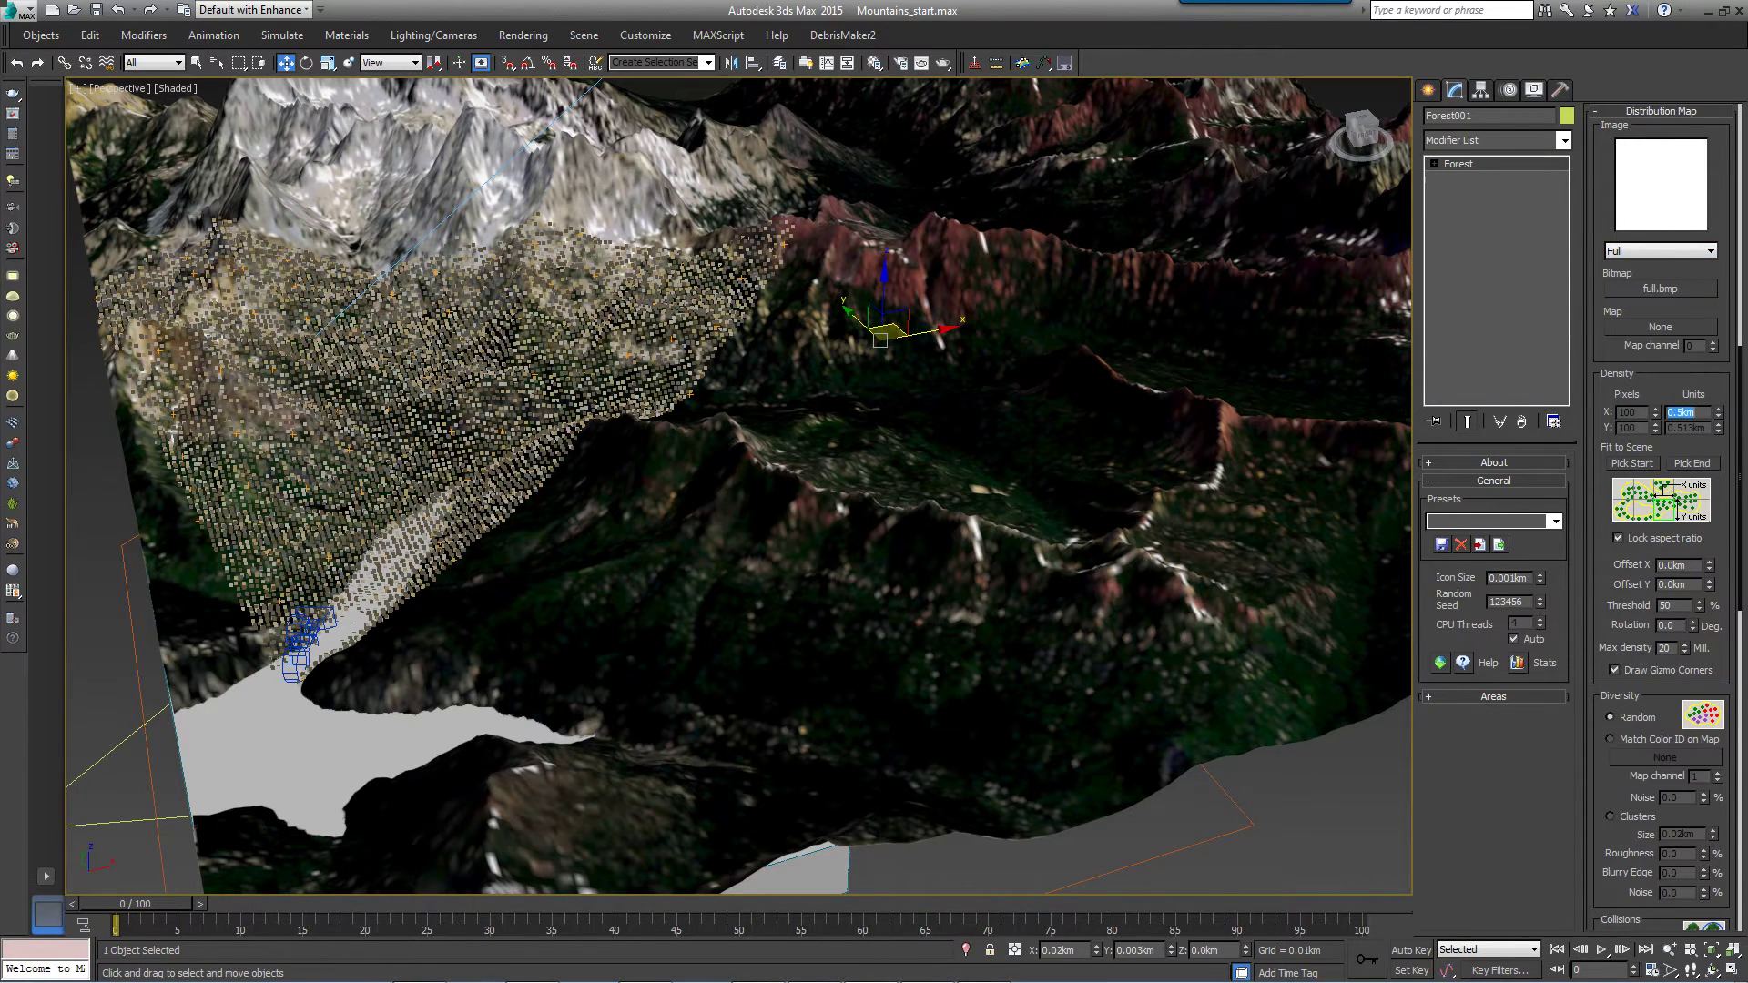
pyautogui.keyDown('alt'); pyautogui.moveTo(694, 503); pyautogui.dragTo(1171, 796, button='middle'); pyautogui.keyUp('alt')
pyautogui.scroll(5, 795, 578)
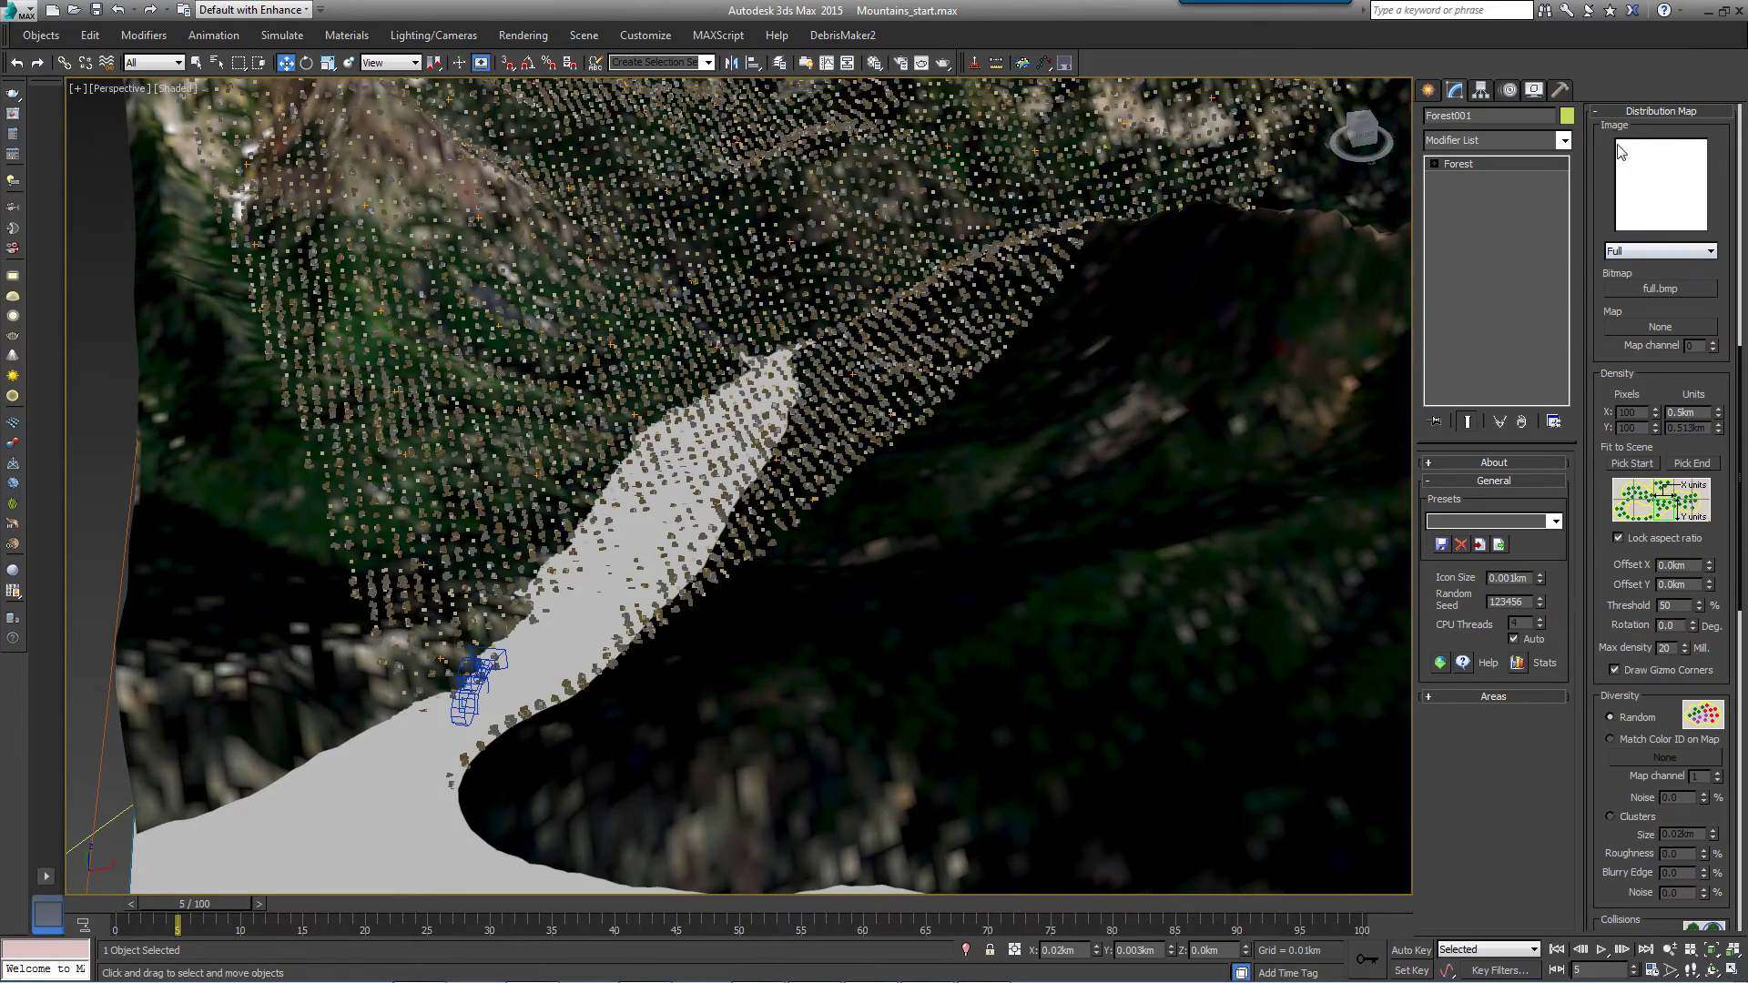
# Enable Forest Transform translation with X and Y offsets from -200 to 200.
pyautogui.click(1623, 111)
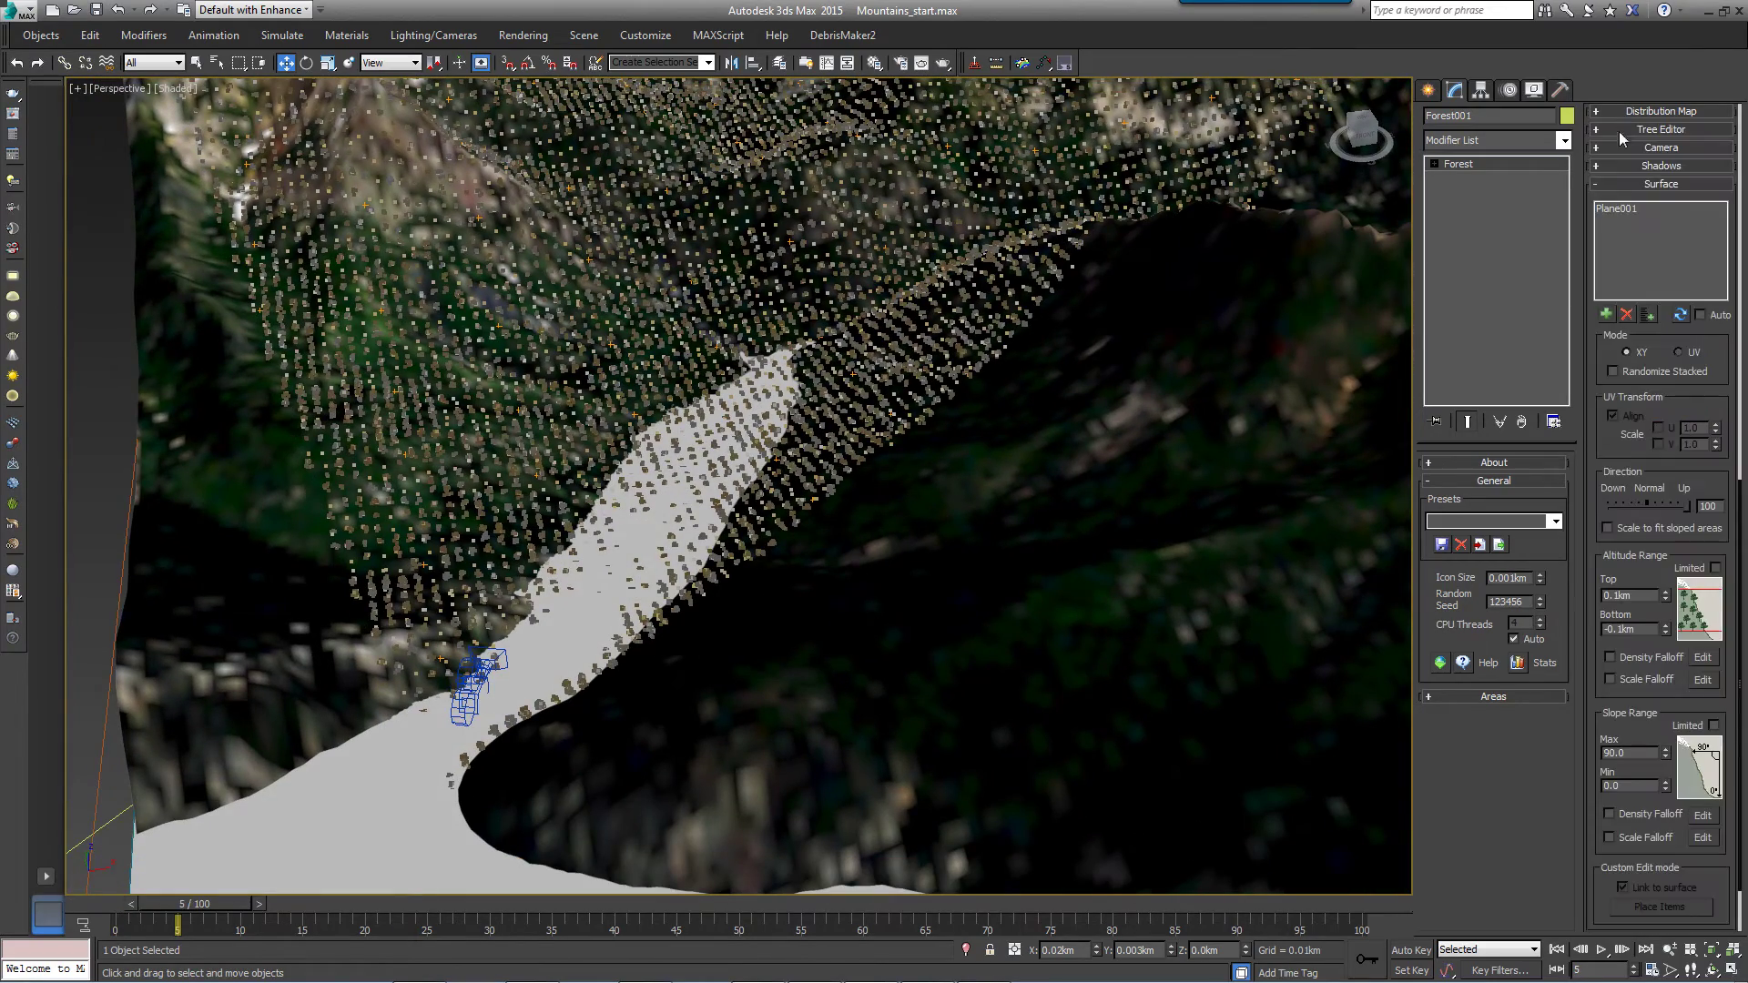
pyautogui.click(1620, 183)
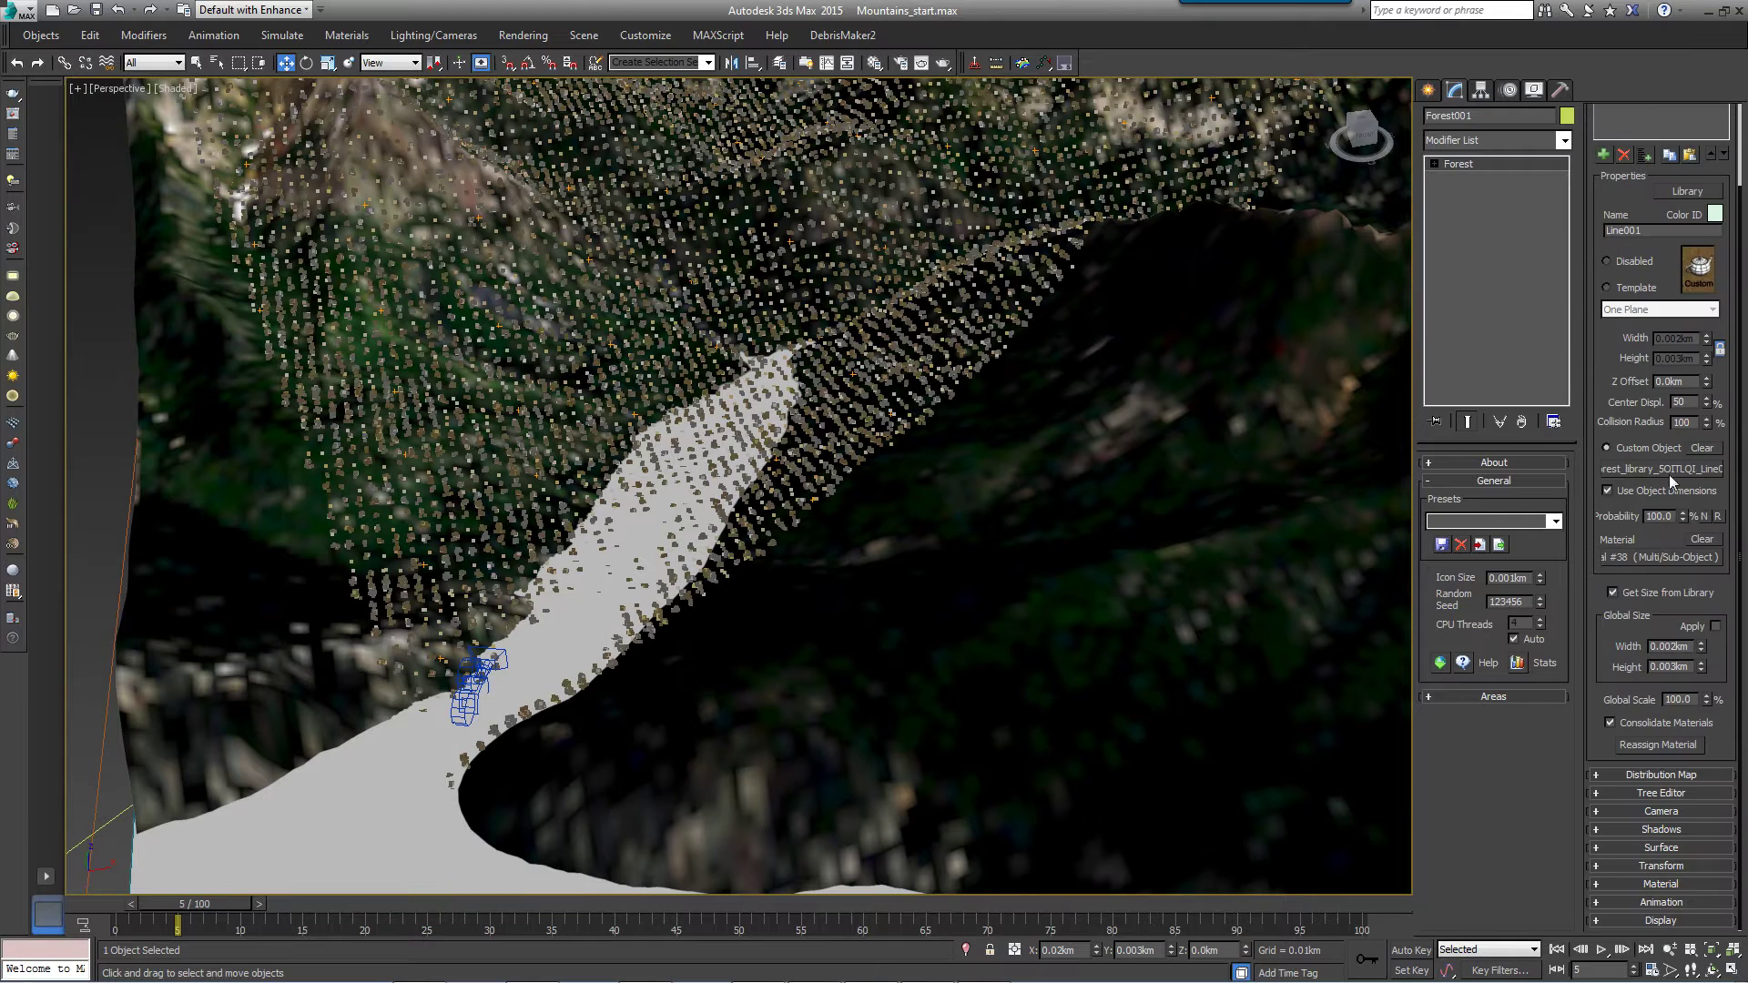
pyautogui.click(1658, 867)
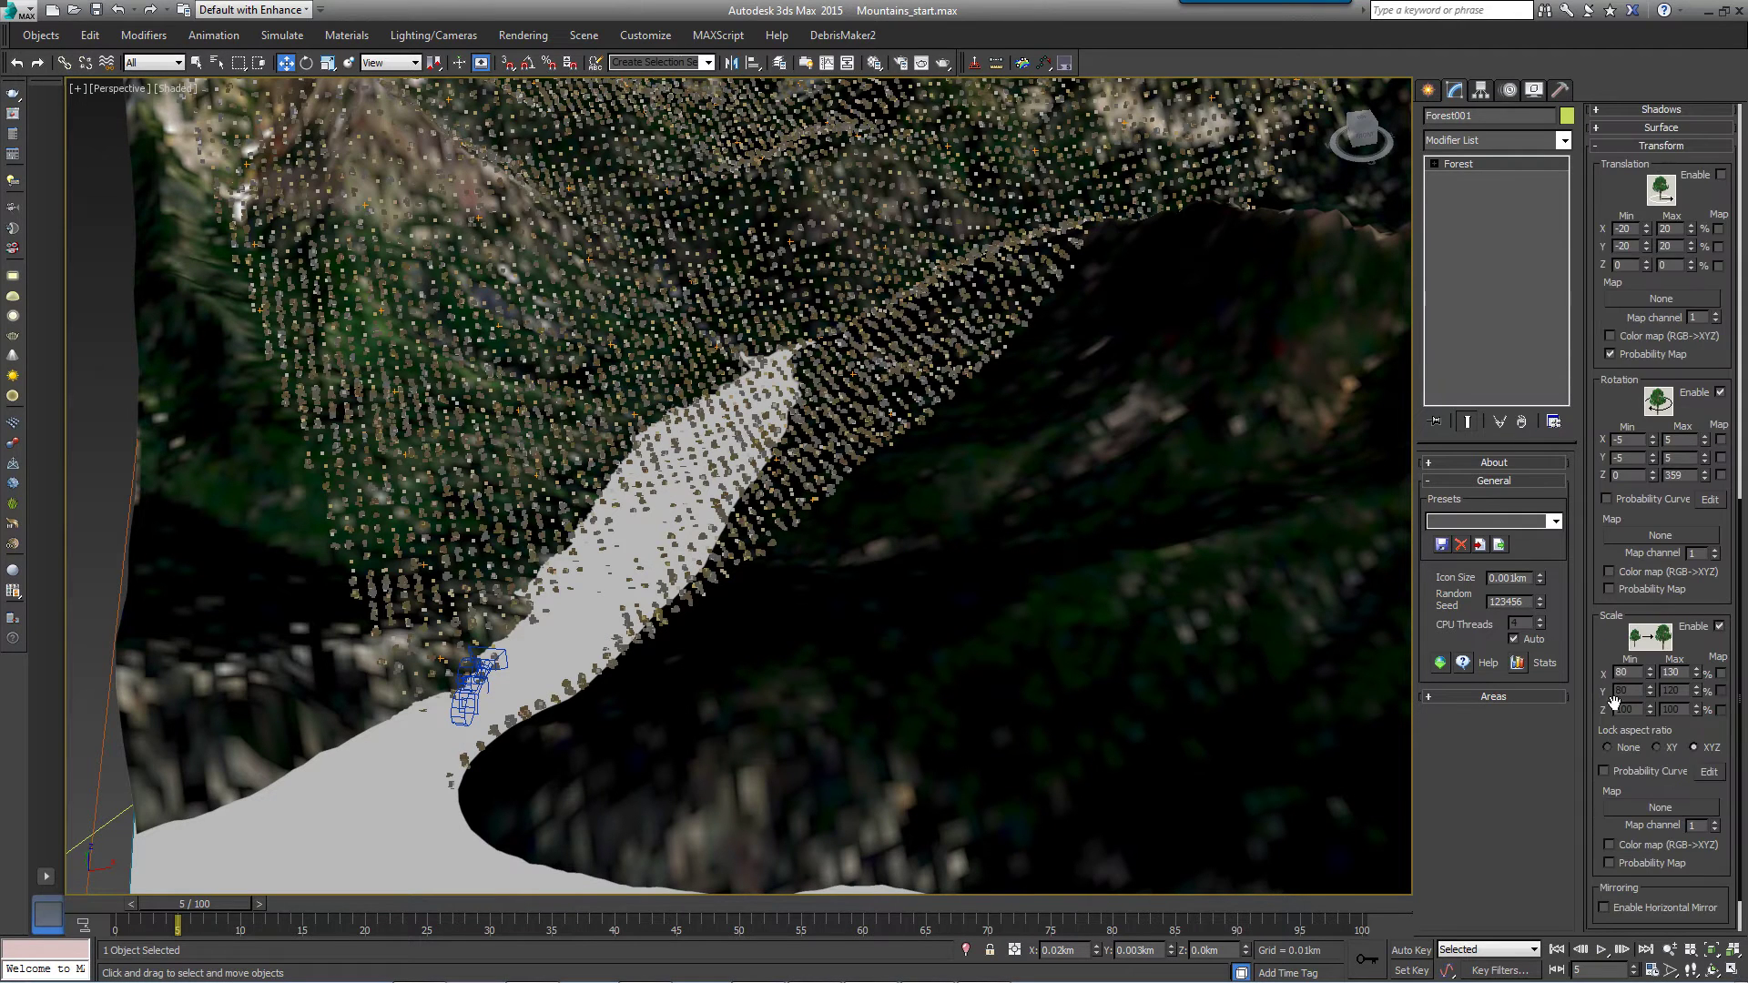
pyautogui.click(1721, 175)
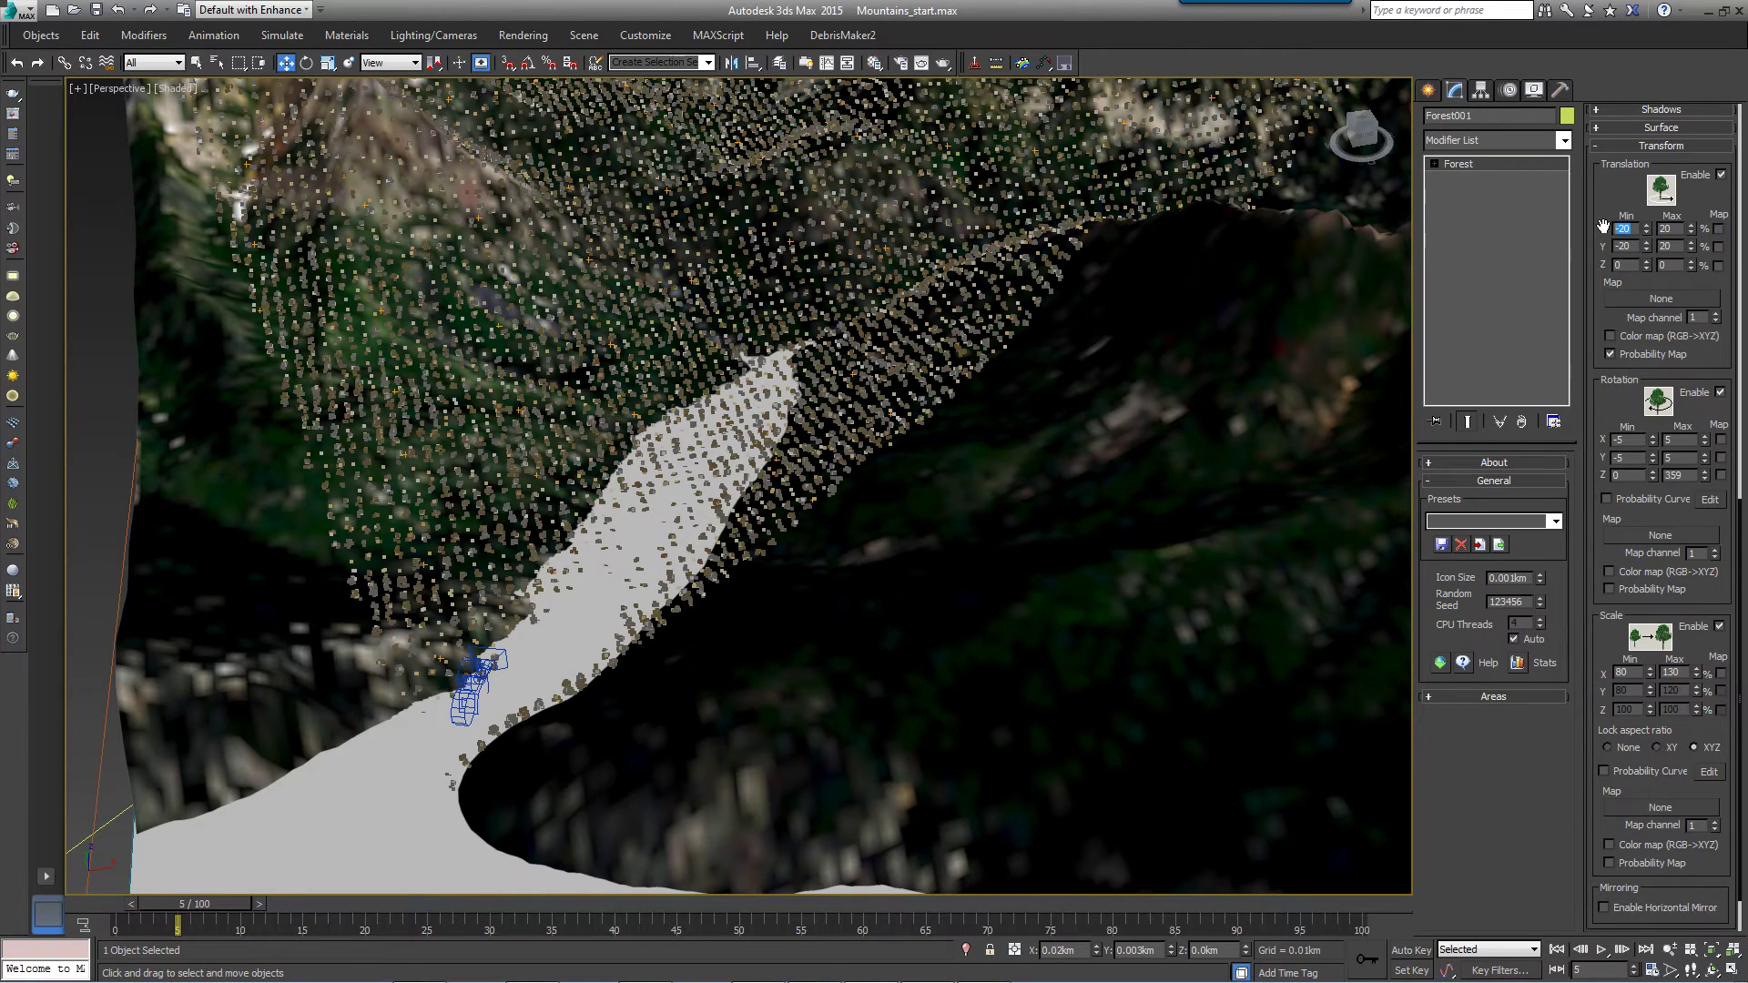
pyautogui.write('-200')
pyautogui.press('Tab')
pyautogui.write('200')
pyautogui.press('Tab')
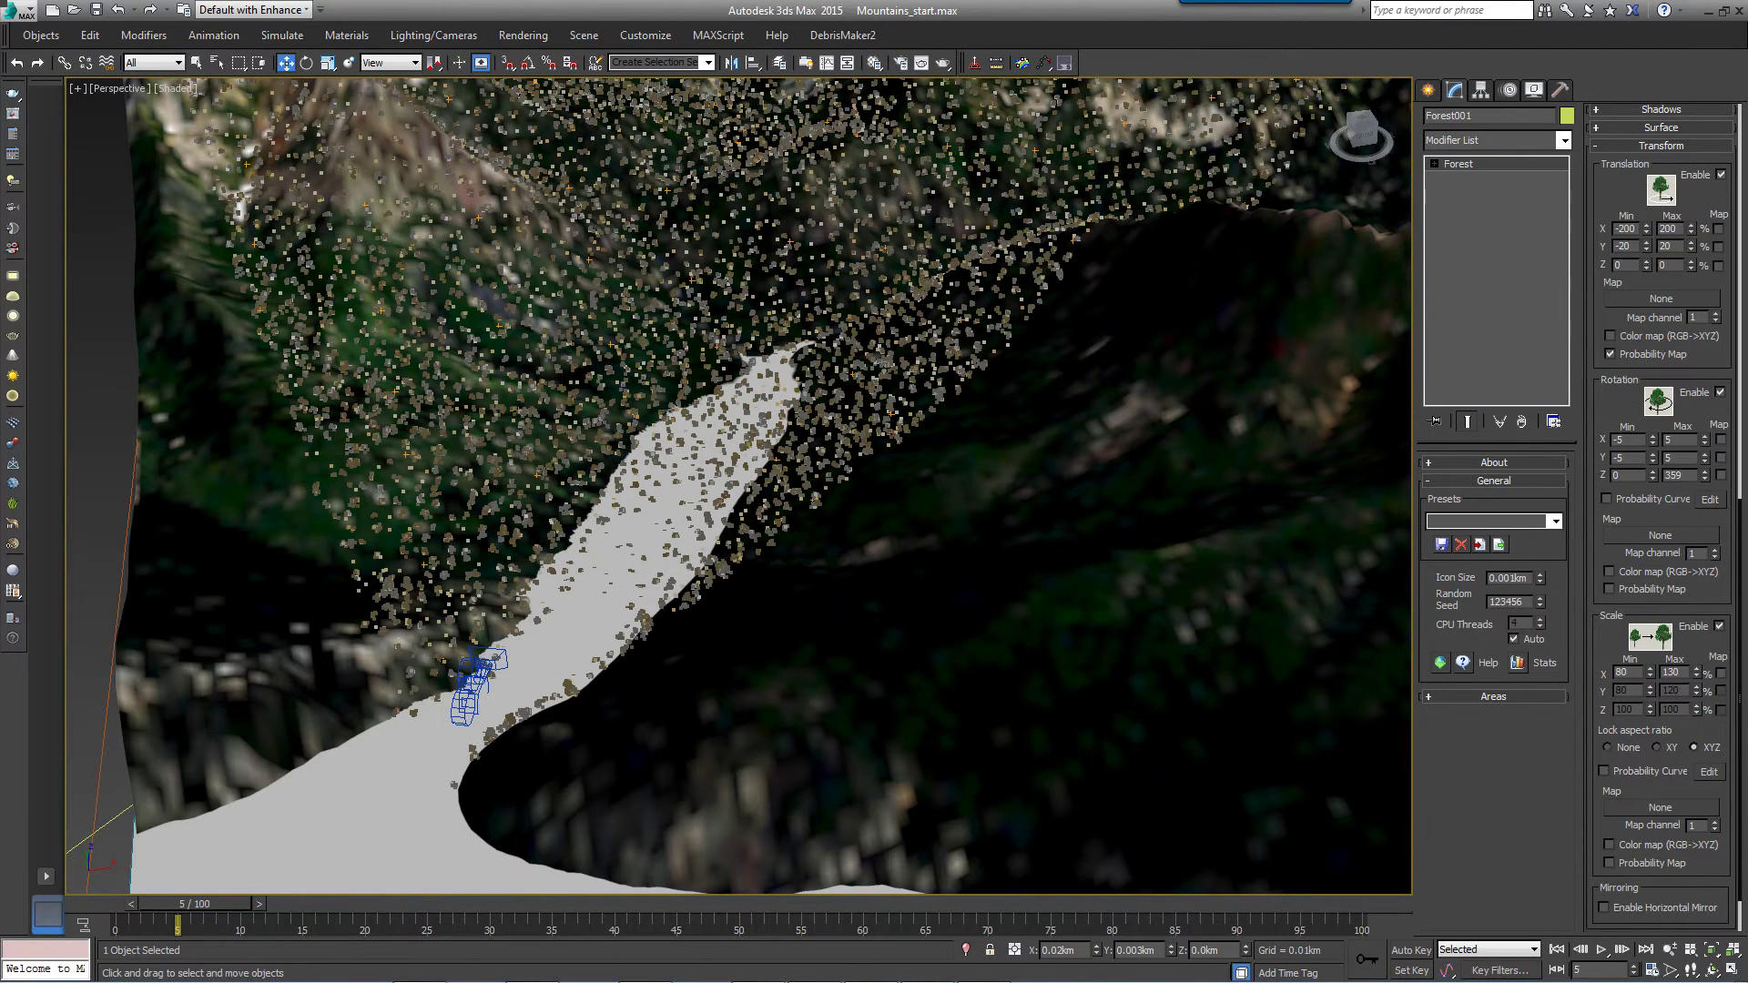
pyautogui.write('-200')
pyautogui.press('Tab')
pyautogui.write('200')
pyautogui.press('Tab')
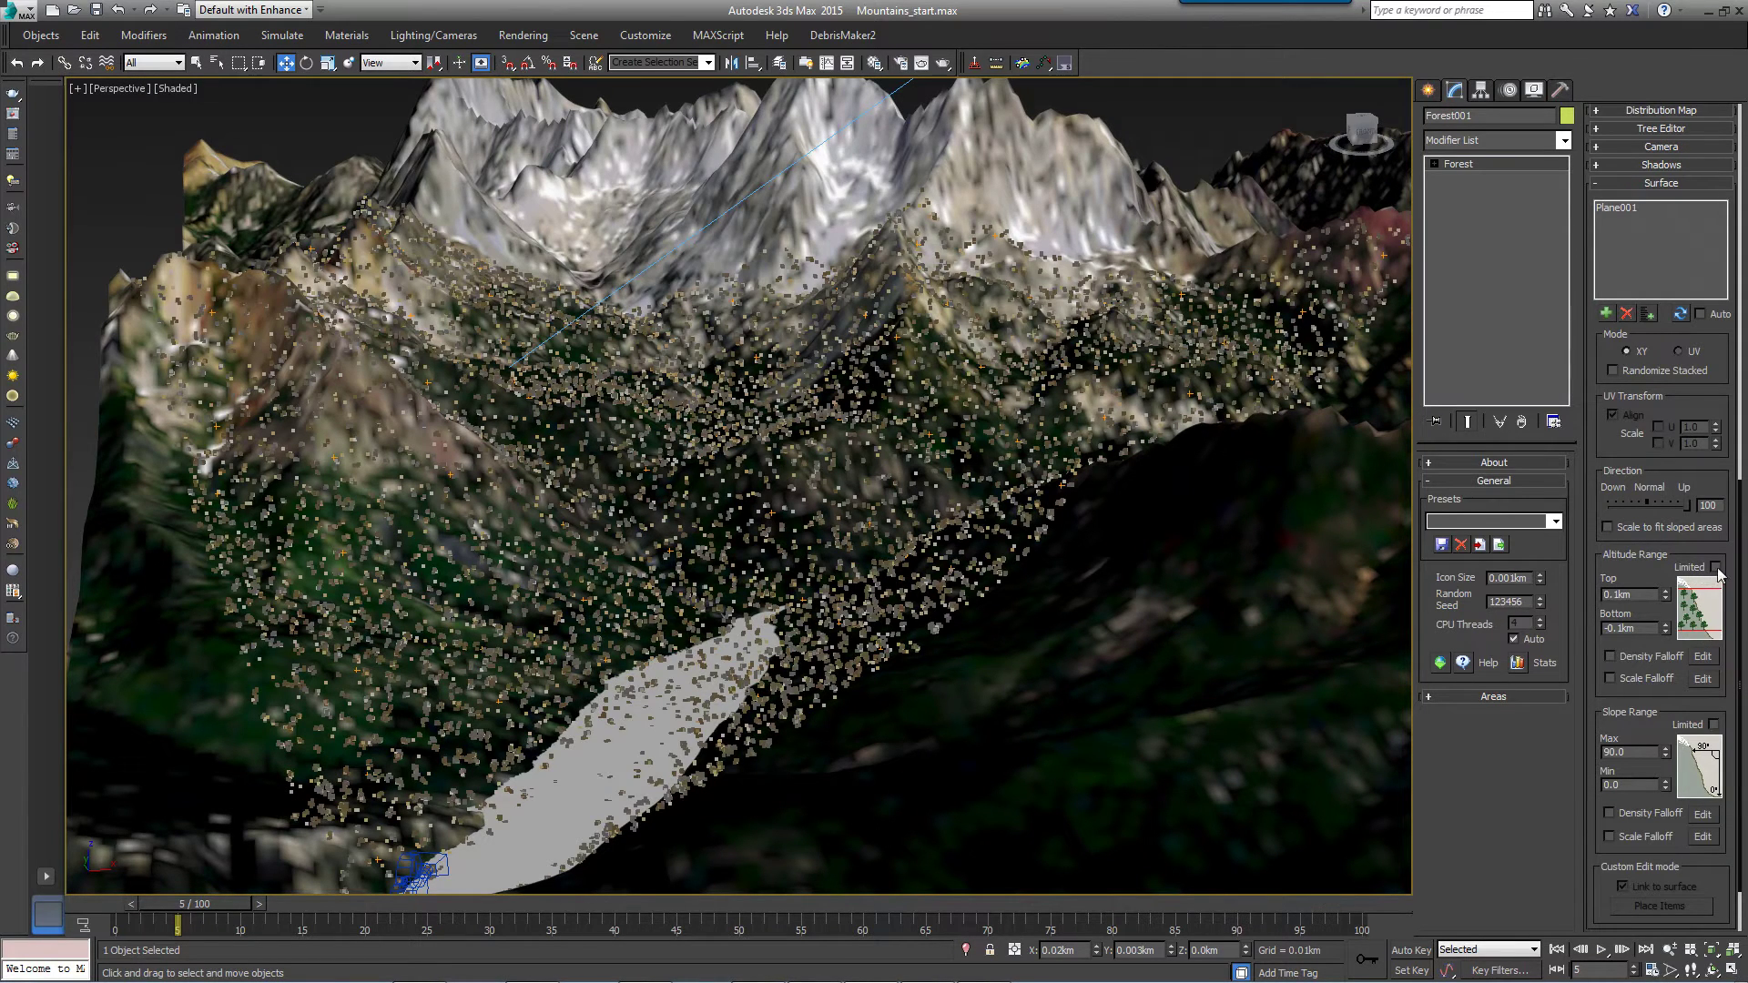
# Limit Forest001's altitude range to Top 1.544km and Bottom 0.456km.
pyautogui.click(1716, 566)
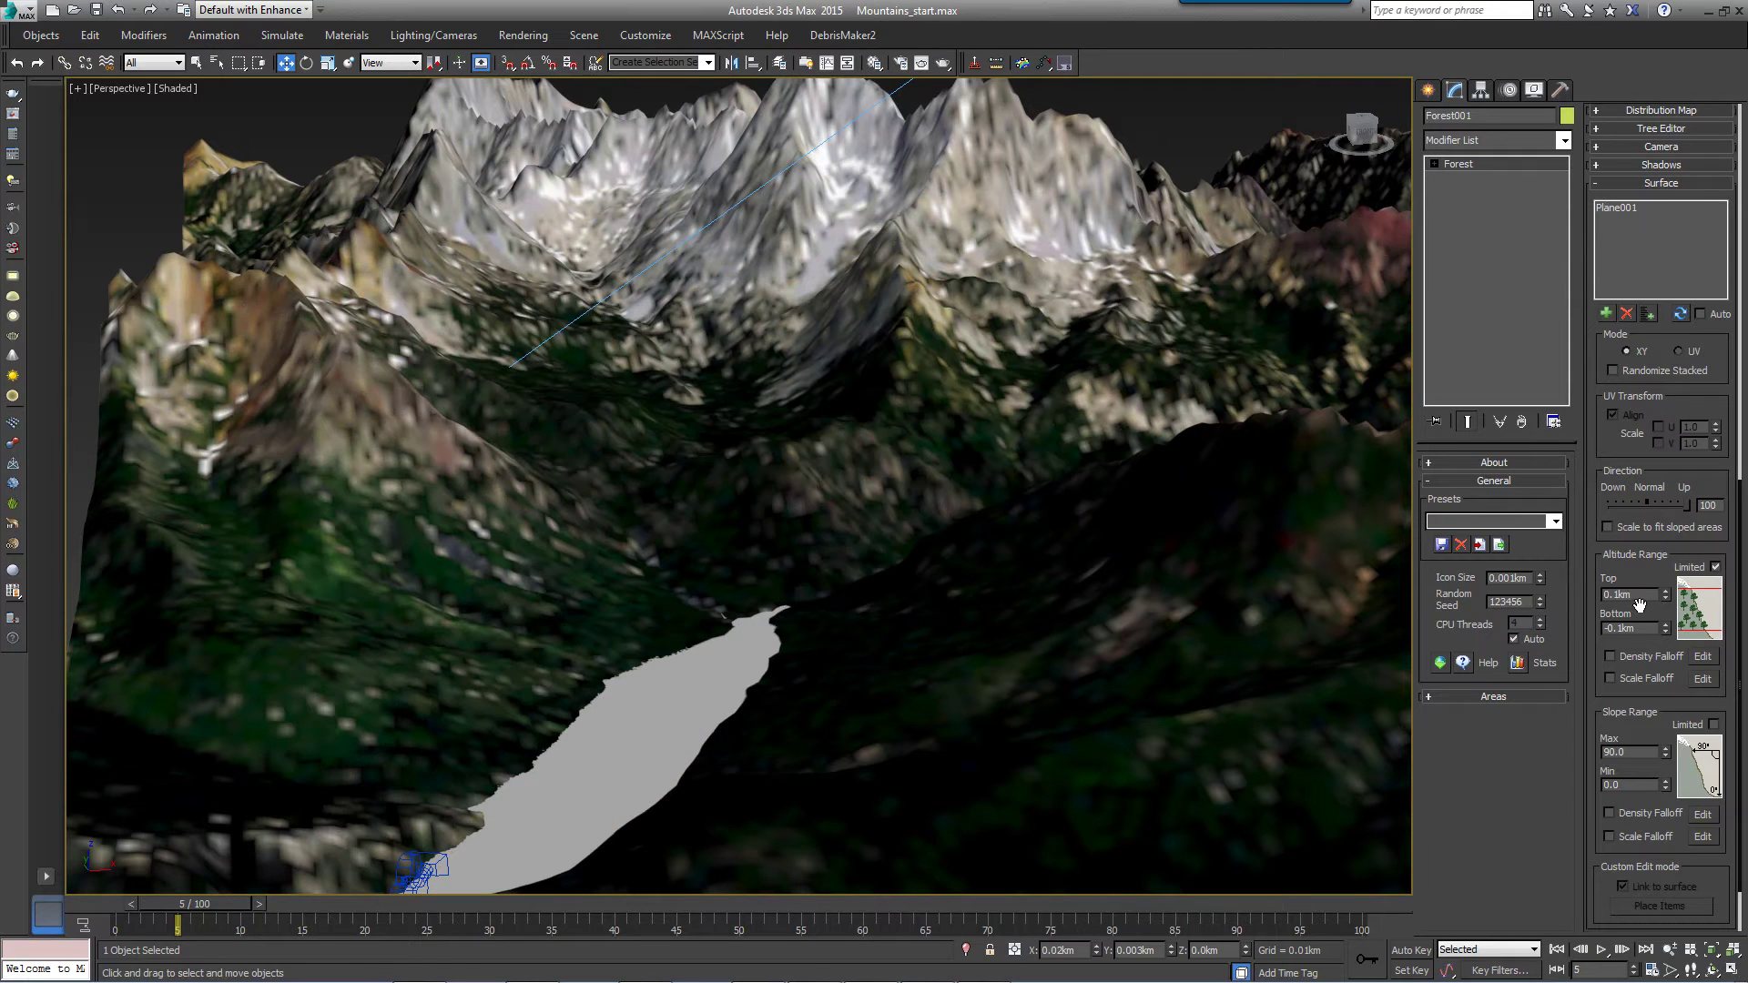
pyautogui.moveTo(1641, 597); pyautogui.dragTo(1587, 602)
pyautogui.write('1.544')
pyautogui.press('Return')
pyautogui.press('Tab')
pyautogui.write('0.456')
pyautogui.press('Return')
pyautogui.keyDown('alt'); pyautogui.moveTo(1127, 548); pyautogui.dragTo(1000, 536, button='middle'); pyautogui.keyUp('alt')
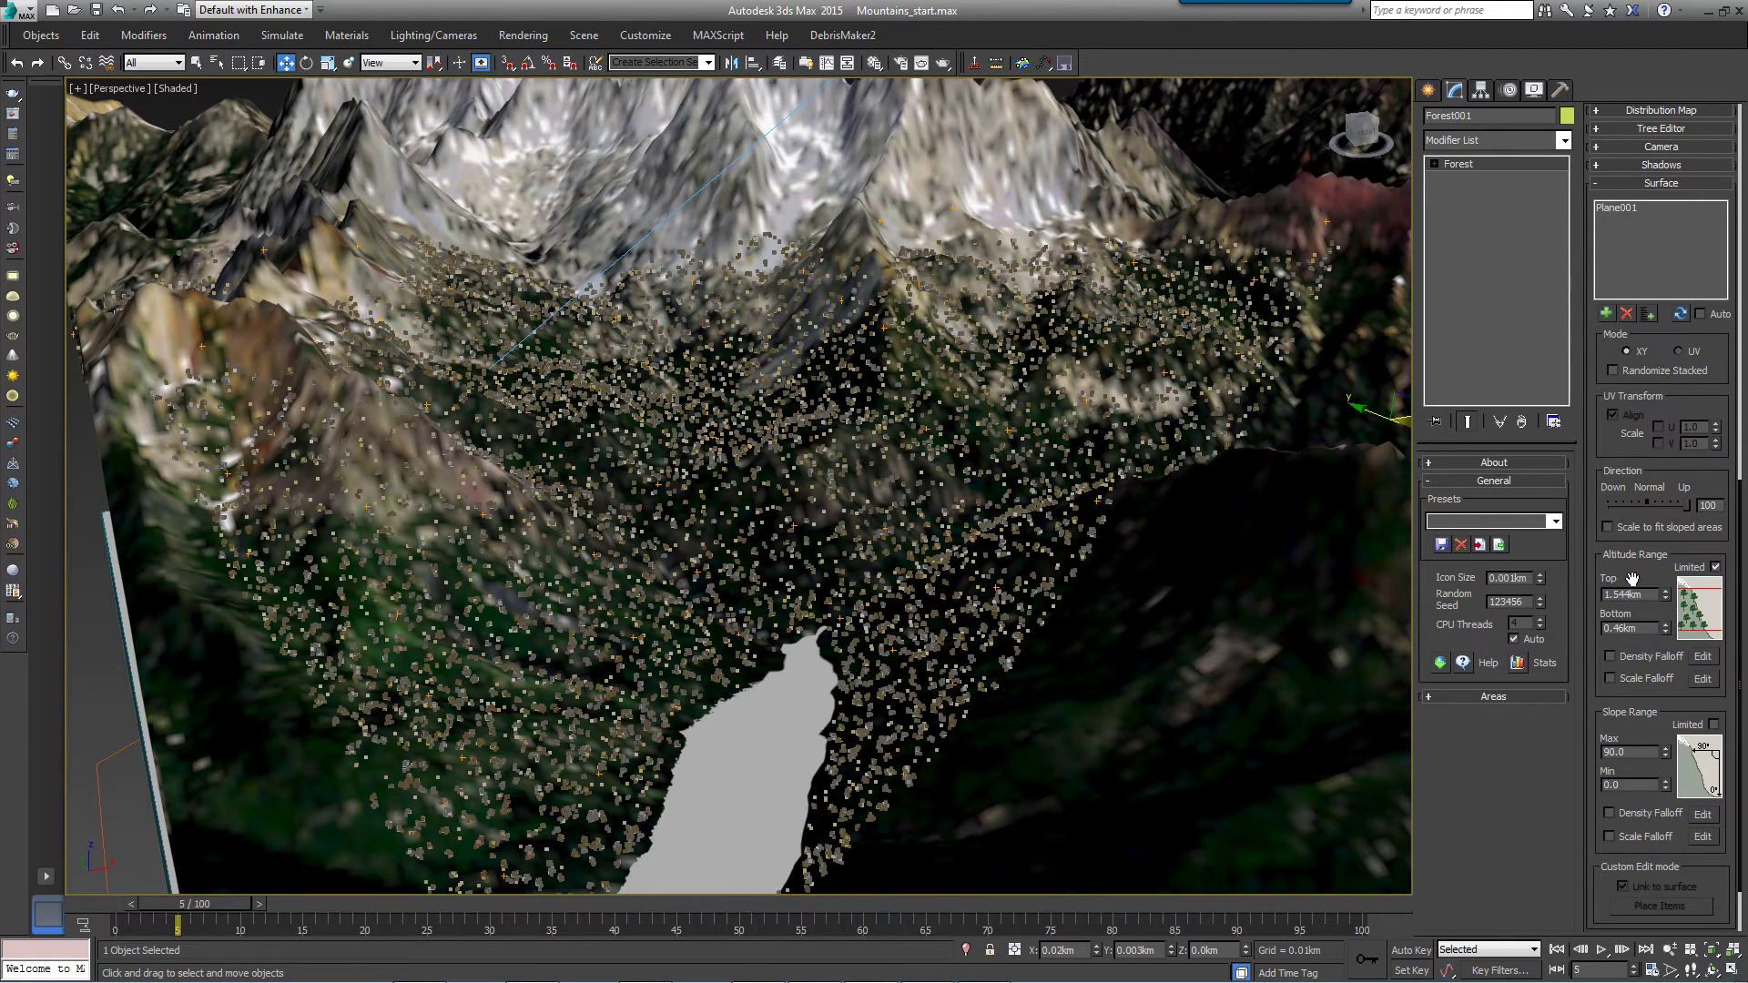
# Enable altitude Density Falloff and reshape its curve to a smooth drop to zero.
pyautogui.click(1619, 660)
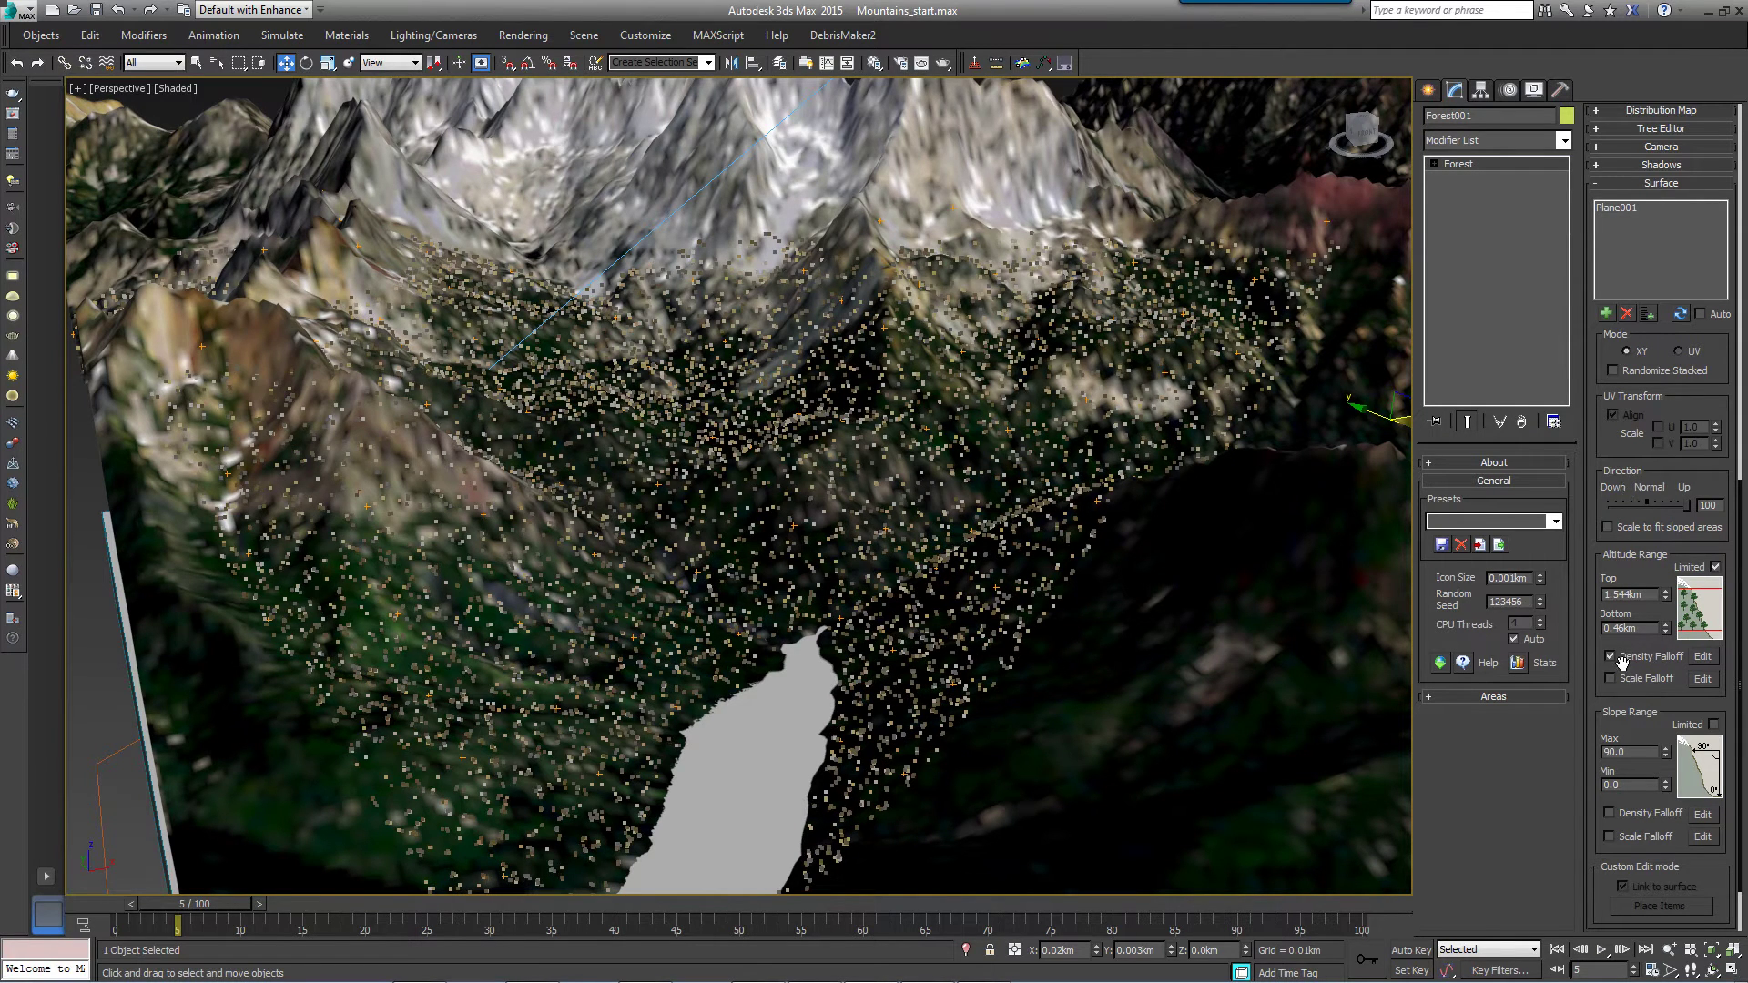
pyautogui.click(1700, 656)
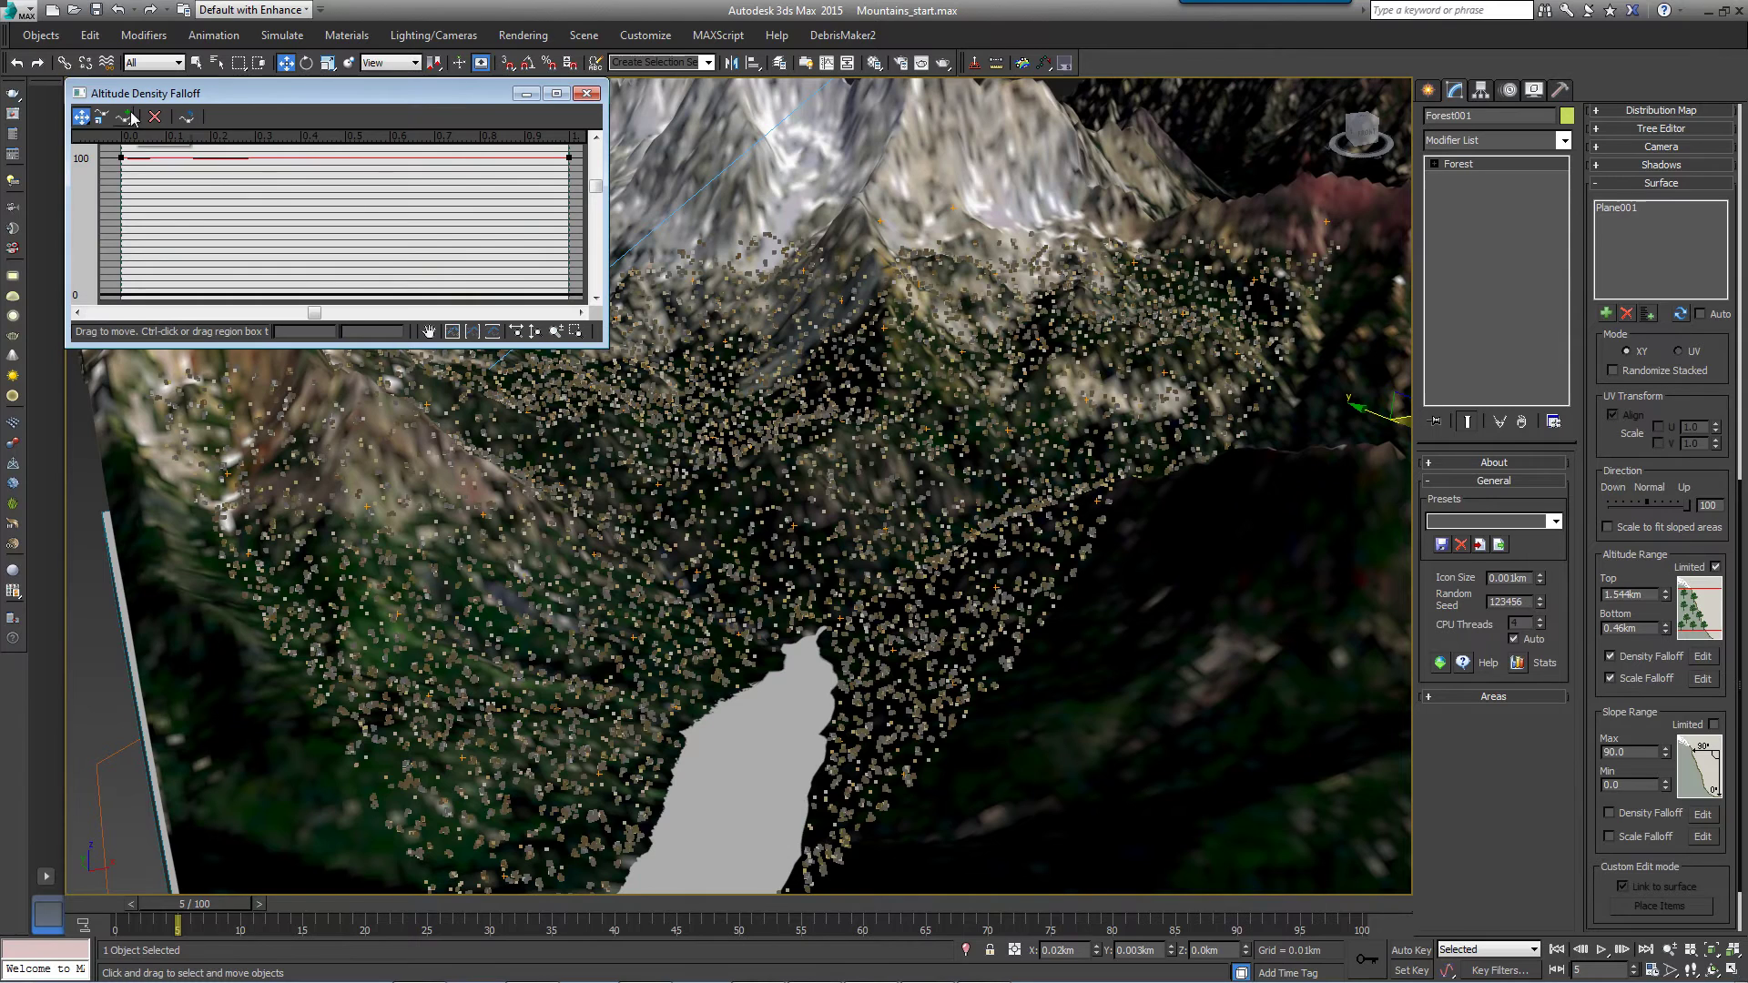
pyautogui.moveTo(569, 157); pyautogui.dragTo(569, 284)
pyautogui.rightClick(437, 159)
pyautogui.click(493, 182)
pyautogui.moveTo(492, 158); pyautogui.dragTo(273, 161)
pyautogui.click(586, 93)
# Enable altitude Scale Falloff with a point at 0.7 and a smooth lowered end.
pyautogui.click(1701, 679)
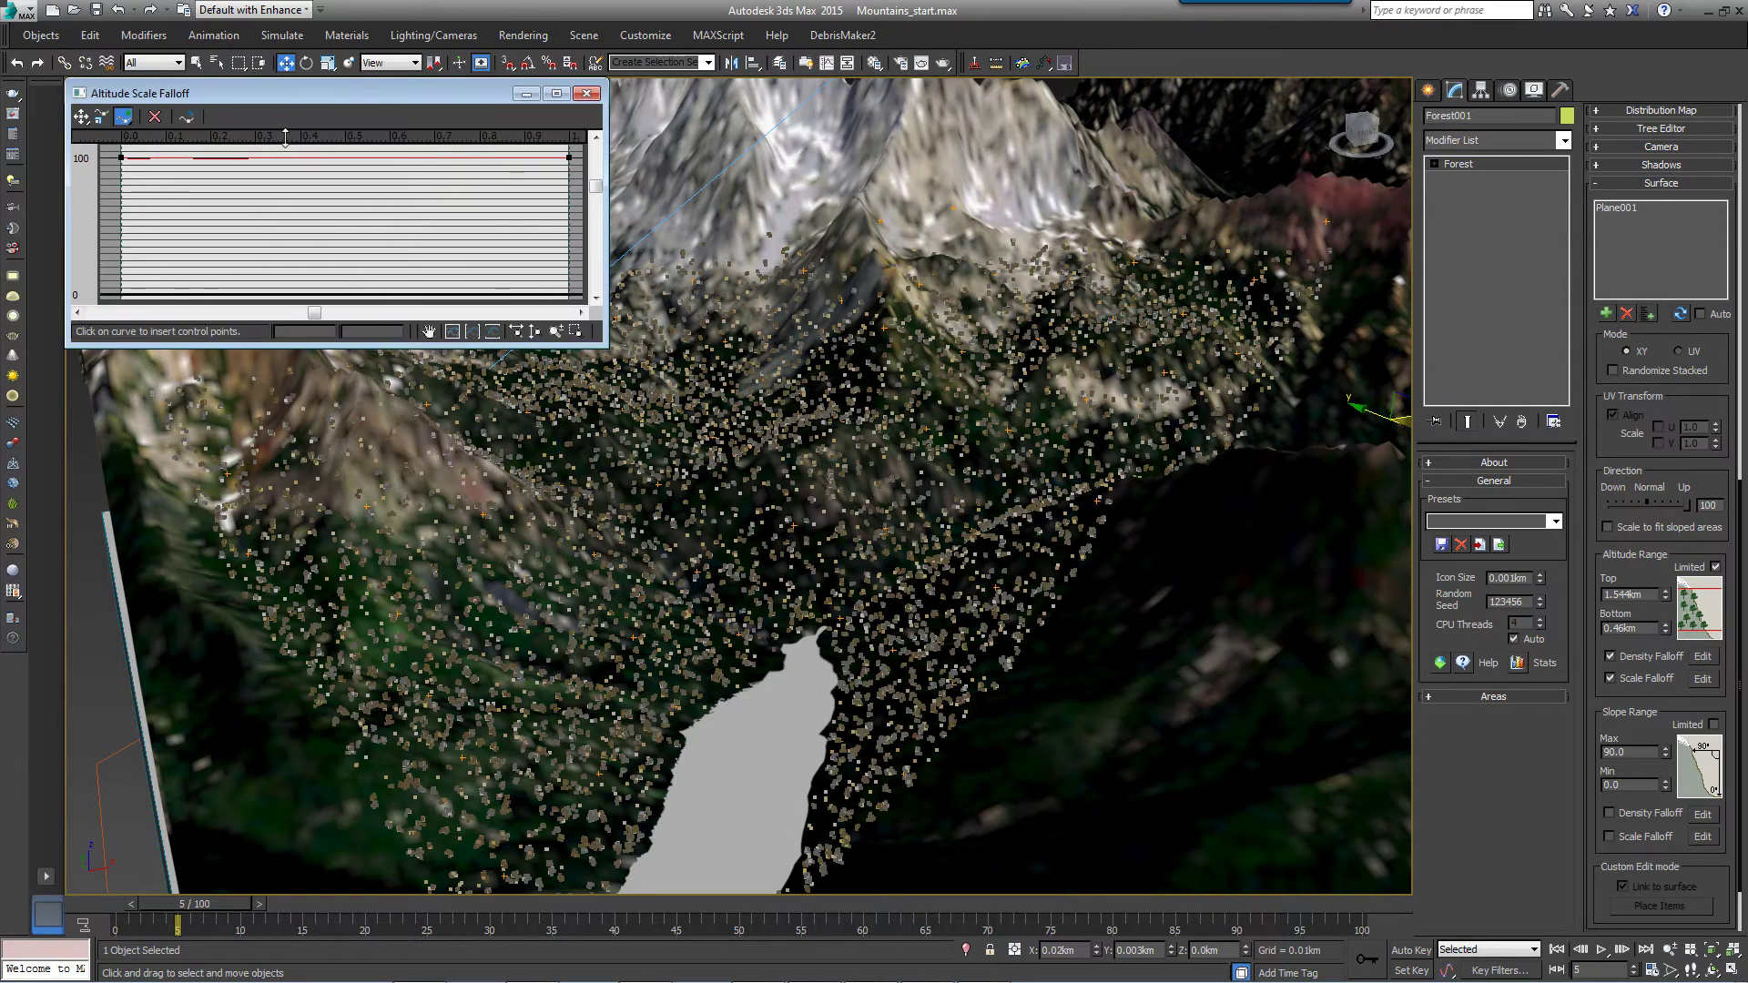
pyautogui.click(431, 156)
pyautogui.click(81, 117)
pyautogui.moveTo(569, 157); pyautogui.dragTo(569, 284)
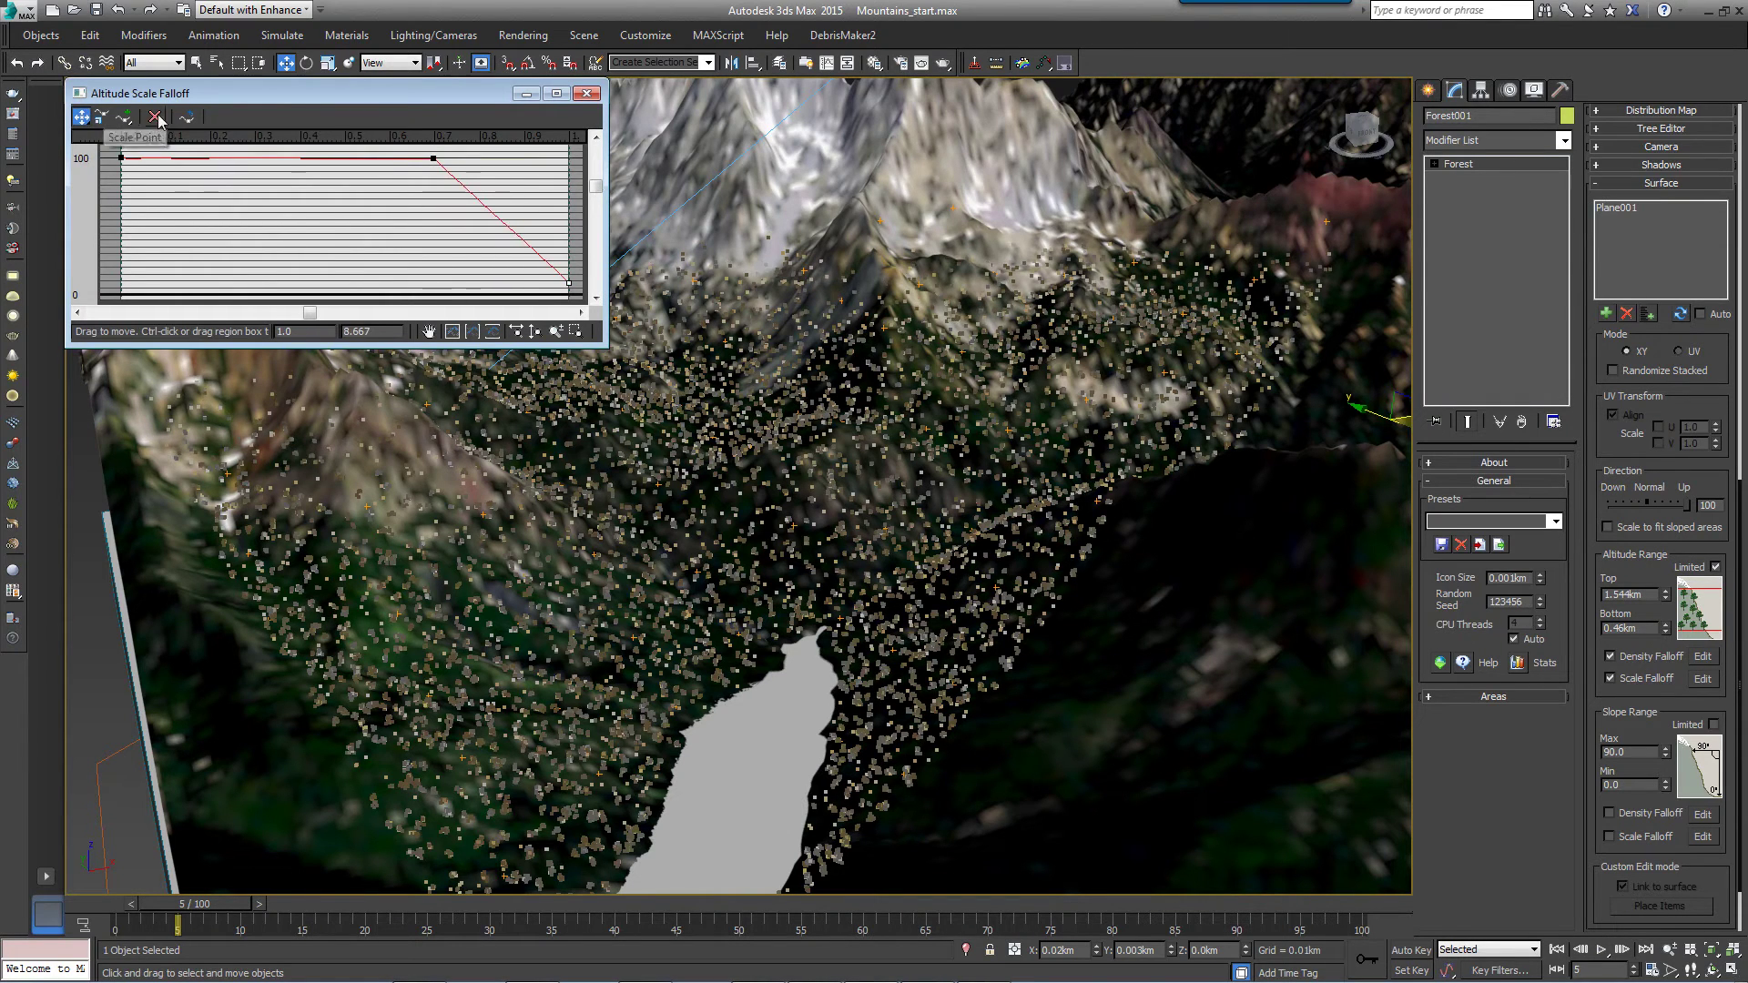
pyautogui.click(432, 158)
pyautogui.rightClick(432, 158)
pyautogui.click(473, 187)
pyautogui.moveTo(473, 182); pyautogui.dragTo(435, 145)
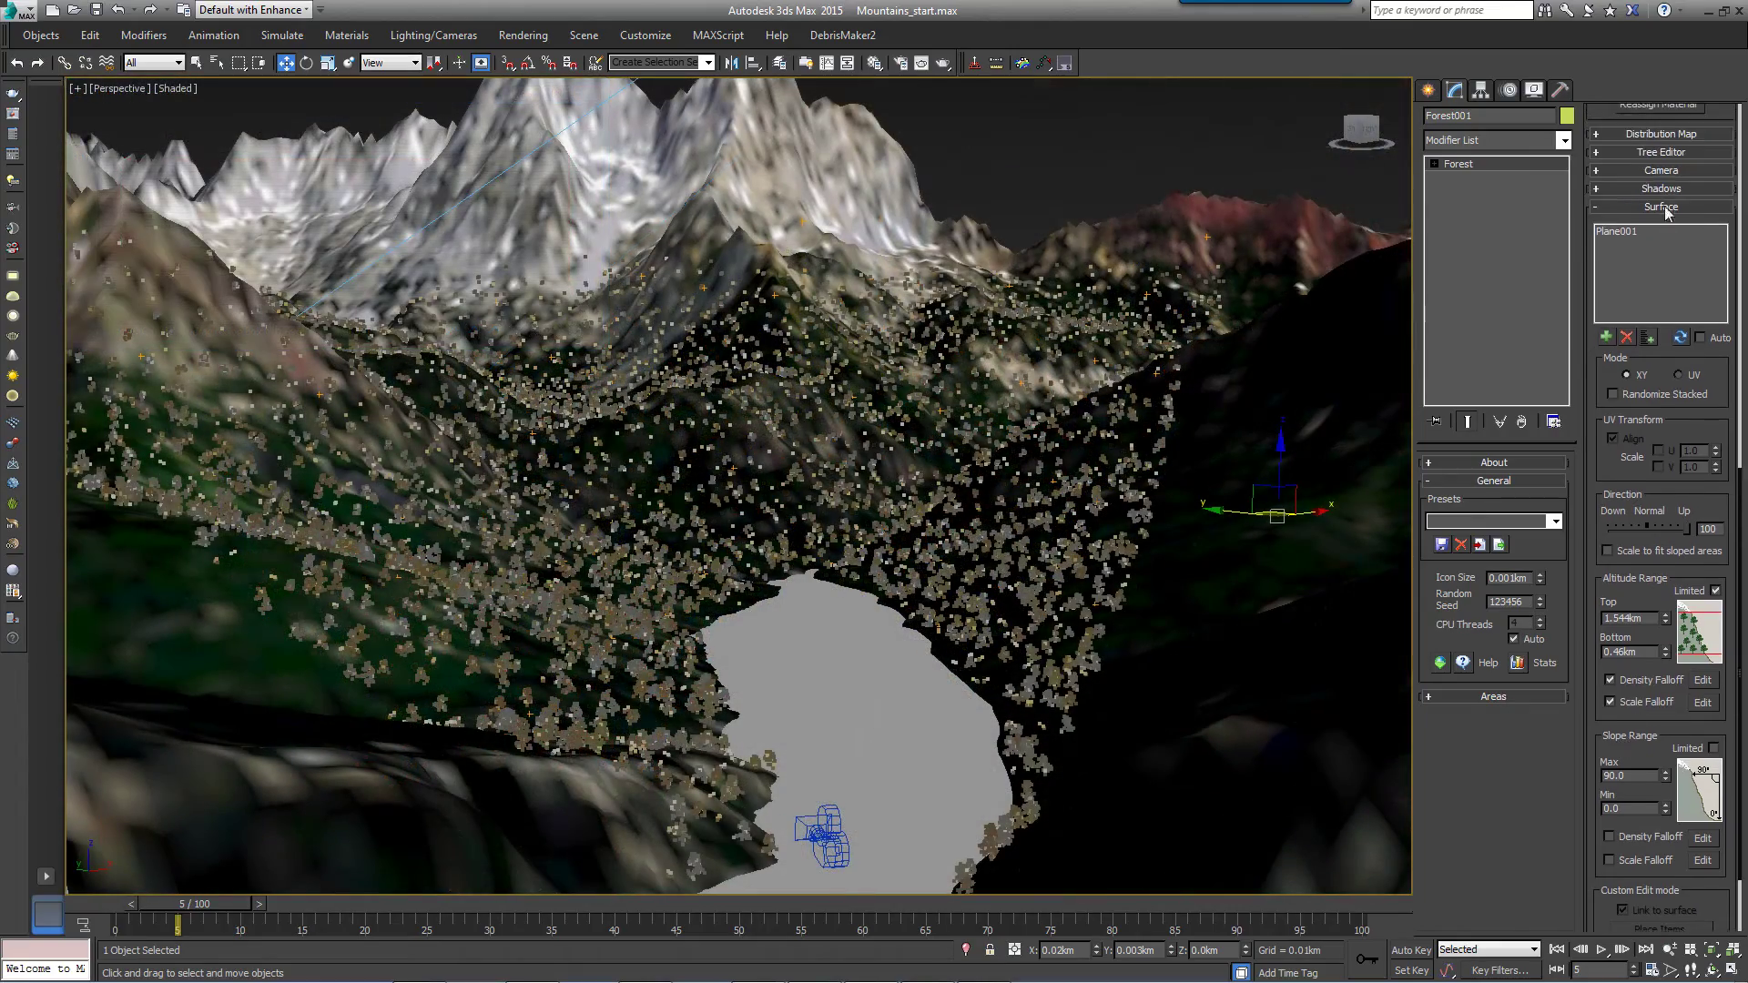
# Limit Forest001's slope range to a maximum of 44 degrees.
pyautogui.scroll(-5, 1664, 206)
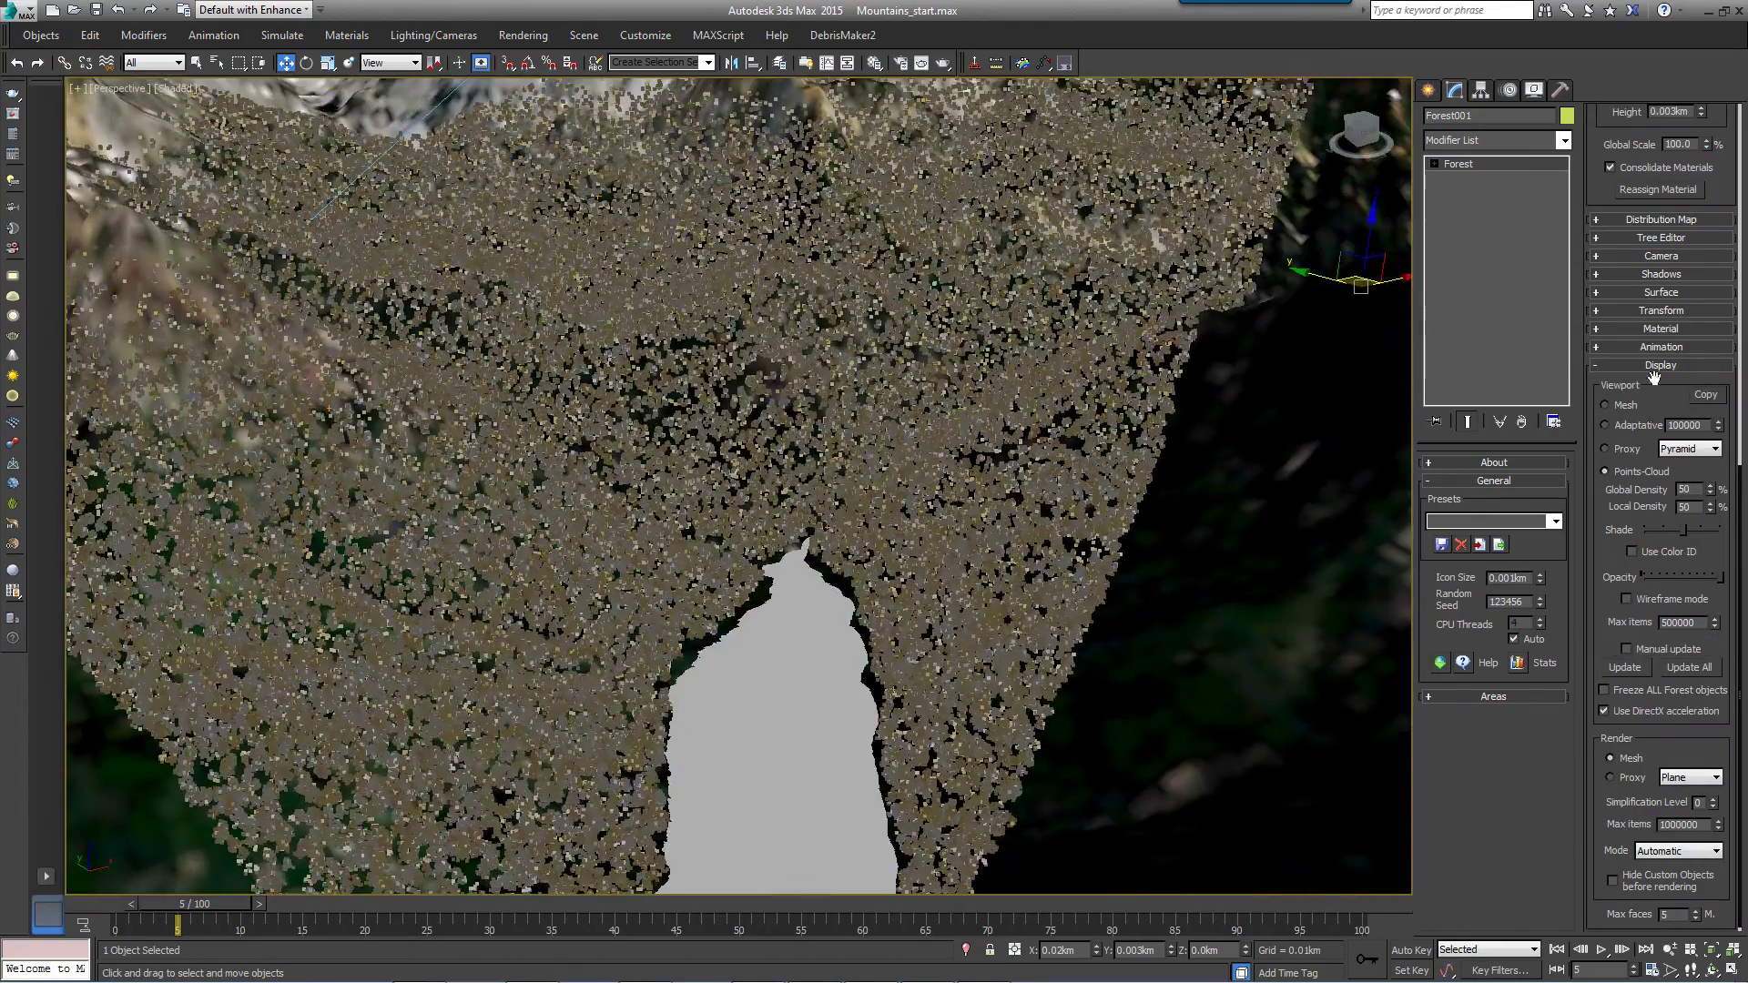
pyautogui.scroll(5, 1615, 405)
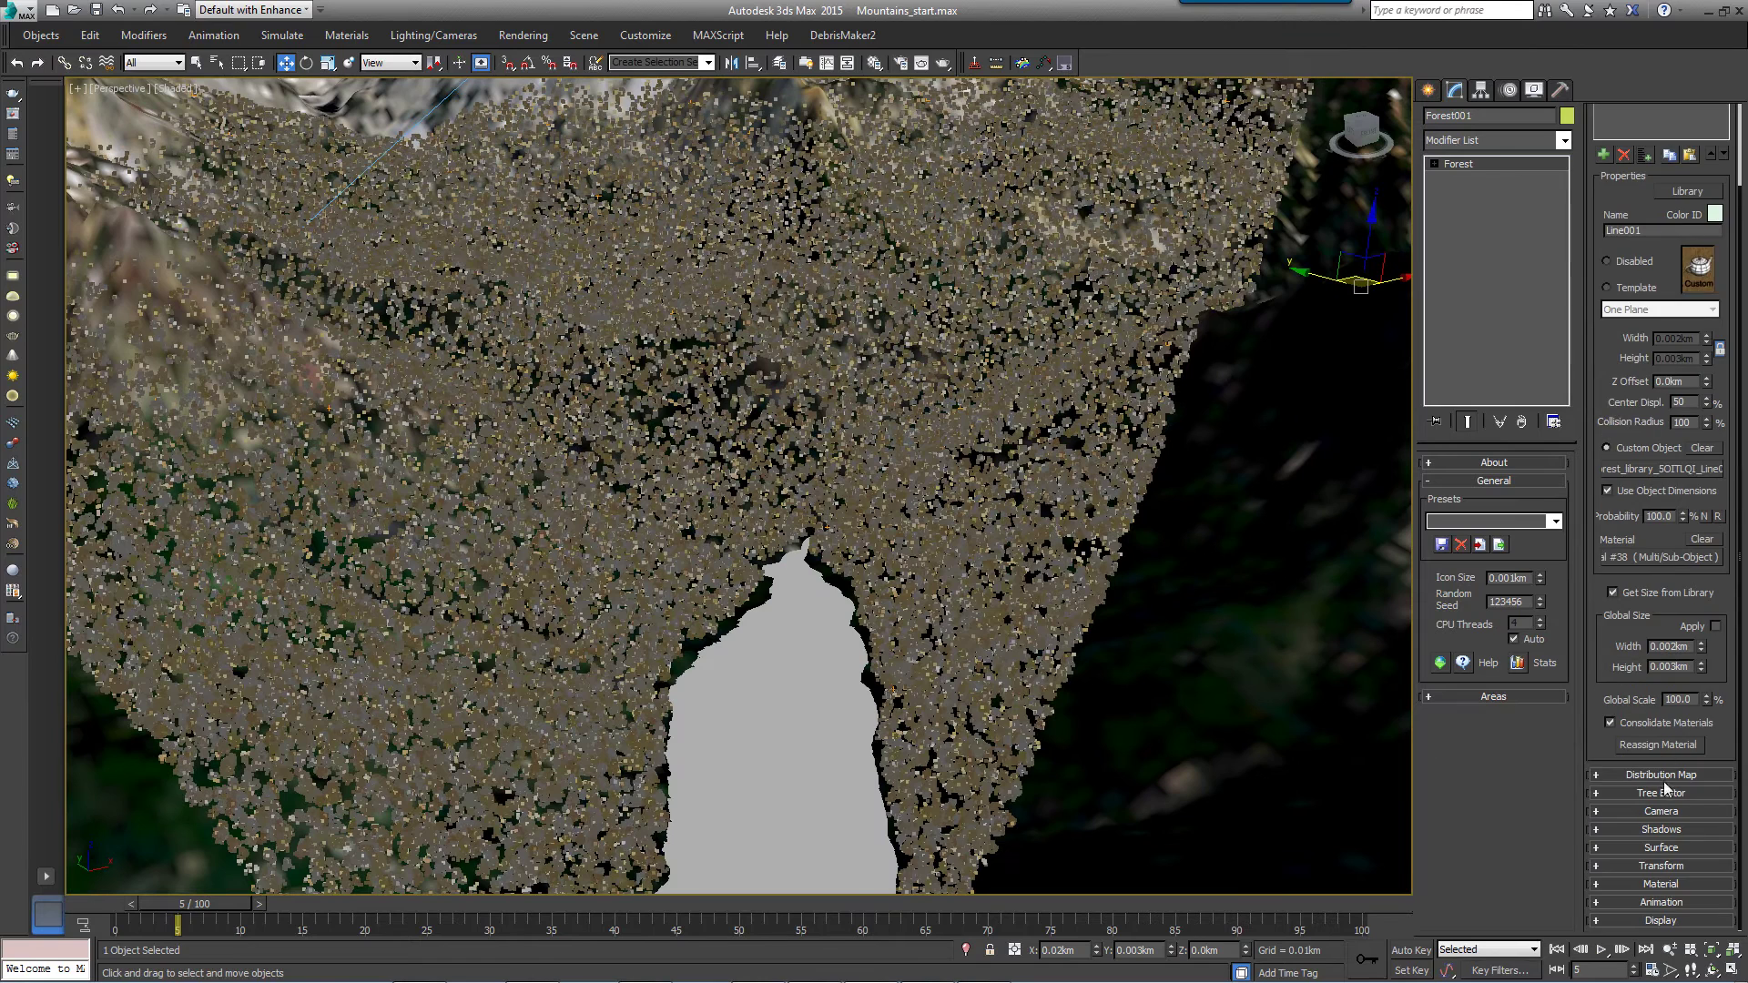
pyautogui.click(1672, 848)
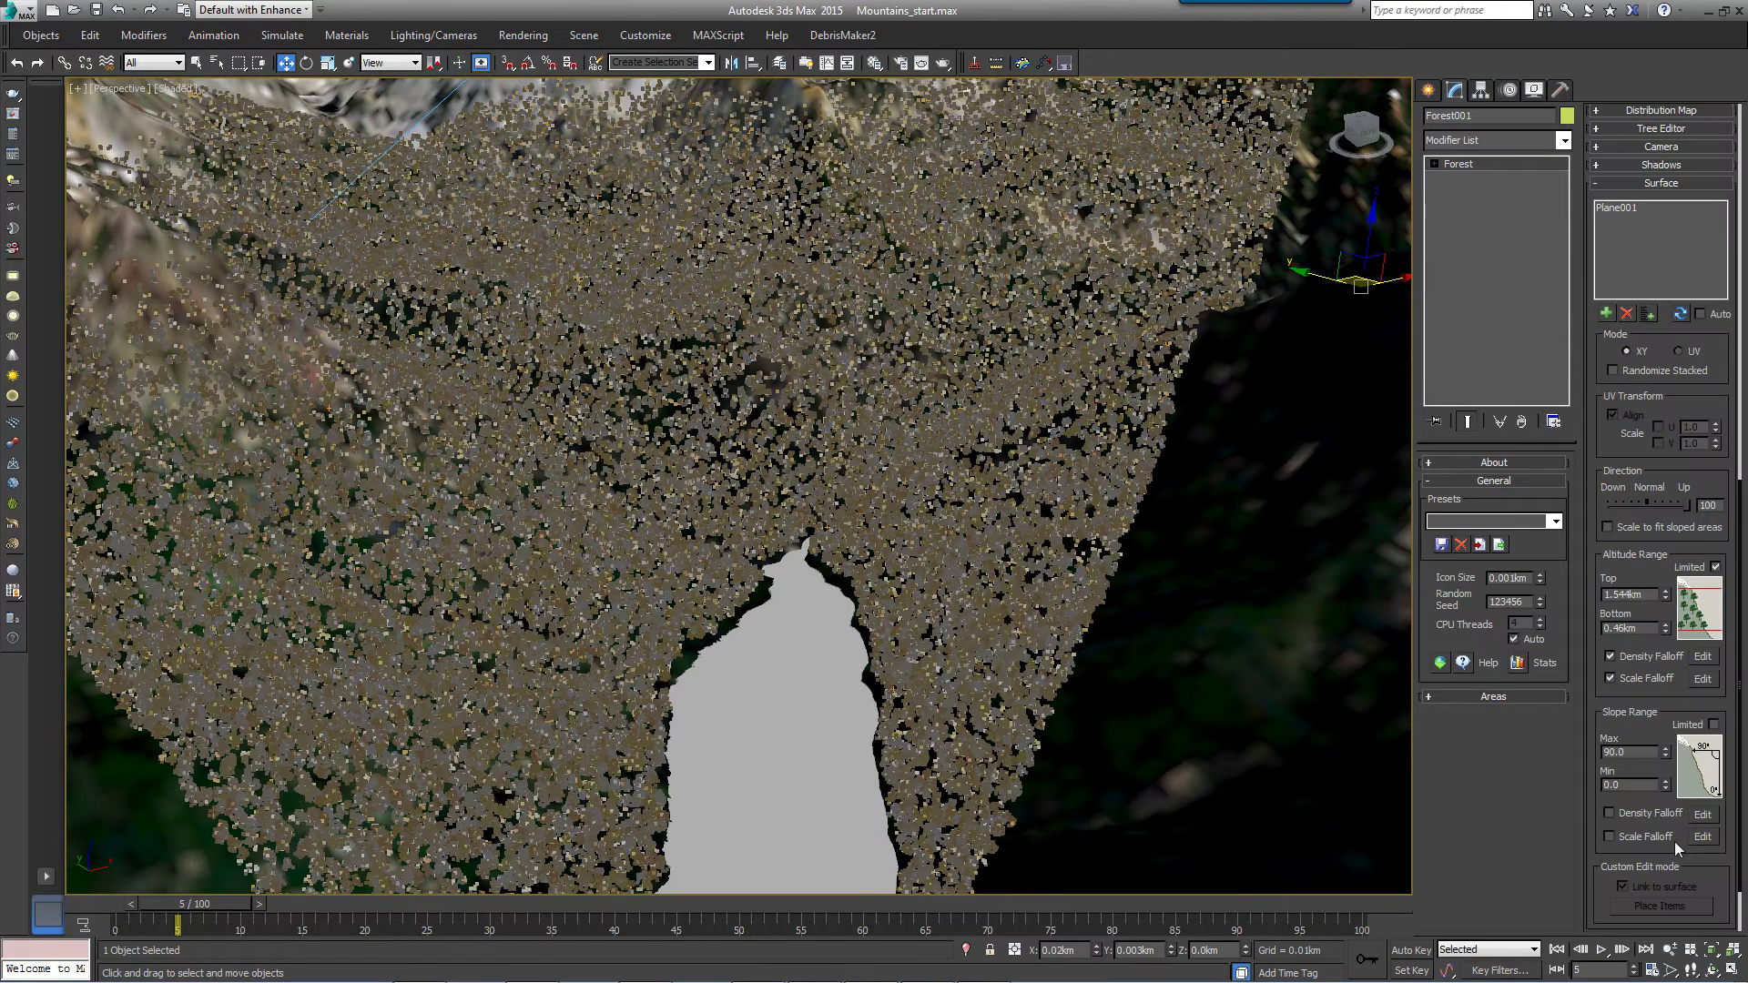
pyautogui.click(1715, 727)
pyautogui.doubleClick(1617, 752)
pyautogui.write('44')
pyautogui.press('Return')
pyautogui.keyDown('alt'); pyautogui.moveTo(1005, 637); pyautogui.dragTo(979, 587, button='middle'); pyautogui.keyUp('alt')
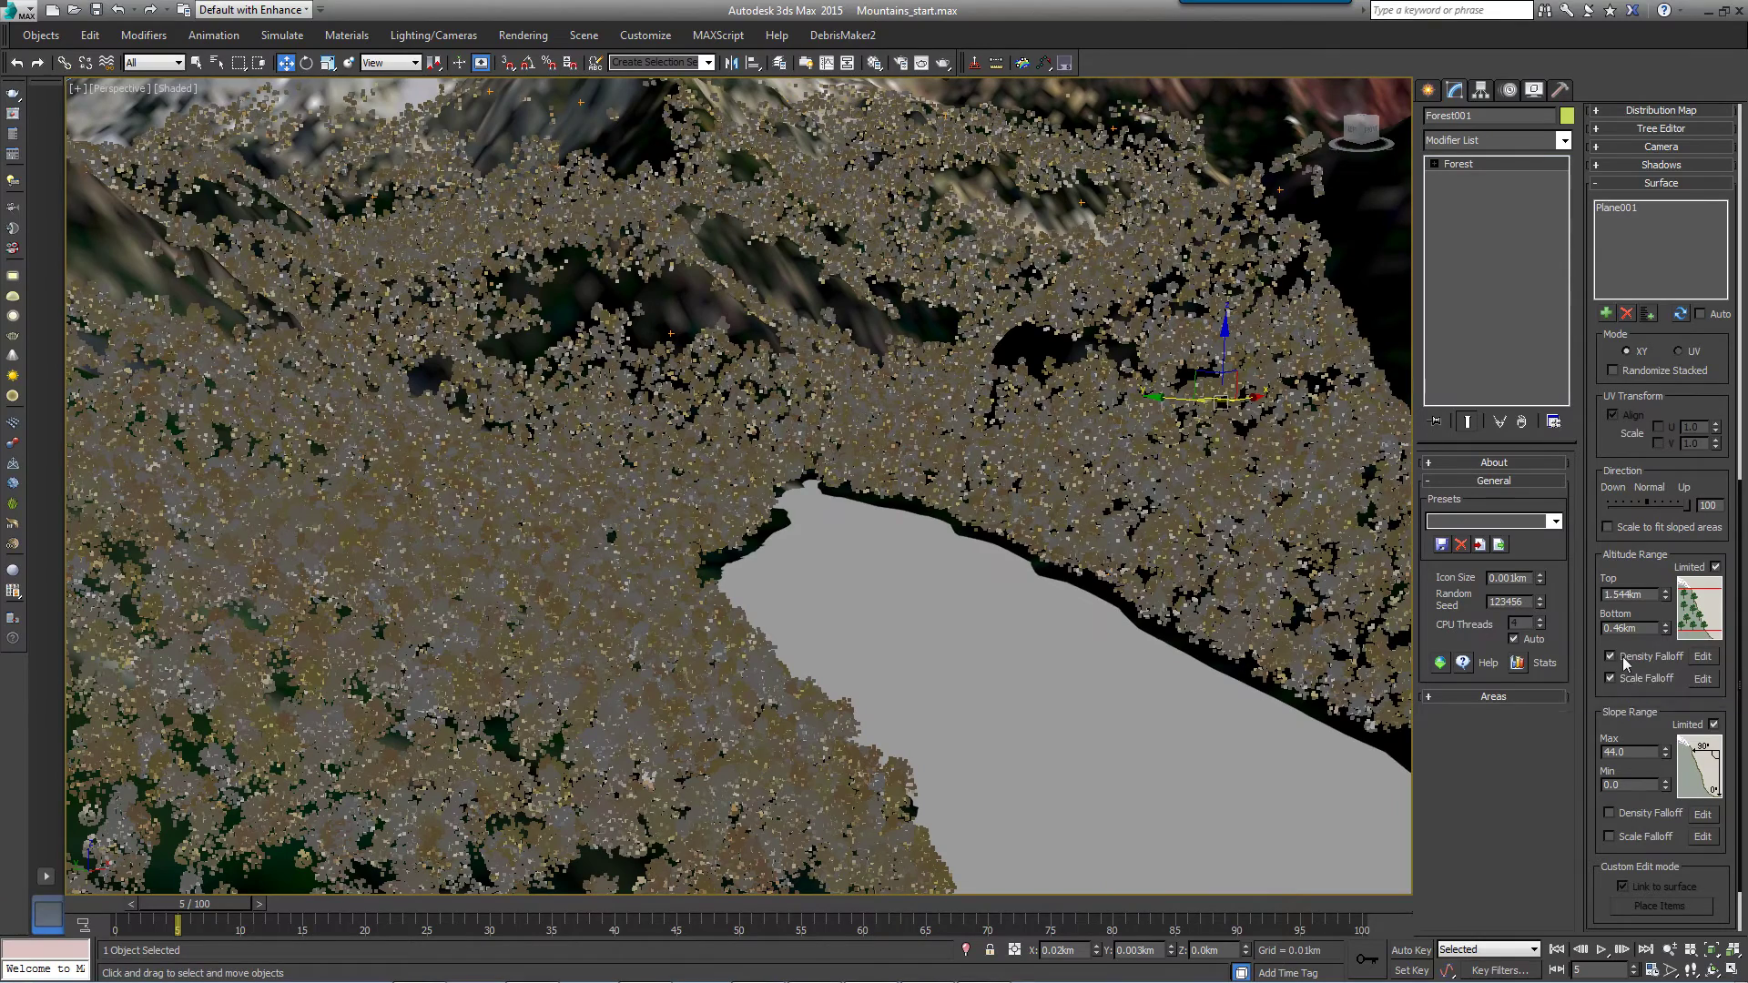
# Enable slope Density Falloff and raise and smooth the curve's middle point.
pyautogui.click(1610, 813)
pyautogui.click(1702, 814)
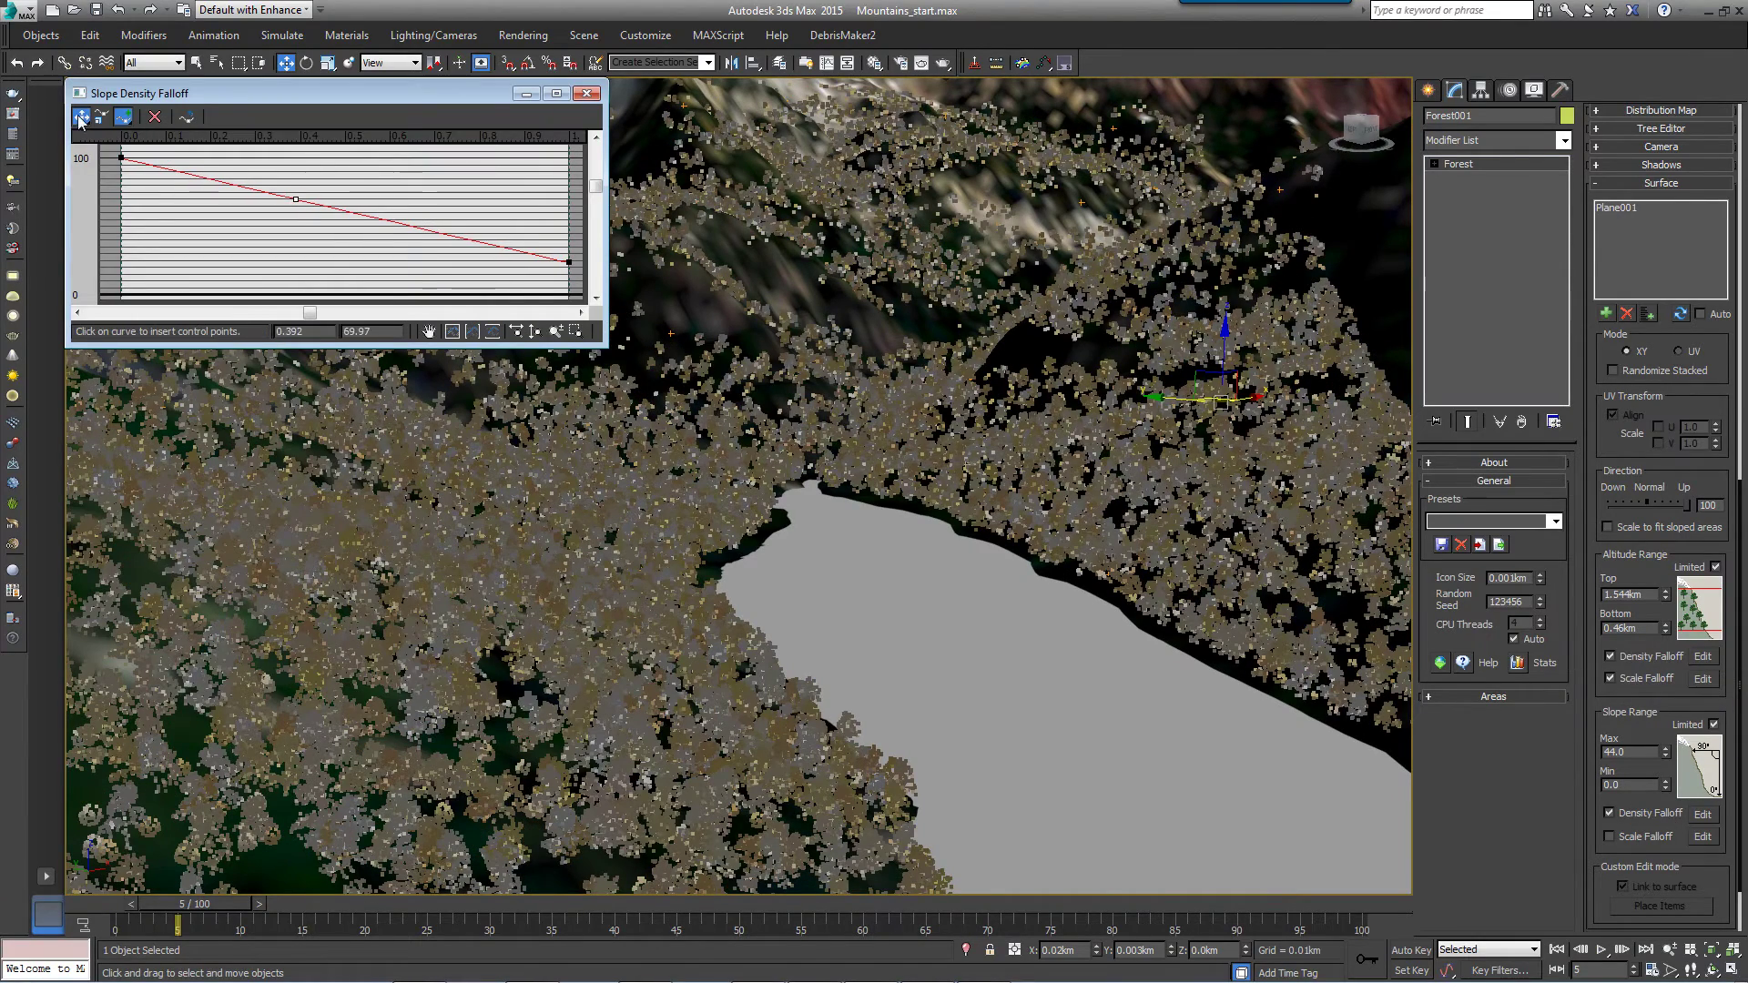
pyautogui.moveTo(296, 198); pyautogui.dragTo(355, 166)
pyautogui.rightClick(355, 165)
pyautogui.click(401, 193)
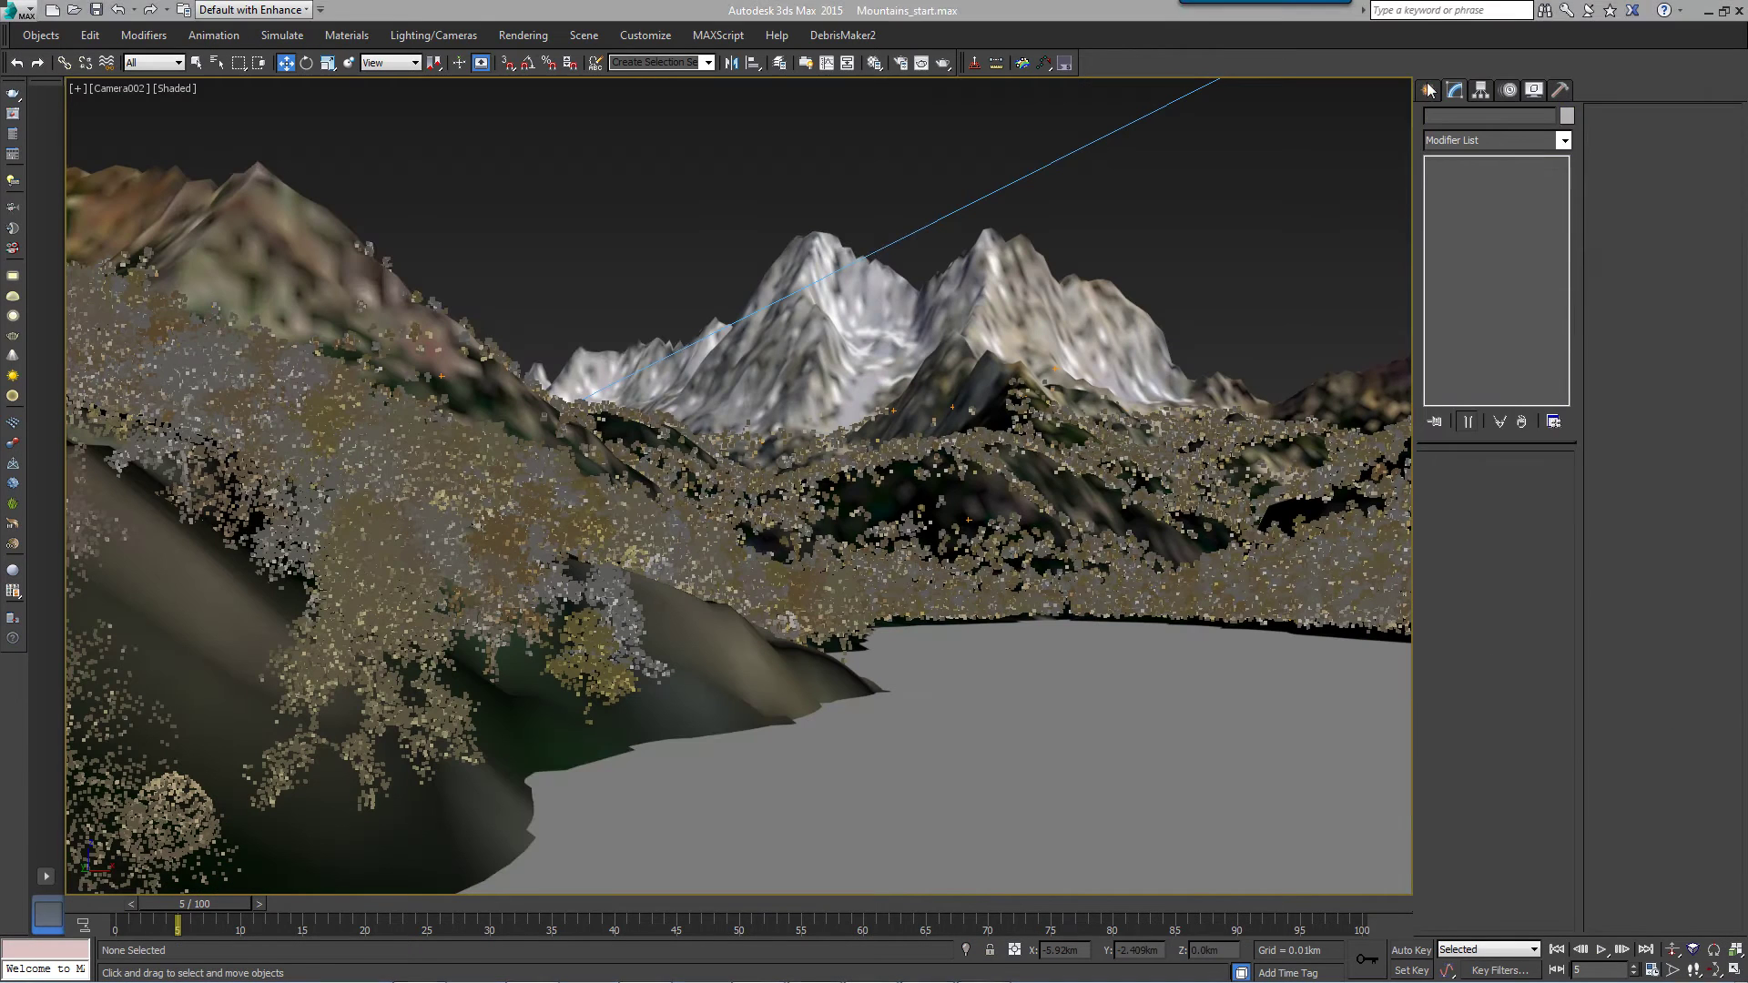
# Create a new Forest Pro object on the terrain, limited to camera visibility.
pyautogui.click(1460, 206)
pyautogui.click(905, 500)
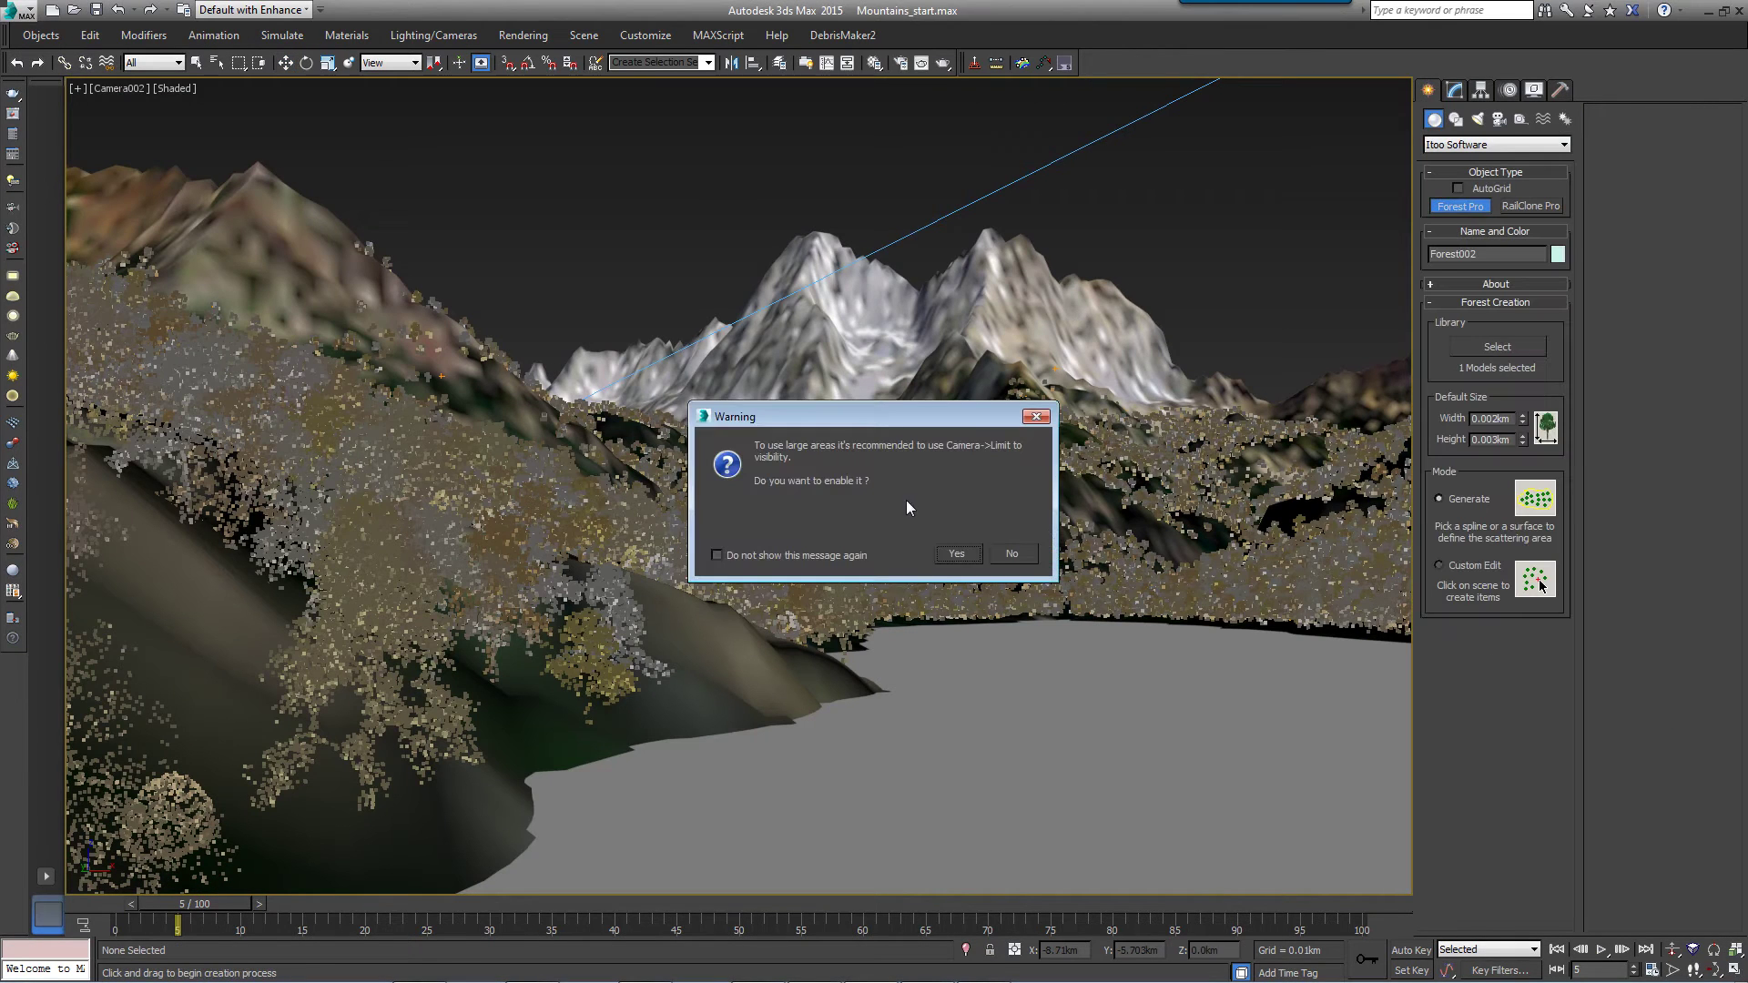
pyautogui.click(956, 555)
pyautogui.rightClick(828, 539)
pyautogui.click(1455, 90)
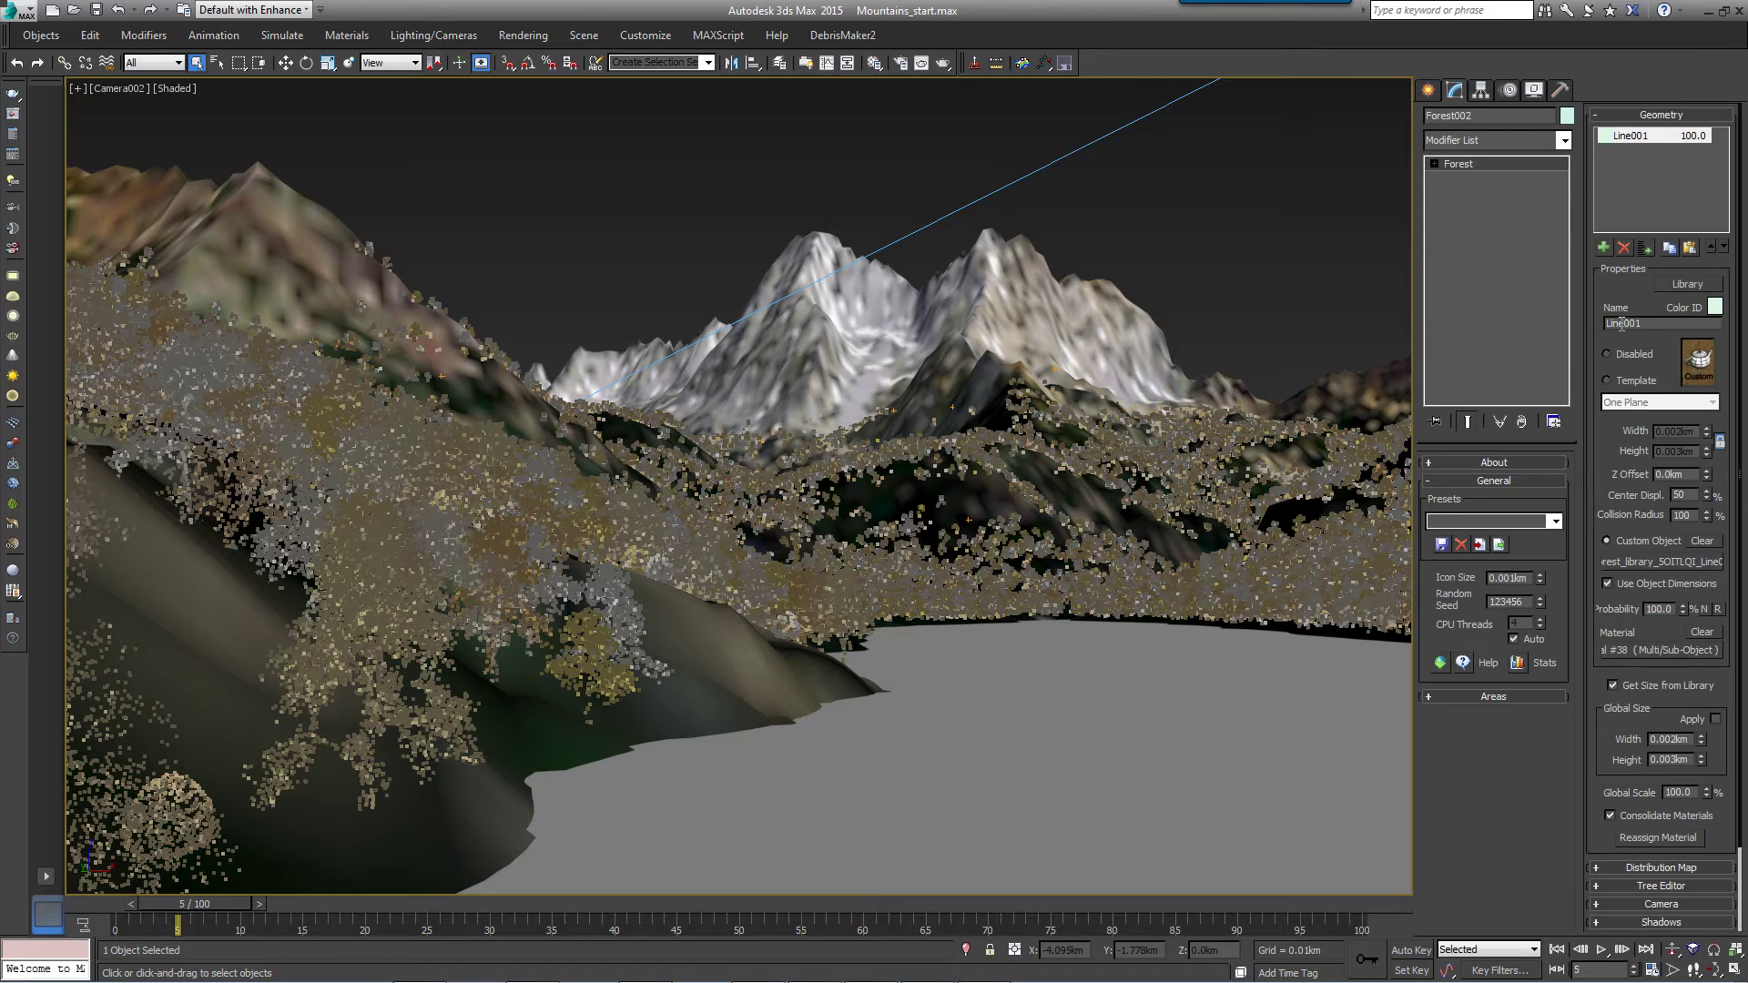
# Import Rock 02, Rock 03, Rock 03b and Rock 04 from the library.
pyautogui.click(1688, 284)
pyautogui.keyDown('ctrl'); pyautogui.click(728, 228); pyautogui.keyUp('ctrl')
pyautogui.keyDown('ctrl'); pyautogui.click(878, 207); pyautogui.keyUp('ctrl')
pyautogui.keyDown('ctrl'); pyautogui.click(1023, 208); pyautogui.keyUp('ctrl')
pyautogui.keyDown('ctrl'); pyautogui.click(644, 355); pyautogui.keyUp('ctrl')
pyautogui.click(1097, 831)
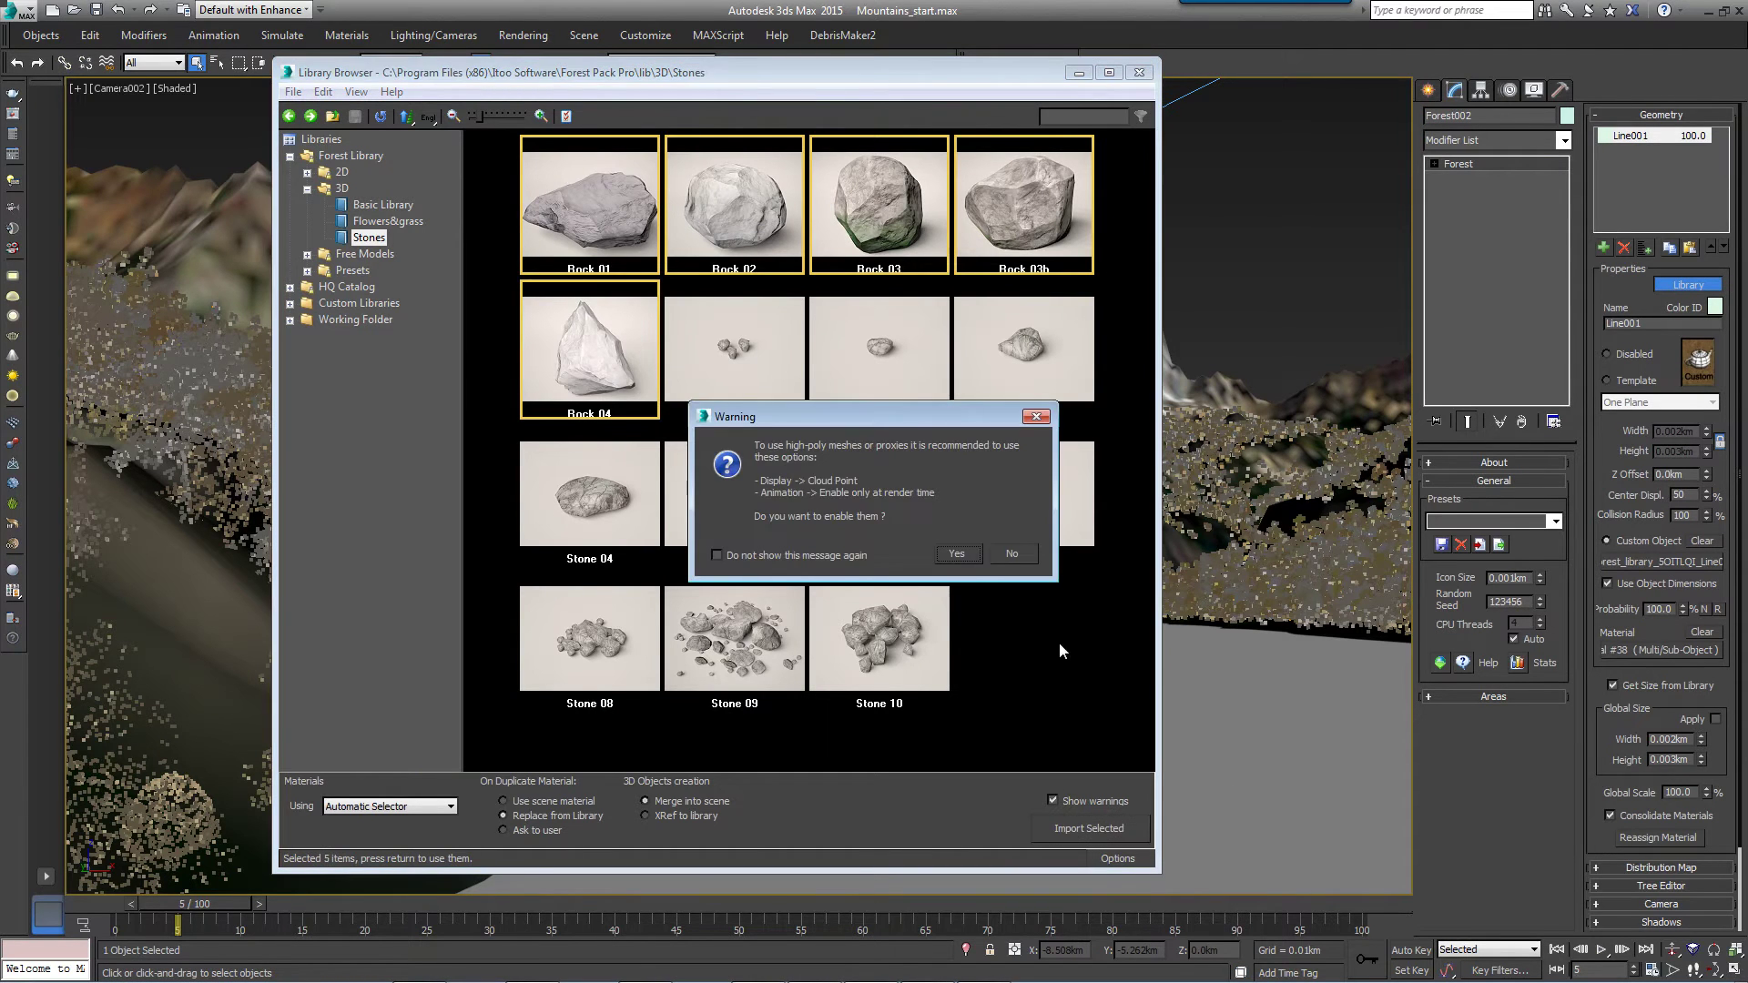
pyautogui.click(957, 554)
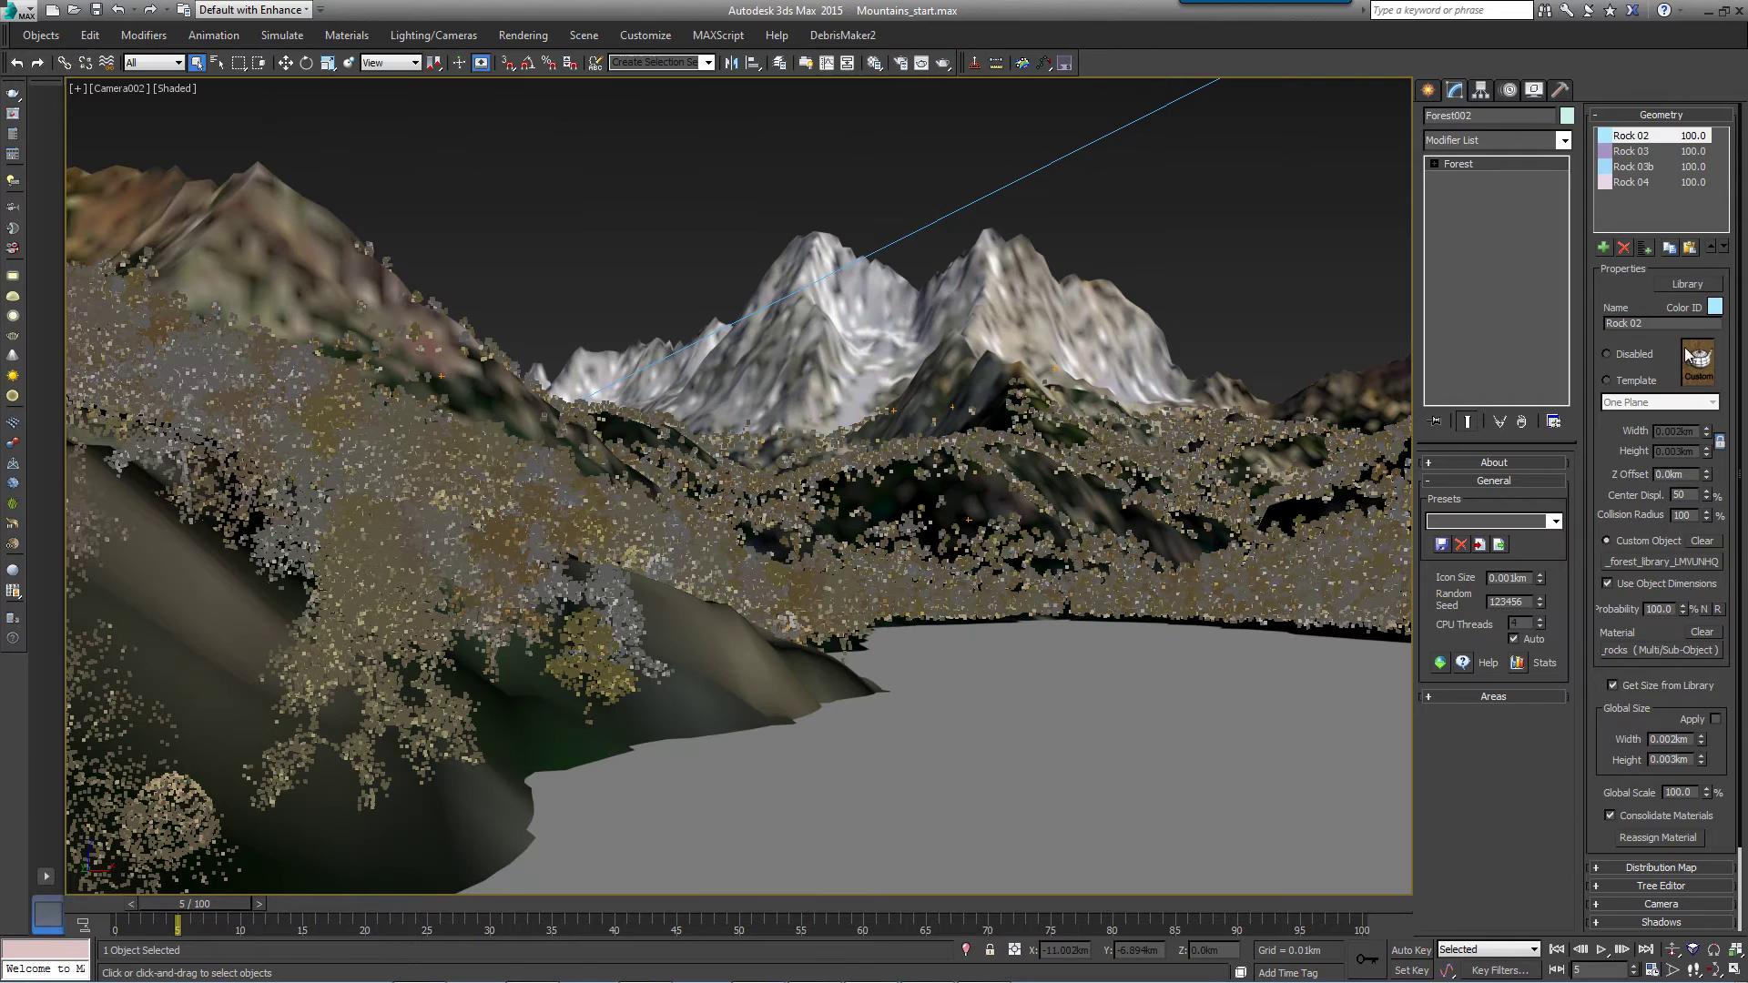
# Set the rock forest's Global Scale to 400%.
pyautogui.doubleClick(1684, 792)
pyautogui.write('400')
pyautogui.press('Return')
pyautogui.click(1711, 117)
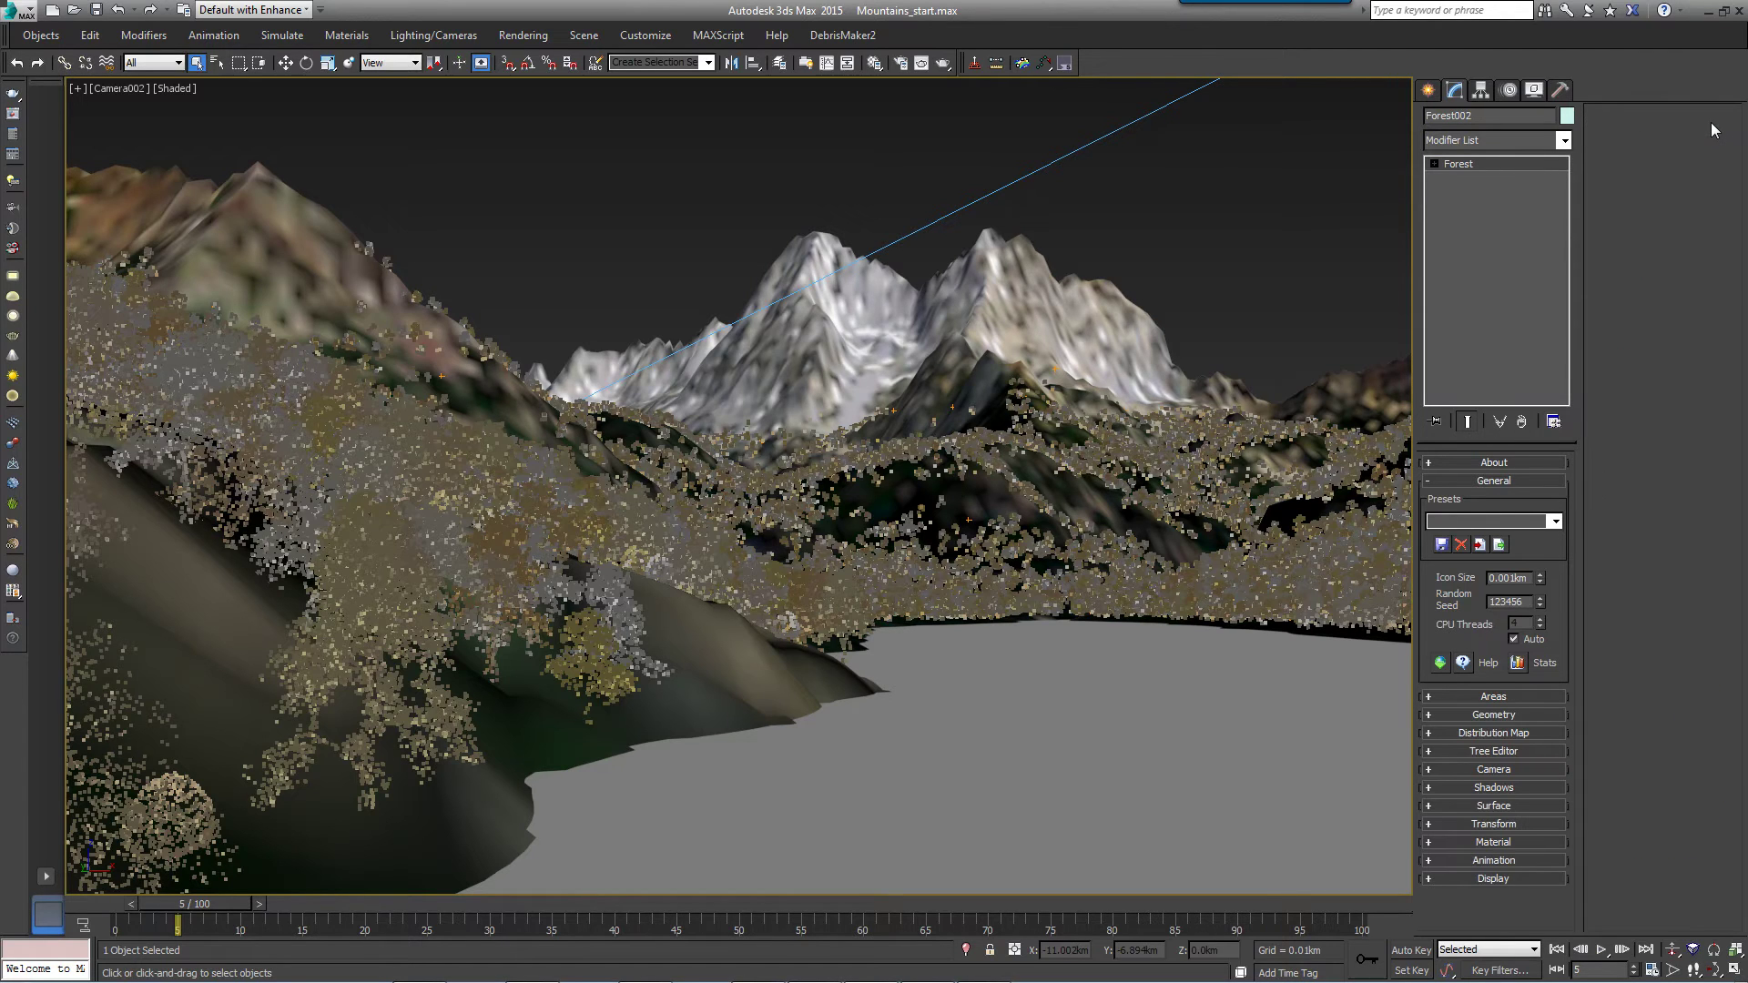
# Add spline Line001 as an include area for Forest002's rock scatter.
pyautogui.click(1484, 699)
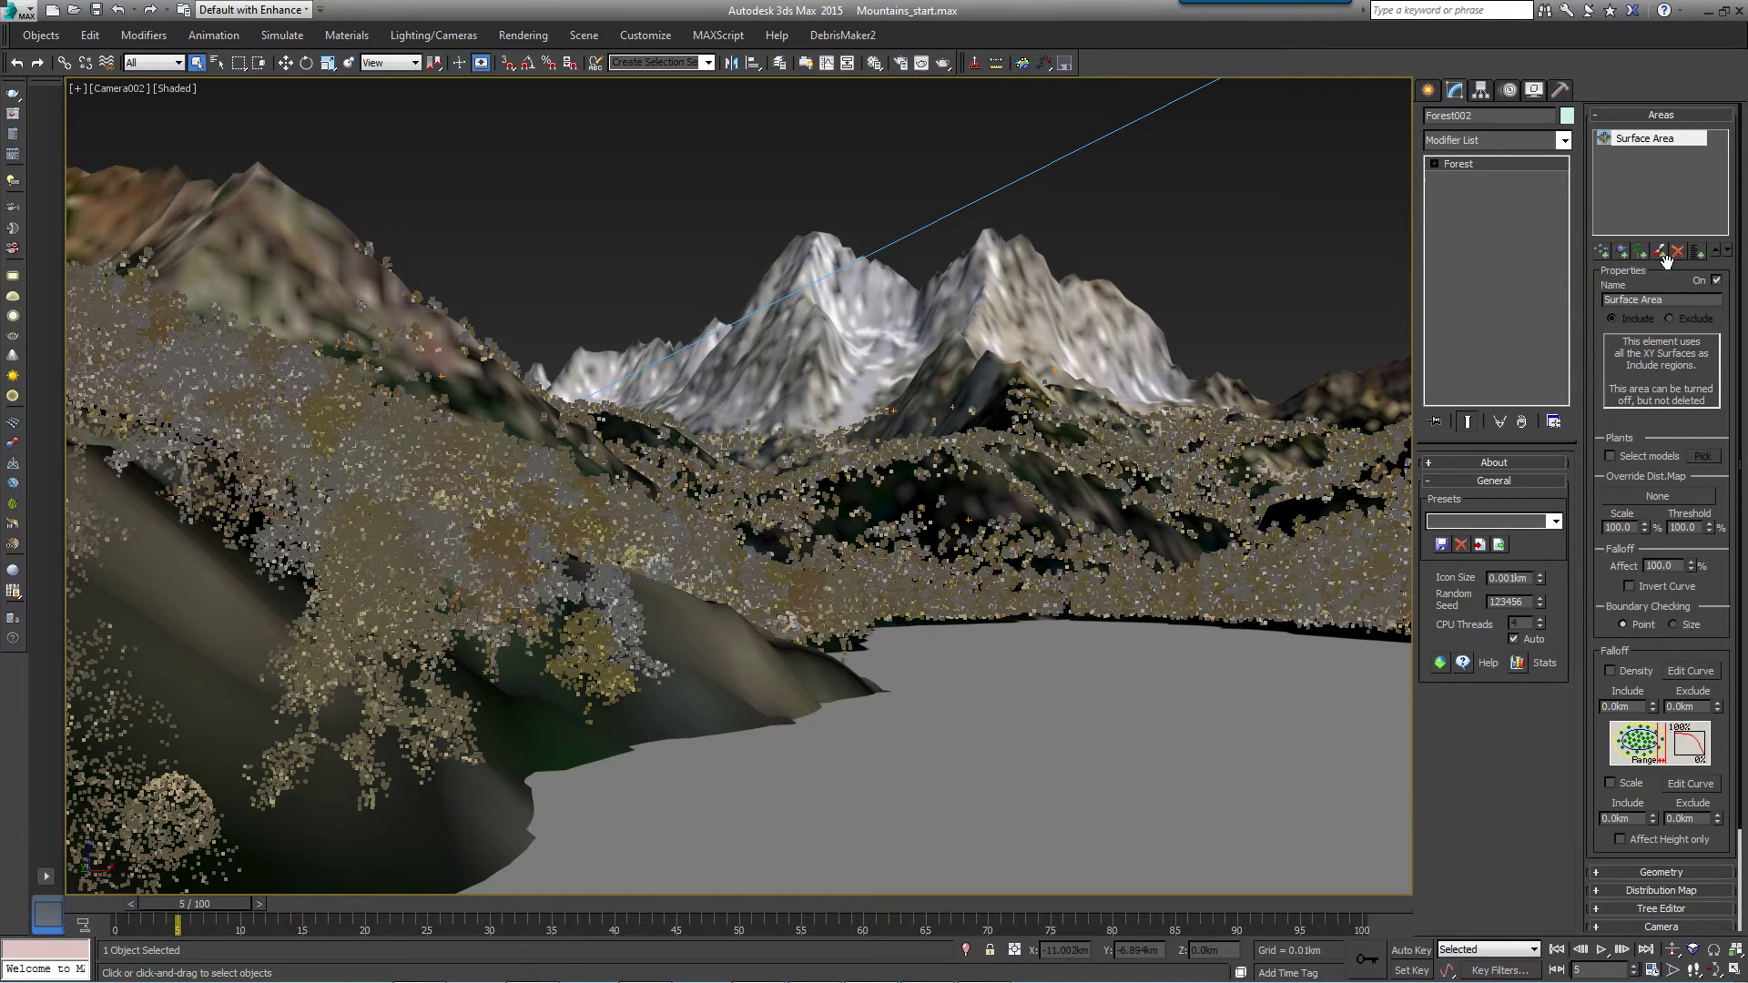
pyautogui.click(1604, 252)
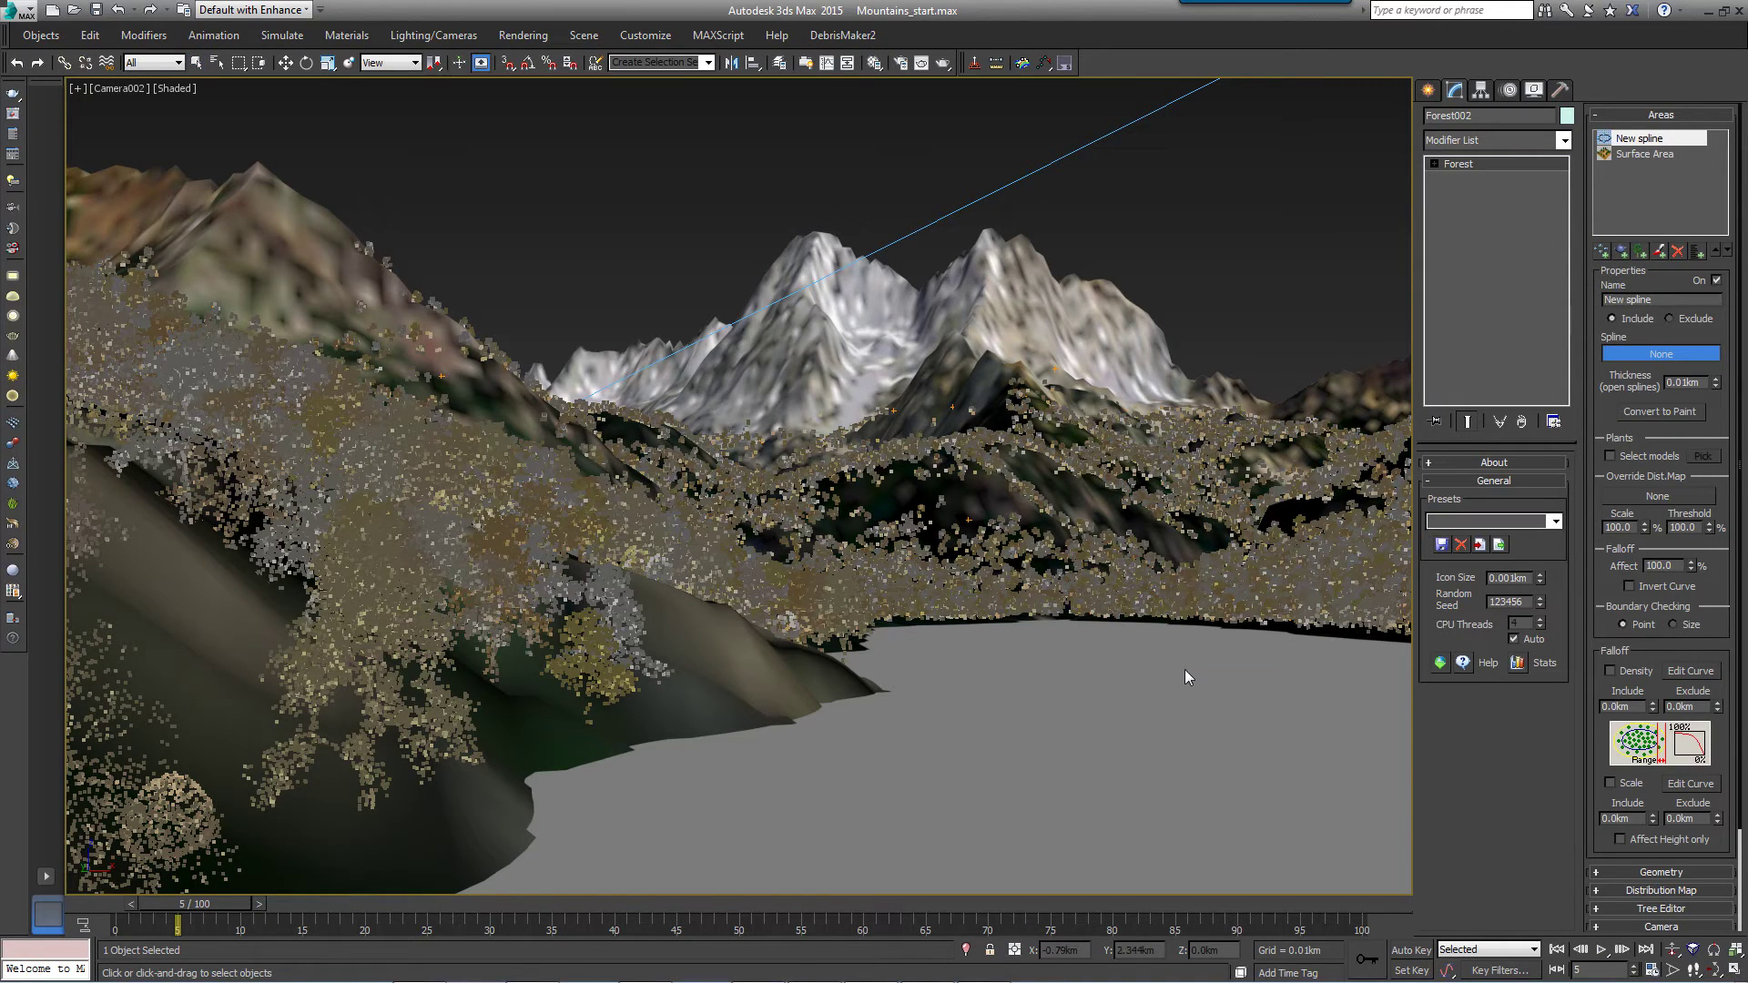
pyautogui.press('F3')
pyautogui.click(1161, 707)
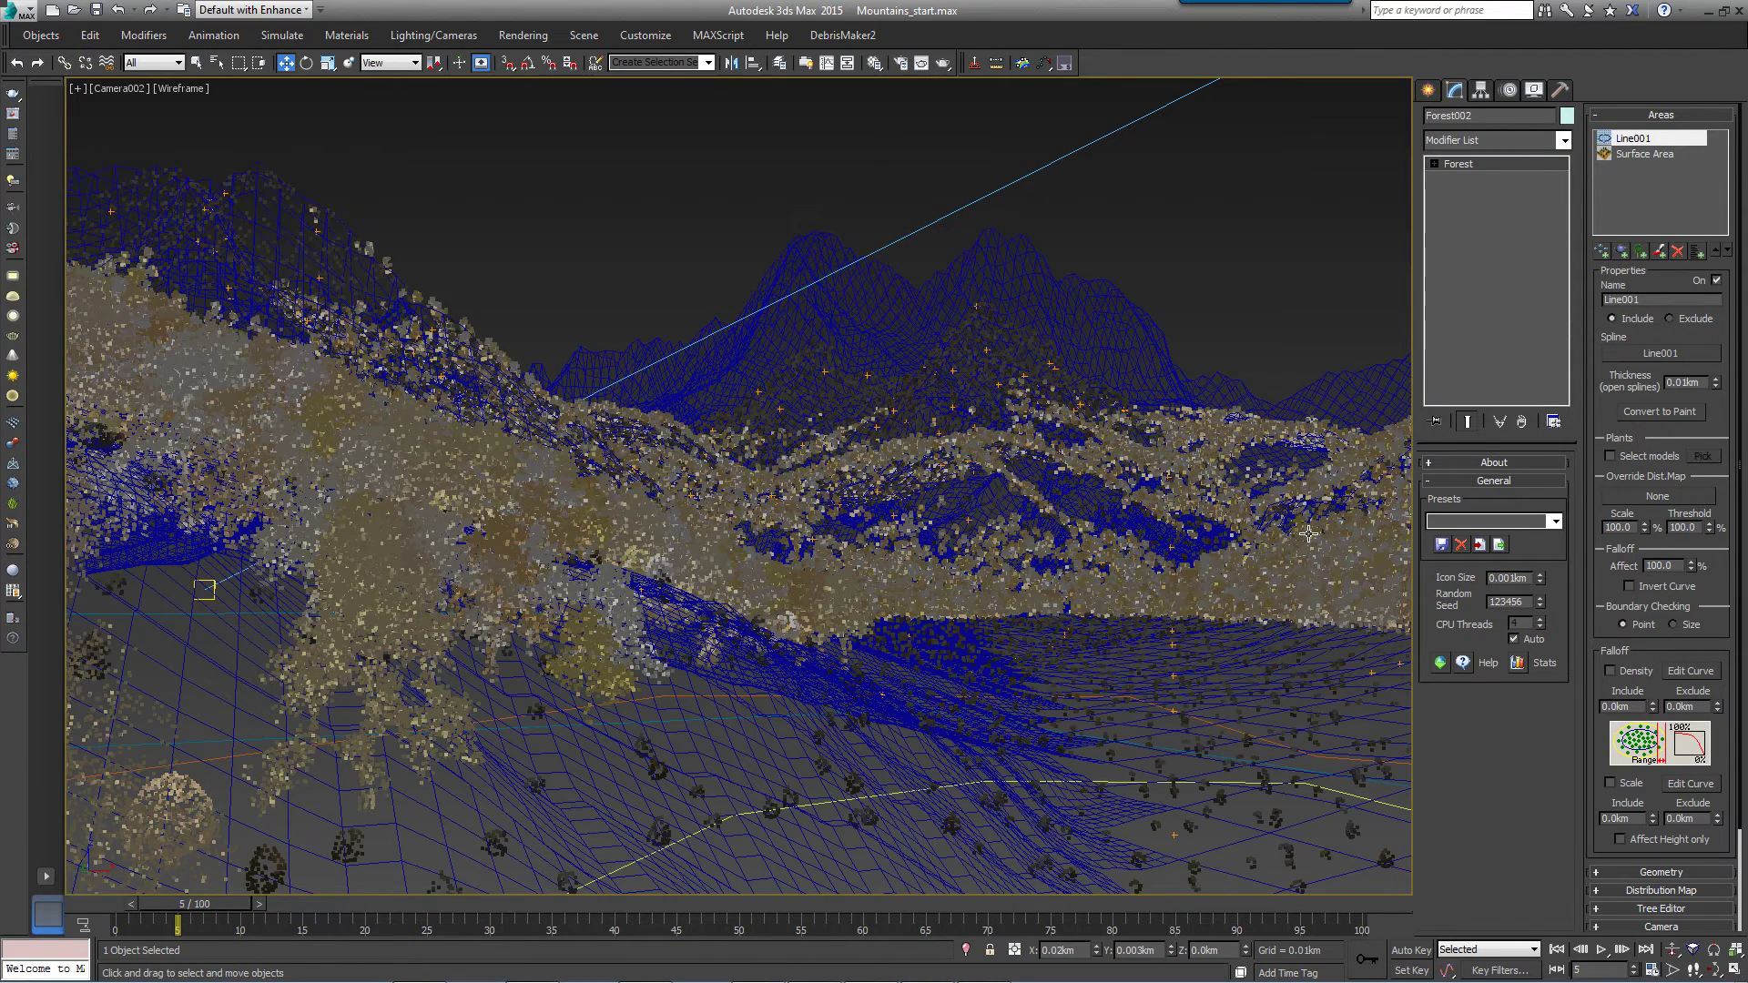
pyautogui.press('F3')
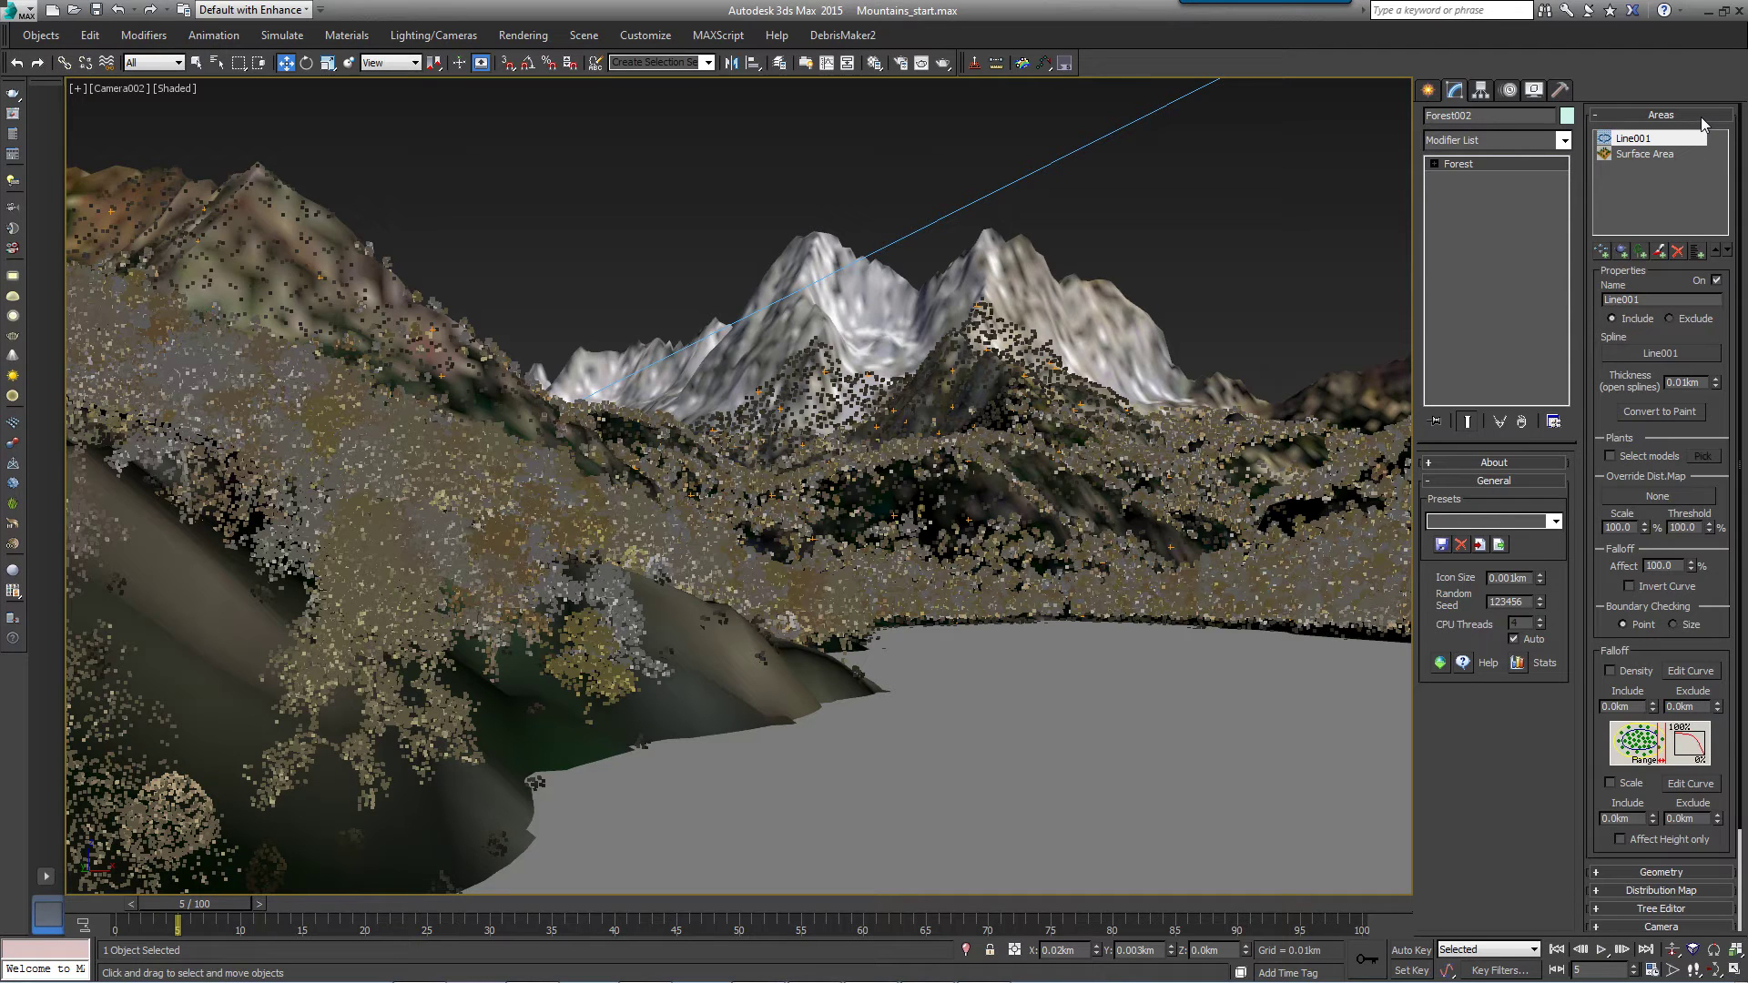
pyautogui.click(1701, 116)
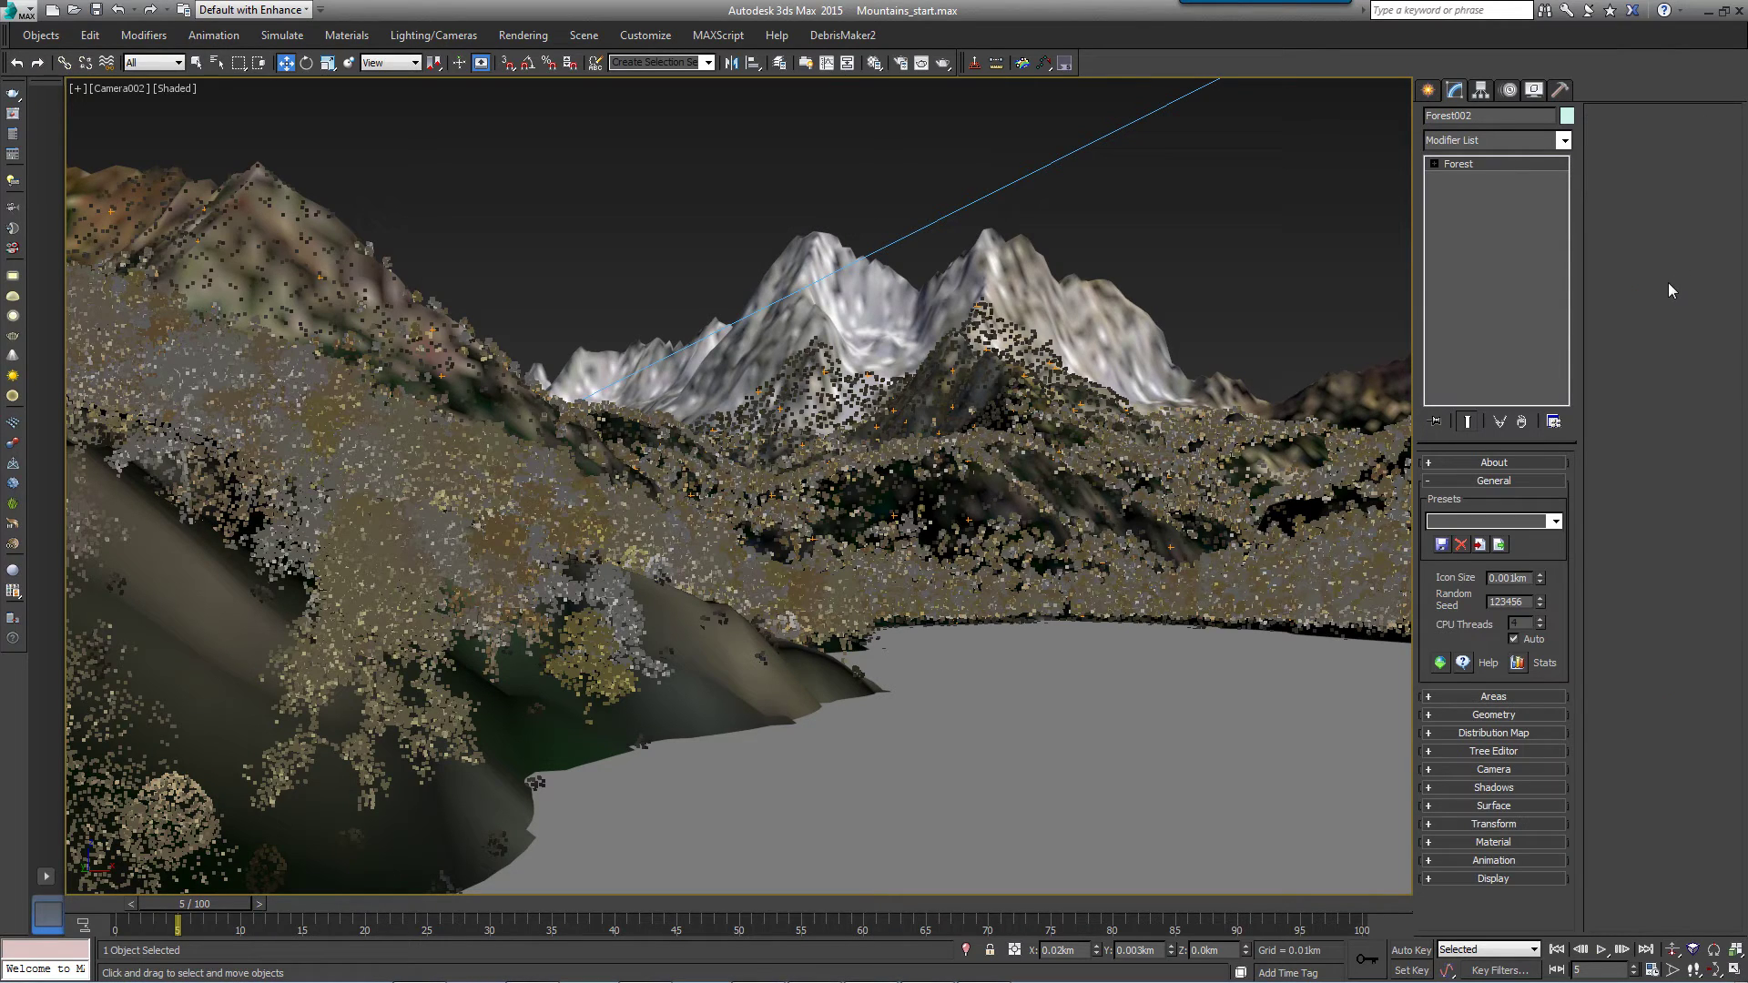
# Set Forest002's distribution map to Full with 0.65 density X units.
pyautogui.click(1524, 730)
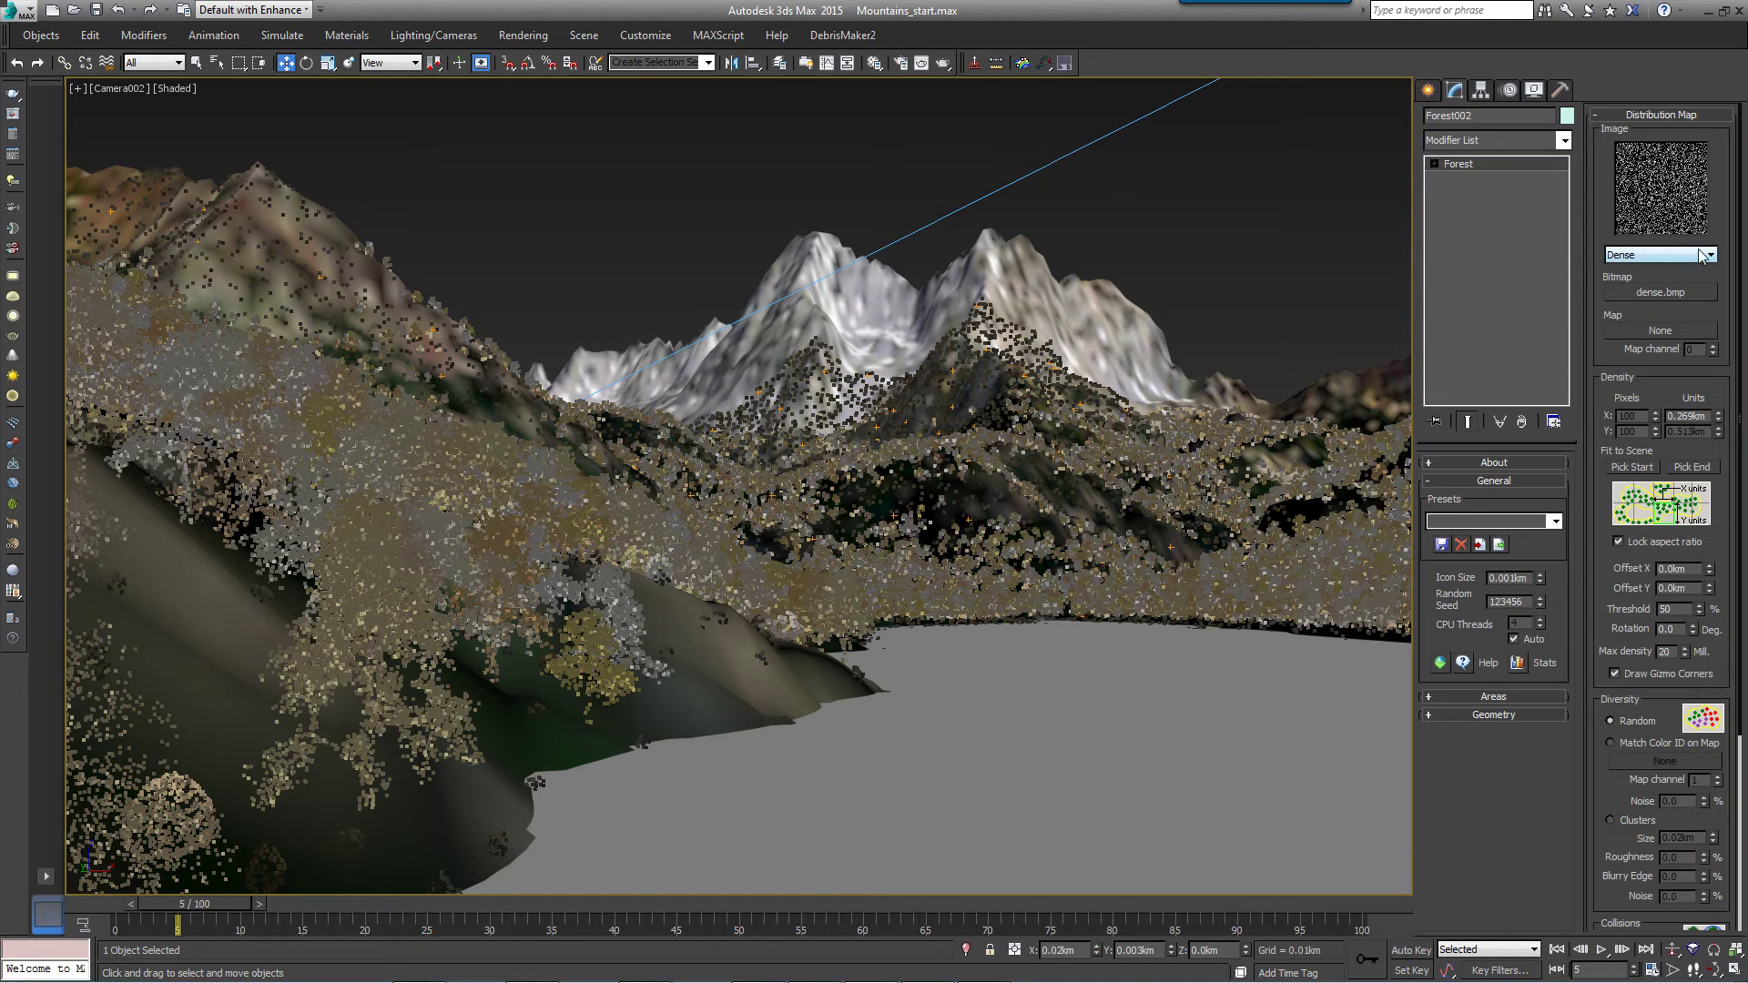
pyautogui.click(1710, 255)
pyautogui.click(1638, 354)
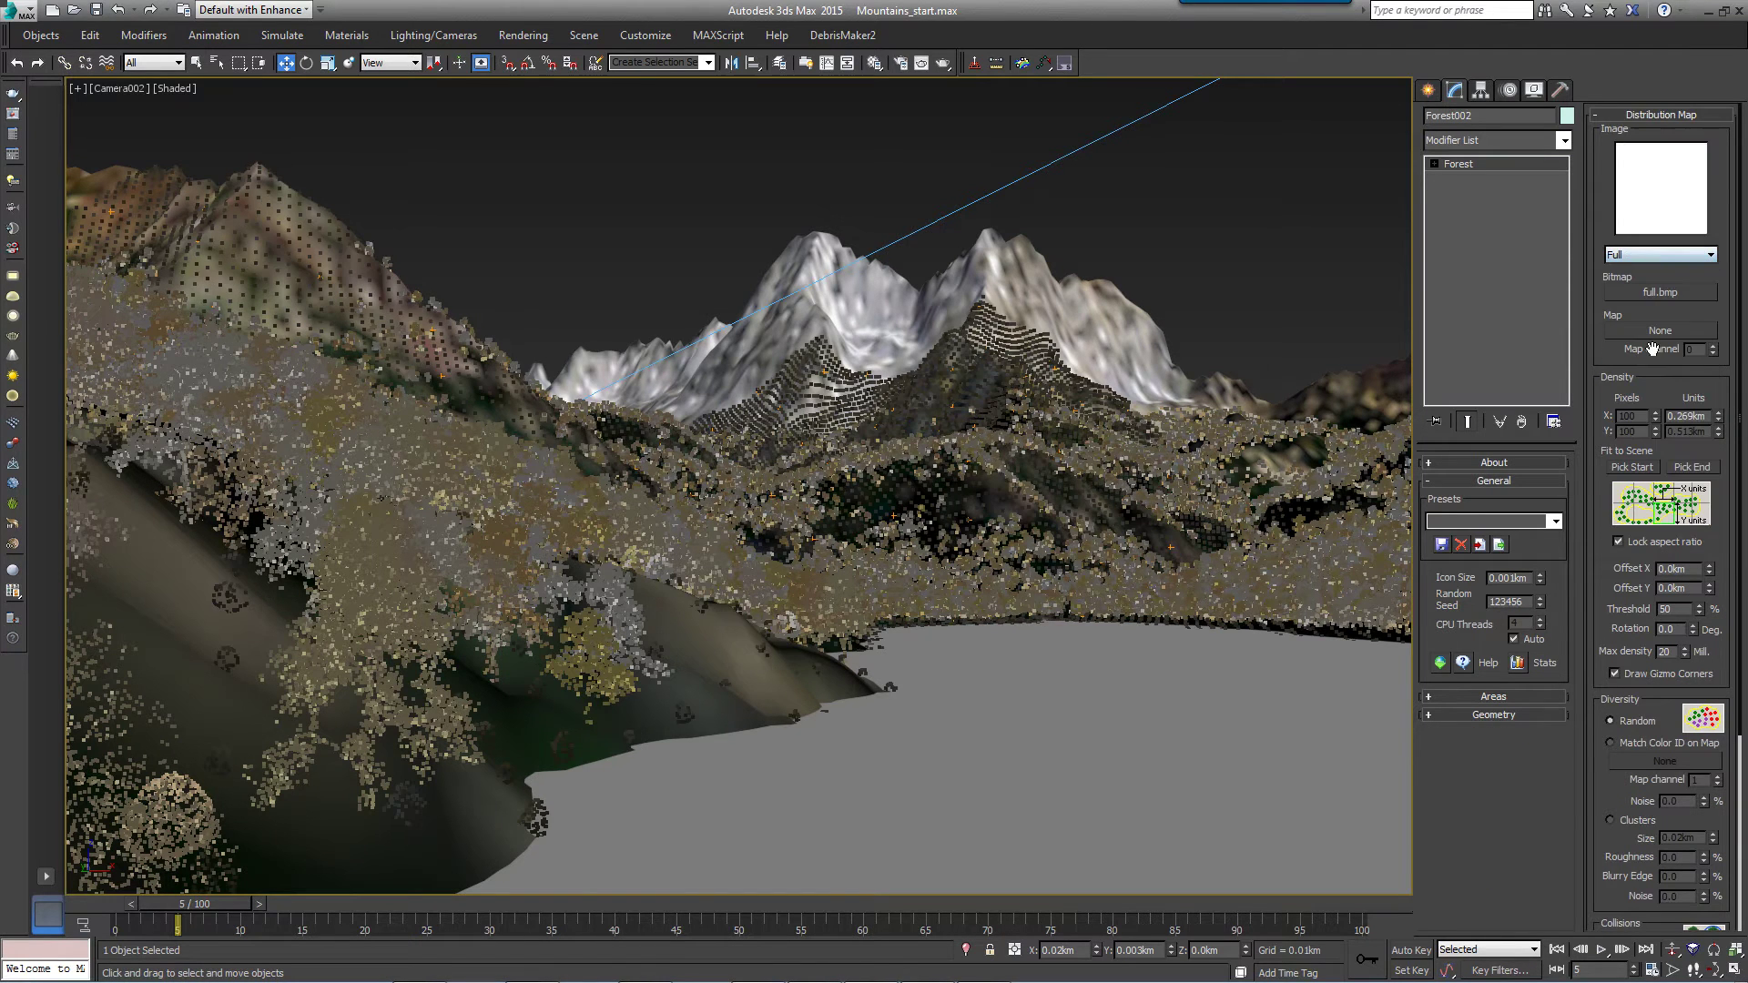
pyautogui.doubleClick(1677, 416)
pyautogui.write('0.65')
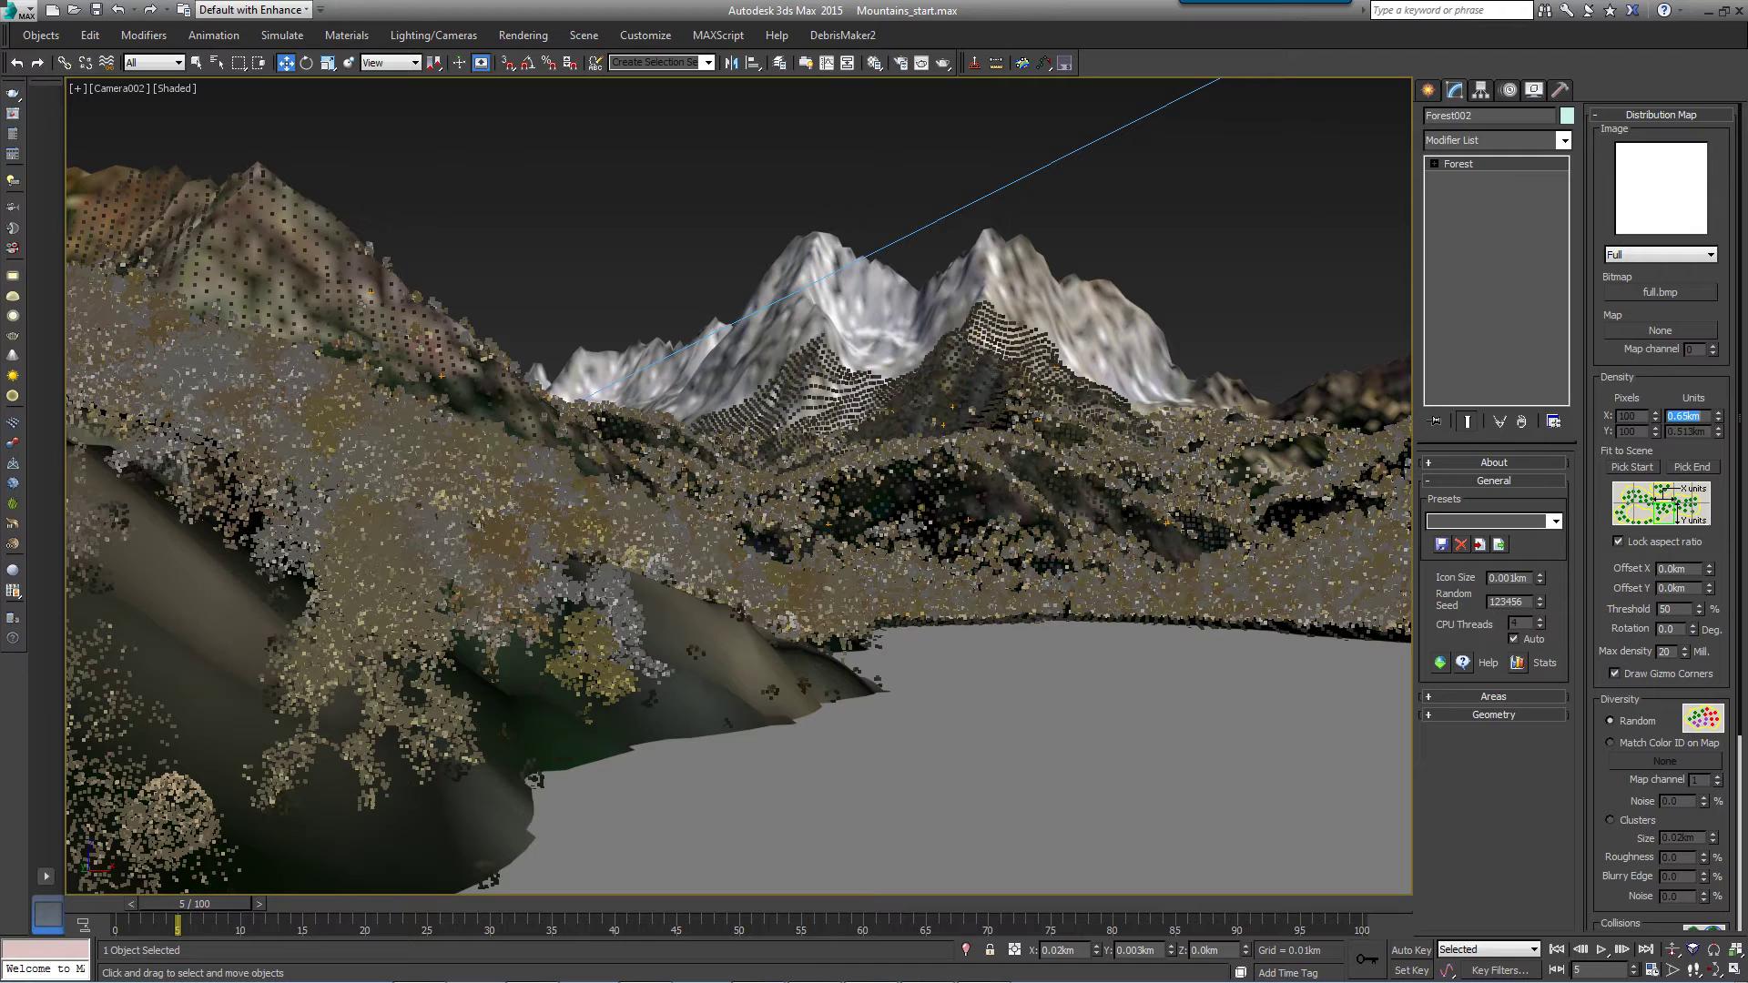
pyautogui.click(1685, 113)
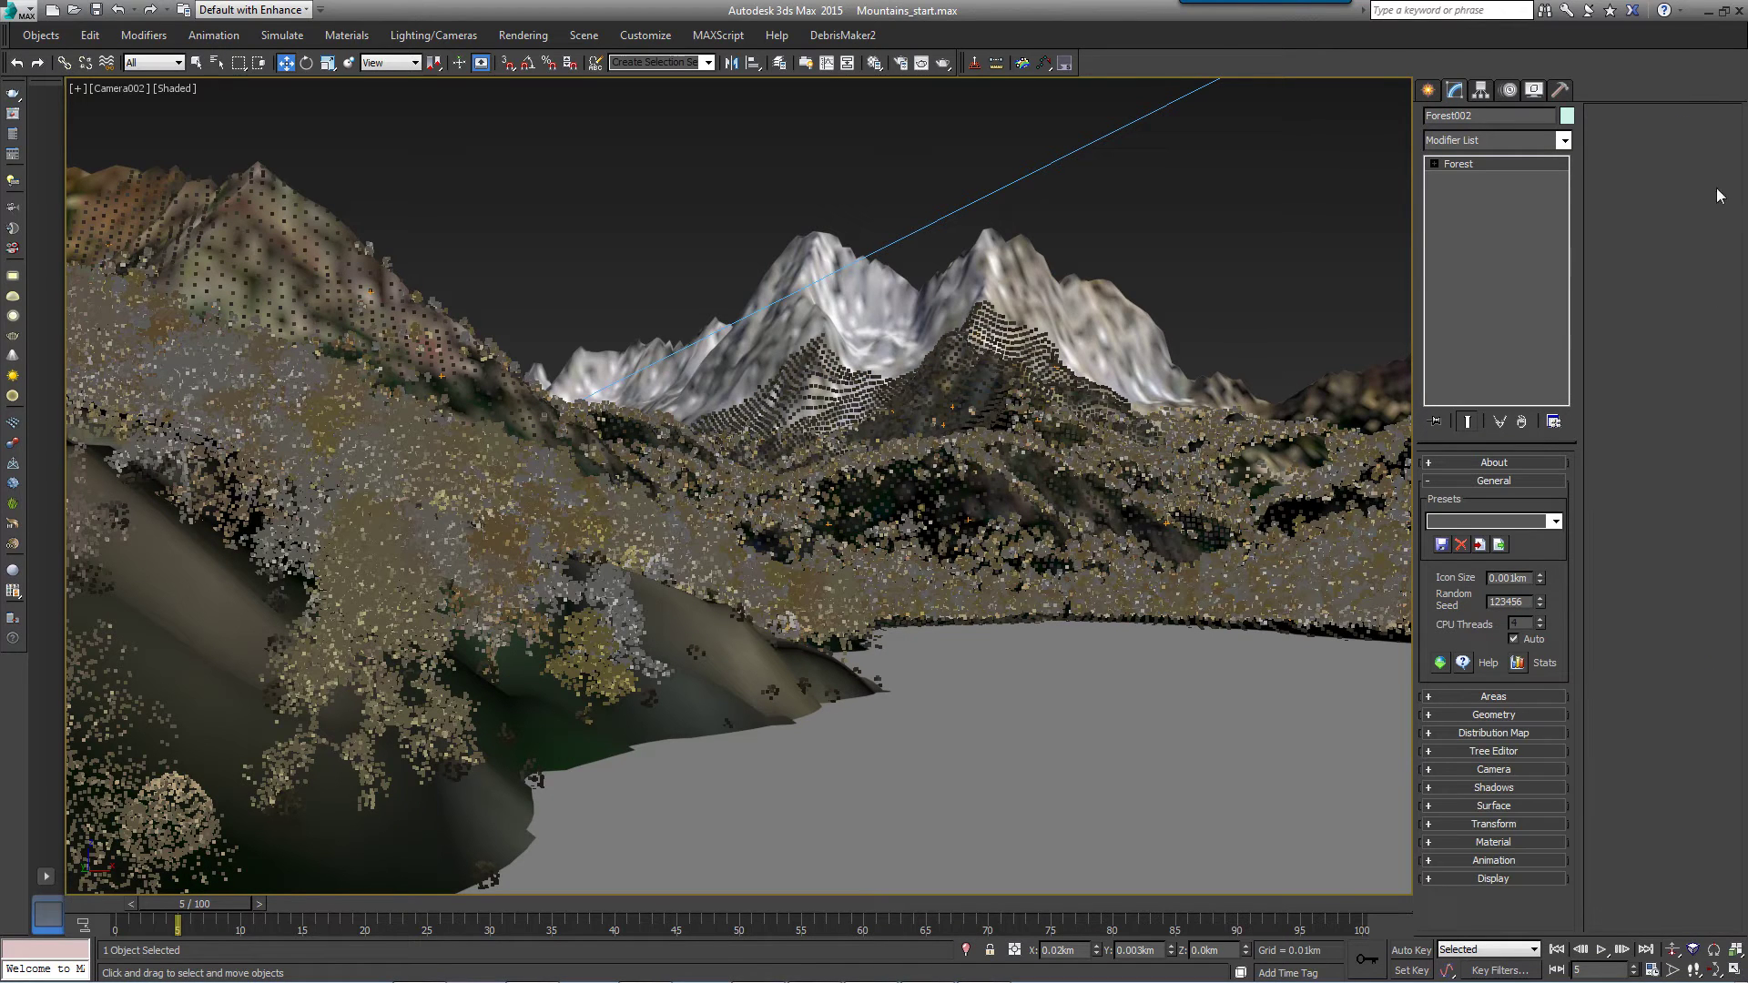
# Enable translation with X and Y offsets -200 to 200 and minimum scale 10.
pyautogui.click(1532, 823)
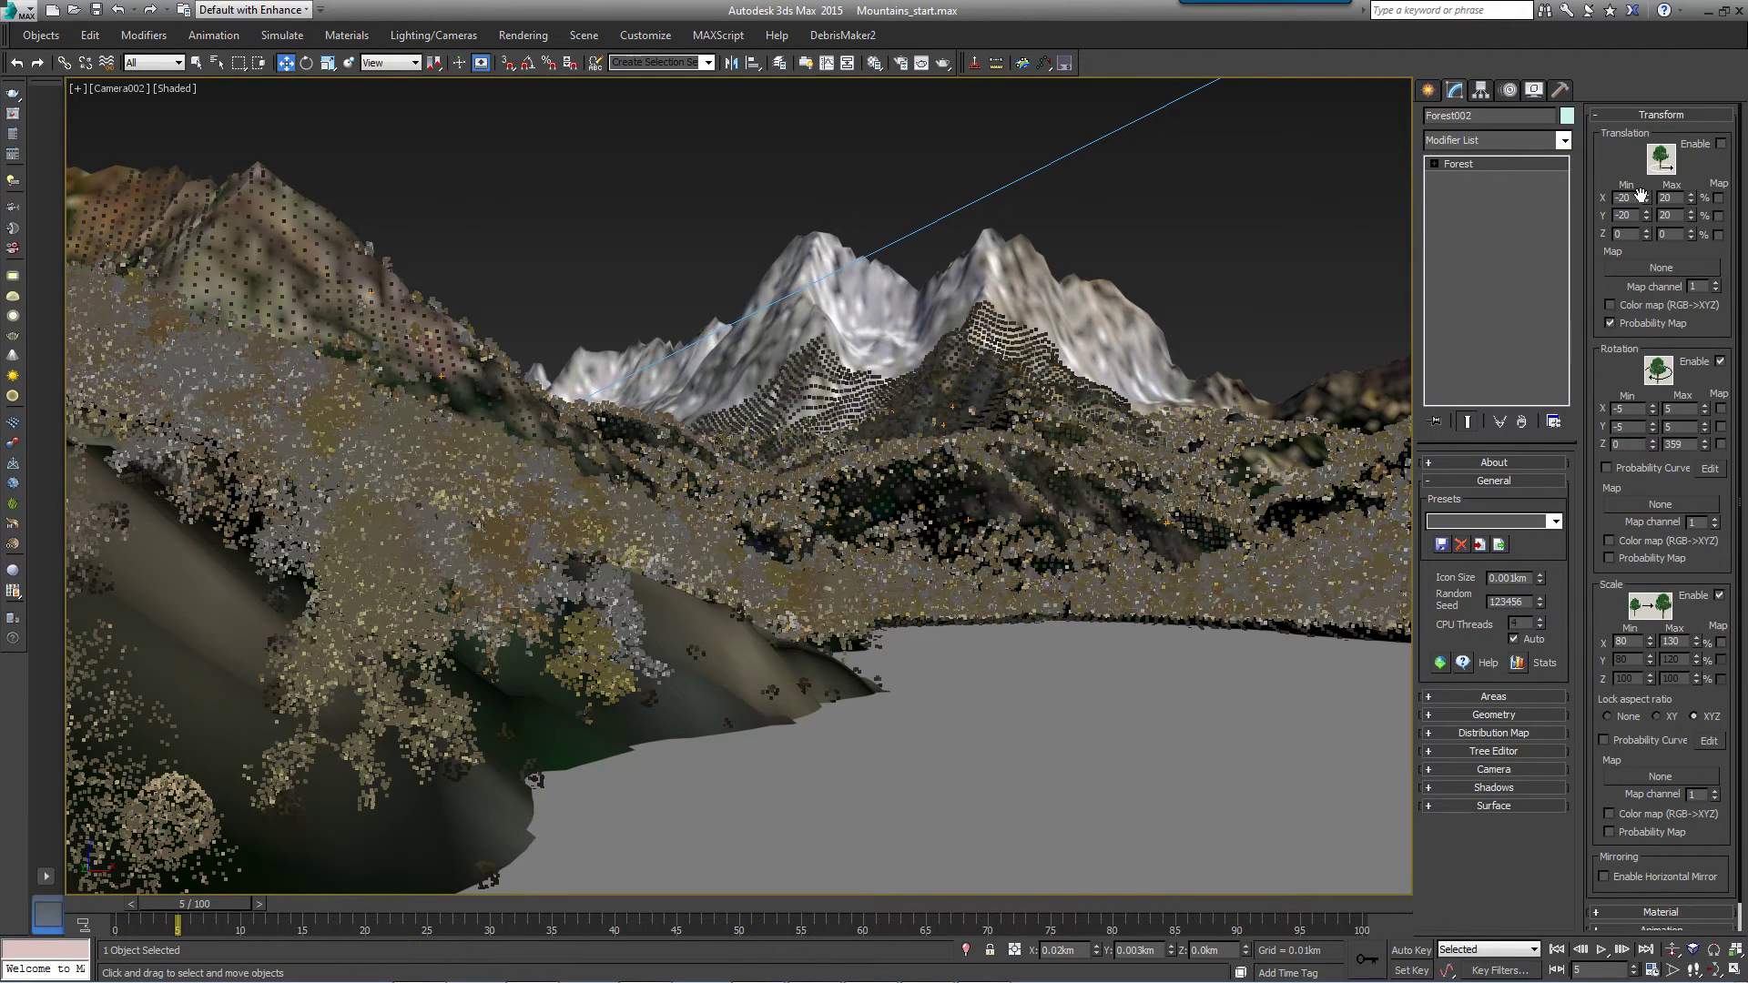
pyautogui.click(1720, 143)
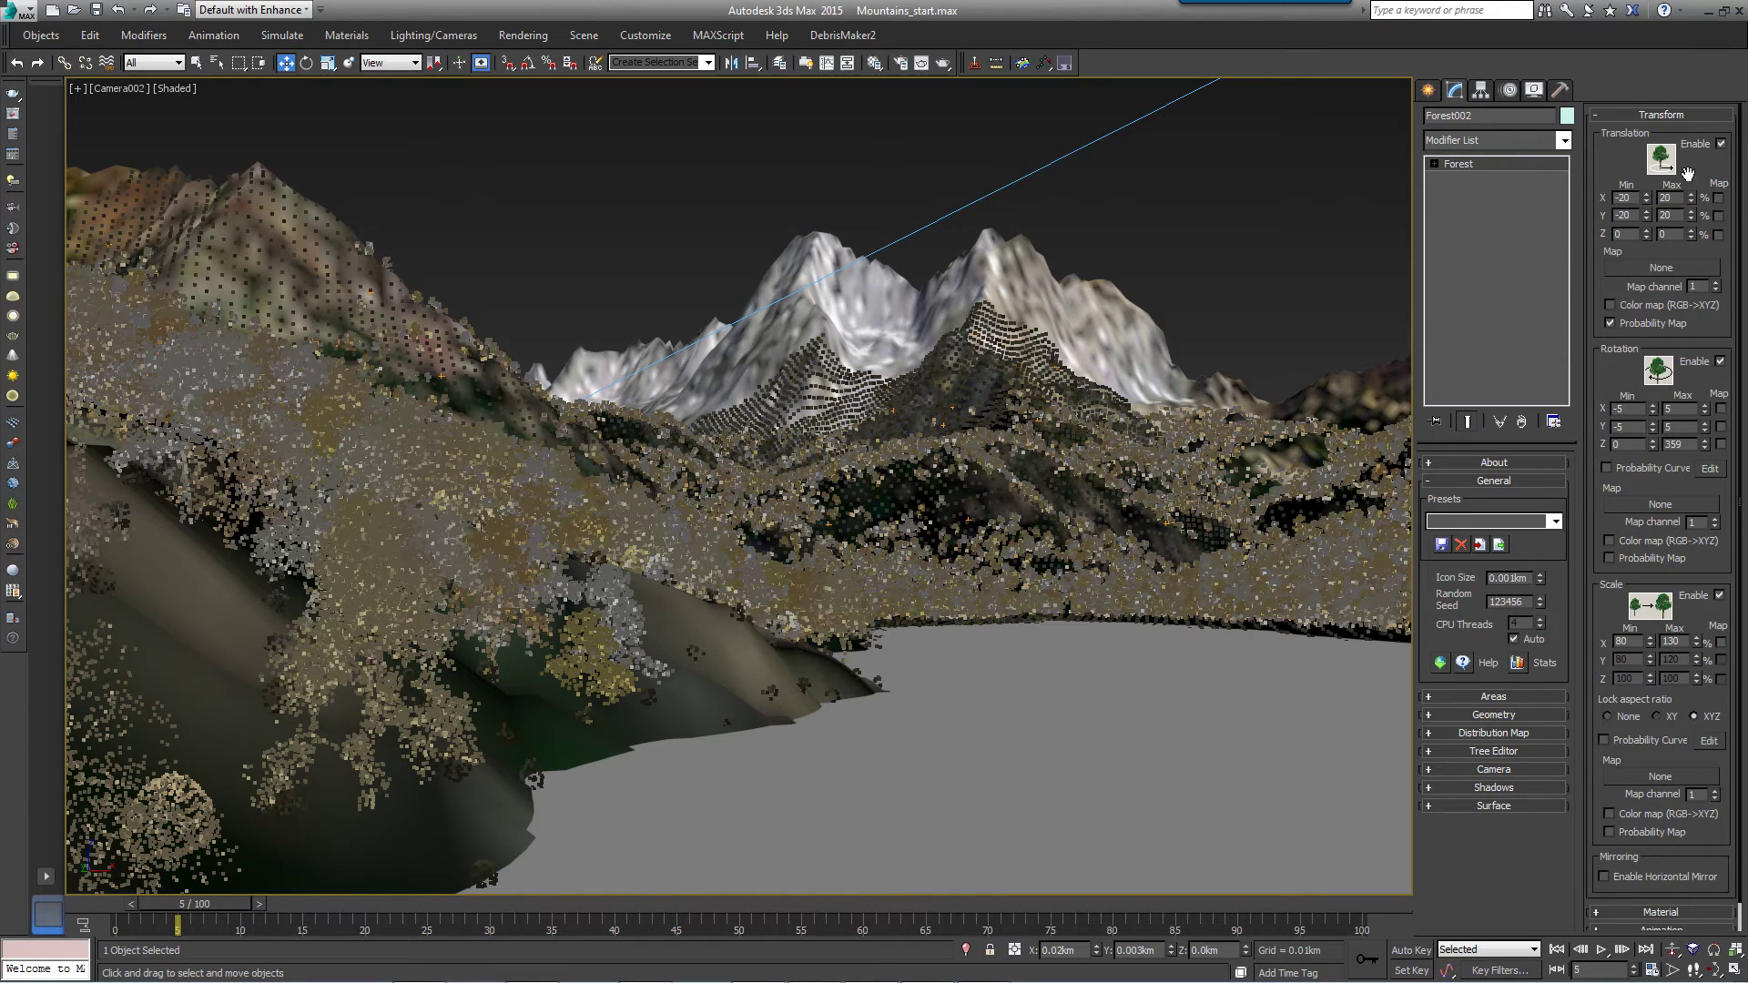
pyautogui.click(1630, 198)
pyautogui.write('0')
pyautogui.doubleClick(1666, 197)
pyautogui.write('200')
pyautogui.press('Return')
pyautogui.write('0')
pyautogui.press('Return')
pyautogui.write('10')
pyautogui.press('Return')
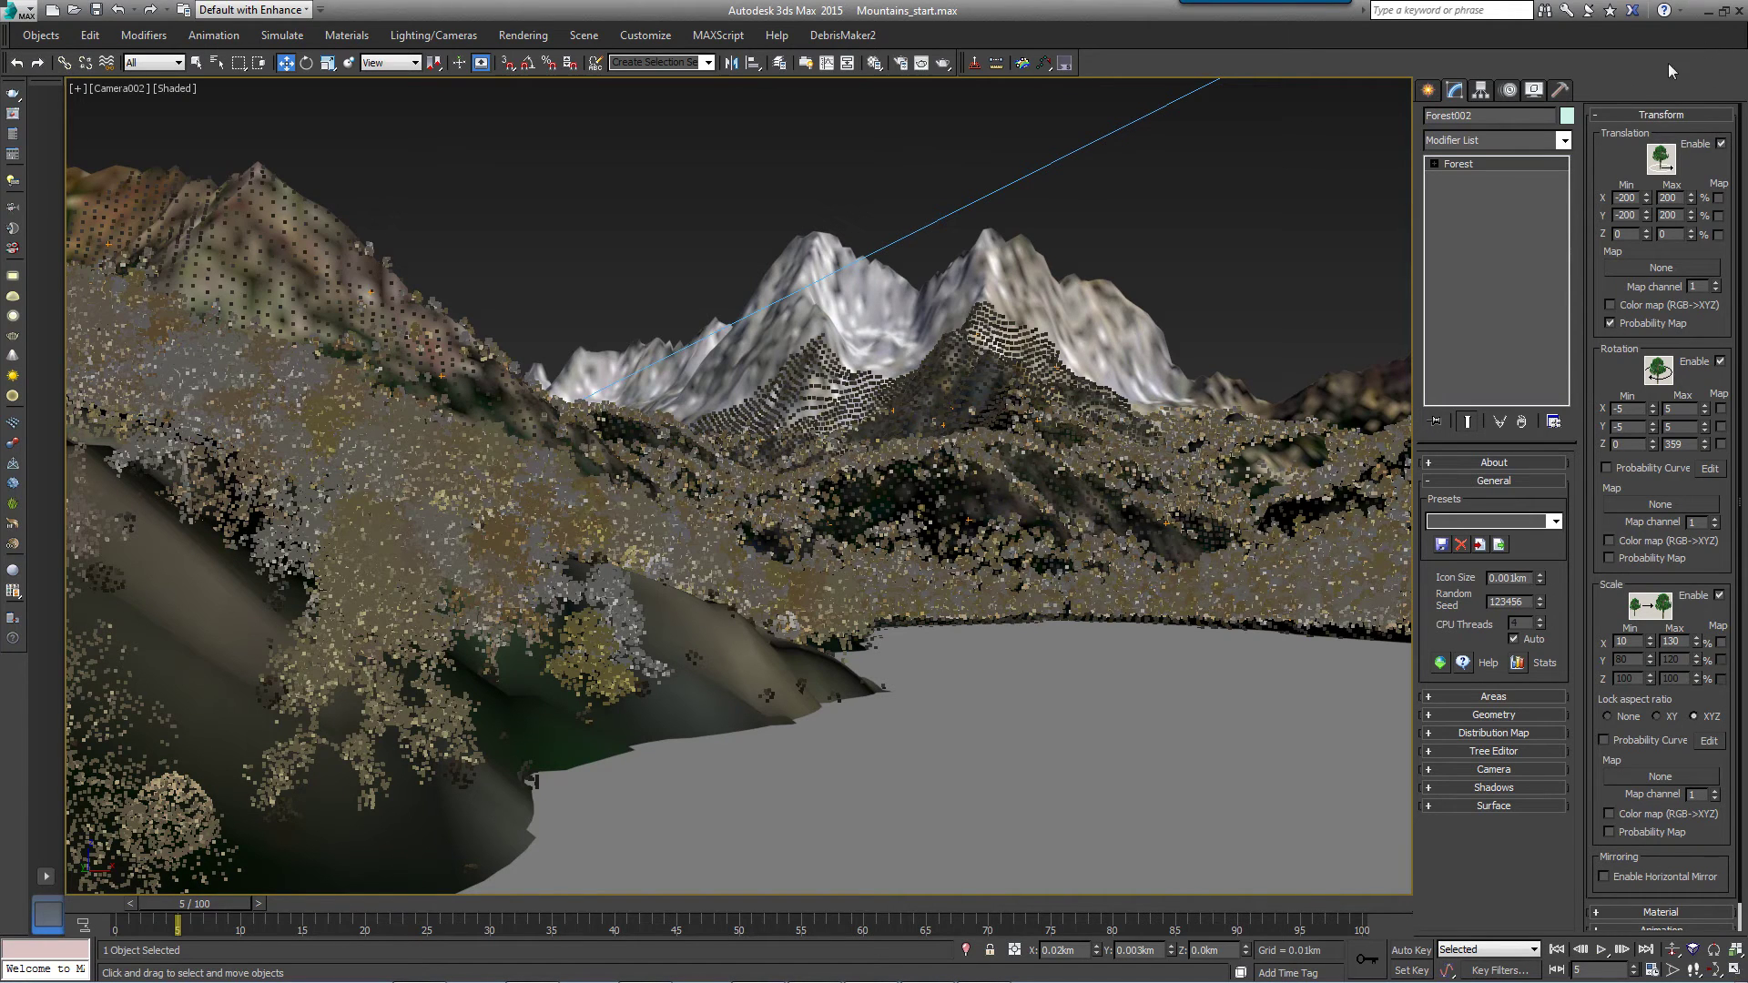
# Limit Forest002's altitude range to Top 0.505km and Bottom 0.405km.
pyautogui.click(1644, 115)
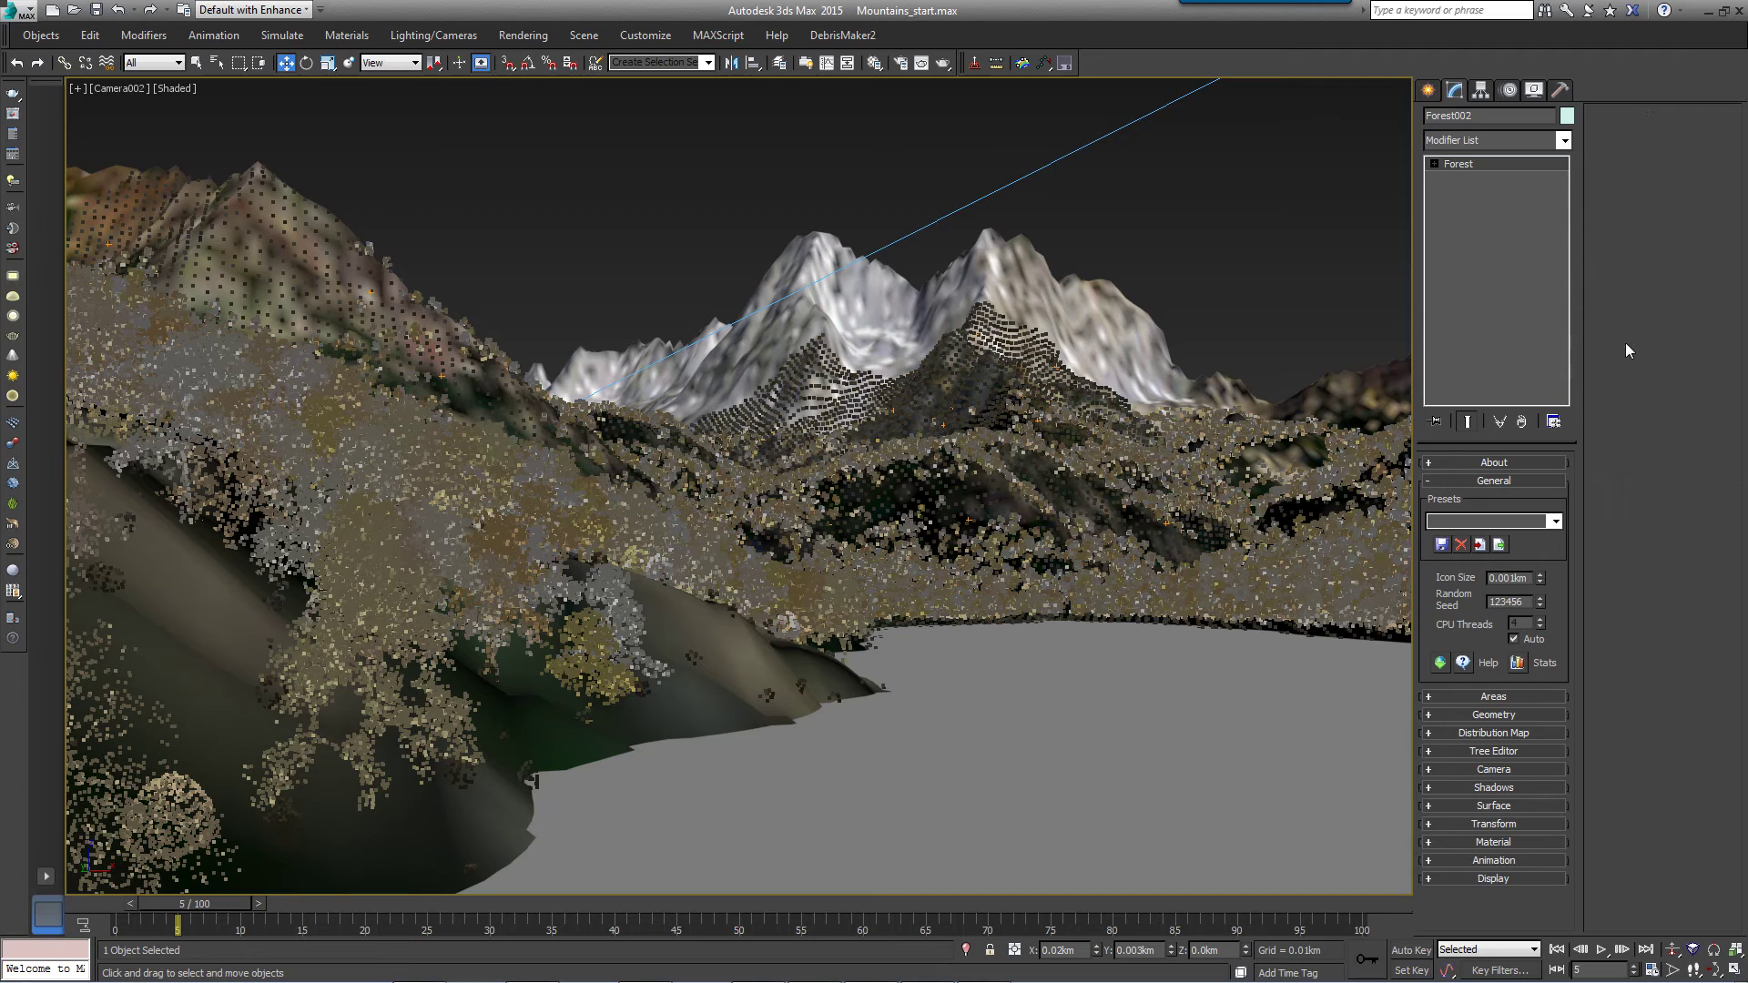
pyautogui.click(1512, 809)
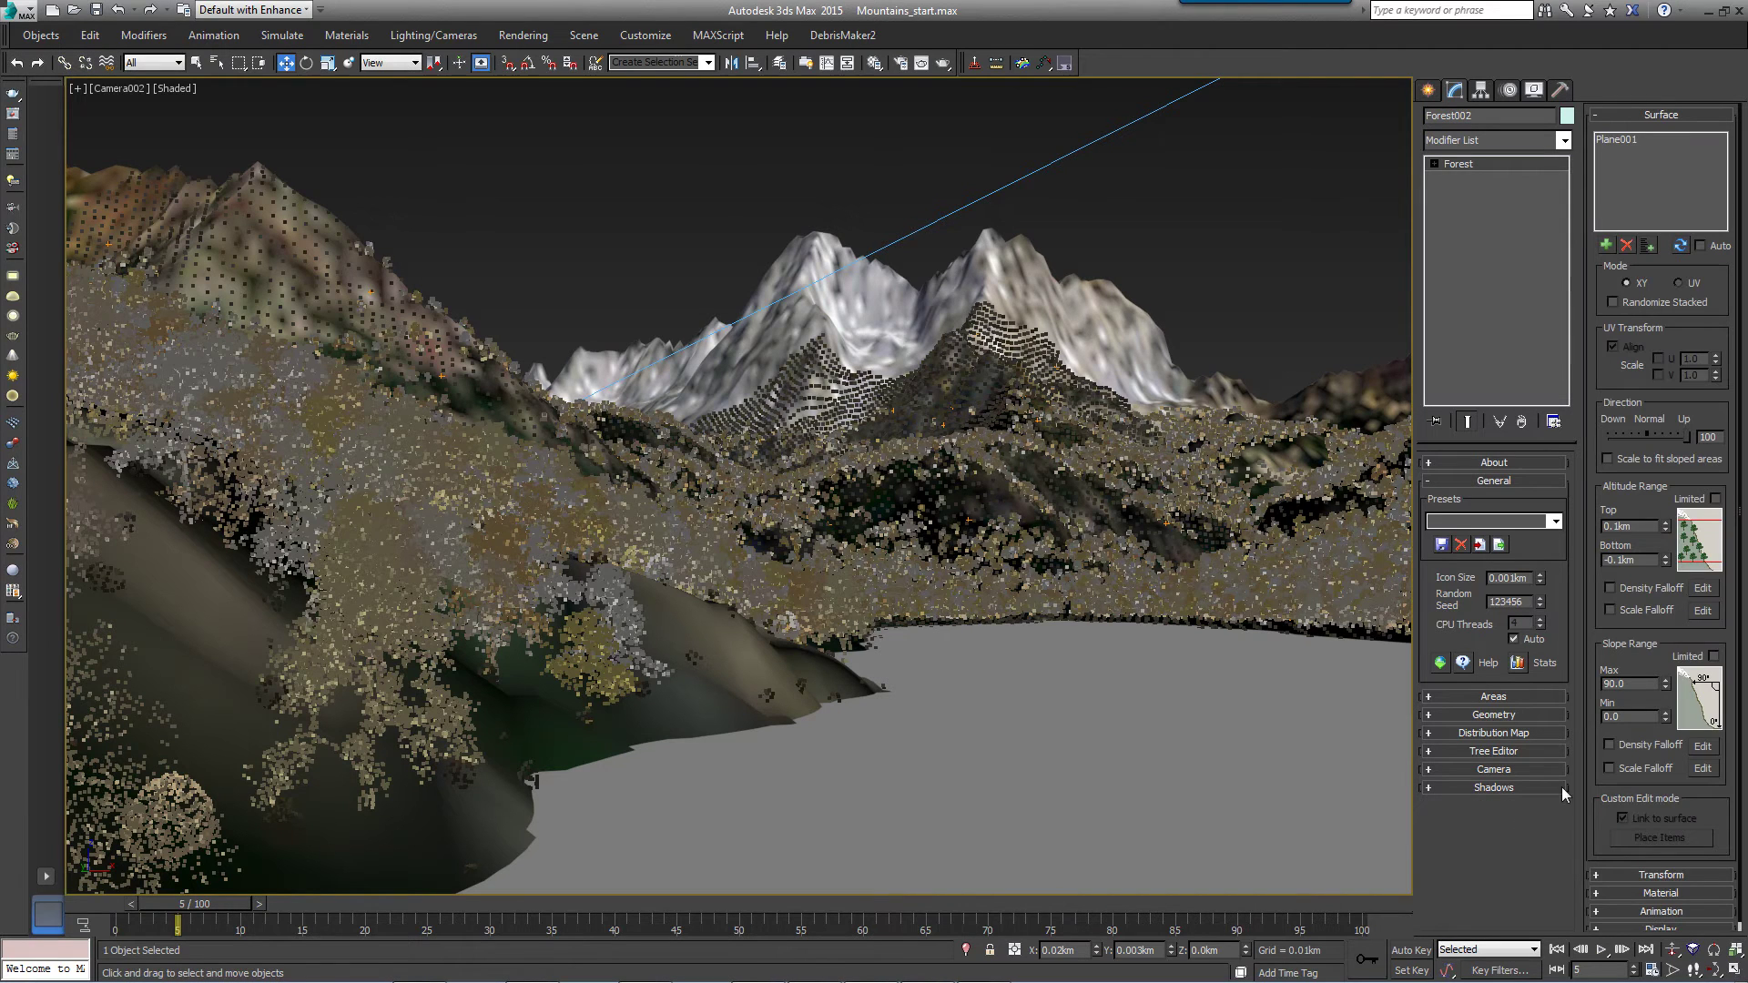
pyautogui.click(1716, 500)
pyautogui.doubleClick(1648, 526)
pyautogui.write('0.505')
pyautogui.press('Tab')
pyautogui.write('0.')
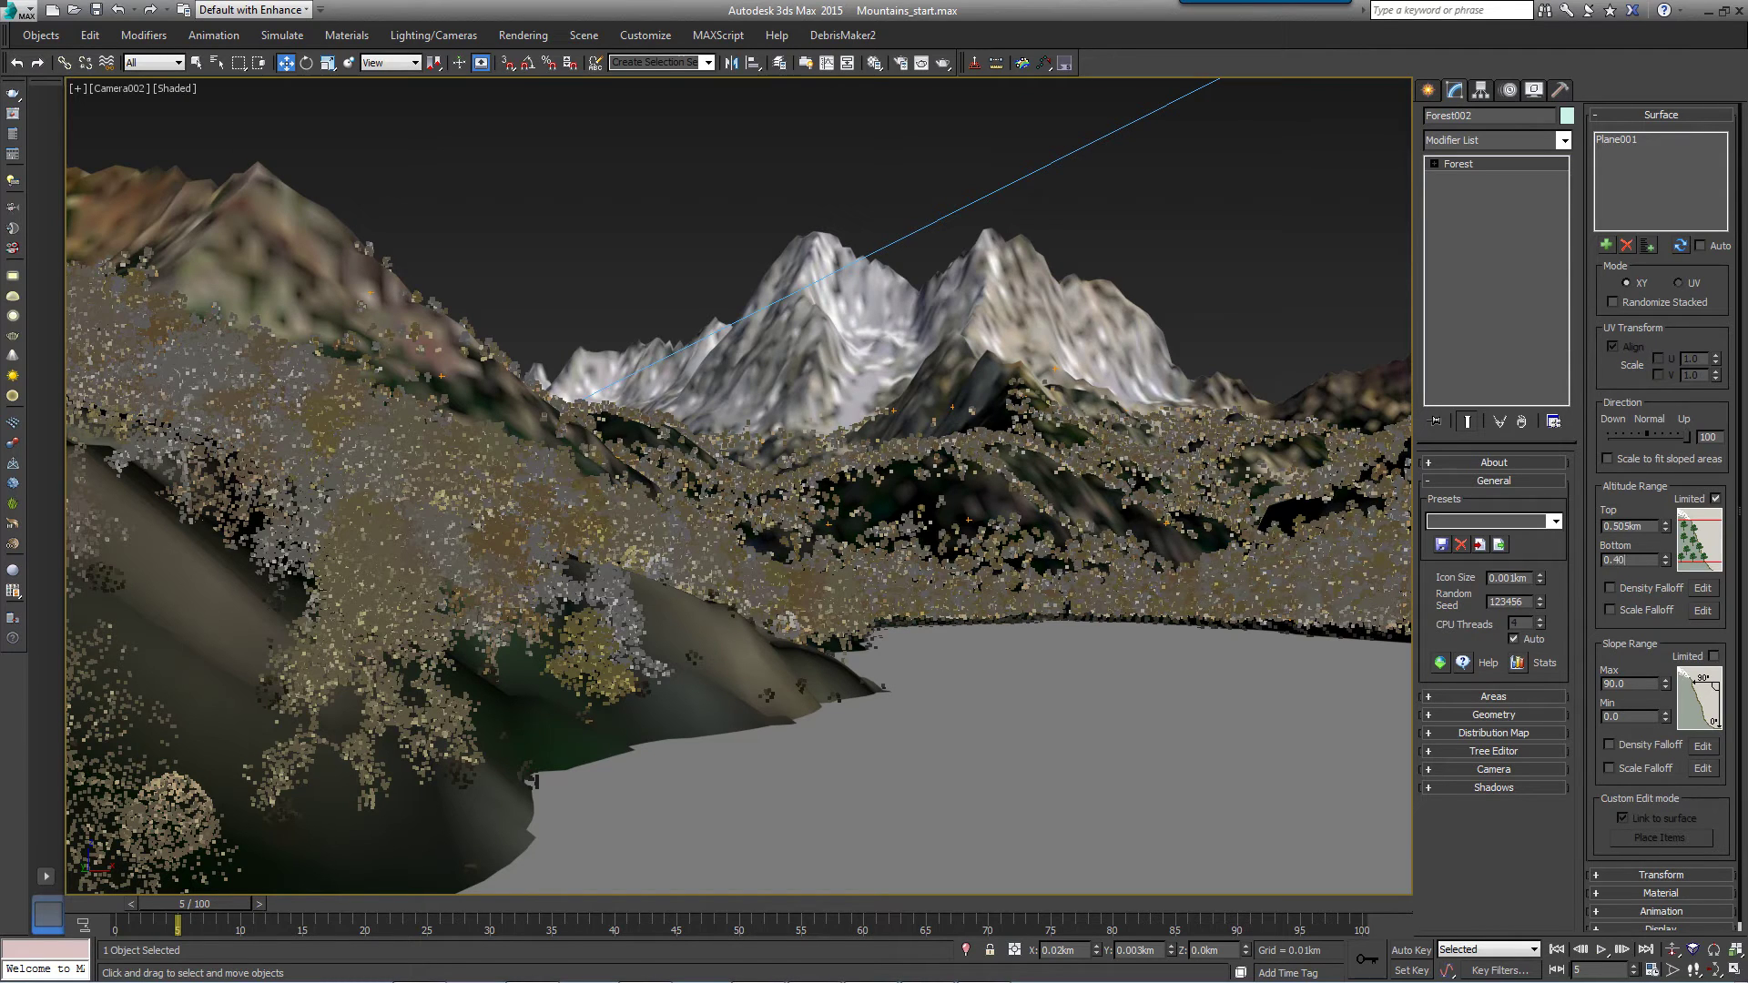
pyautogui.write('405')
pyautogui.press('Return')
# Enable altitude Scale Falloff with an arched curve peaking near 85 mid-range.
pyautogui.click(1643, 647)
pyautogui.click(1636, 610)
pyautogui.click(1702, 610)
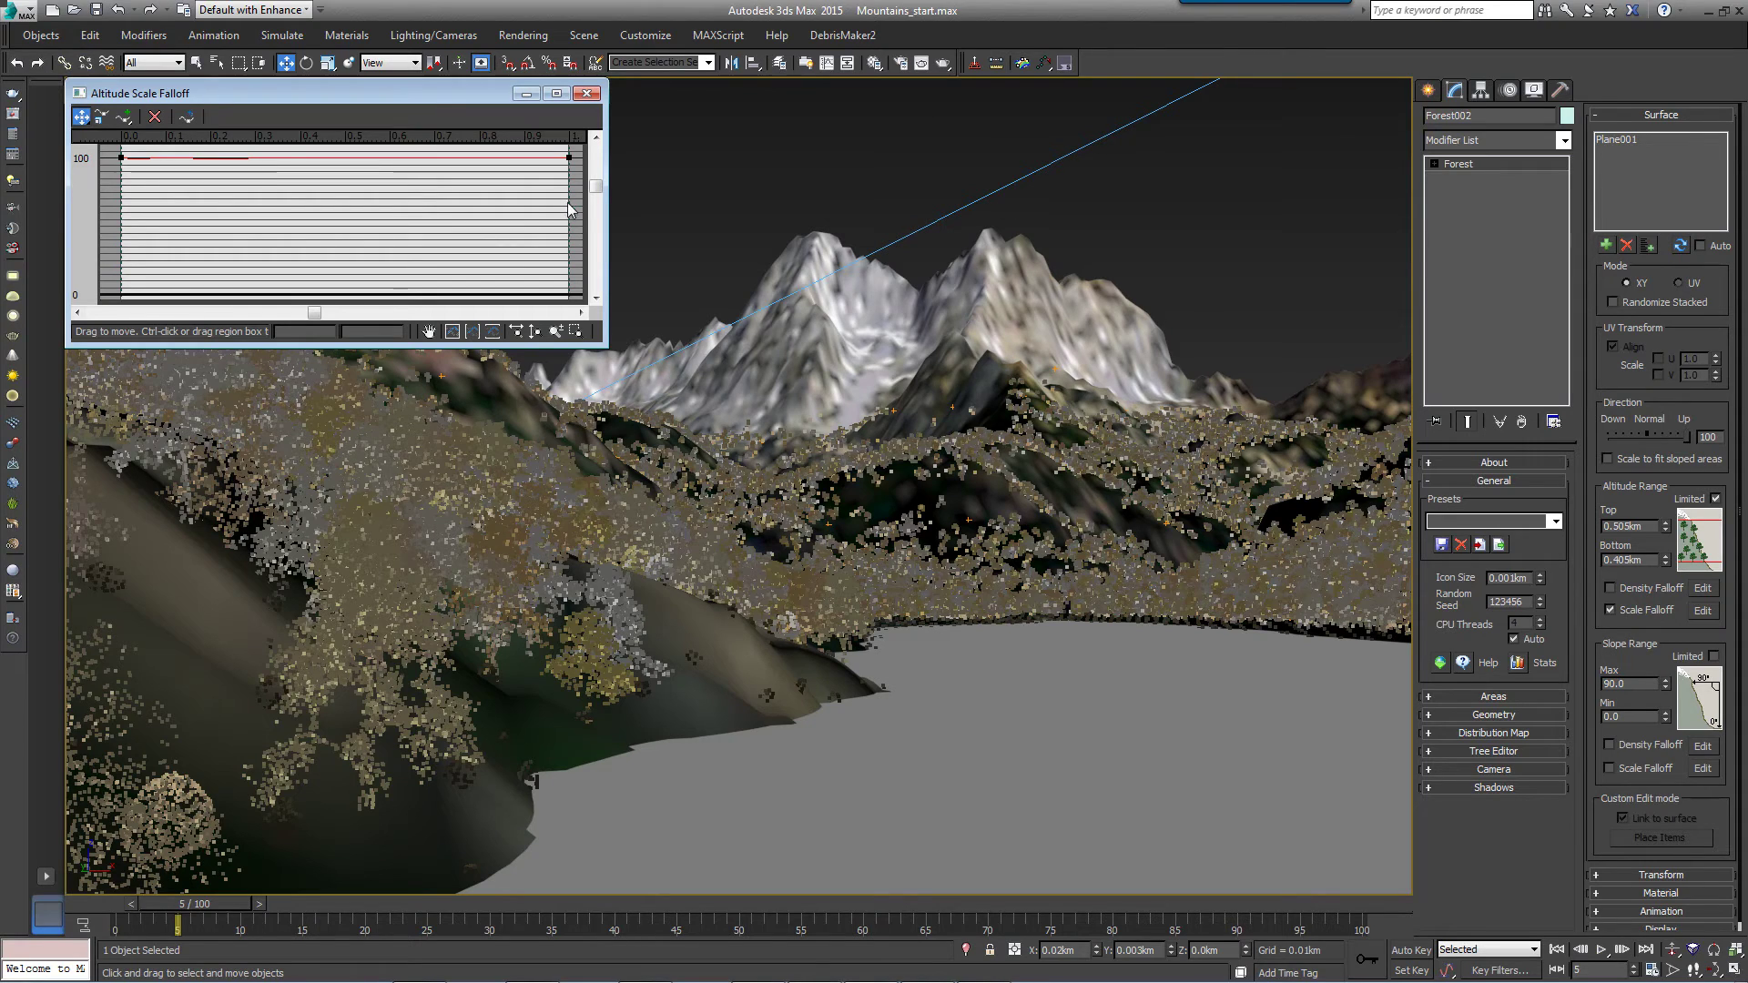
pyautogui.moveTo(574, 148); pyautogui.dragTo(128, 269)
pyautogui.click(124, 117)
pyautogui.click(330, 264)
pyautogui.click(81, 116)
pyautogui.moveTo(330, 264); pyautogui.dragTo(480, 168)
pyautogui.rightClick(331, 176)
pyautogui.click(391, 202)
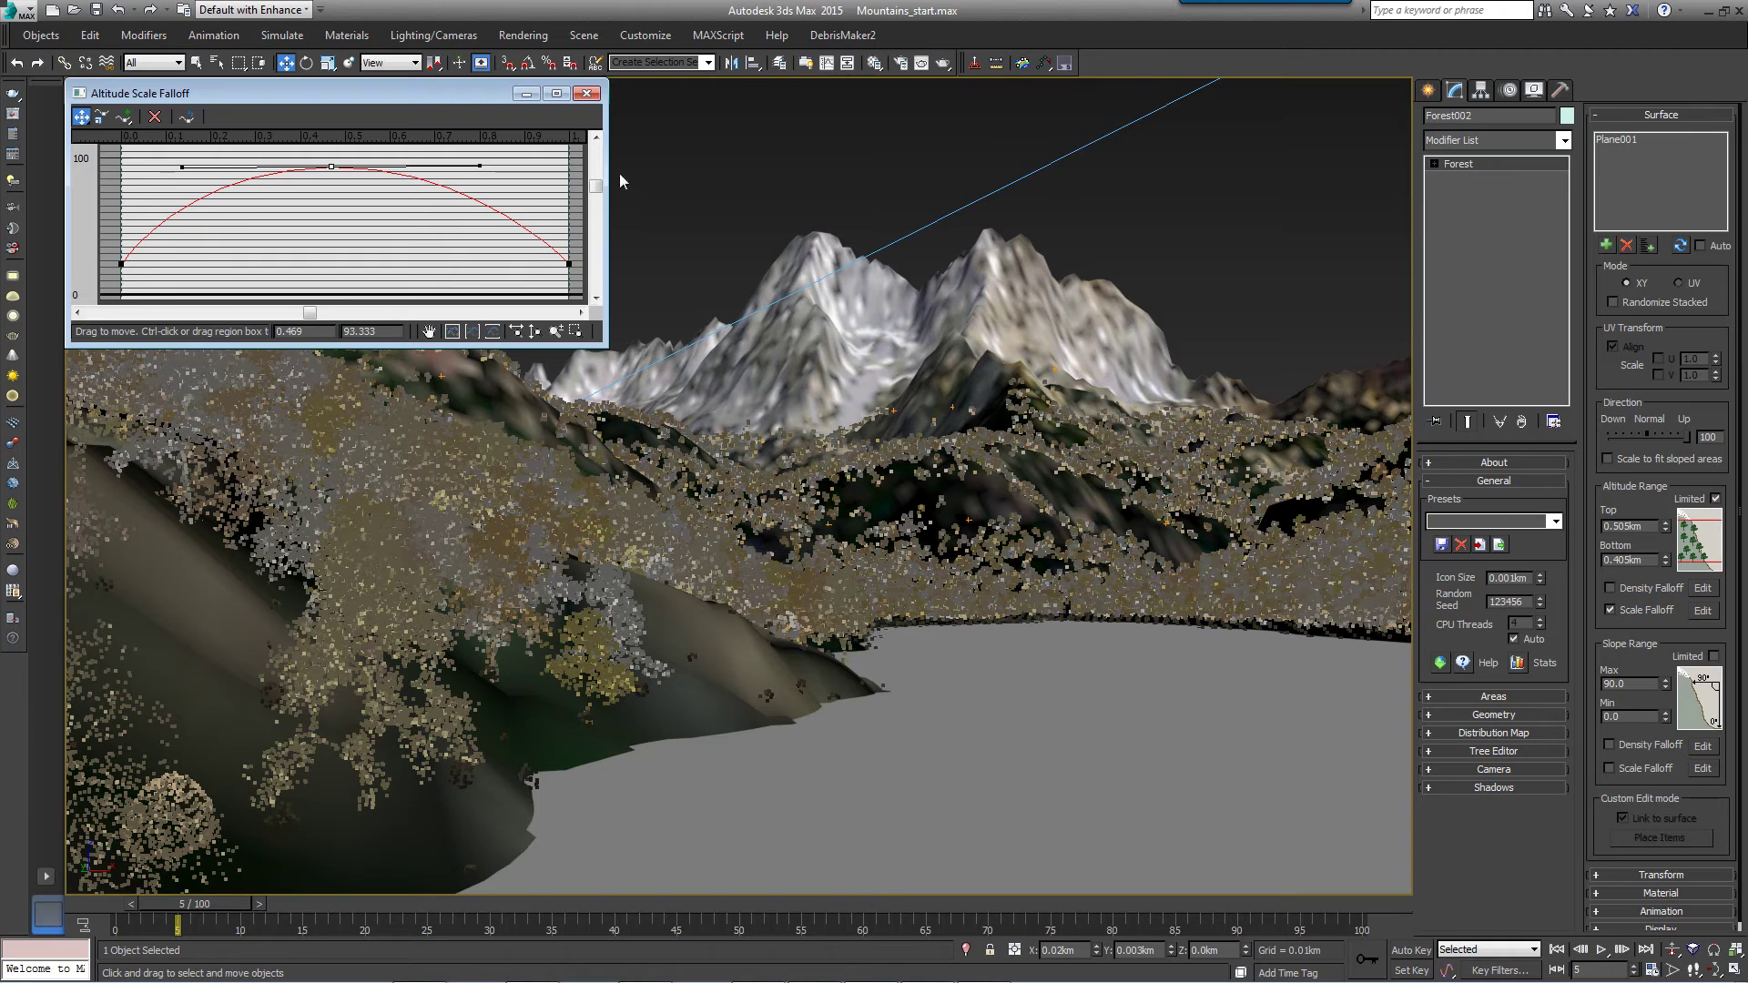
pyautogui.click(587, 93)
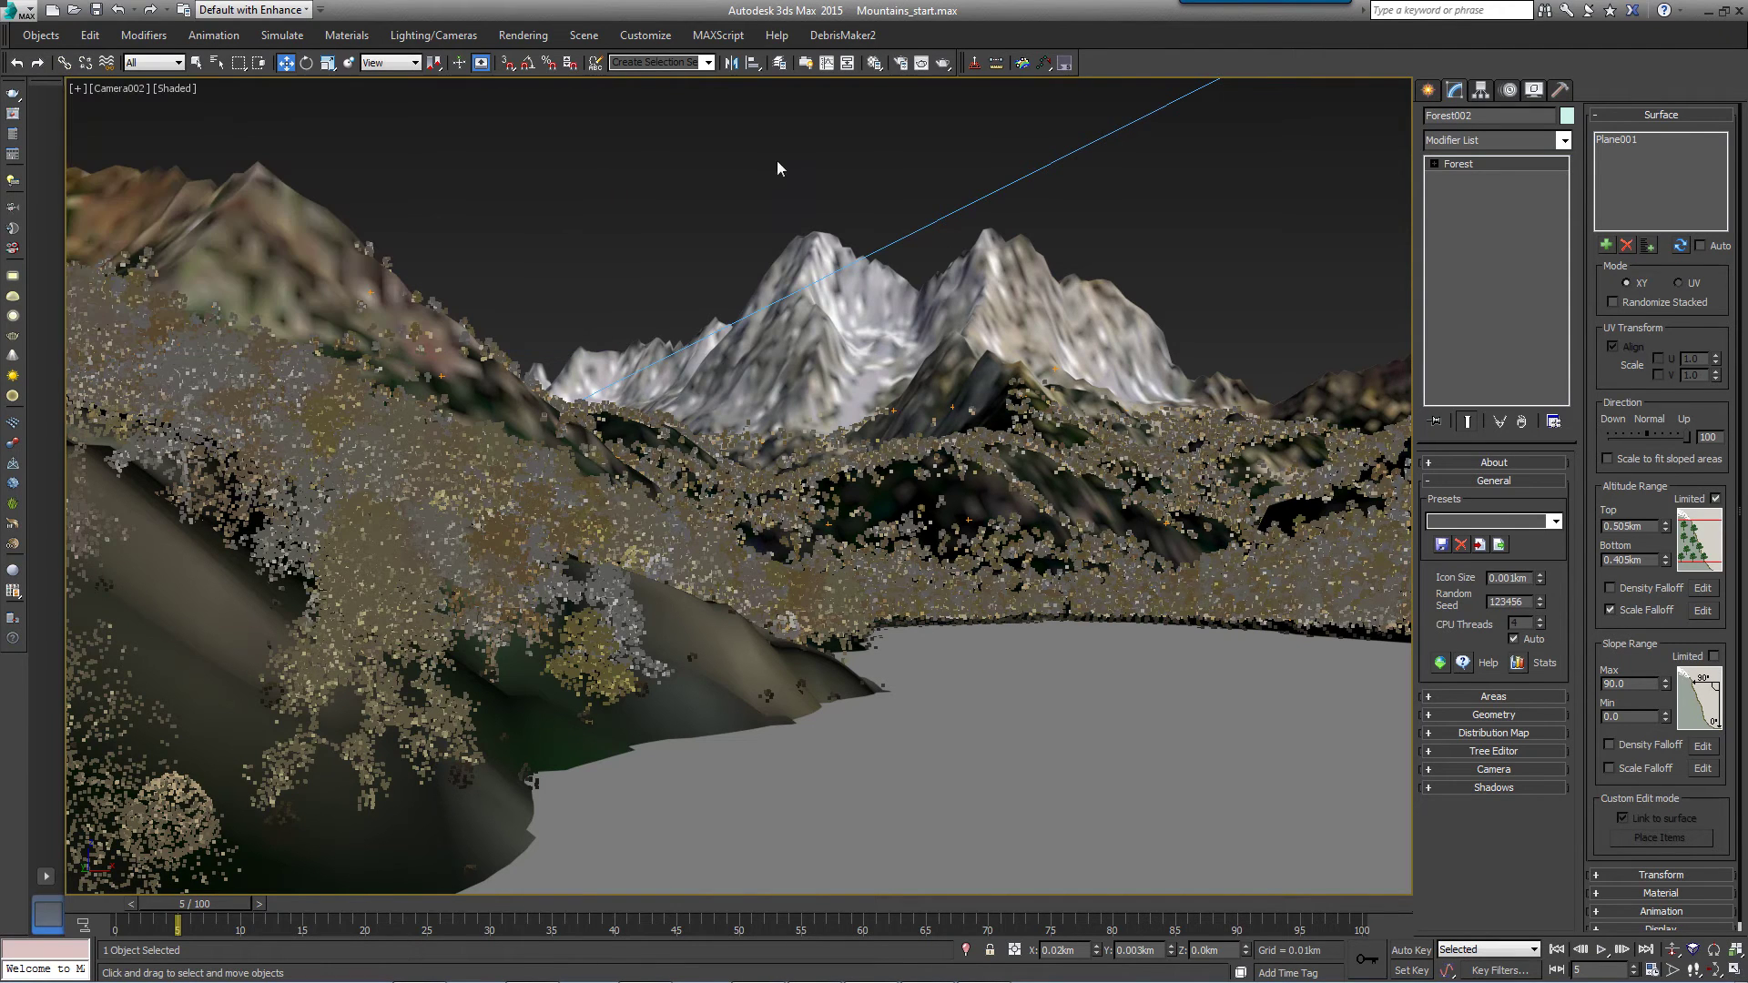
# Limit the rocks' slope range to a maximum of 48.5.
pyautogui.doubleClick(1617, 684)
pyautogui.write('48.5')
pyautogui.press('Return')
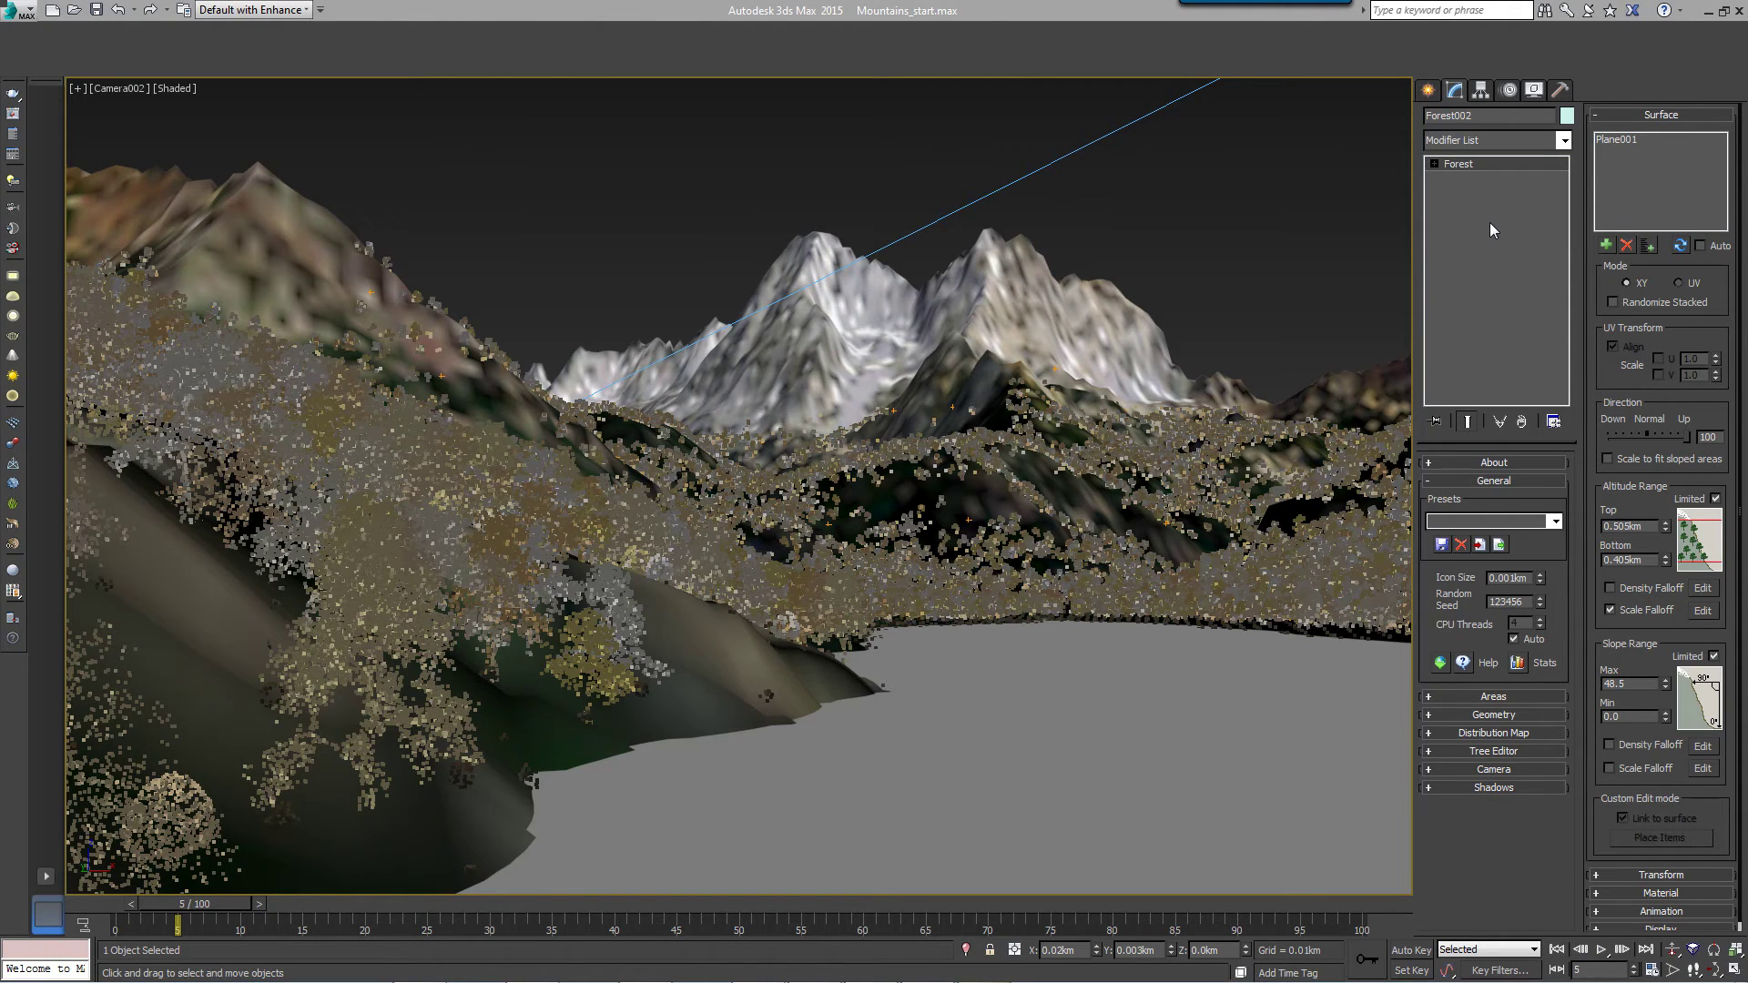
# Create Forest003 limited to camera view, with the default surface area switched off.
pyautogui.click(1430, 90)
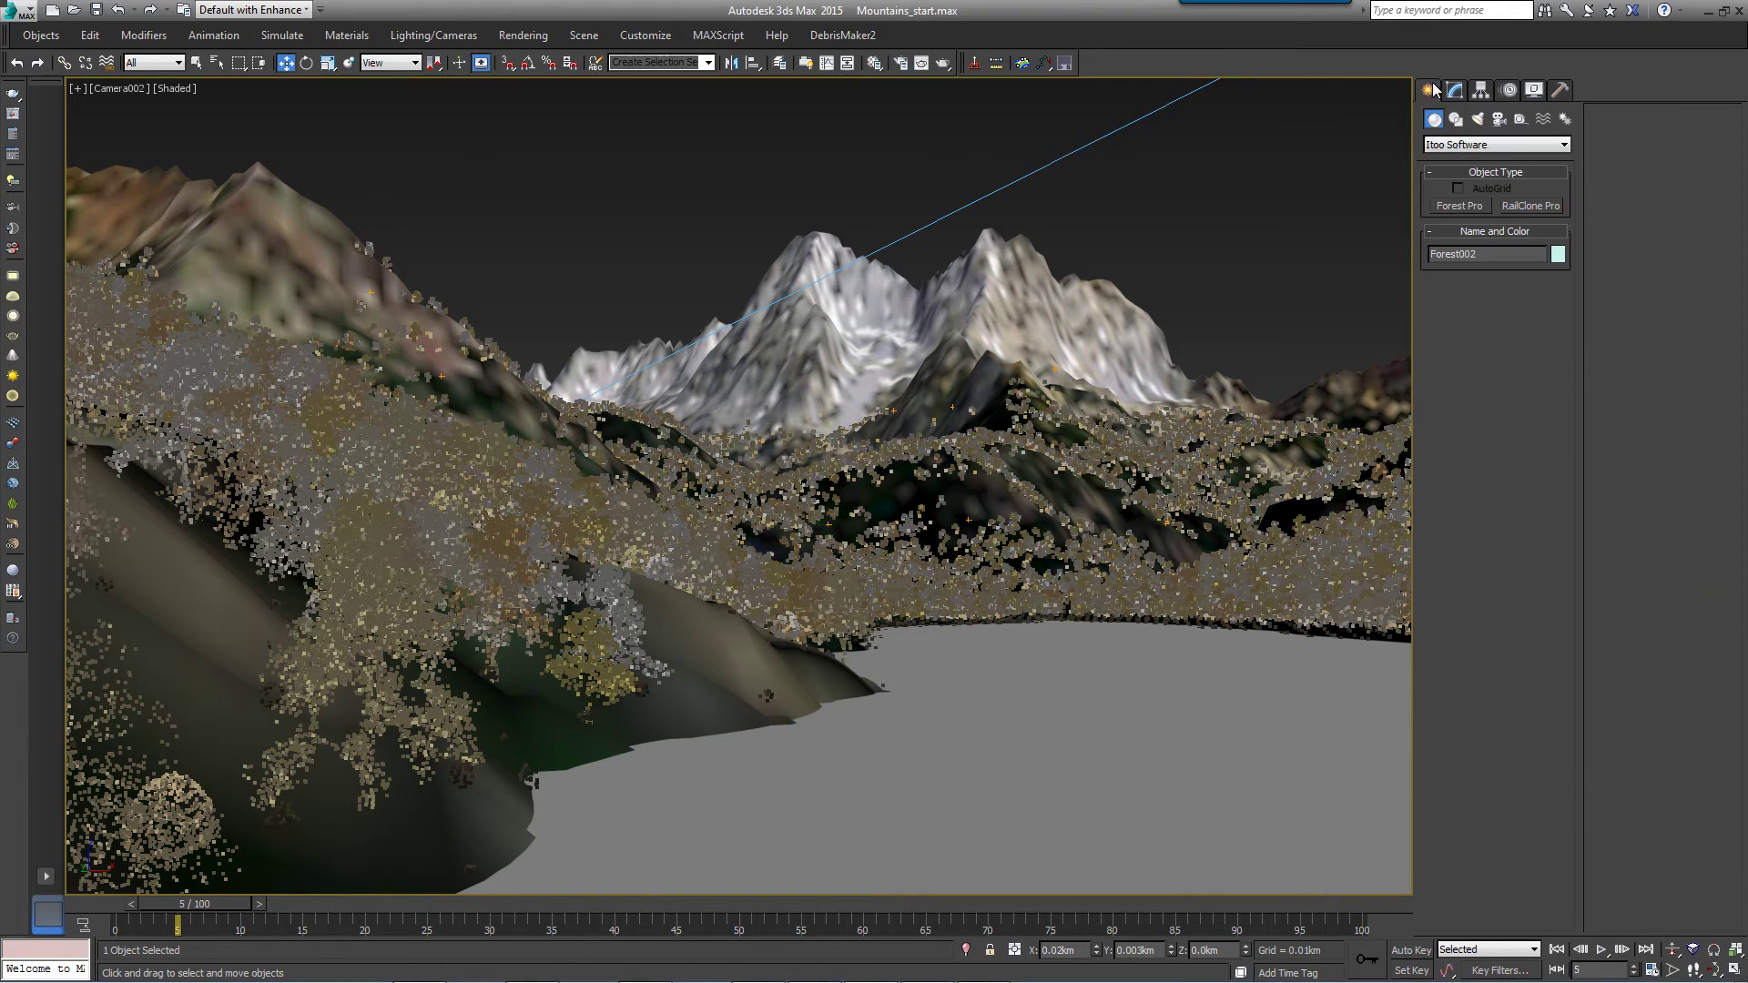
pyautogui.click(1457, 207)
pyautogui.click(967, 413)
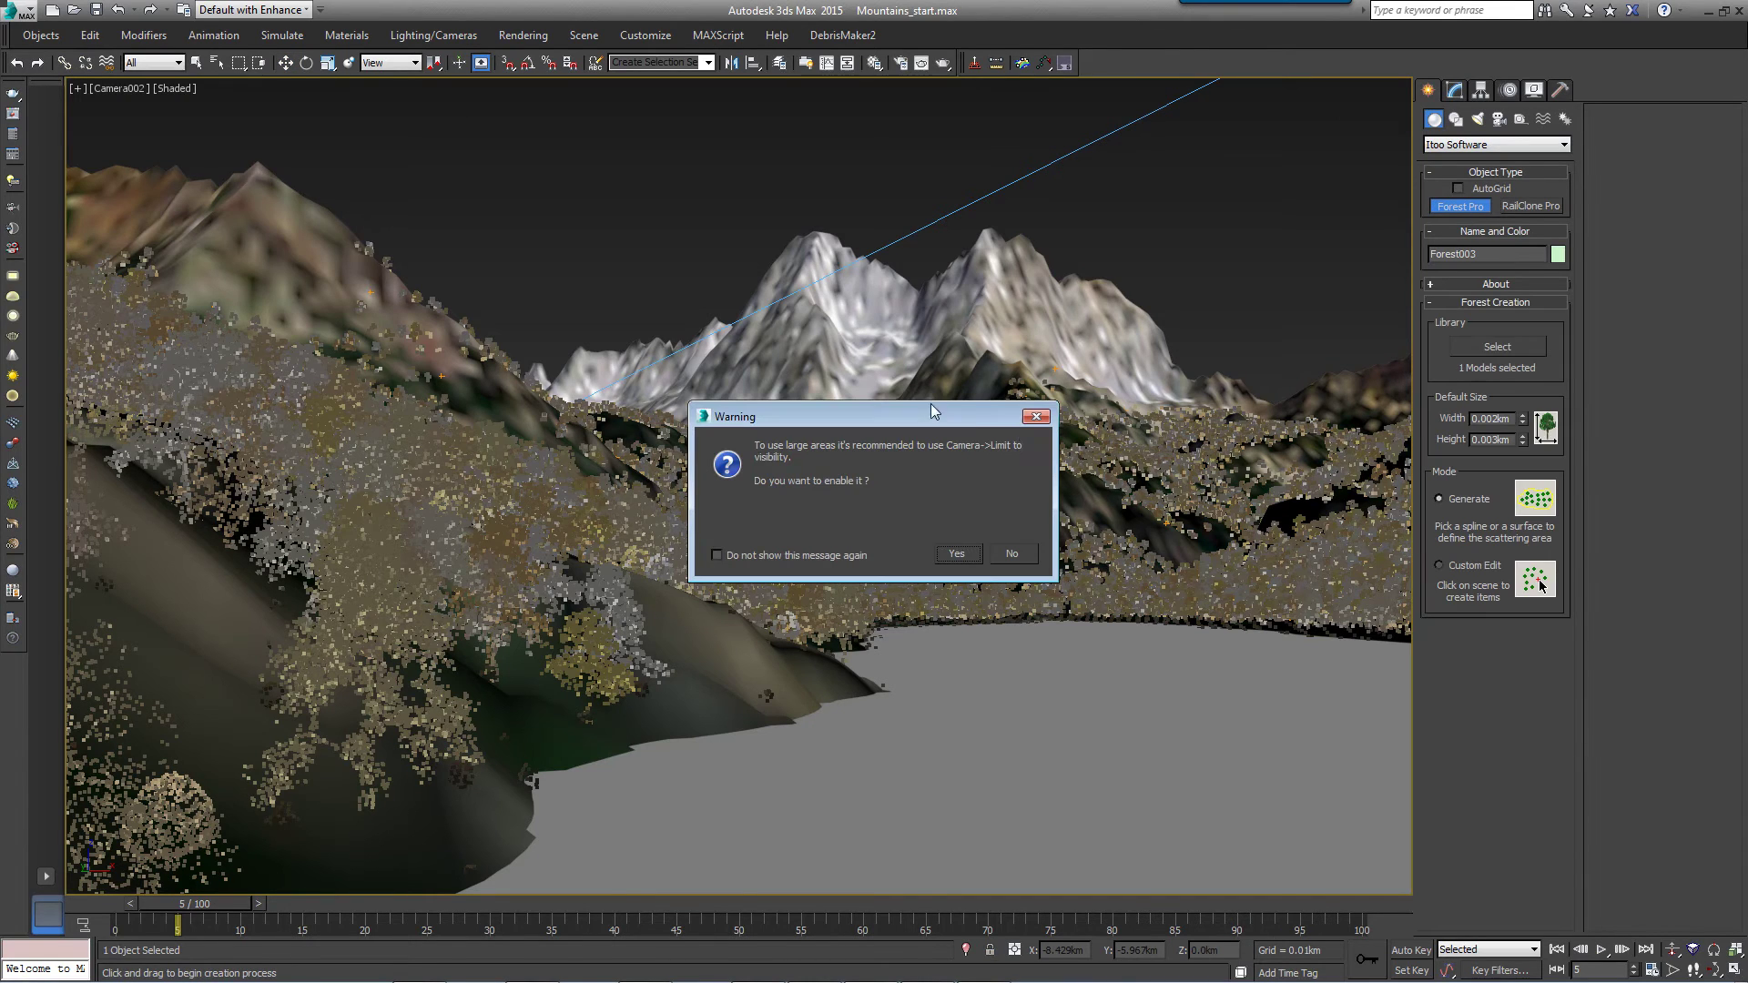
pyautogui.click(961, 556)
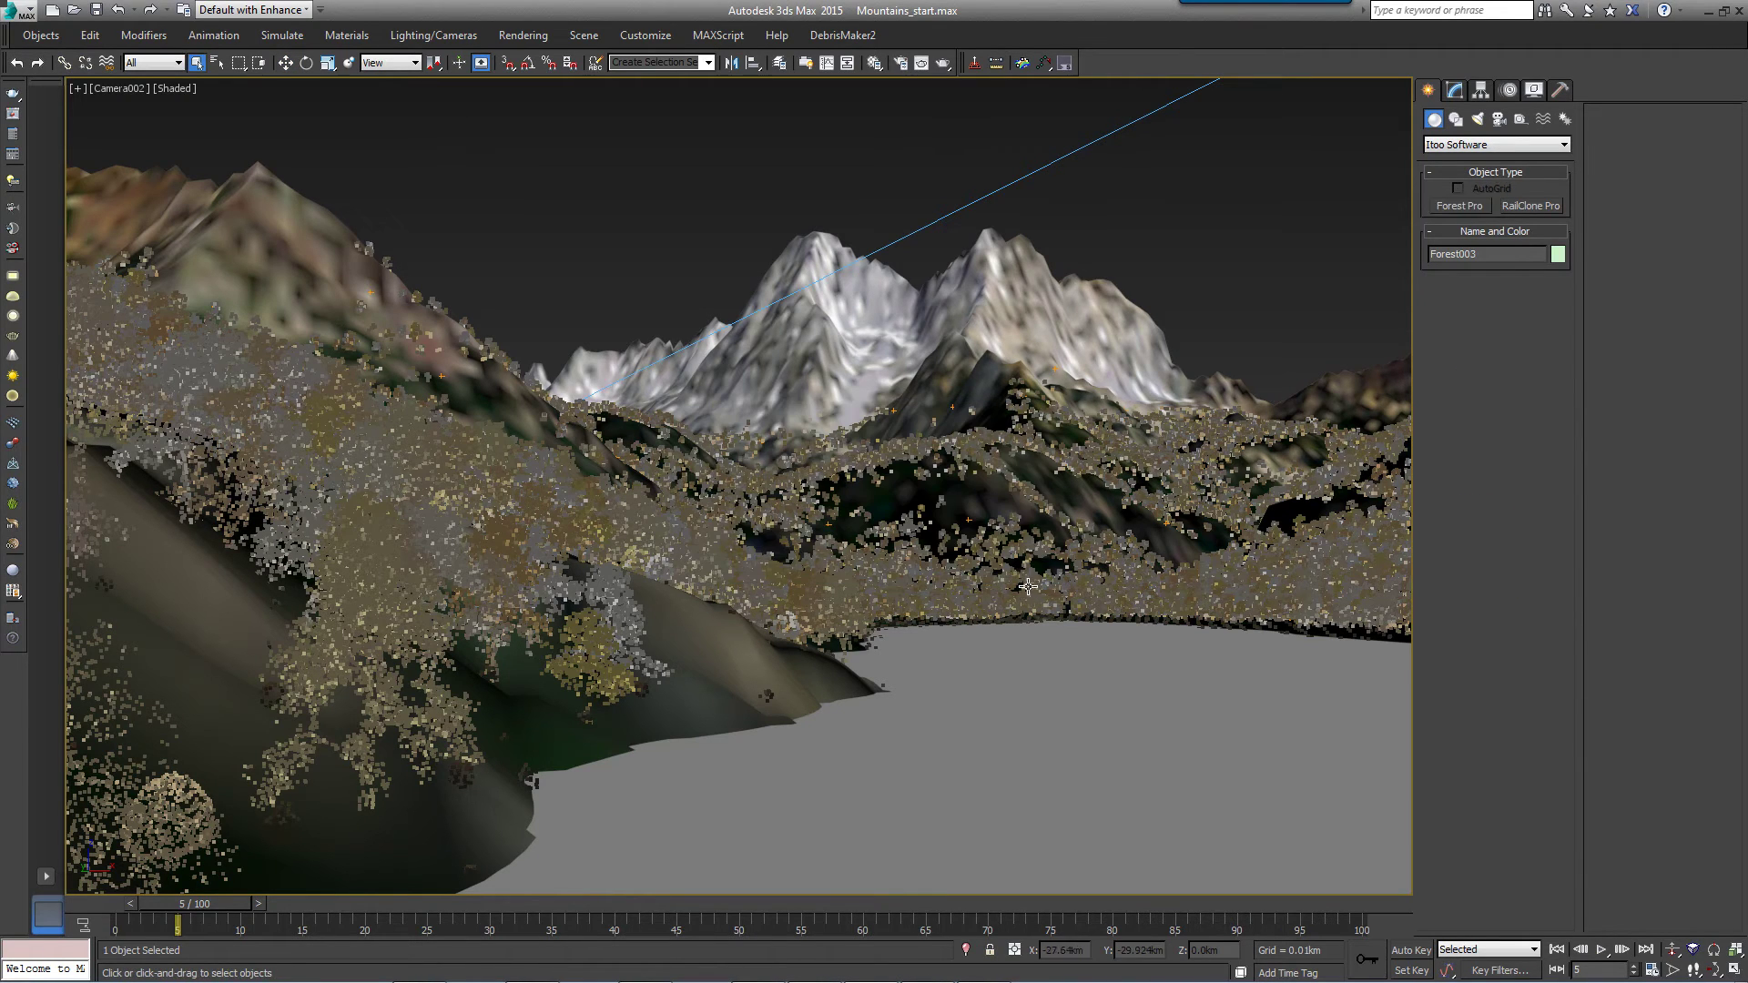
pyautogui.click(1717, 282)
pyautogui.click(1662, 115)
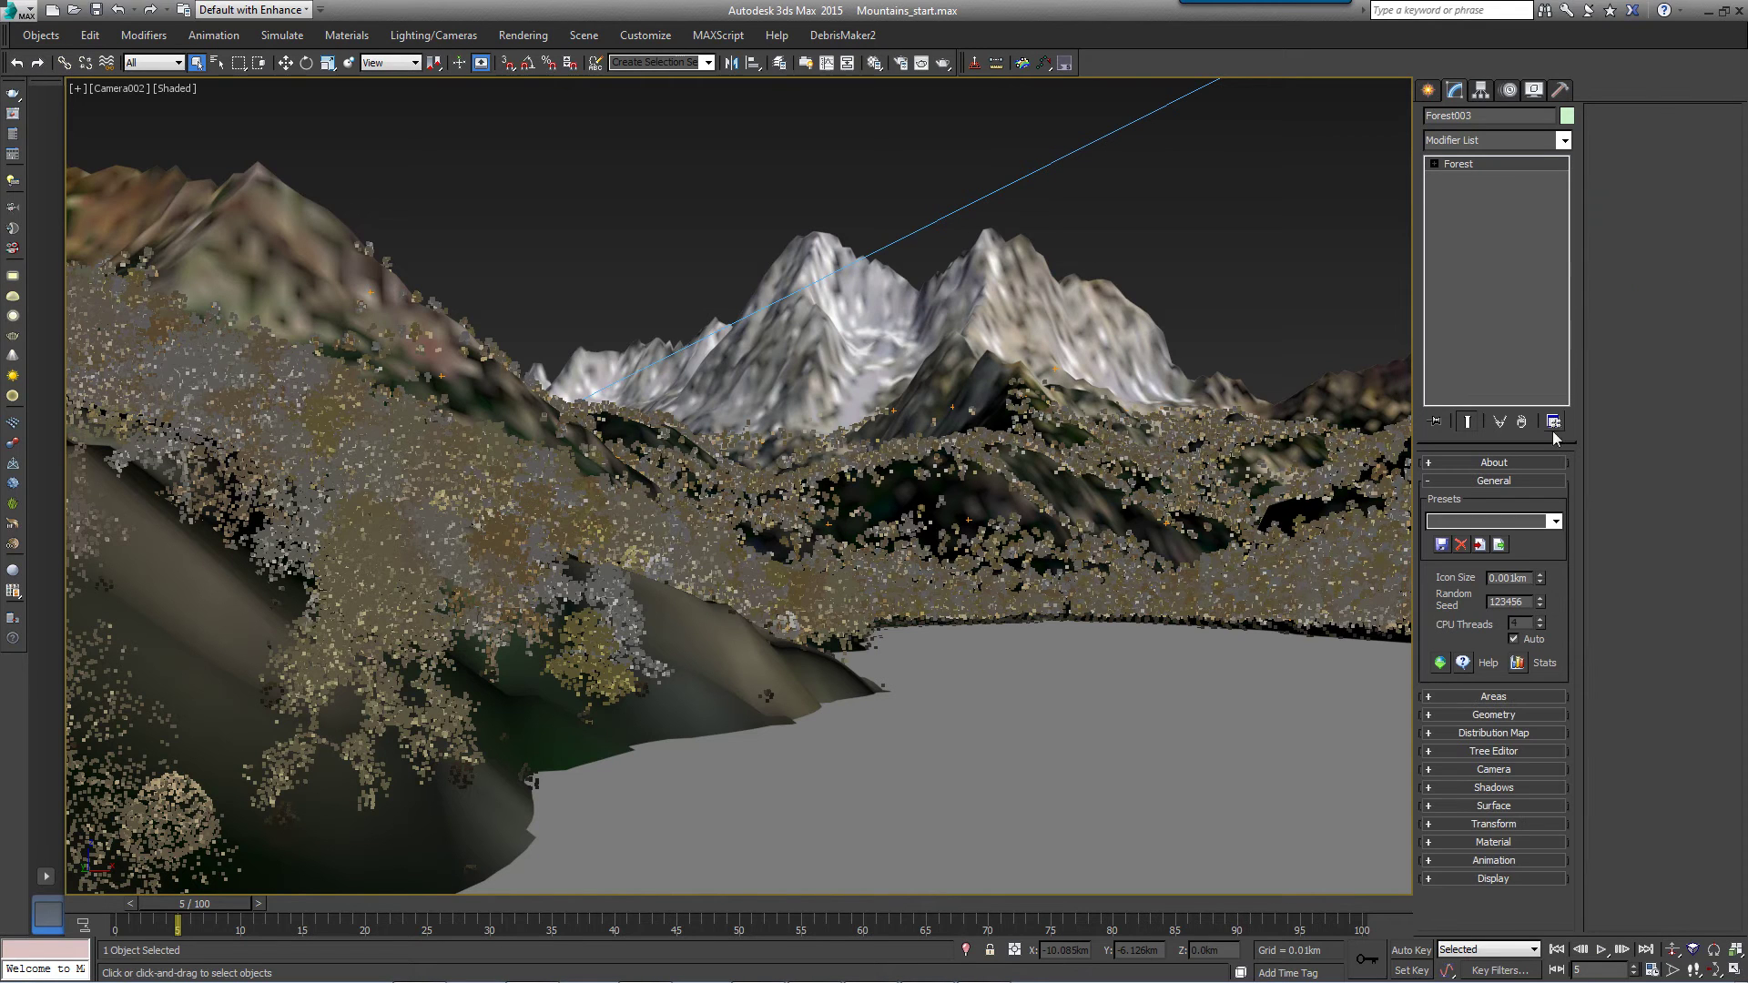
# Load Meadow Grass 1 Windswept (Large) from Wild Meadows as Forest003's model.
pyautogui.click(1498, 715)
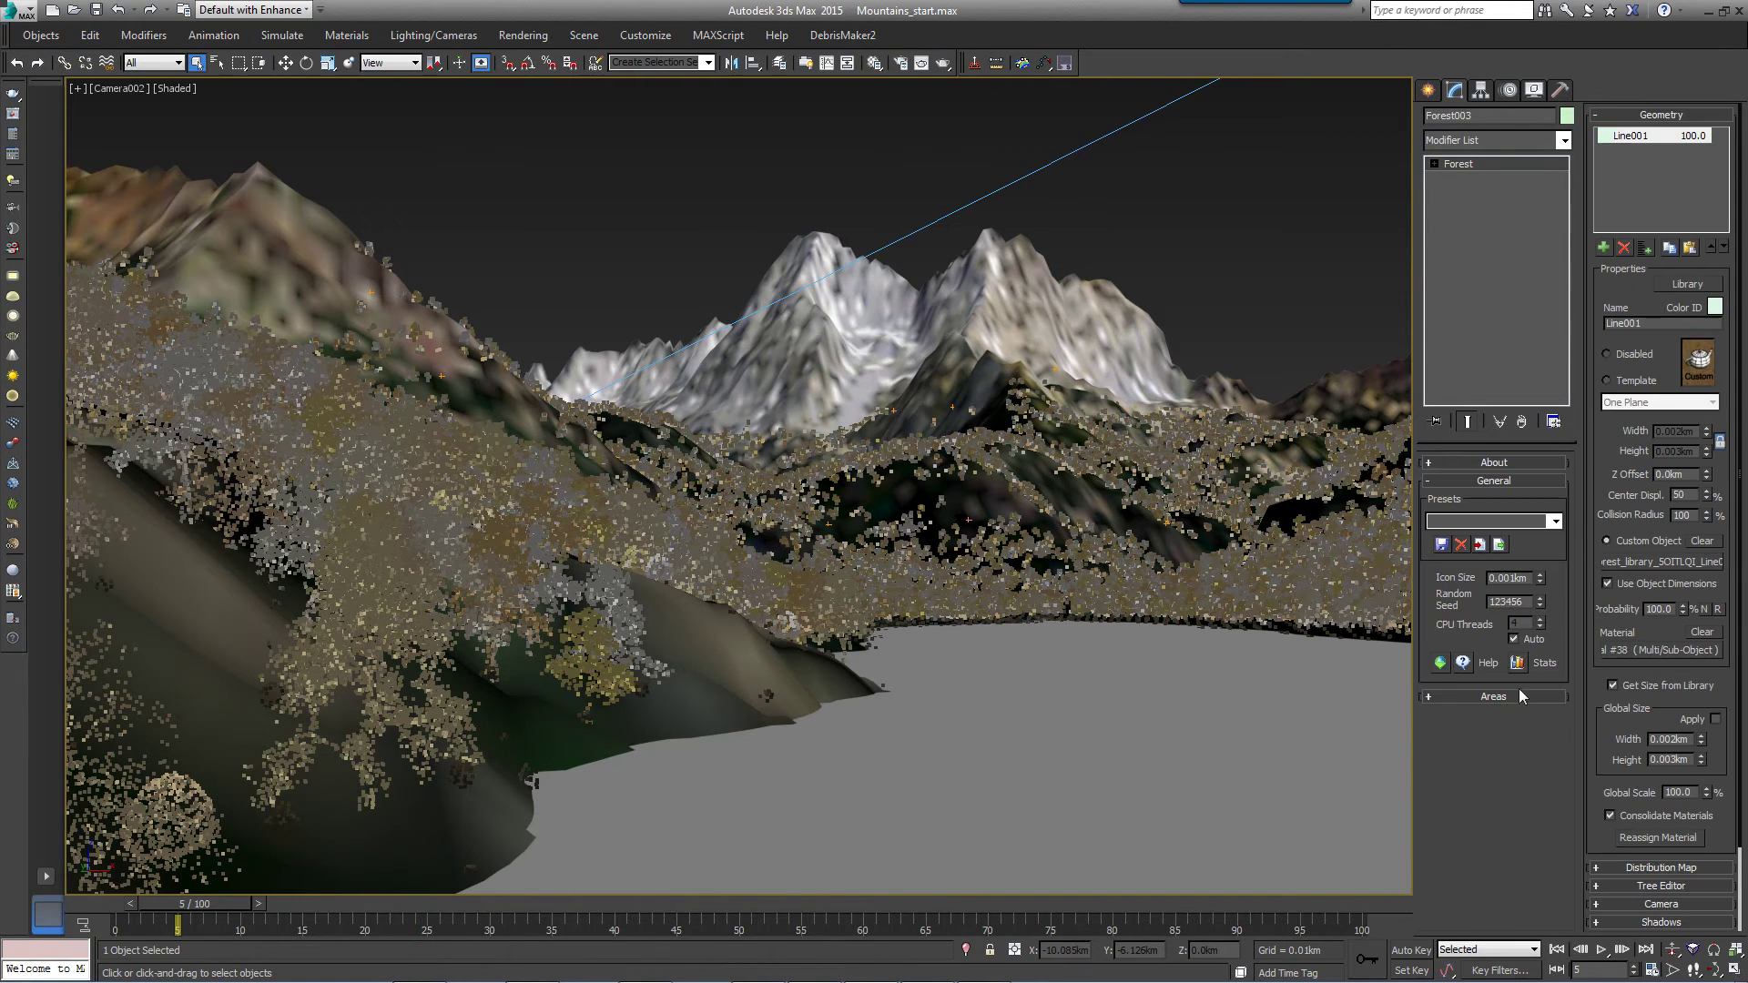
pyautogui.click(1690, 289)
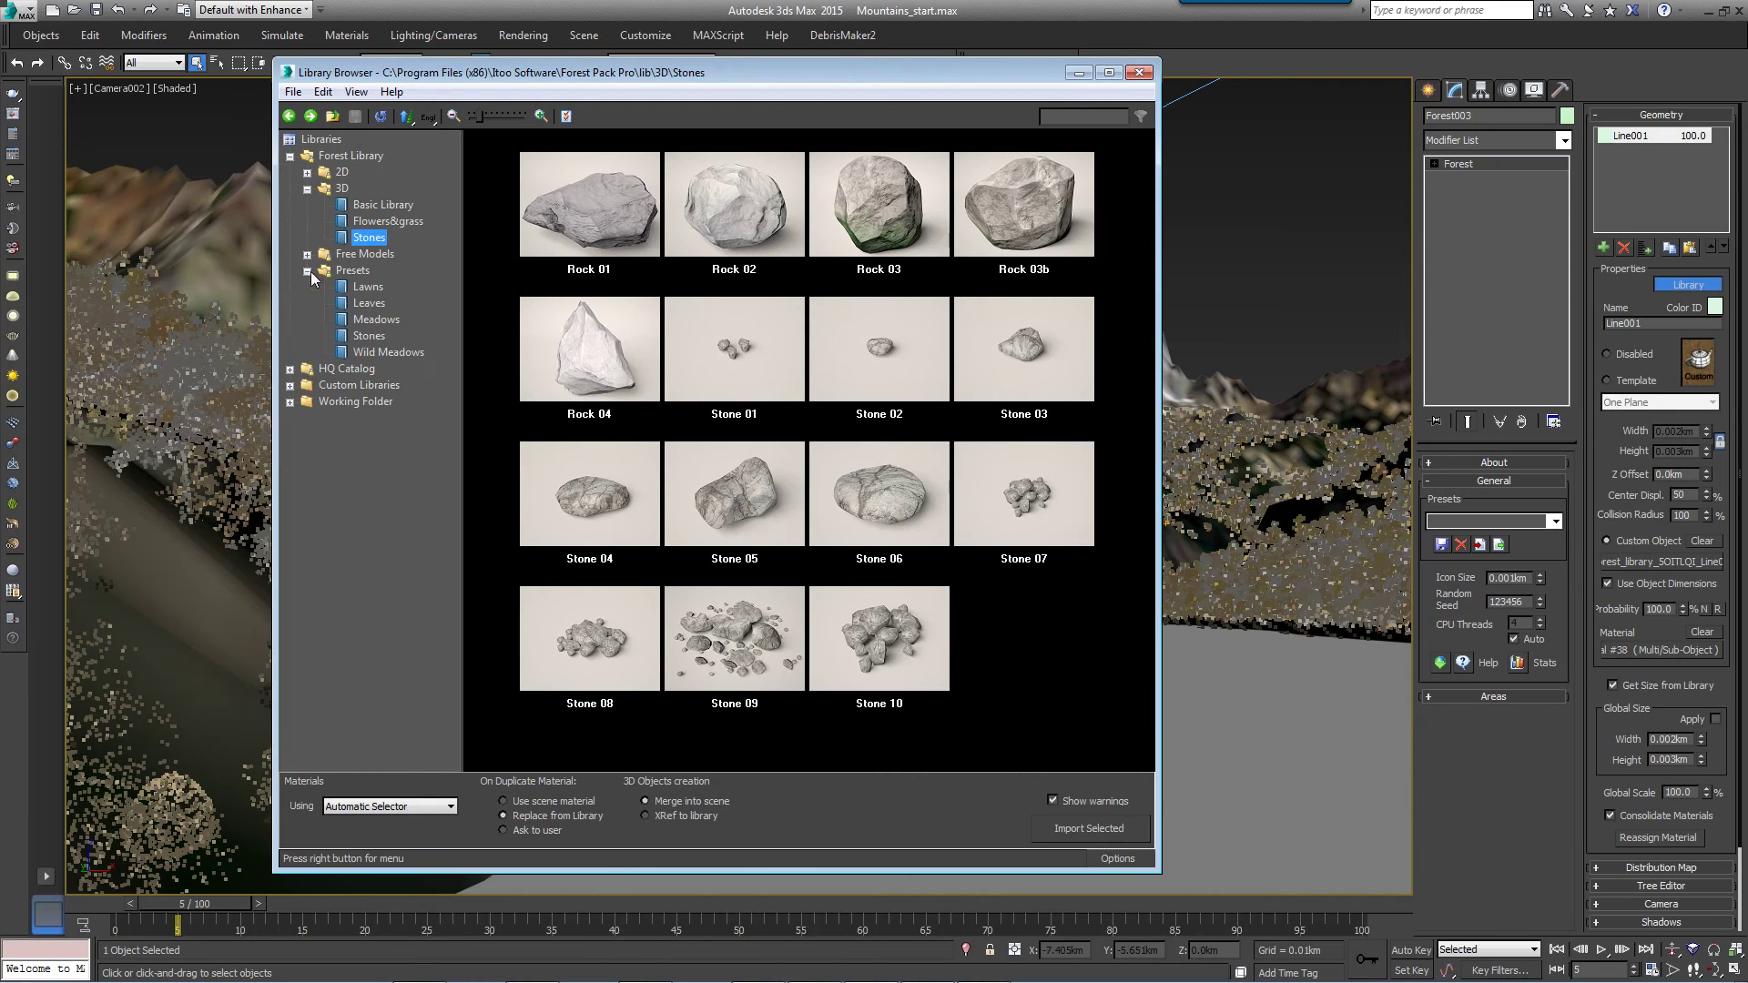
pyautogui.click(389, 353)
pyautogui.scroll(-4, 1041, 483)
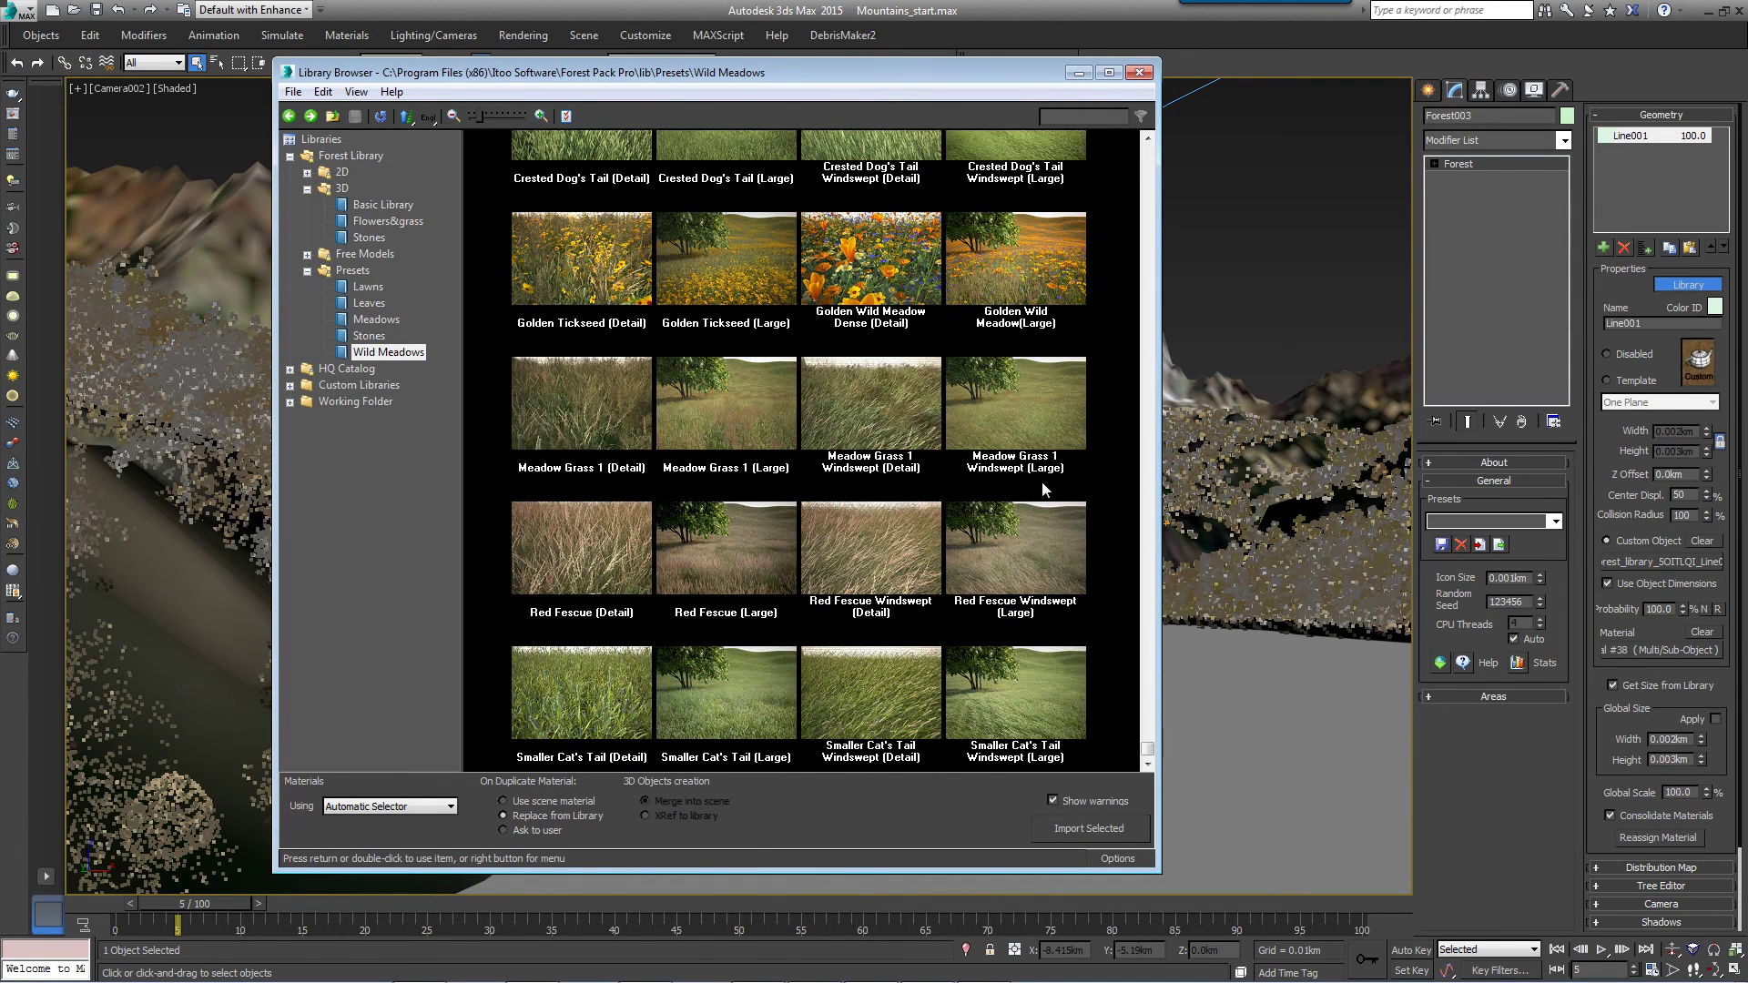
pyautogui.click(1025, 420)
pyautogui.click(1375, 728)
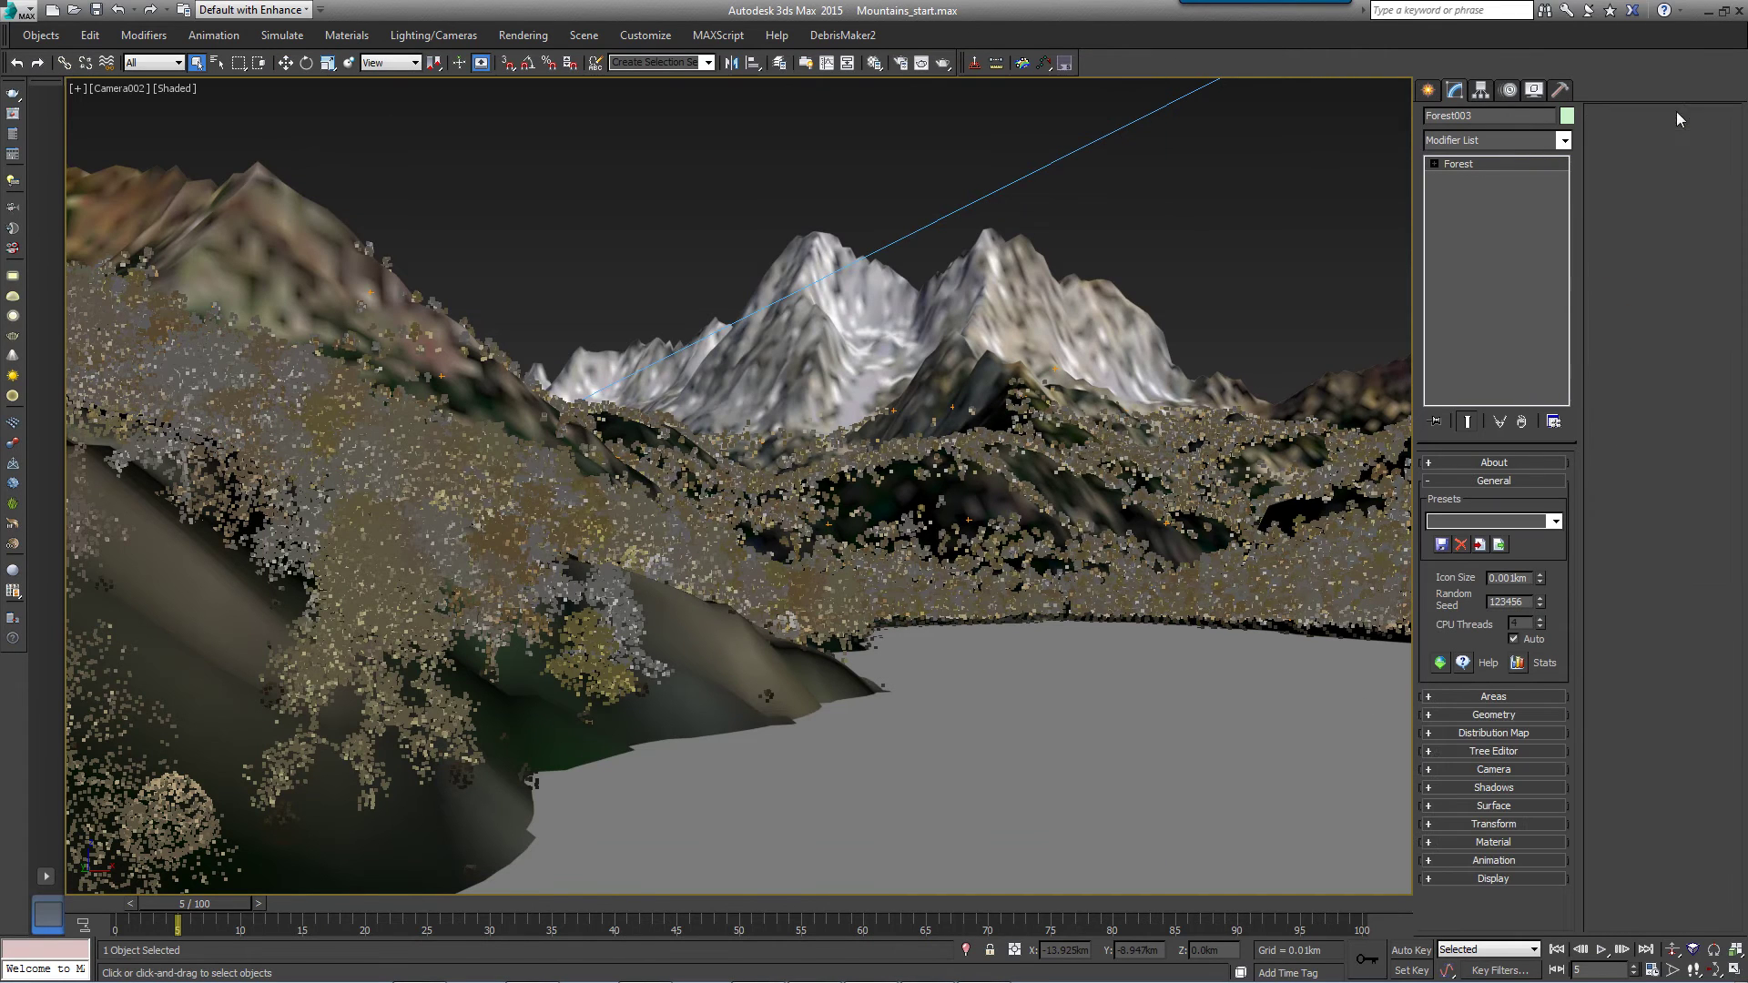
# Add a paint area to Forest003 with a 0.037km maximum brush size.
pyautogui.click(1488, 696)
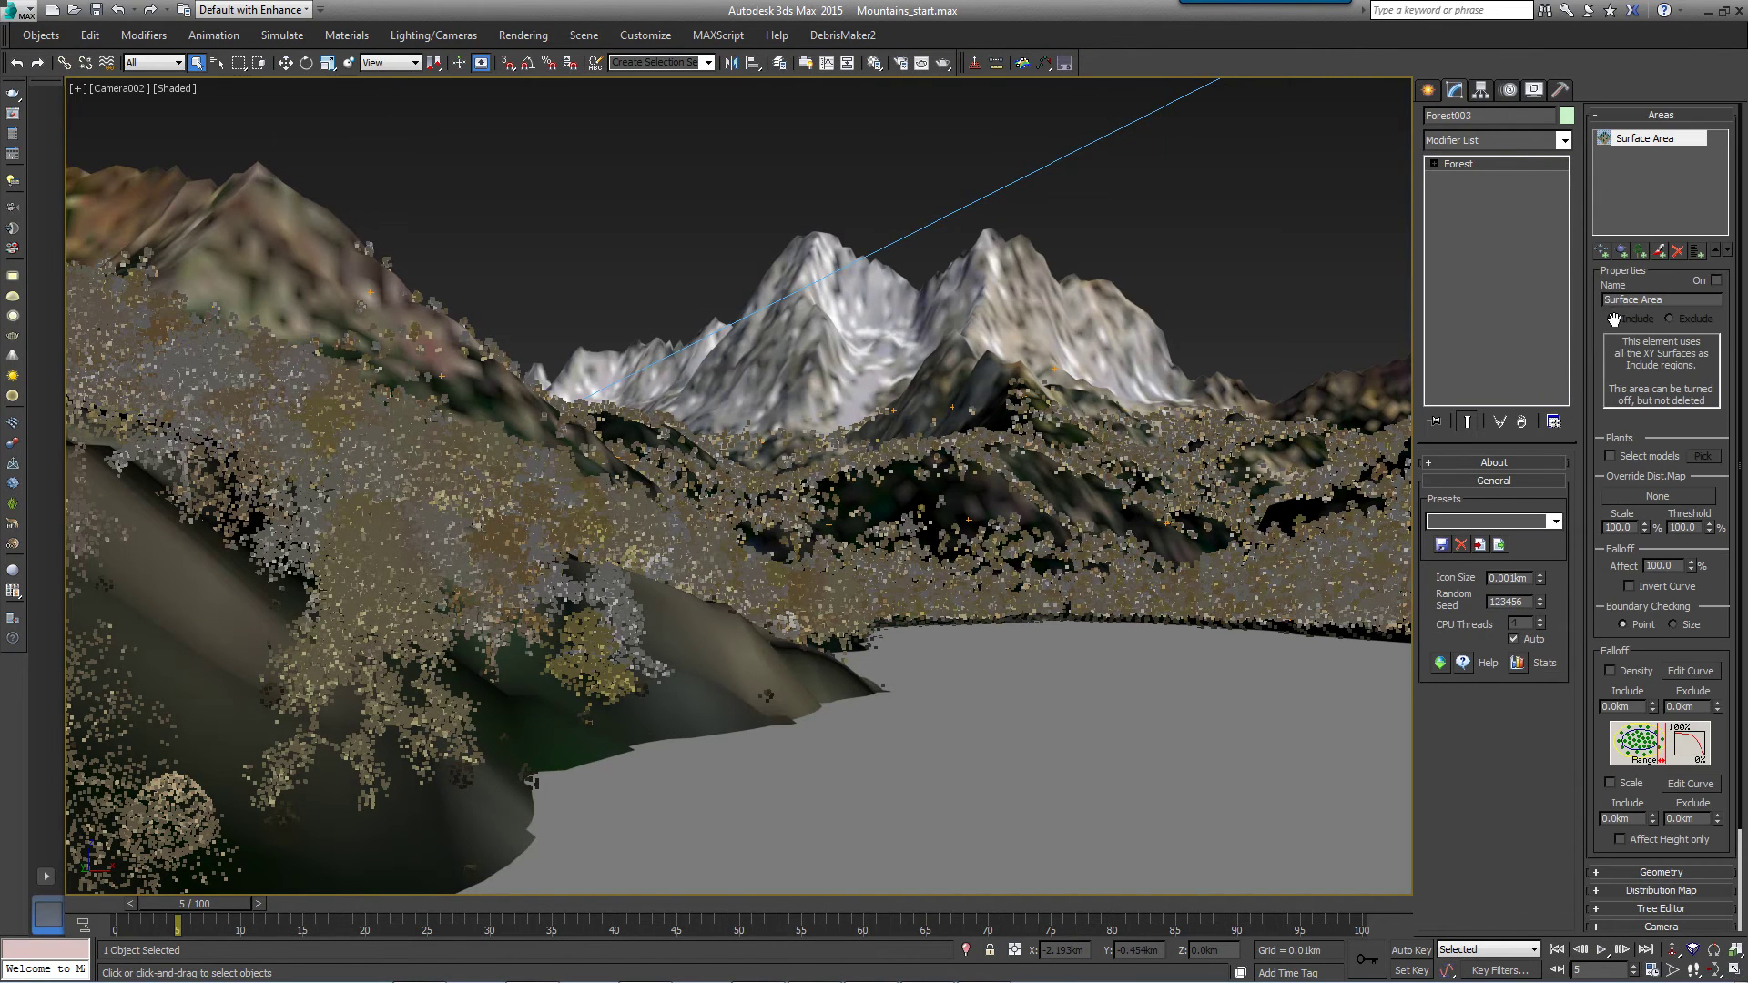
pyautogui.click(1655, 254)
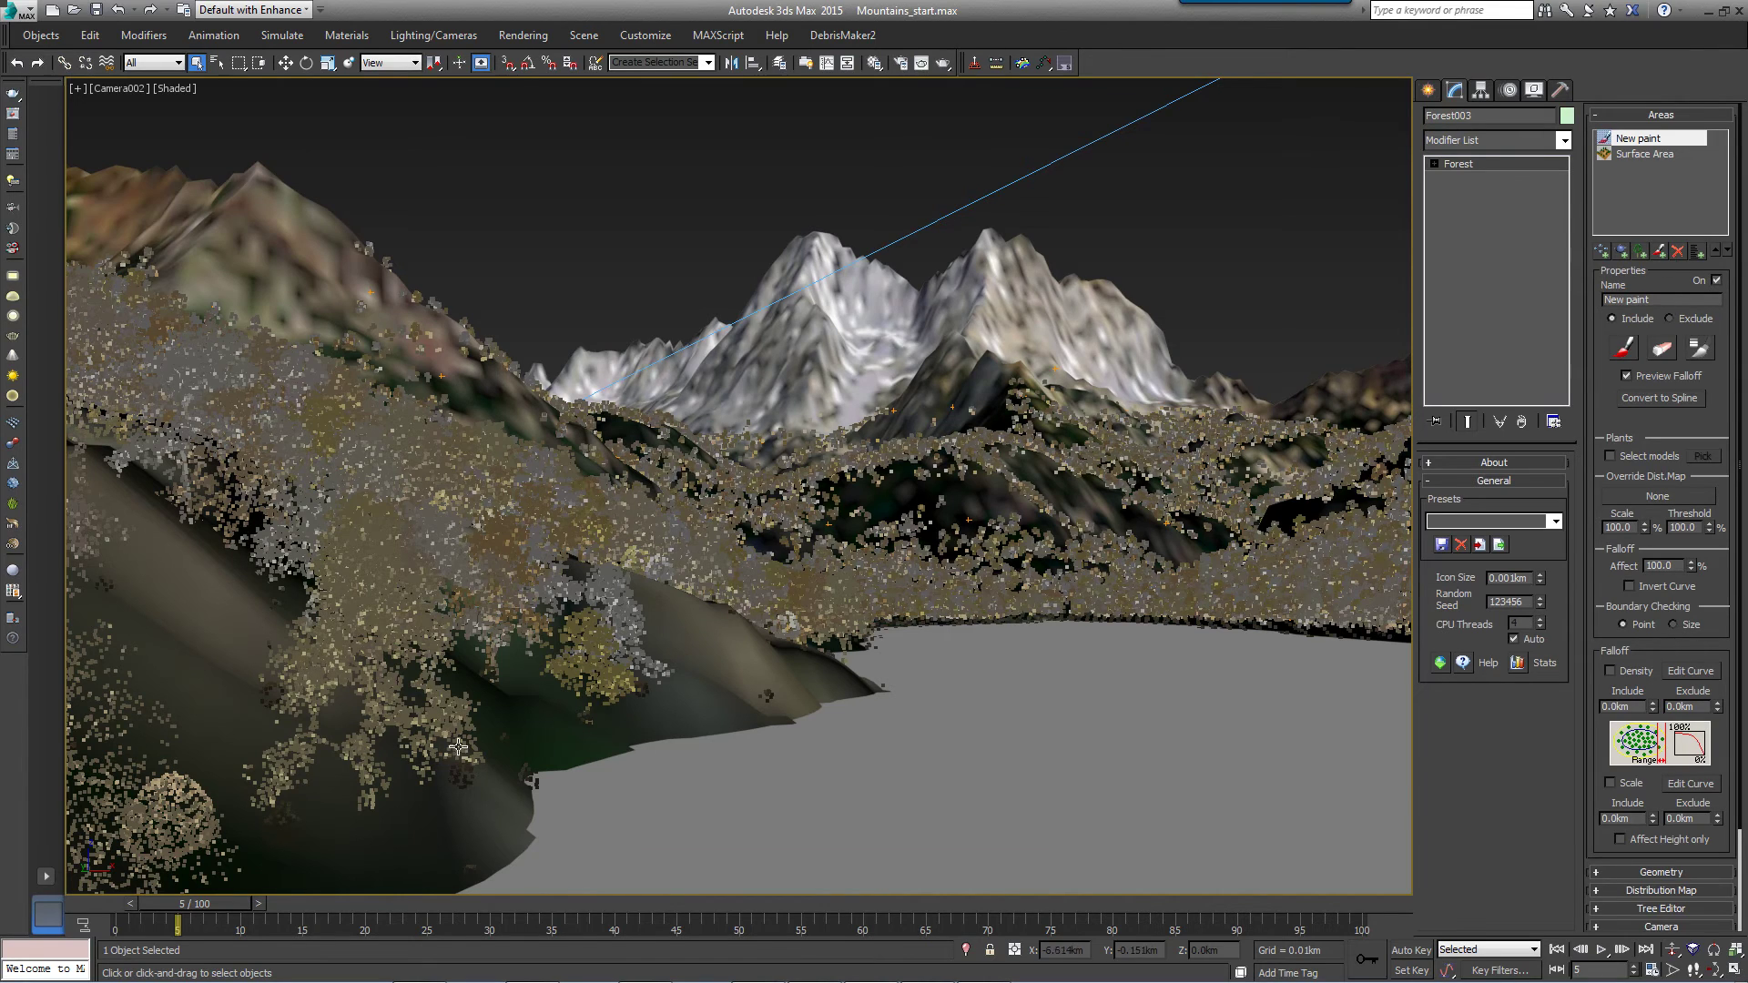
pyautogui.click(1624, 347)
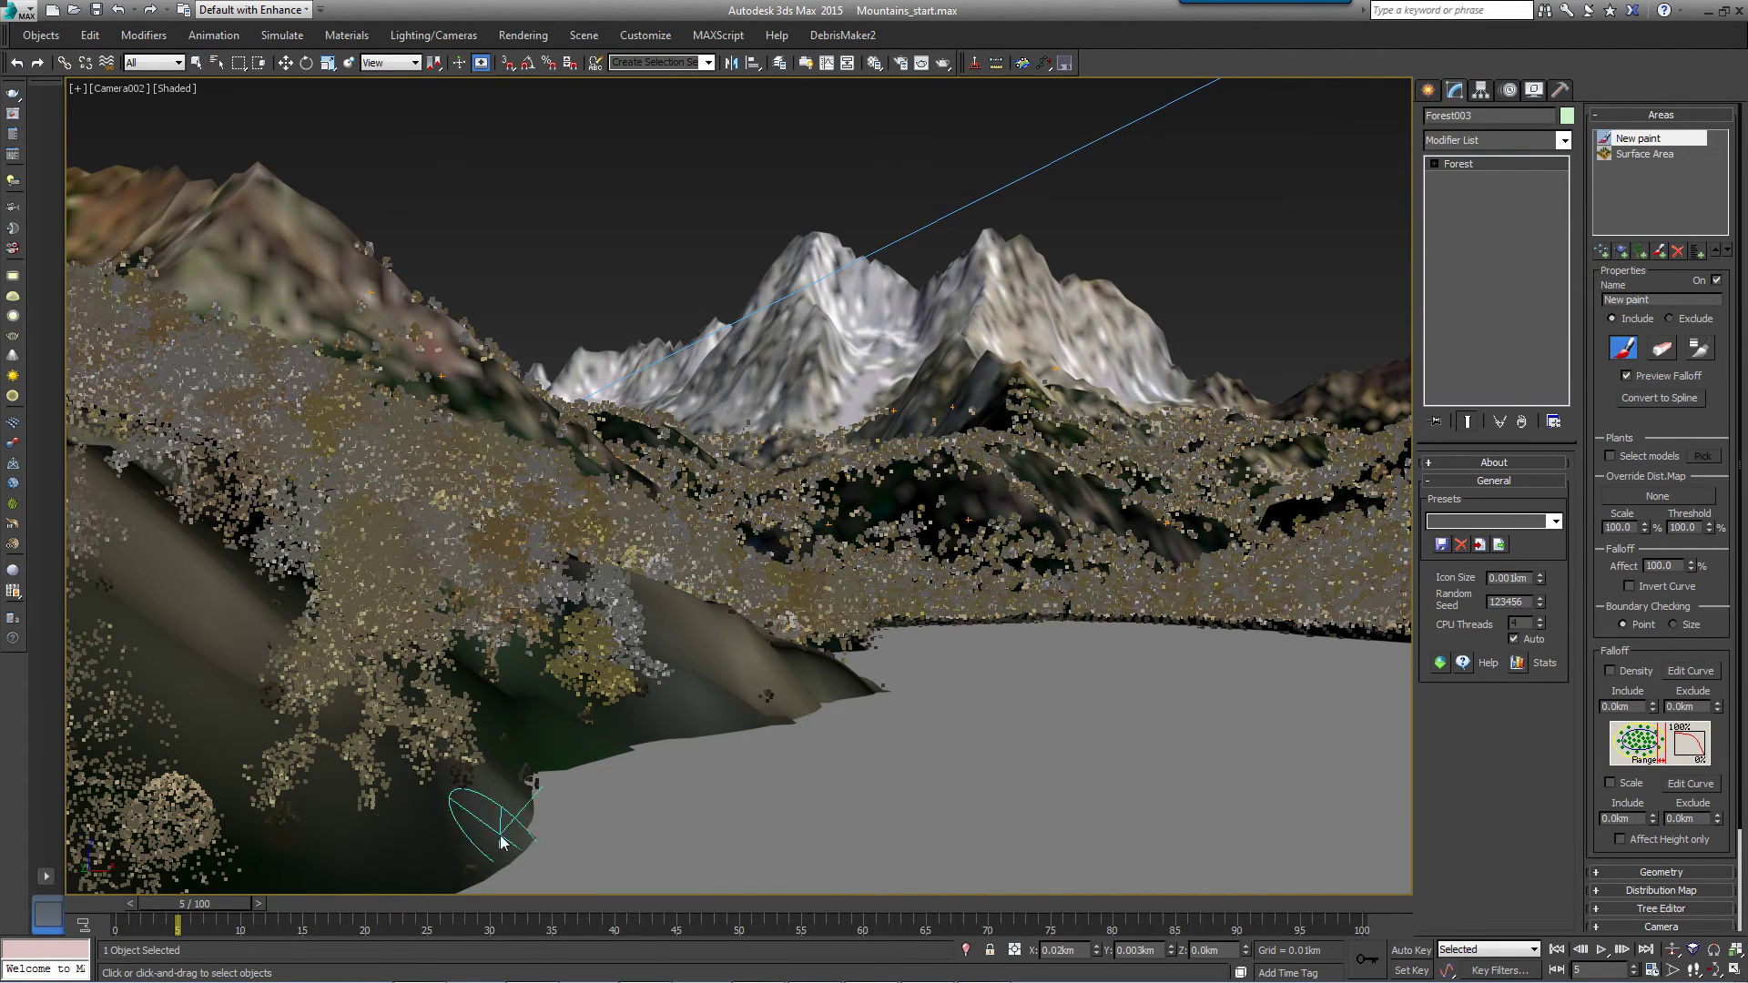
pyautogui.click(1699, 347)
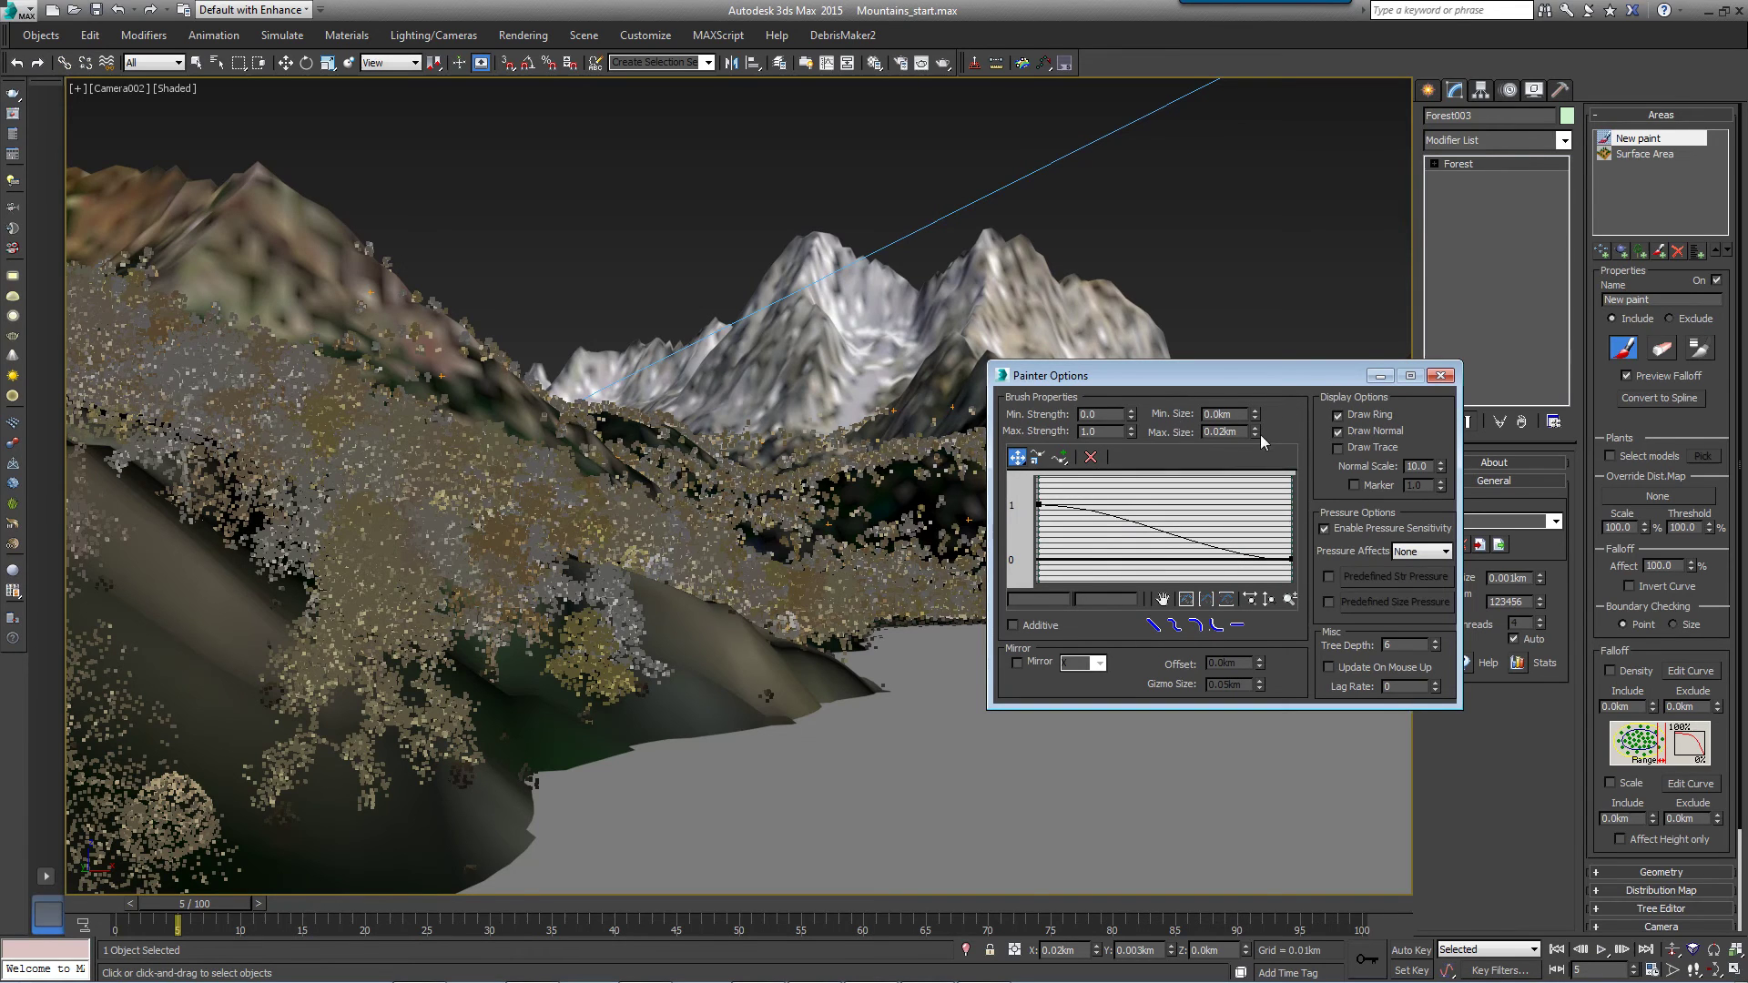
pyautogui.moveTo(1257, 432); pyautogui.dragTo(1270, 368)
pyautogui.click(1440, 374)
# Paint grass over the lower-left slope, along the shoreline and up the left side.
pyautogui.moveTo(328, 847)
pyautogui.mouseDown()
pyautogui.moveTo(638, 701)
pyautogui.moveTo(819, 670)
pyautogui.moveTo(870, 687)
pyautogui.mouseUp()
pyautogui.moveTo(493, 807)
pyautogui.mouseDown()
pyautogui.moveTo(173, 819)
pyautogui.moveTo(273, 655)
pyautogui.moveTo(740, 608)
pyautogui.moveTo(674, 629)
pyautogui.mouseUp()
pyautogui.moveTo(351, 582)
pyautogui.mouseDown()
pyautogui.moveTo(136, 492)
pyautogui.moveTo(257, 593)
pyautogui.mouseUp()
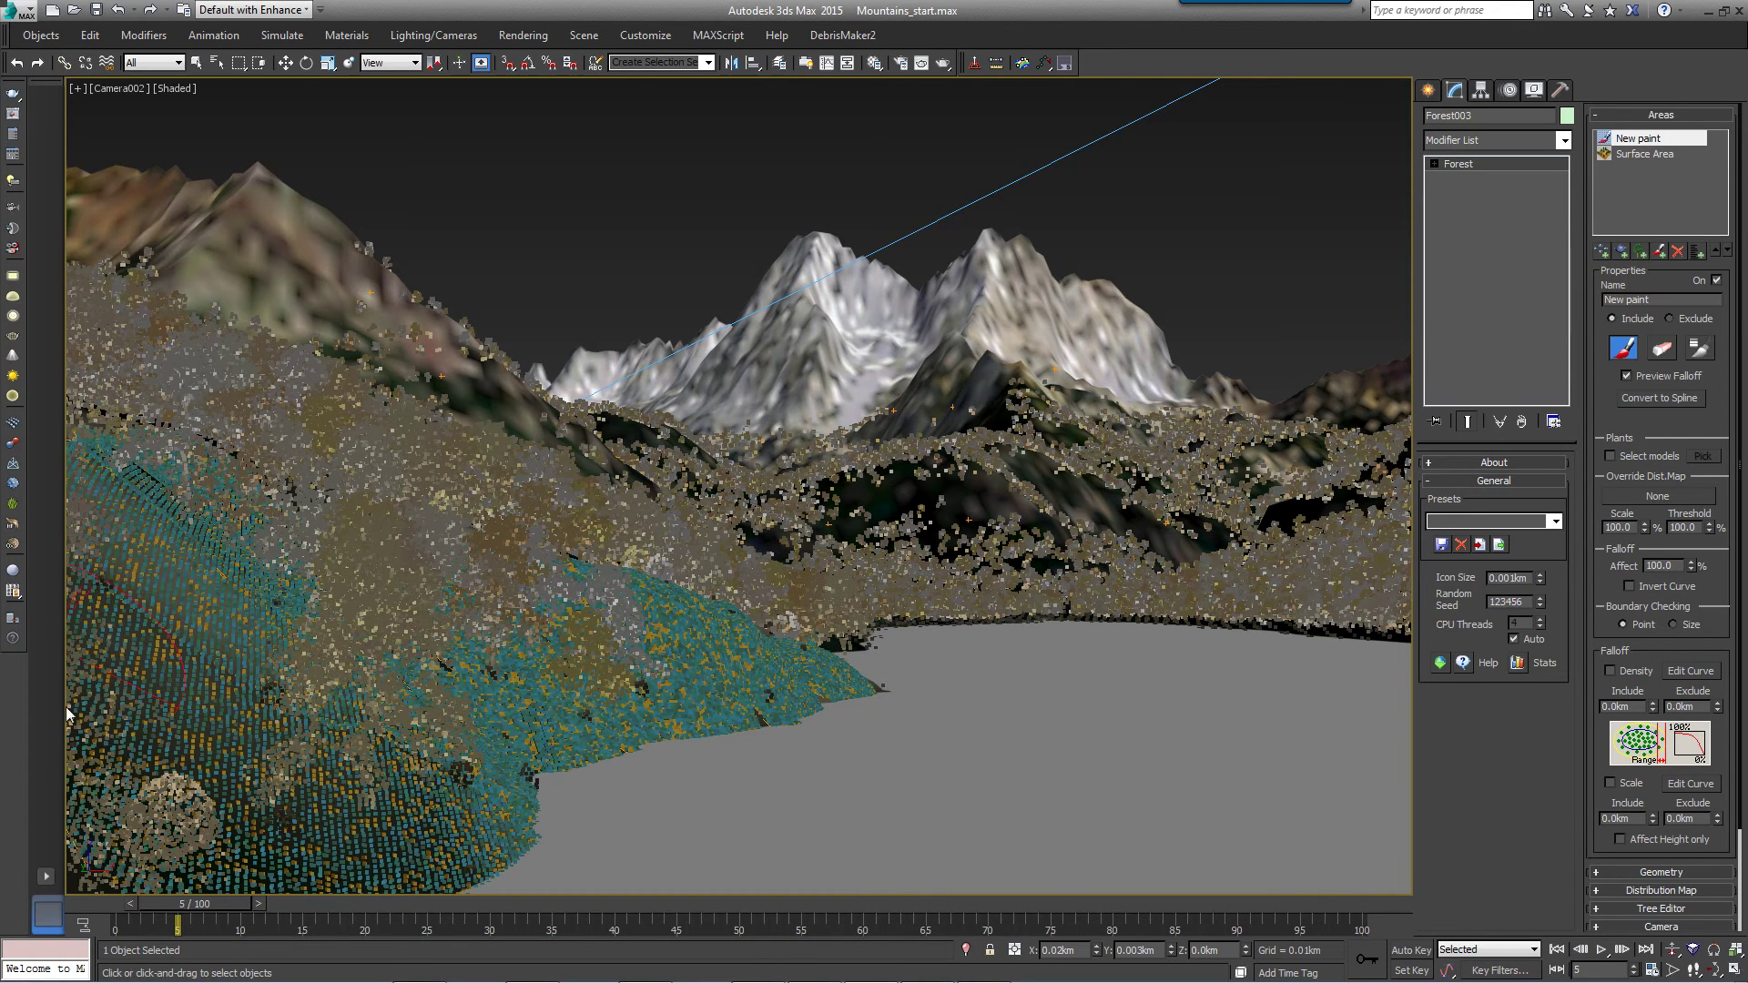
# Limit the grass to an altitude range with Top 0.616km and Bottom 0.457km.
pyautogui.click(1661, 115)
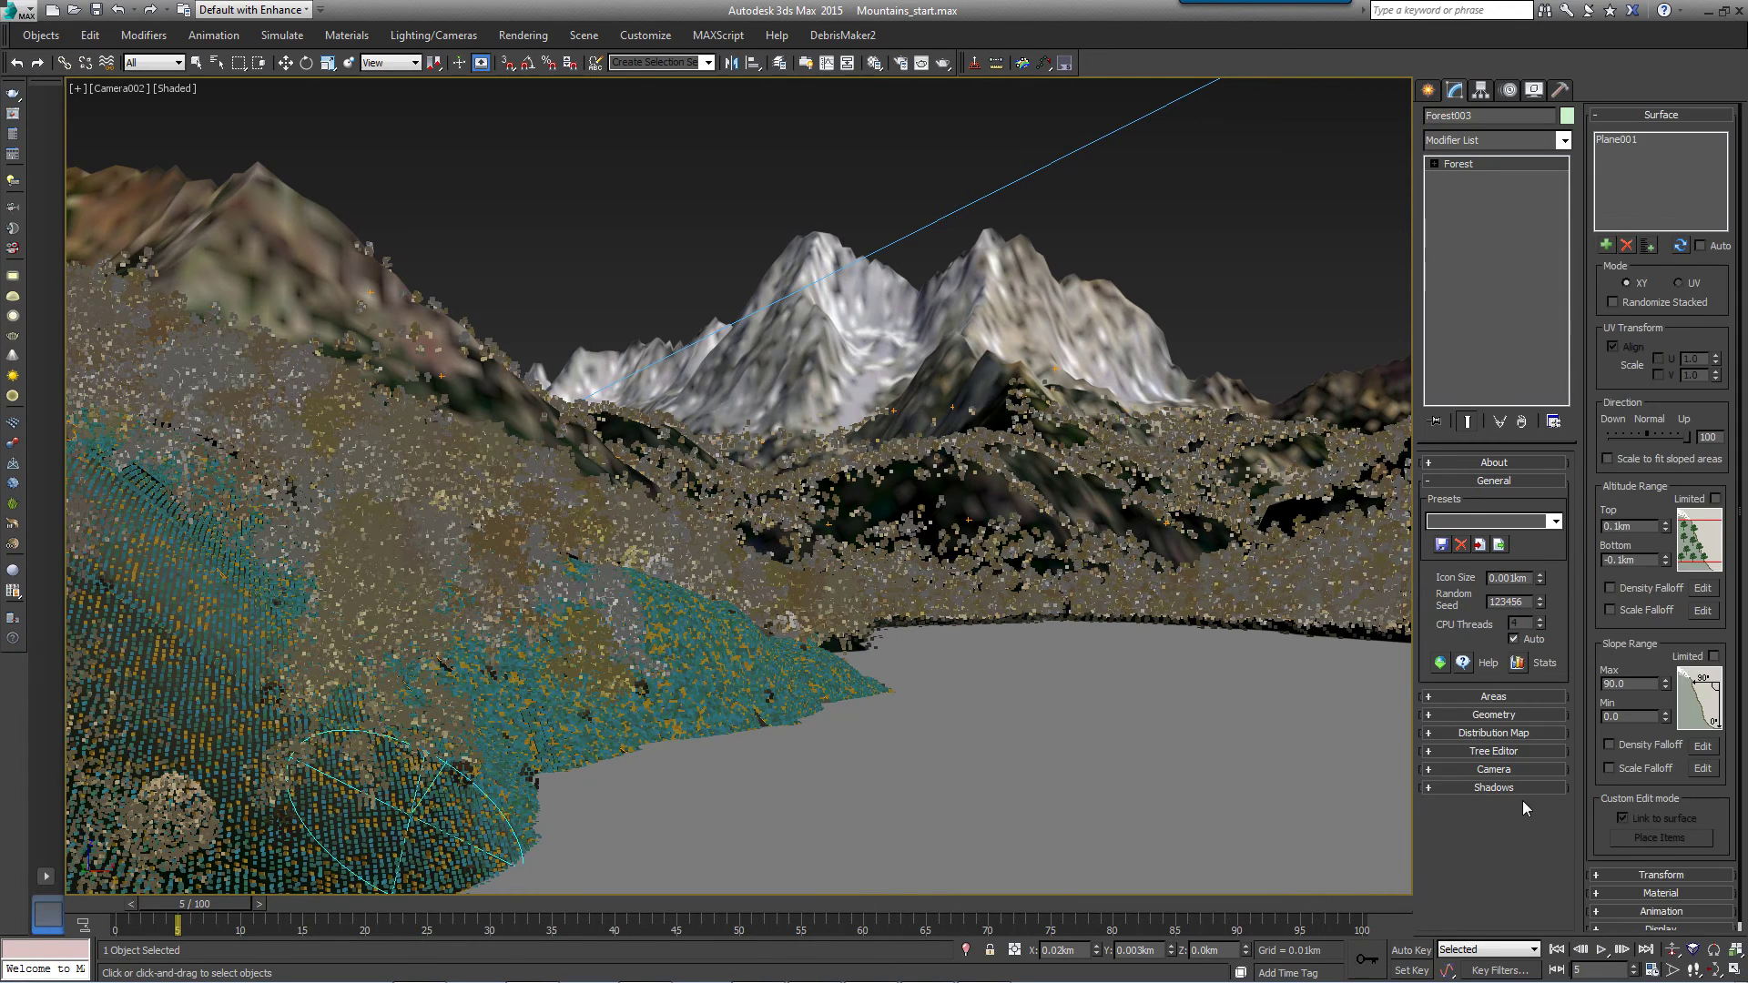
pyautogui.click(1715, 499)
pyautogui.doubleClick(1644, 527)
pyautogui.write('0.616')
pyautogui.press('Tab')
pyautogui.write('0.457')
pyautogui.press('Return')
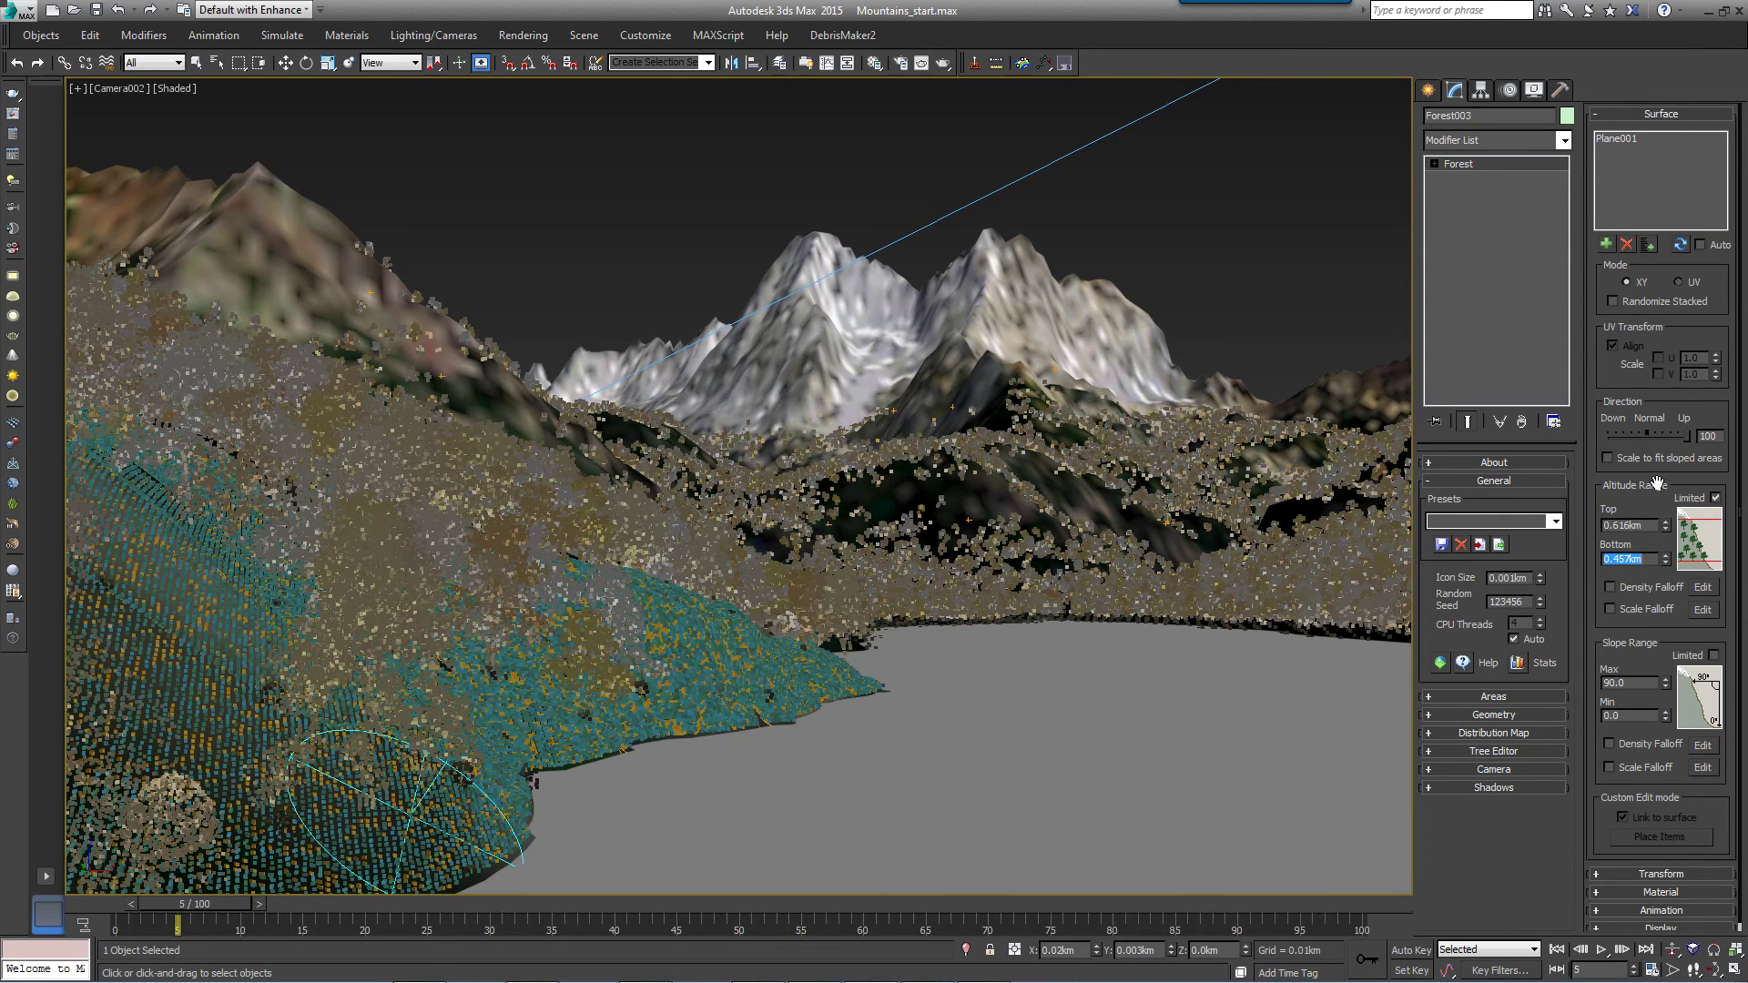
# Enable altitude Density Falloff and add a curve point near the start, lowered to 20.
pyautogui.click(1610, 588)
pyautogui.click(1703, 587)
pyautogui.click(101, 117)
pyautogui.click(123, 116)
pyautogui.click(127, 157)
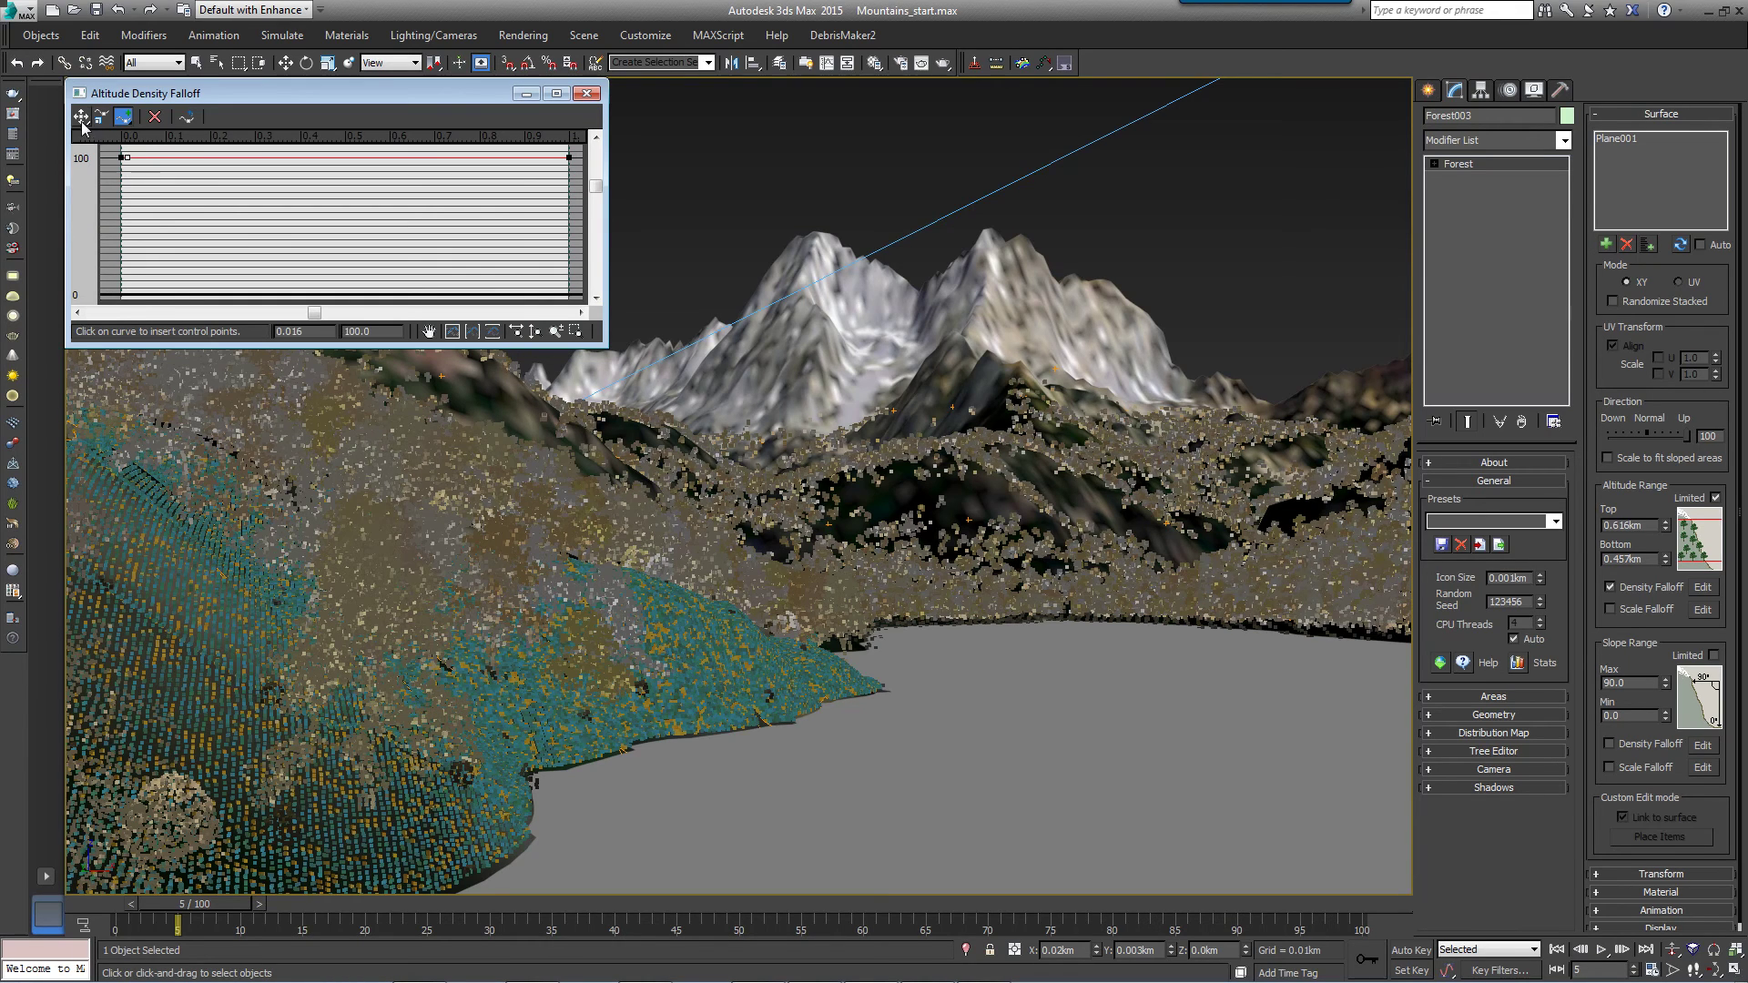
pyautogui.click(81, 116)
pyautogui.moveTo(123, 157); pyautogui.dragTo(121, 266)
# Add another low point near the curve start, pulled down to about 57, with near-zero density.
pyautogui.click(123, 116)
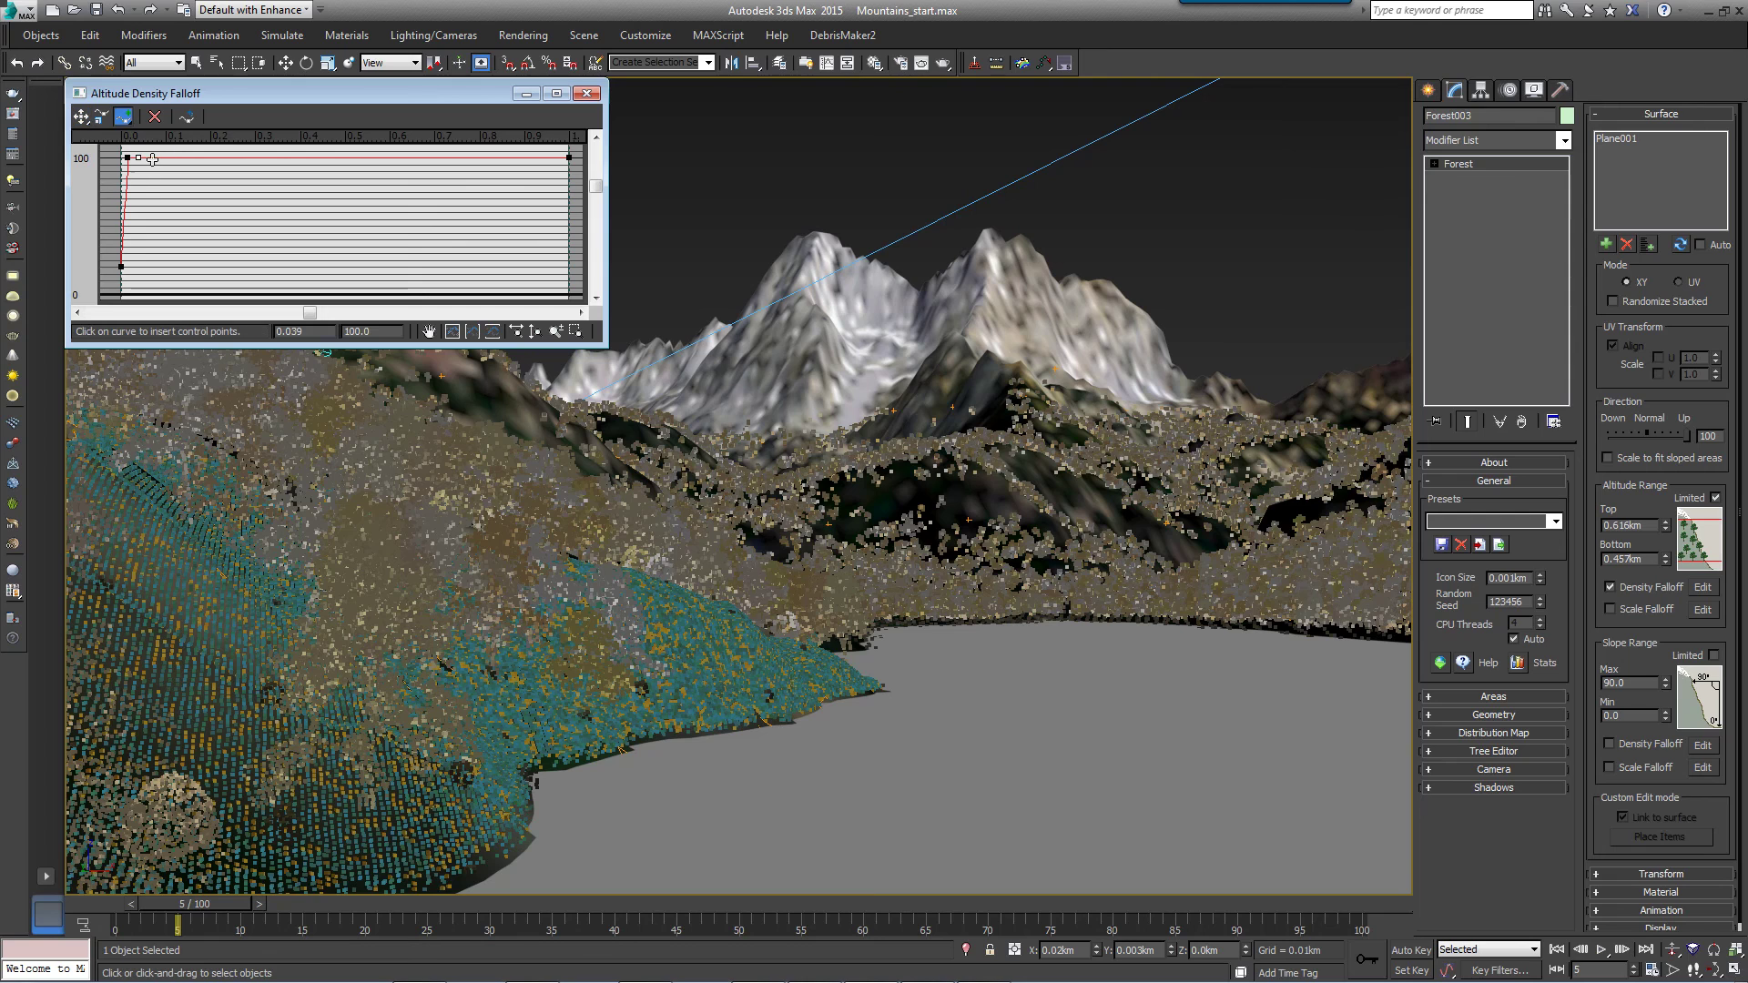
pyautogui.click(147, 158)
pyautogui.moveTo(146, 158); pyautogui.dragTo(148, 264)
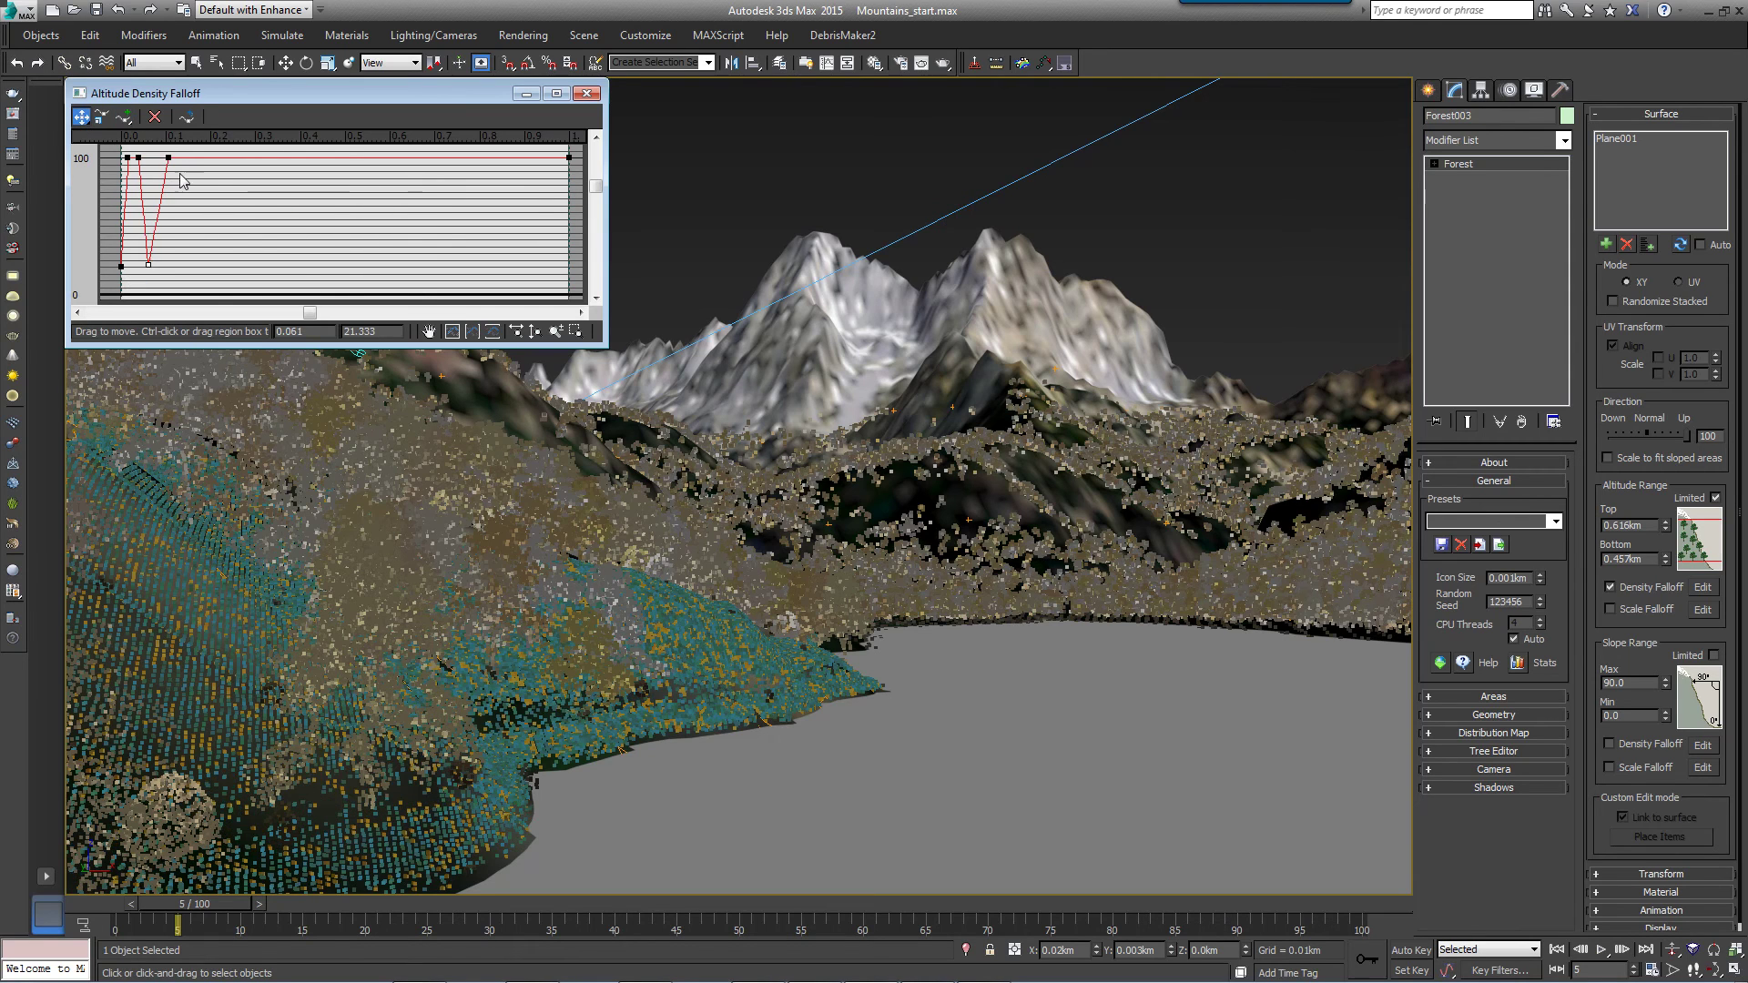
pyautogui.moveTo(168, 158); pyautogui.dragTo(157, 160)
pyautogui.click(586, 93)
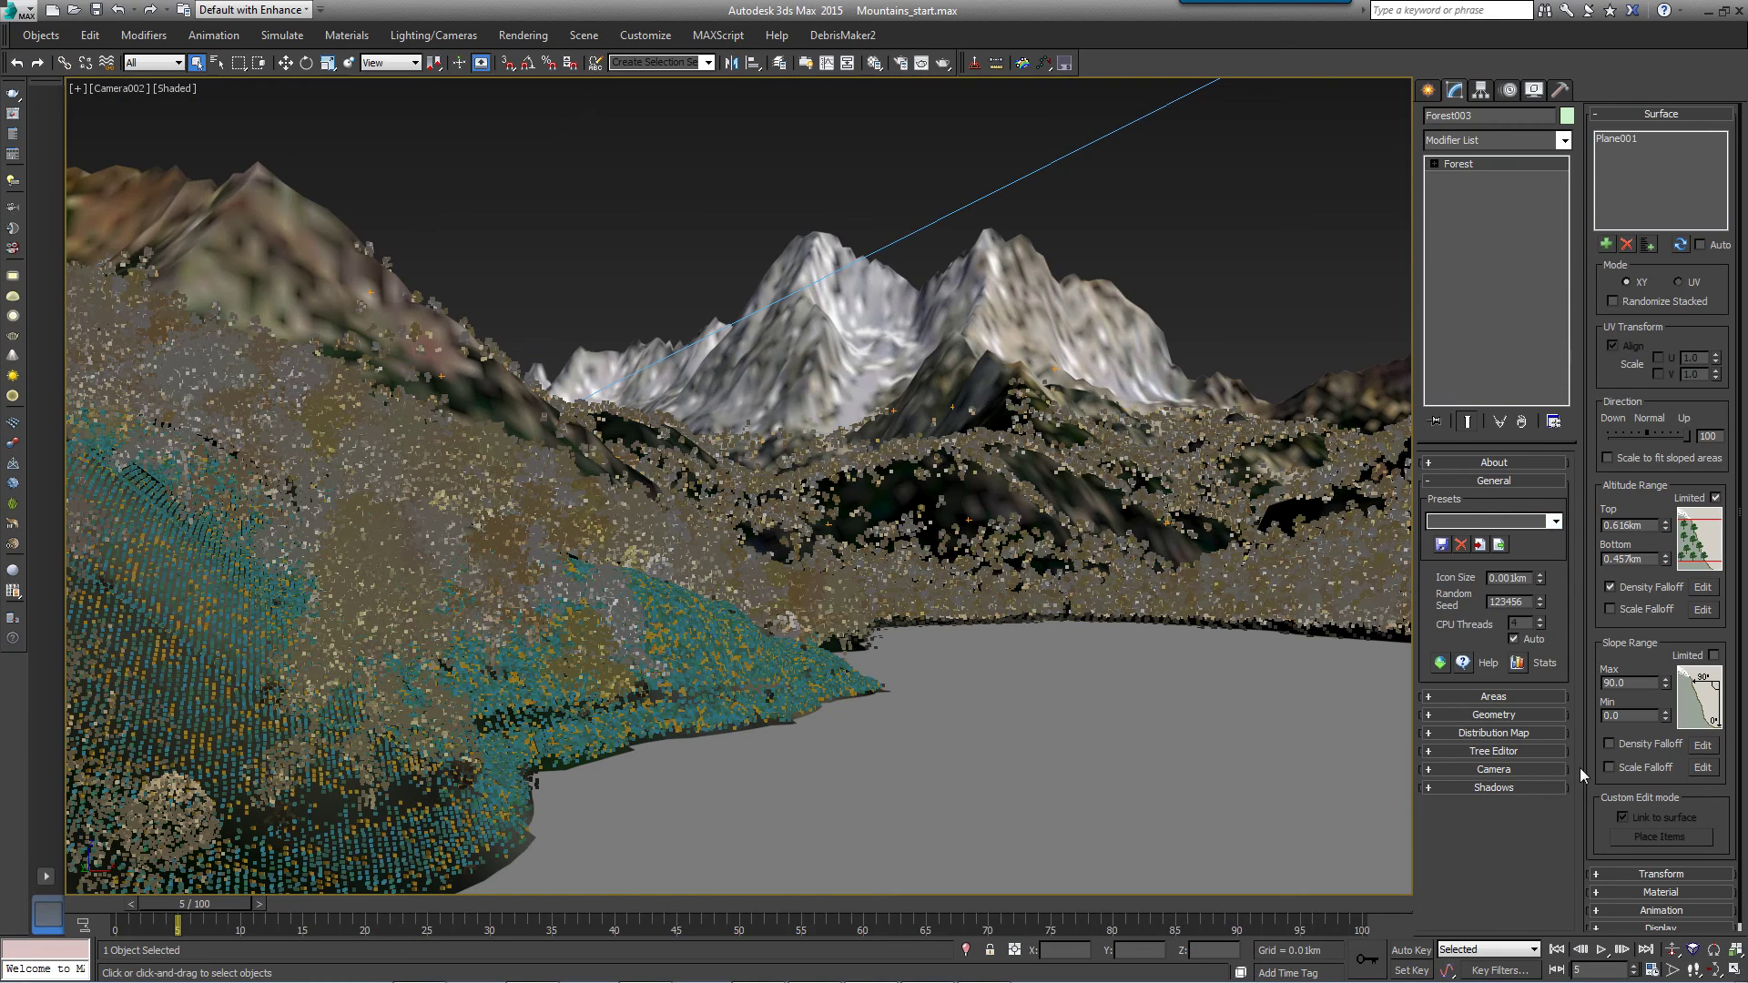
# Turn on Expert Mode with Ctrl+X to hide all toolbars and panels around the camera view.
pyautogui.hotkey('ctrl', 'x')
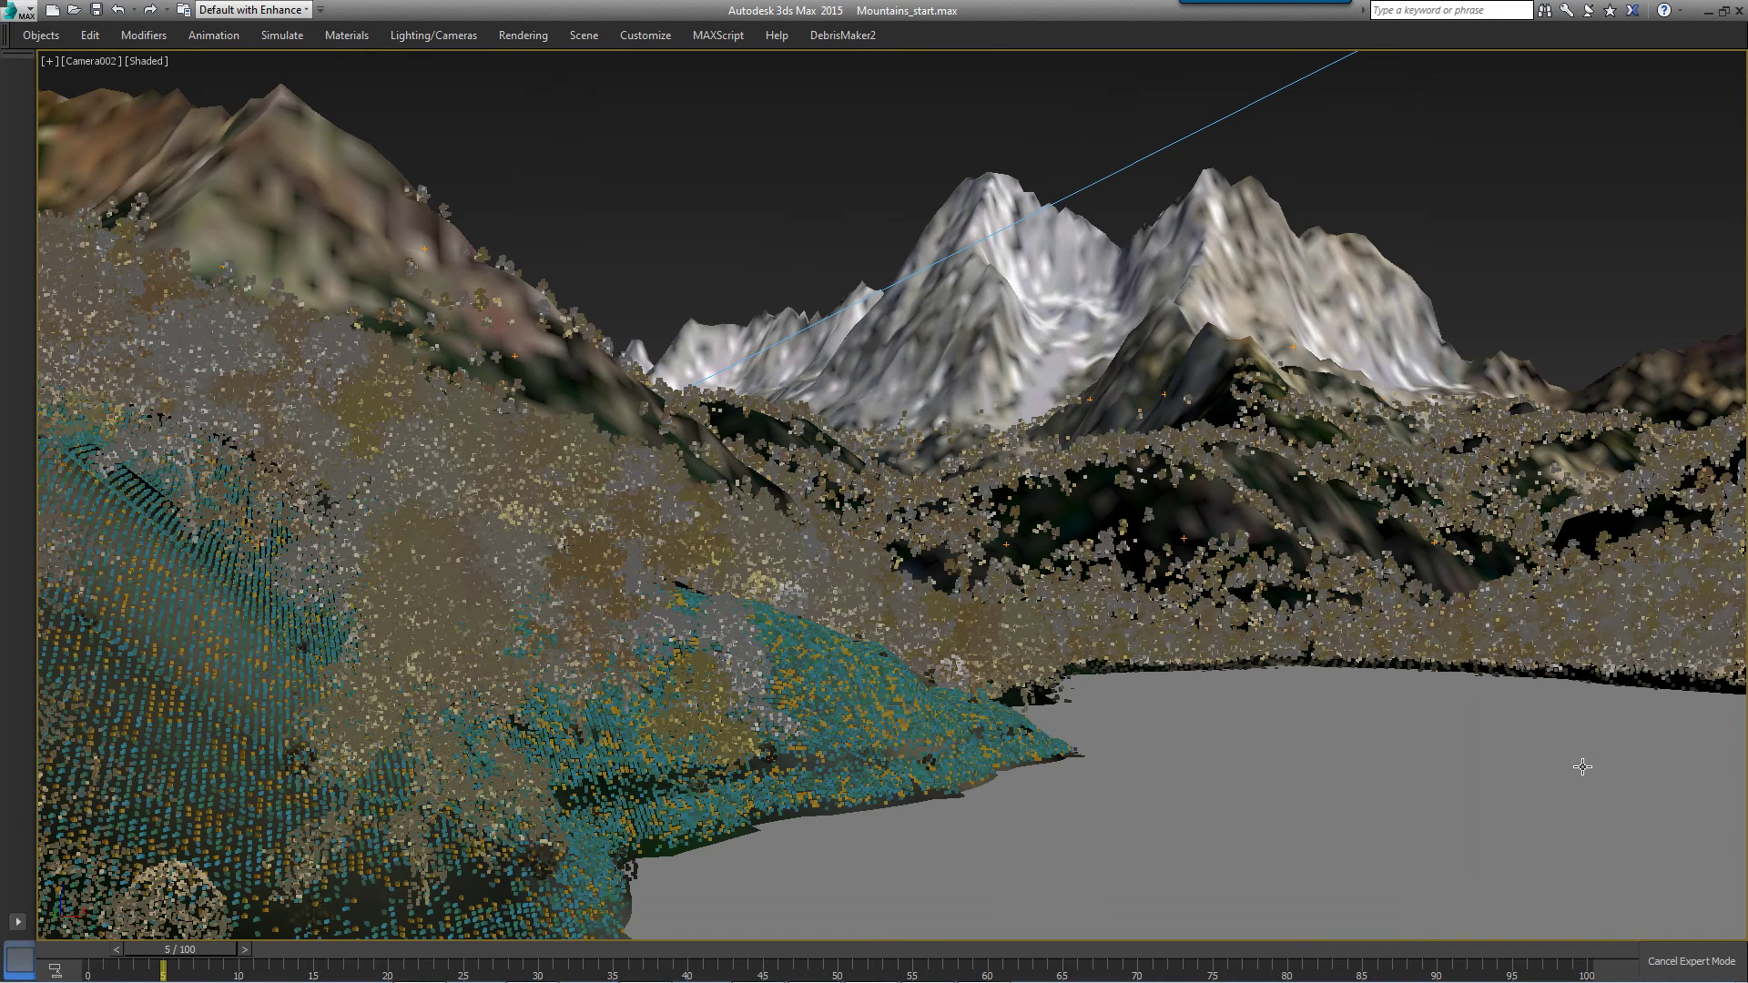